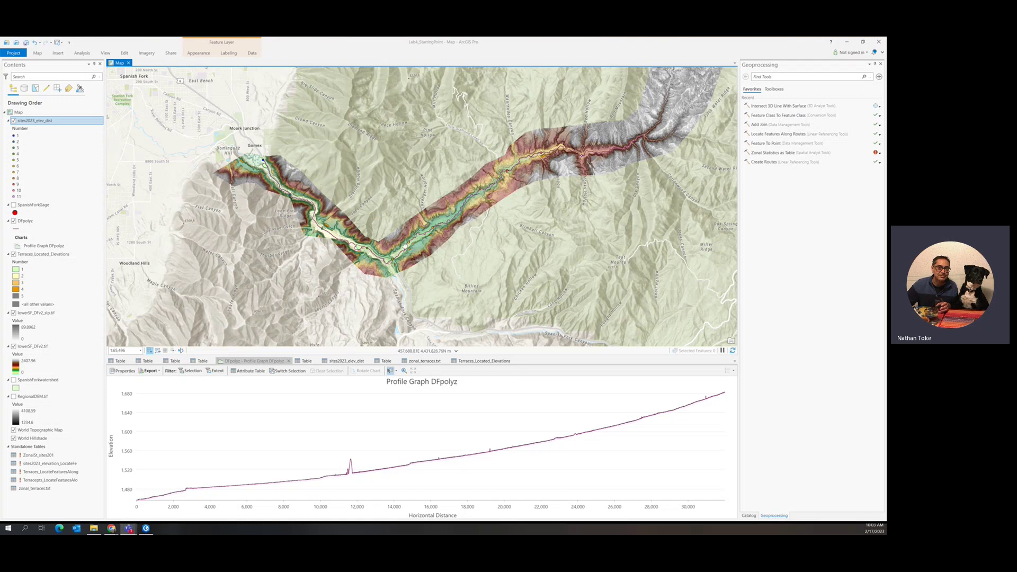
Hide the Terraces_Located_Elevations layer to expose the terrain along the lower canyon southeast of Spanish Oaks Reservoir
scroll(403, 246, up, 5)
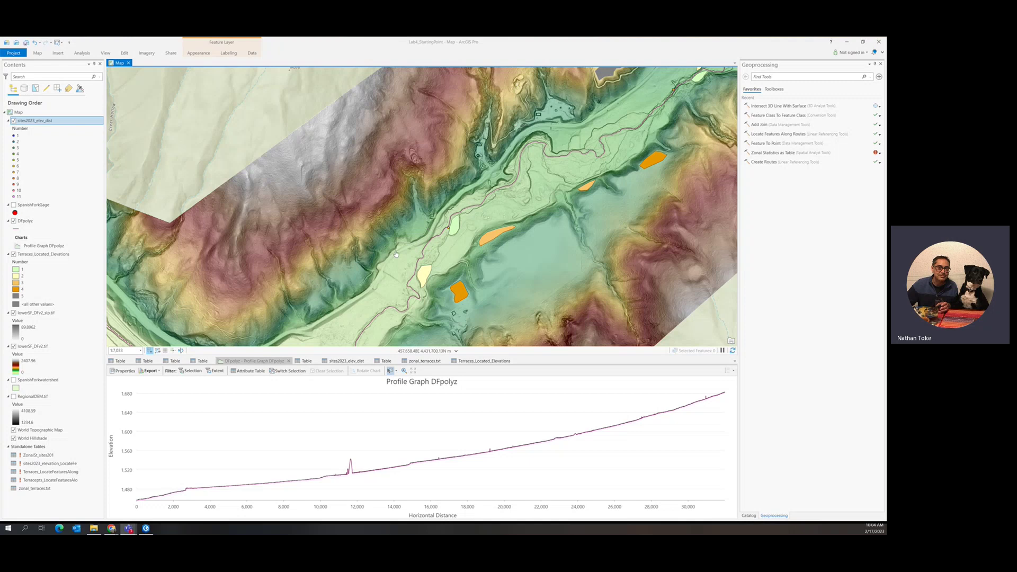
drag(414, 239, 616, 99)
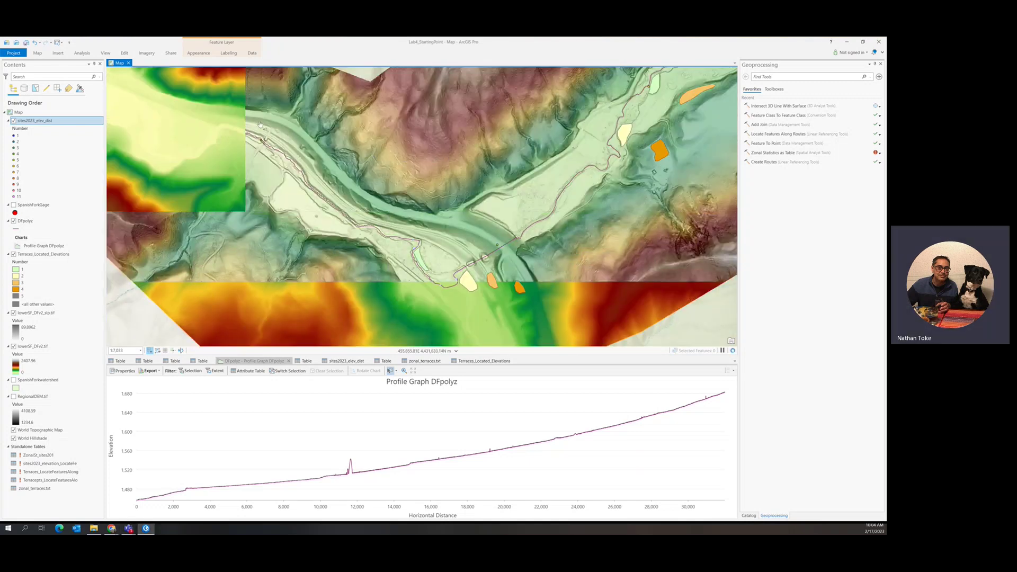
drag(214, 124, 597, 344)
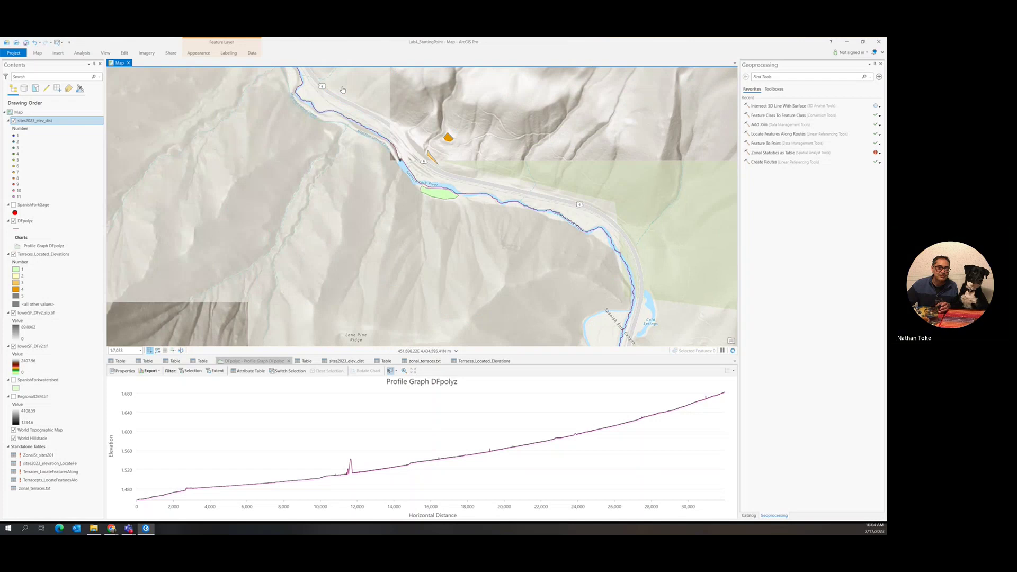
drag(529, 212, 582, 296)
drag(503, 201, 556, 290)
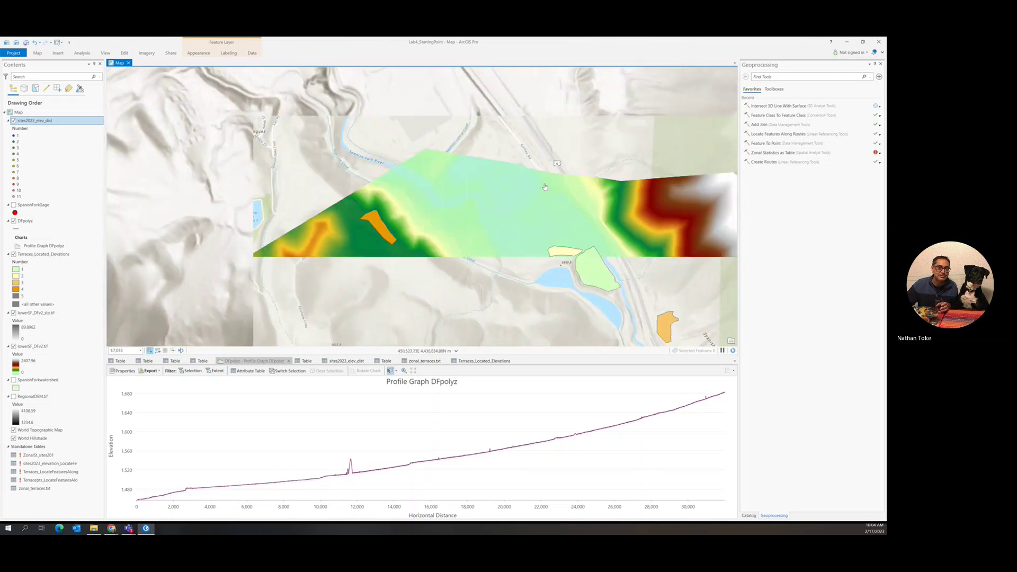
drag(552, 124, 509, 68)
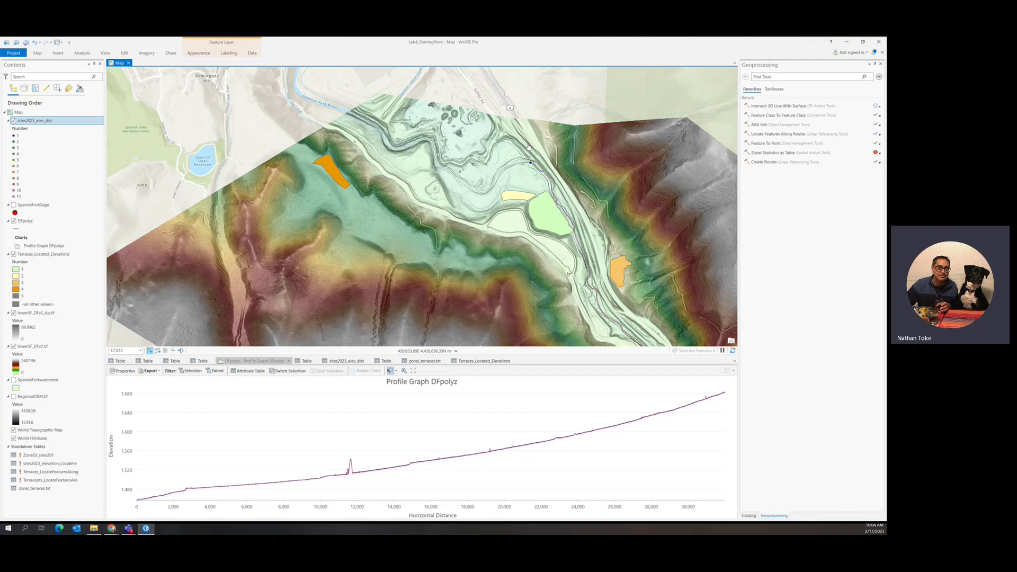
drag(570, 205, 552, 163)
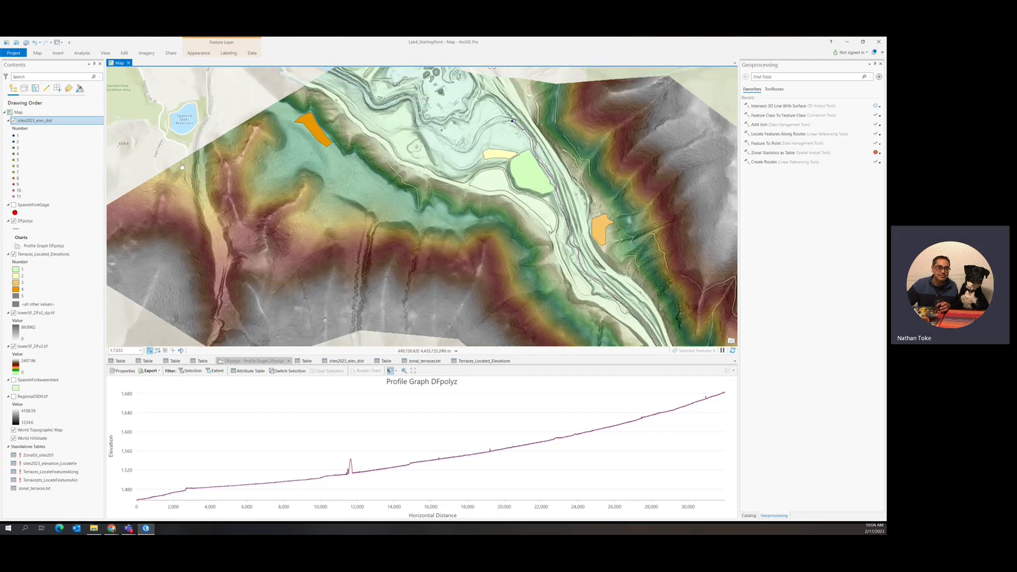
click(13, 254)
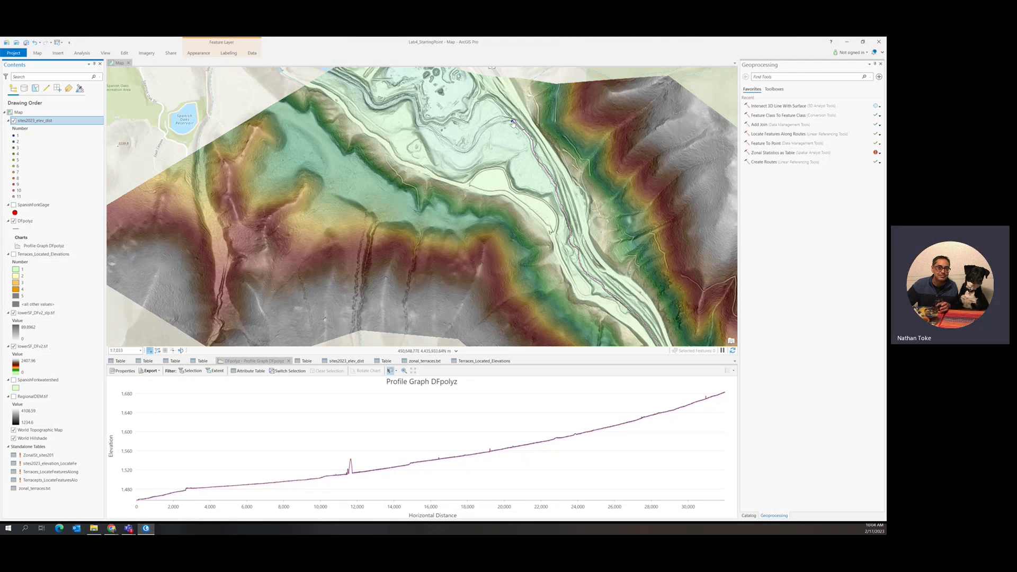
Measure planar metric distances around the site point beside the river, and return to exploring the map
click(36, 53)
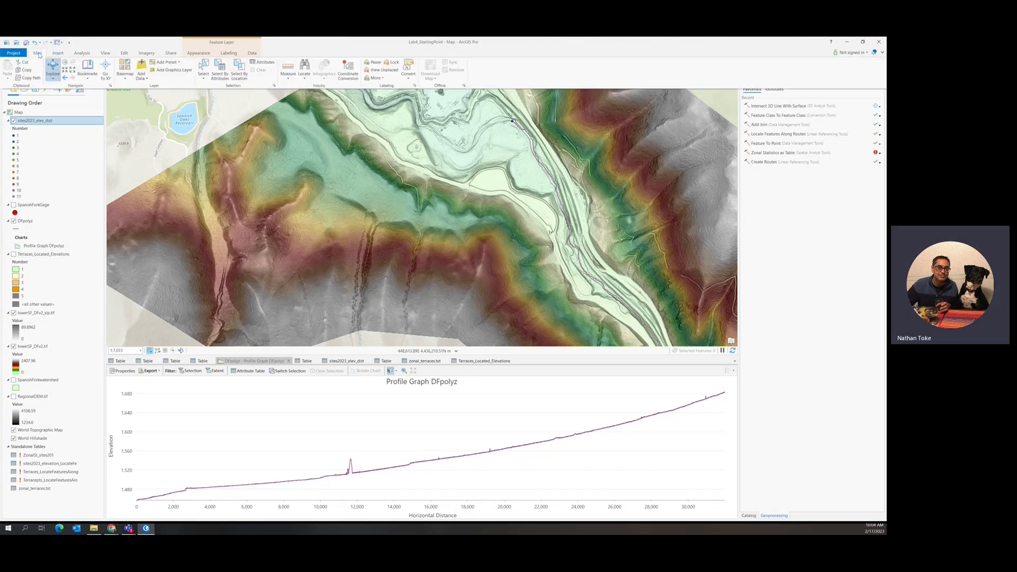
click(287, 74)
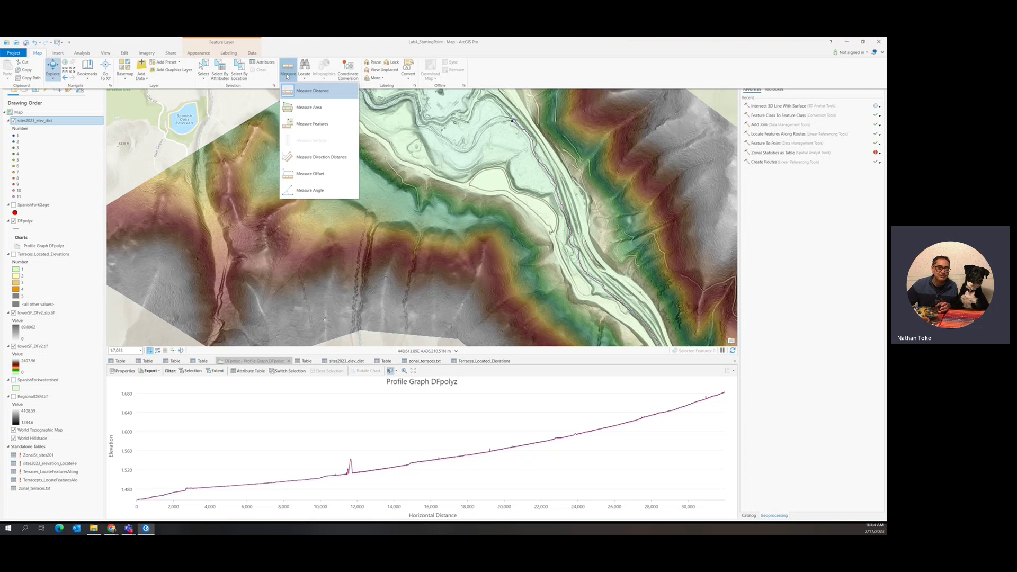
click(312, 92)
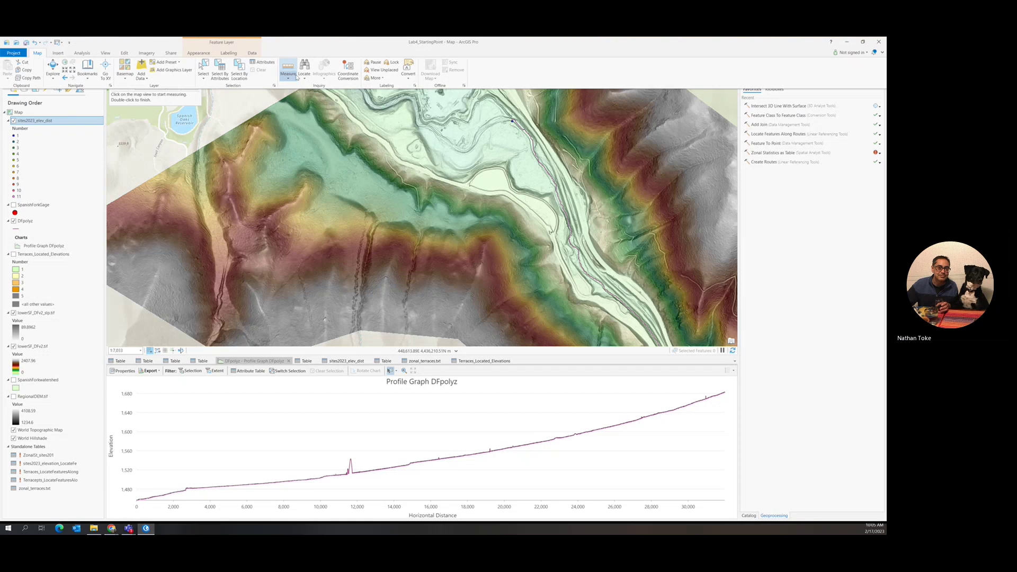
click(515, 119)
click(512, 121)
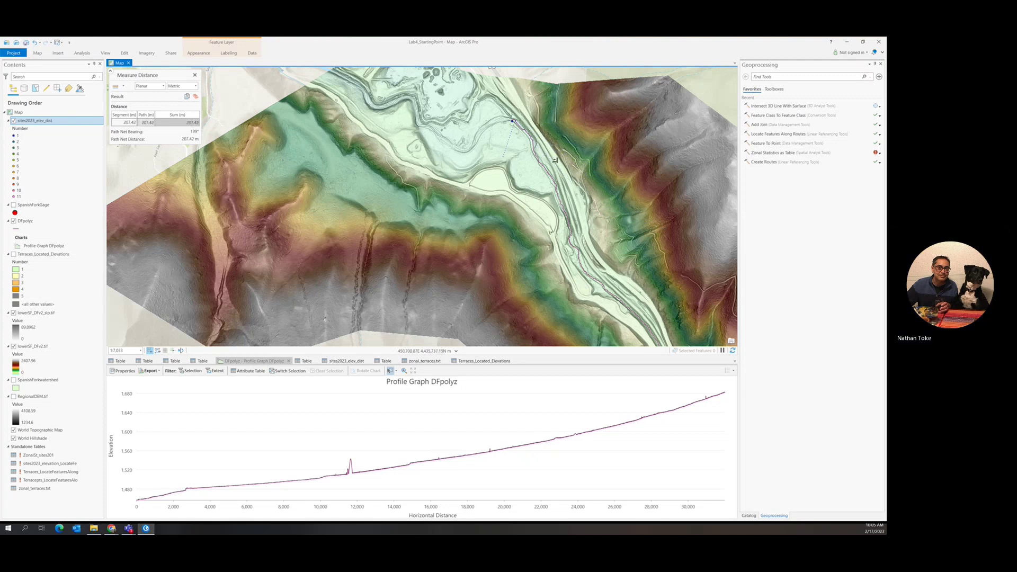
click(510, 146)
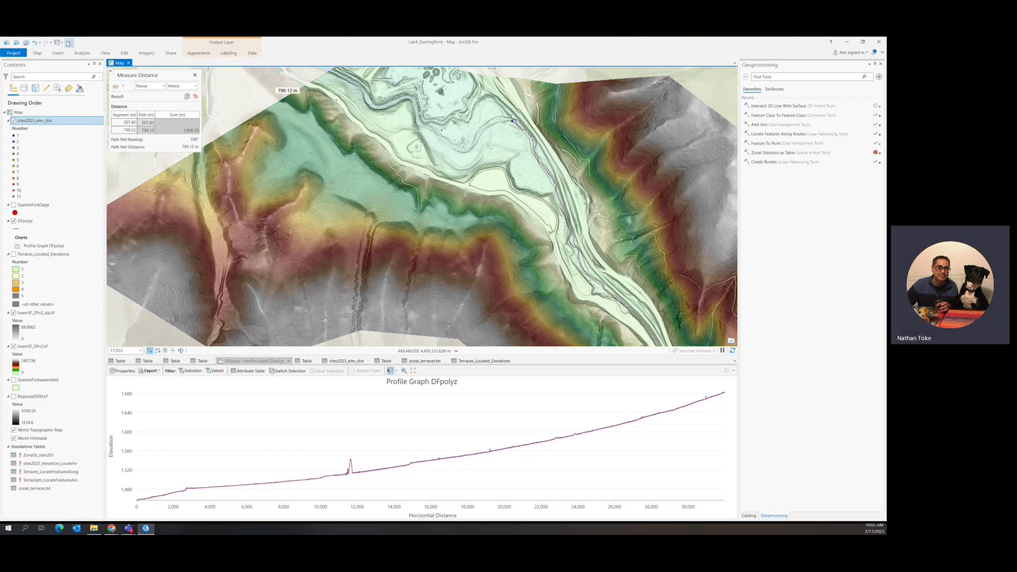
click(45, 53)
click(54, 71)
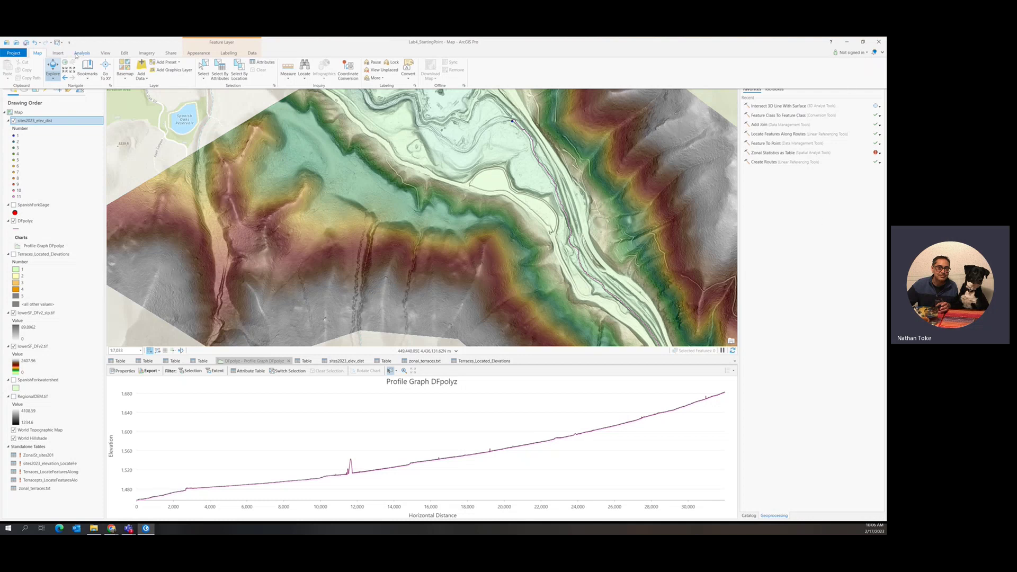
click(77, 72)
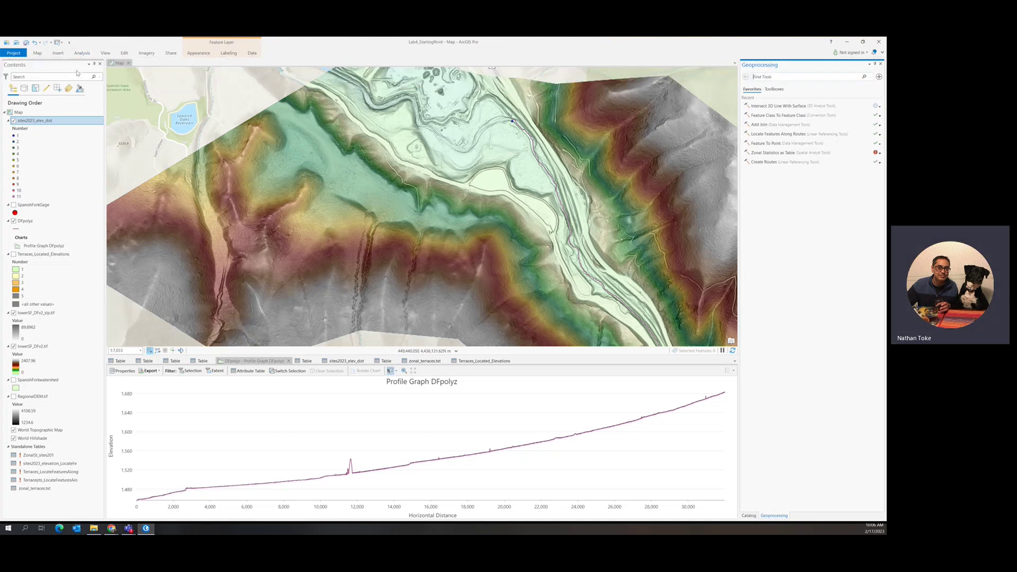
Search the geoprocessing tools for "count" and open the Spatial Analyst Contour tool
click(777, 76)
text(cou)
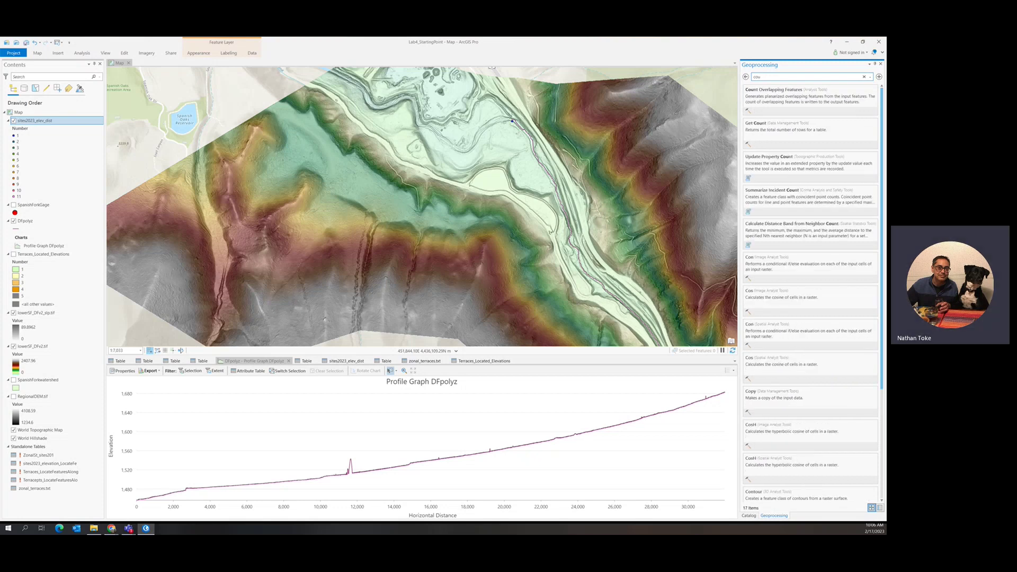
text(nt)
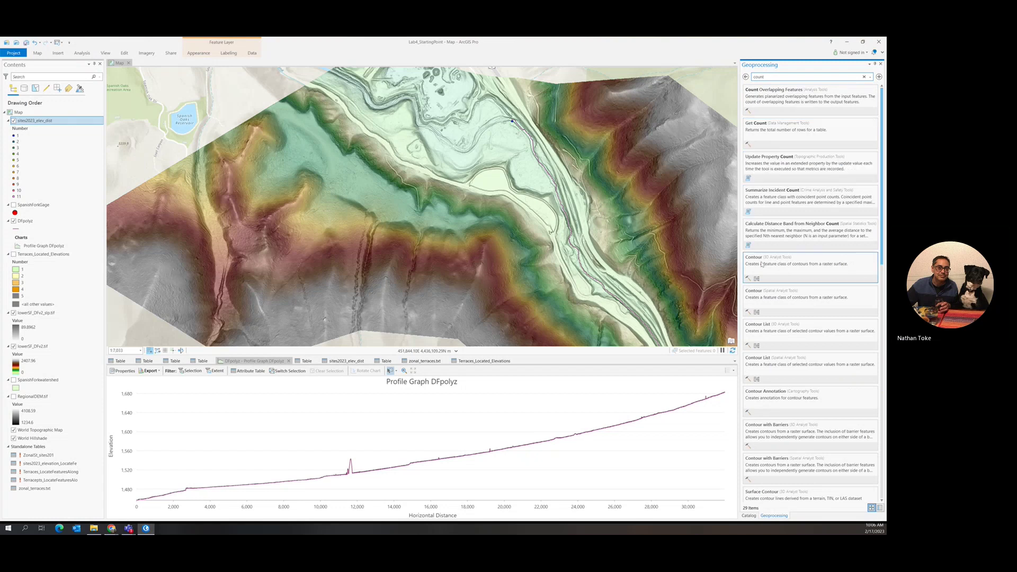
click(757, 312)
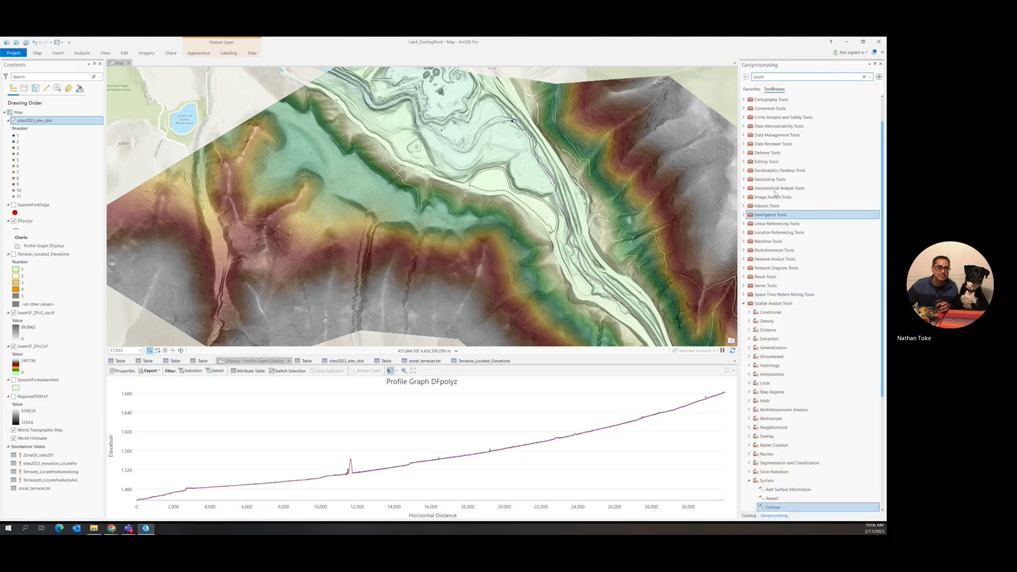
scroll(762, 424, down, 1)
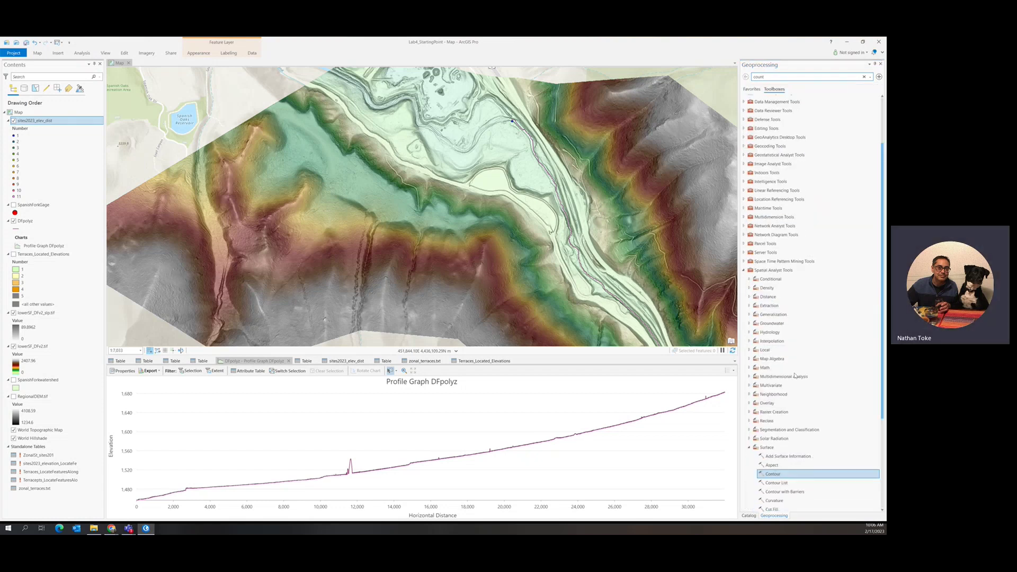
double_click(768, 475)
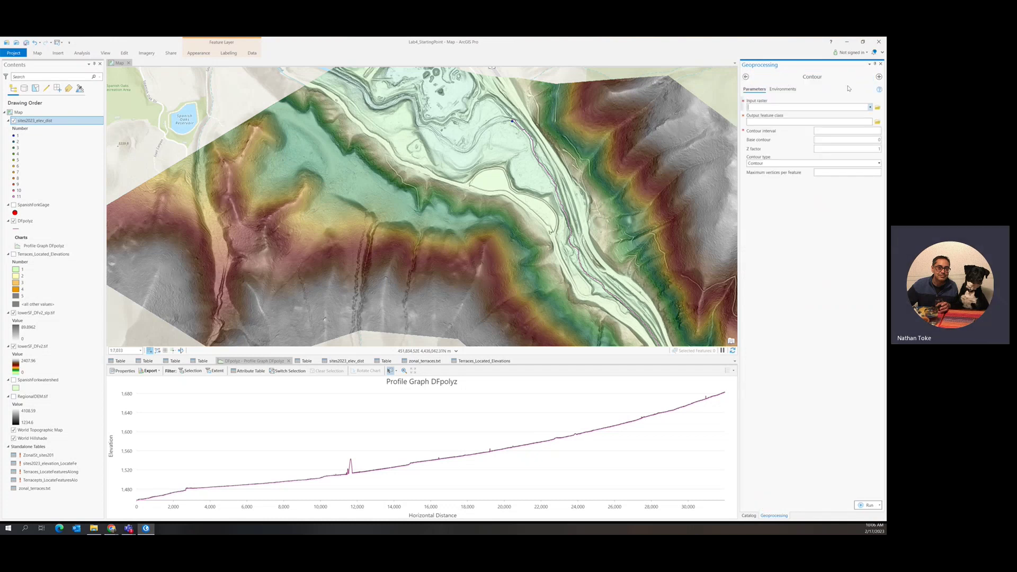
Choose lowerSF_DFv2.tif as the Contour input raster and name the output feature class 5mcontours.shp
click(869, 108)
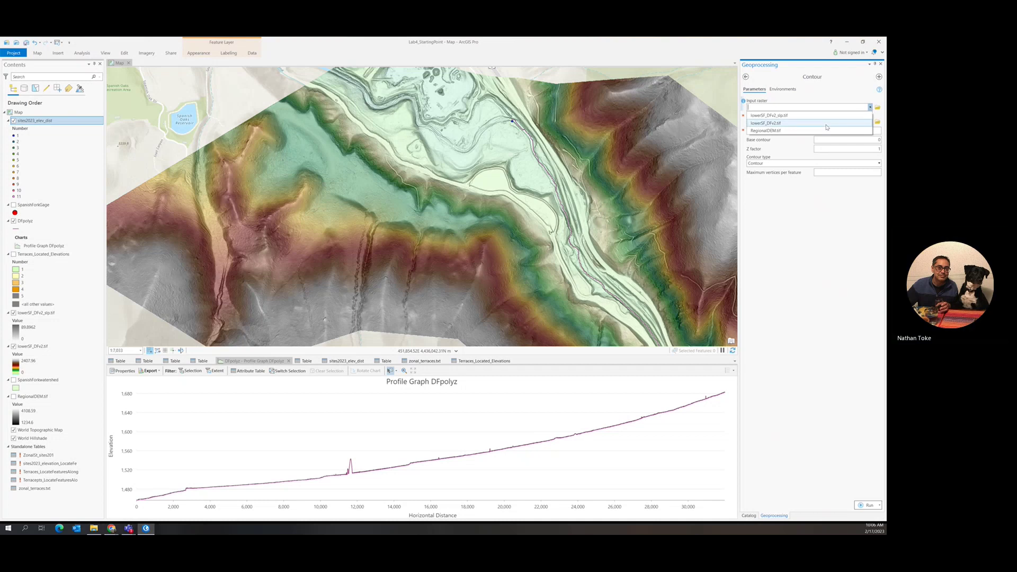
click(773, 124)
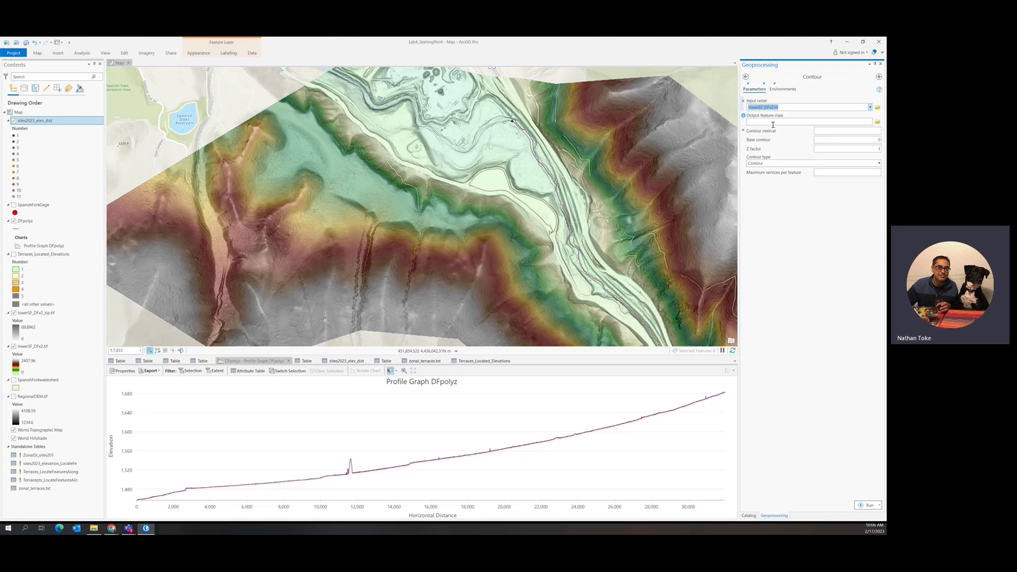
click(877, 122)
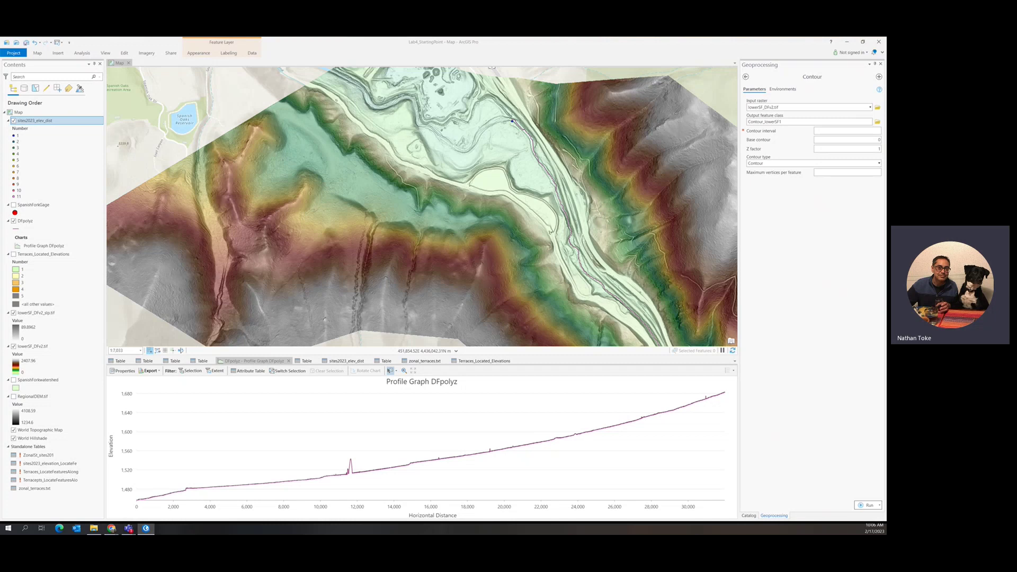
text(Smcontours.shp)
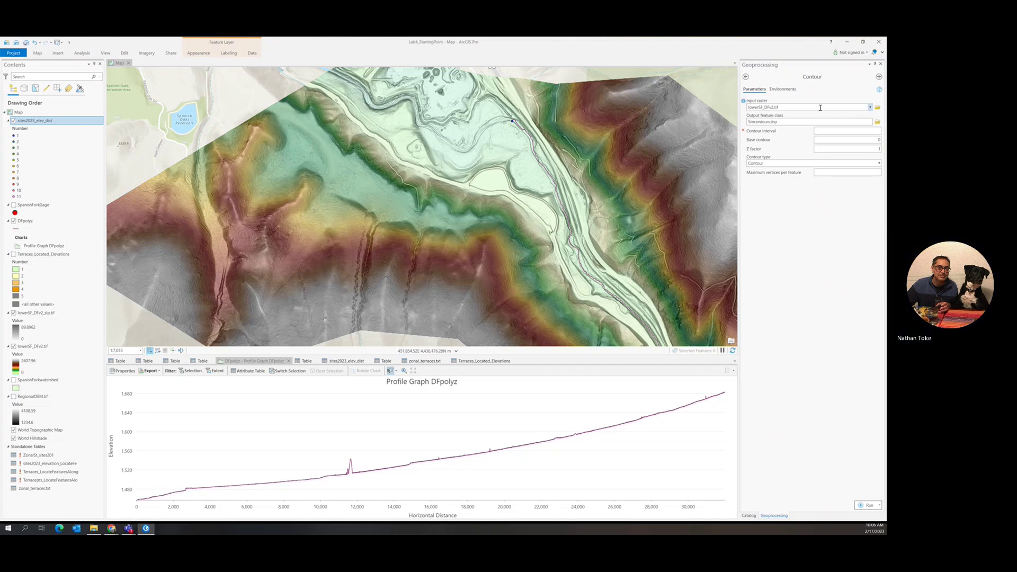
Set the contour interval to 5 and run the Contour tool
click(878, 131)
text(5)
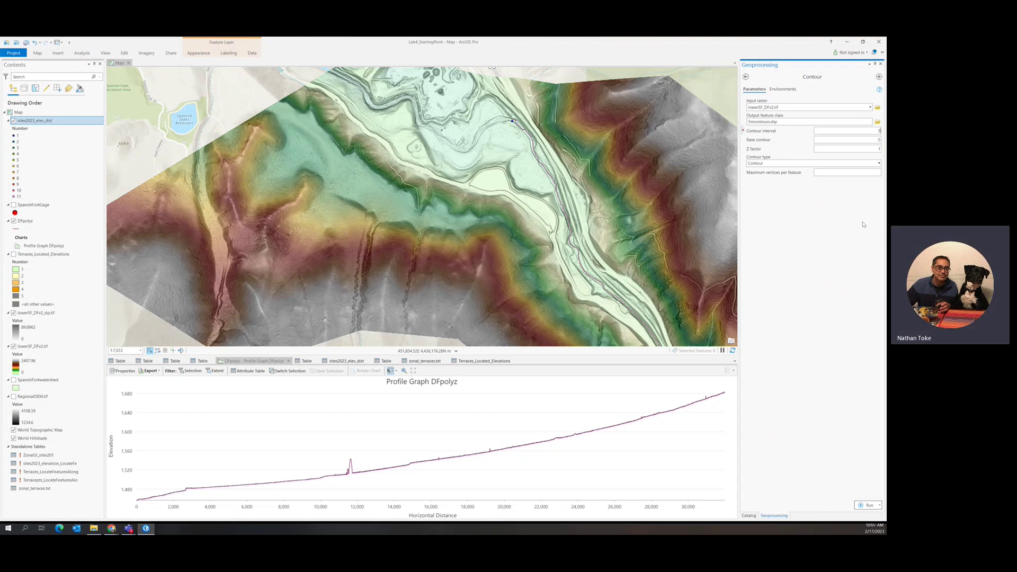
click(877, 140)
click(877, 150)
click(864, 505)
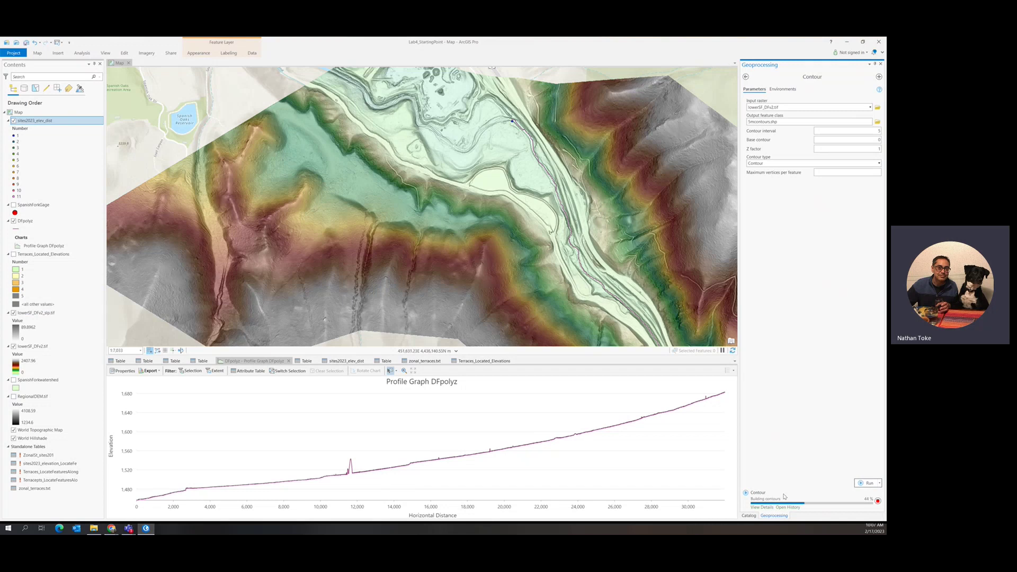
Expand the project's 2023 folder connection and start creating a new shapefile in it
click(748, 515)
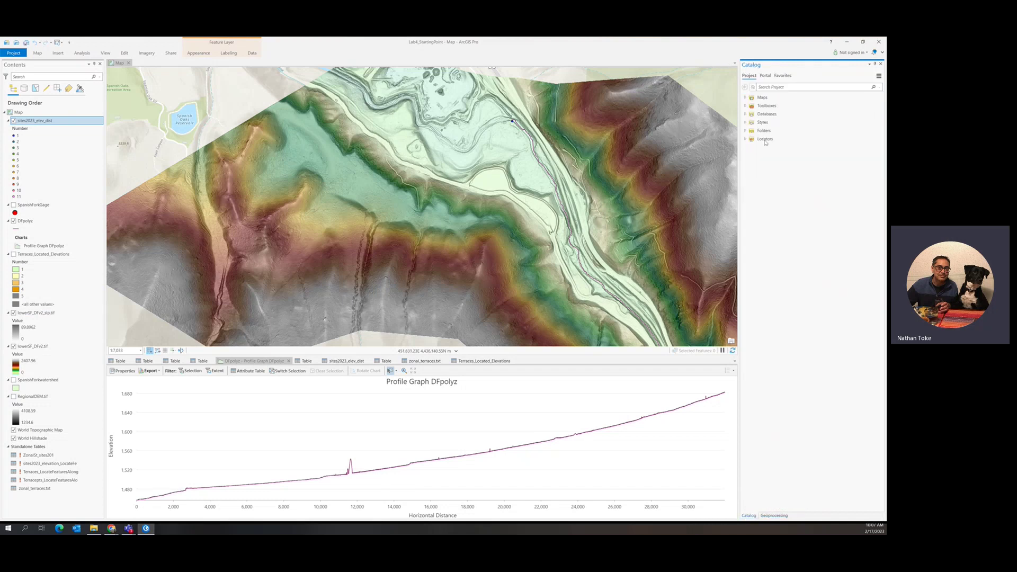
double_click(764, 130)
click(758, 140)
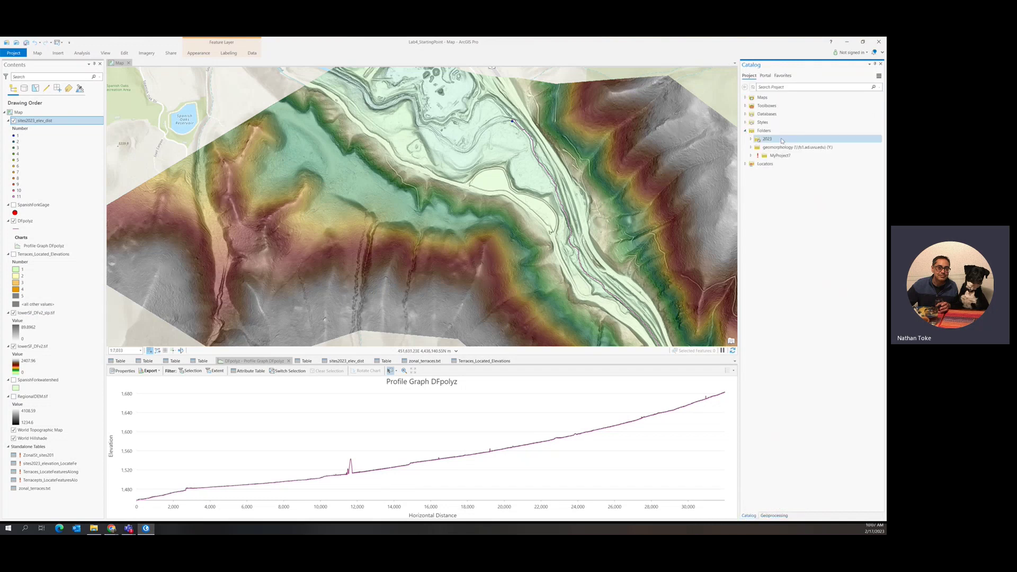
click(751, 139)
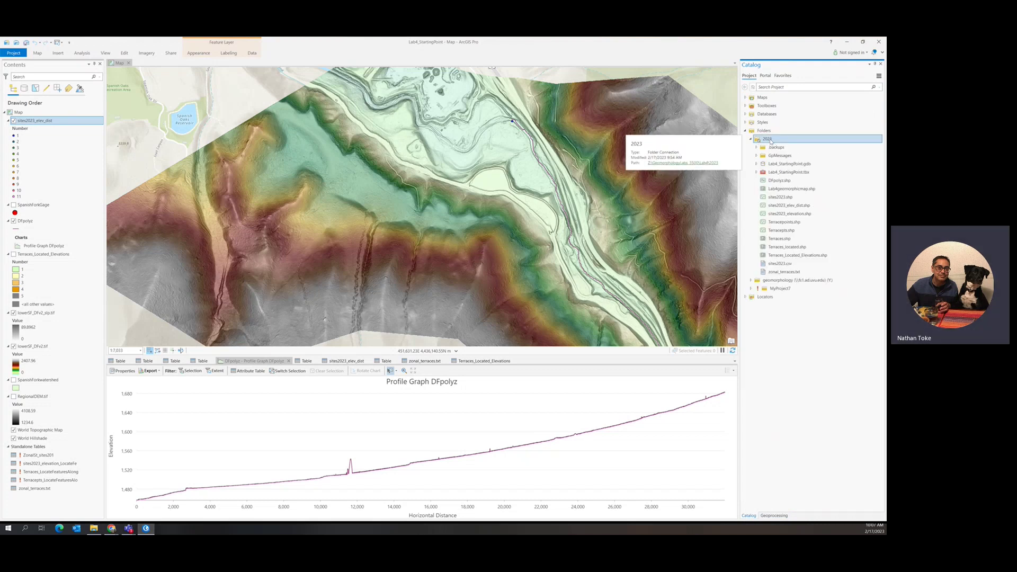
right_click(771, 140)
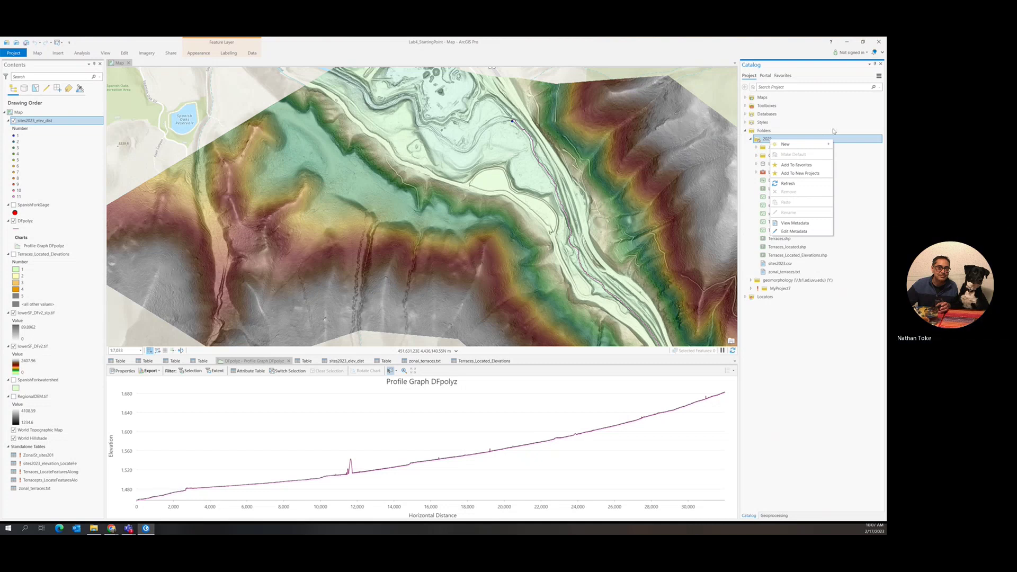
click(848, 406)
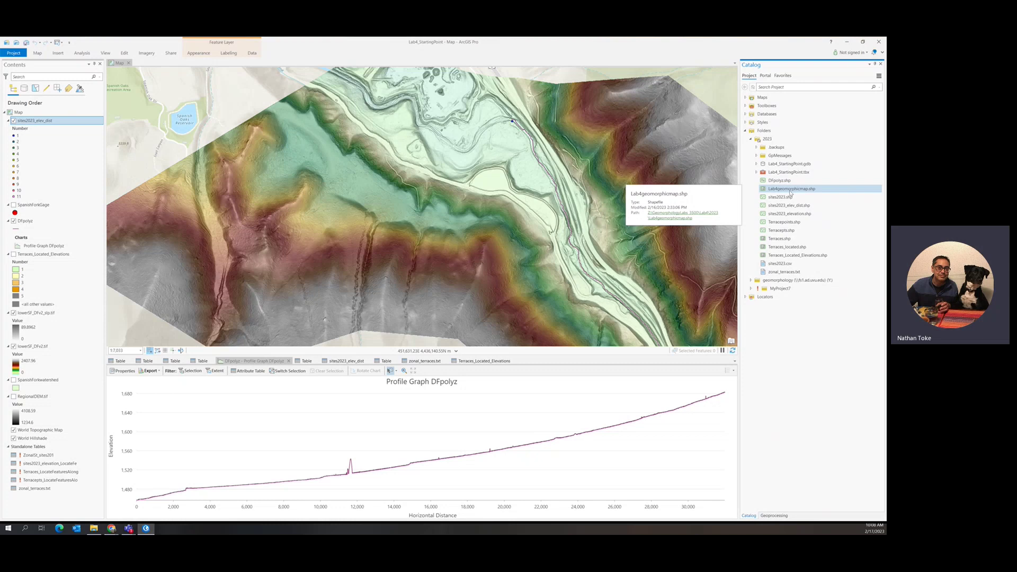
right_click(765, 141)
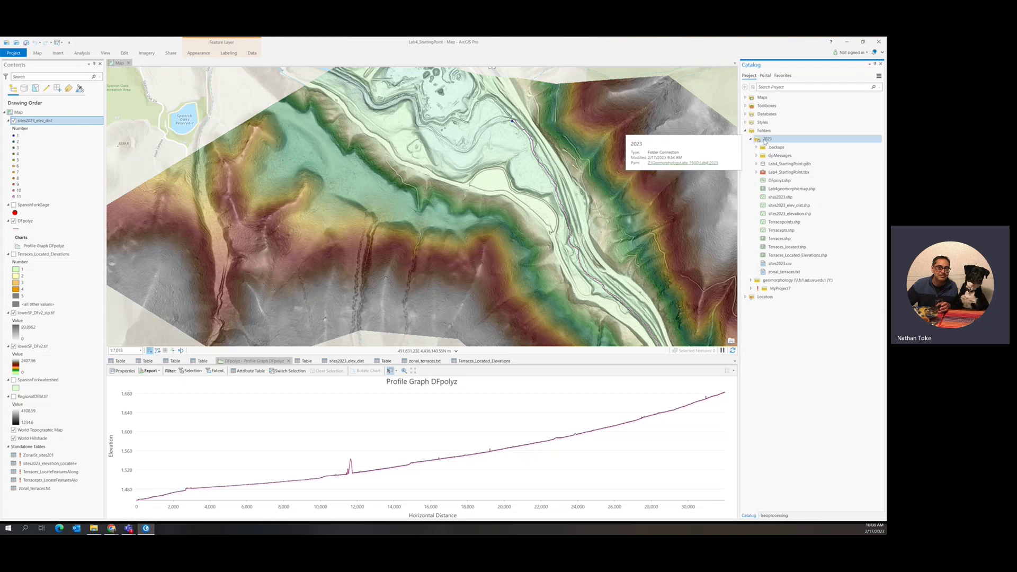
mouse_move(784, 146)
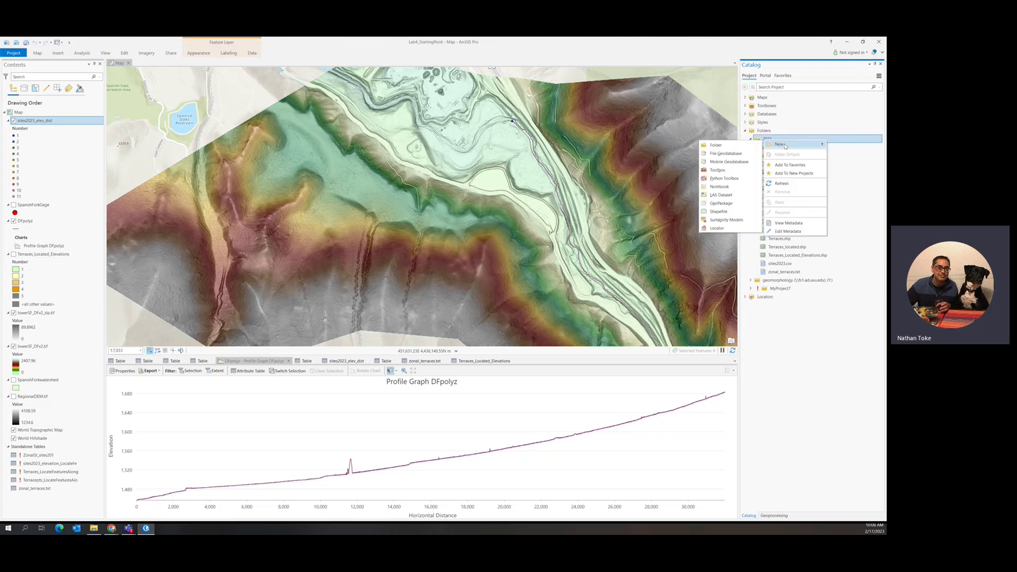
click(718, 212)
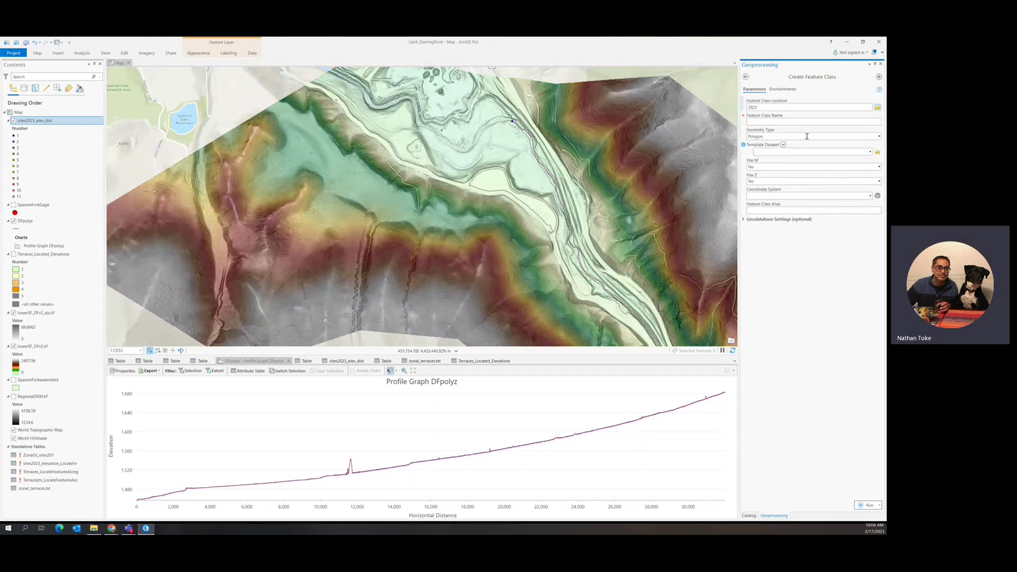
Name the new polygon feature class Site1Map.shp
click(774, 122)
text(Site1)
text(Map)
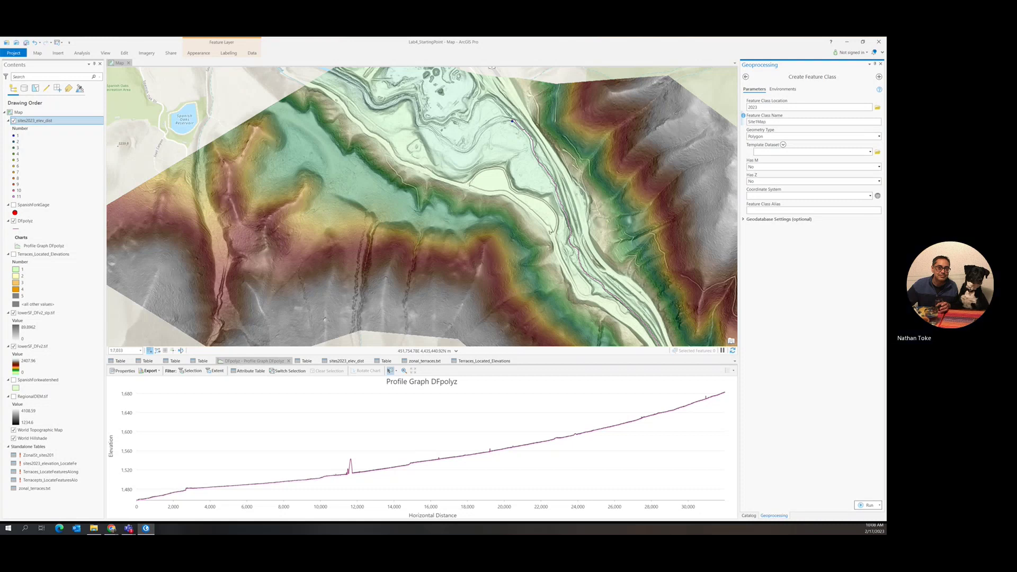
text(.shp)
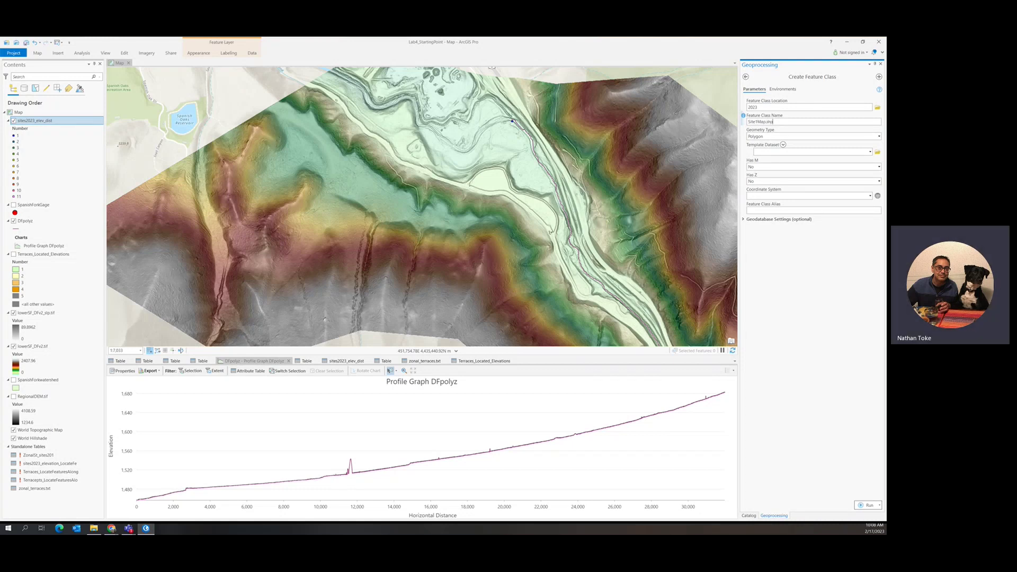
Set the Site1Map.shp geometry type to Polyline and its coordinate system to NAD_1983_UTM_Zone_12N, and create the feature class
click(872, 135)
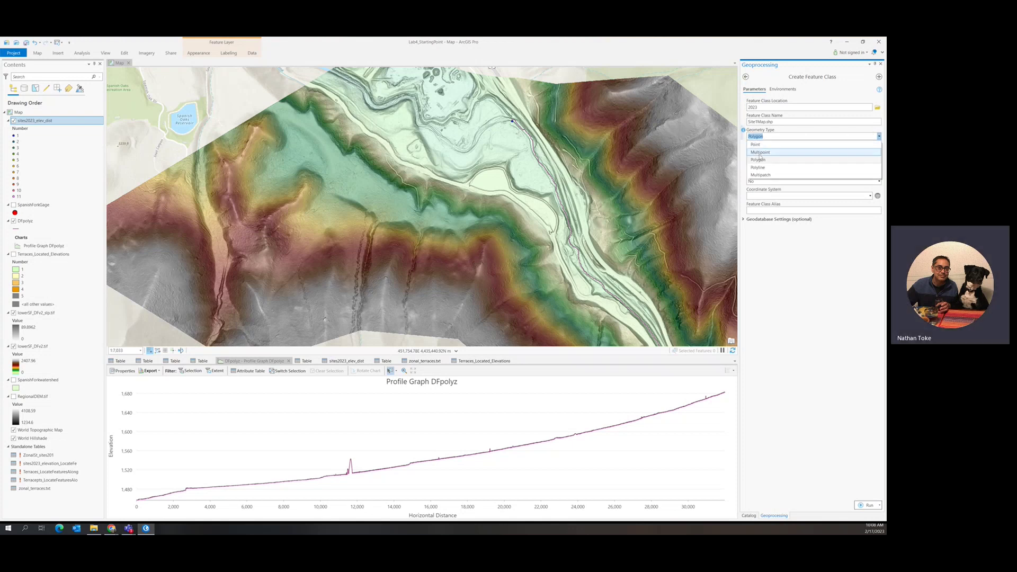
click(759, 169)
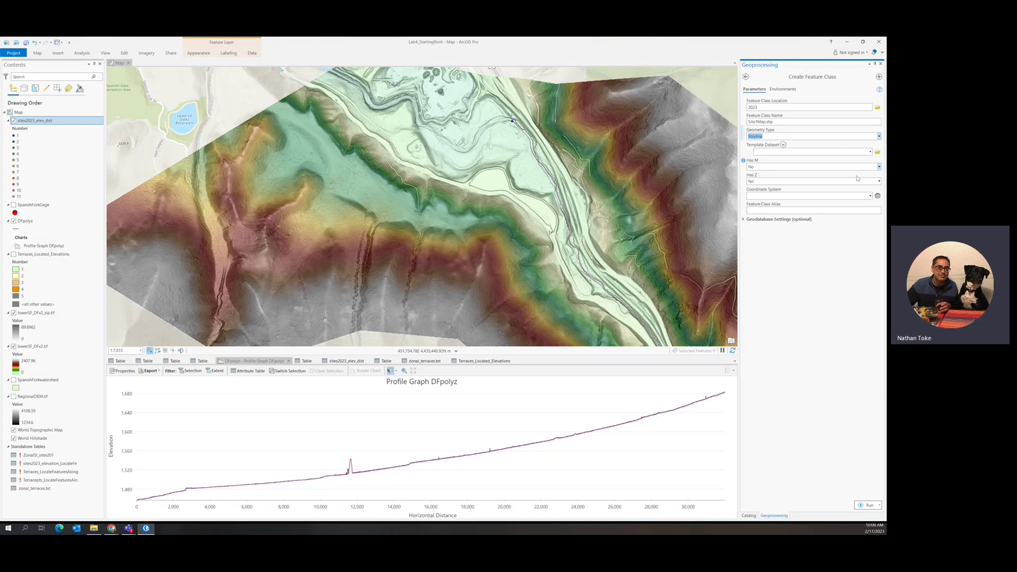
click(869, 196)
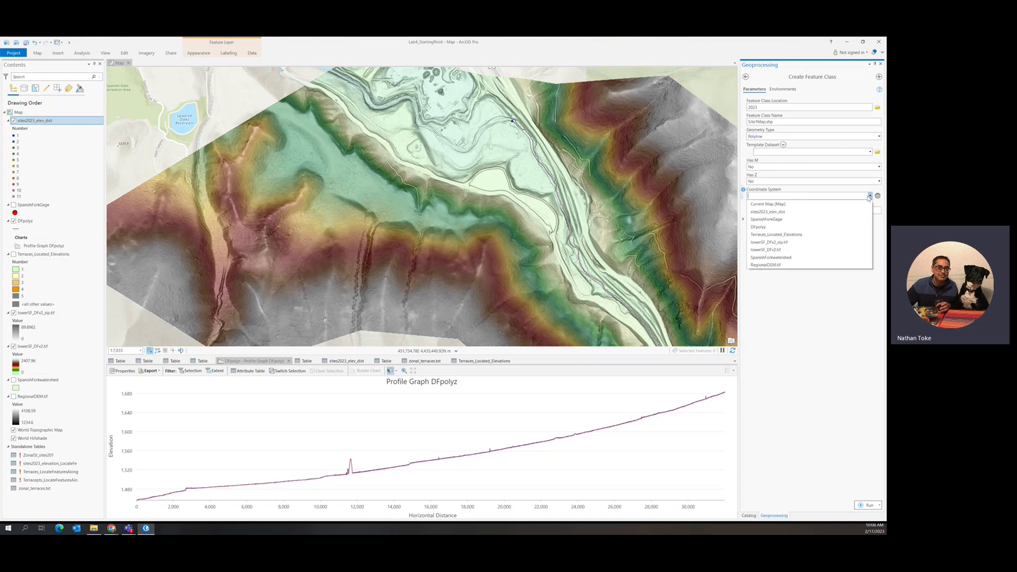
click(771, 258)
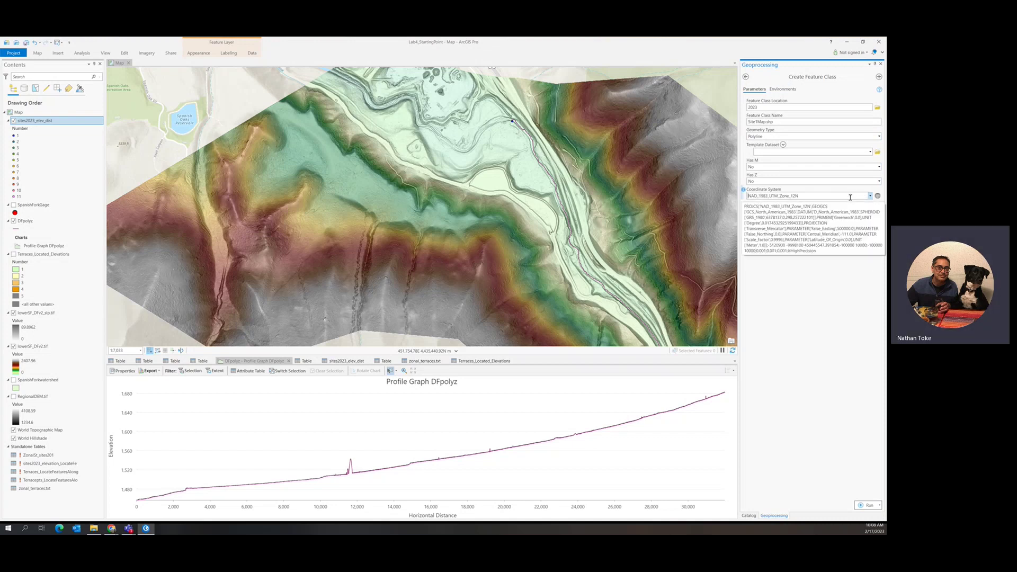
click(868, 505)
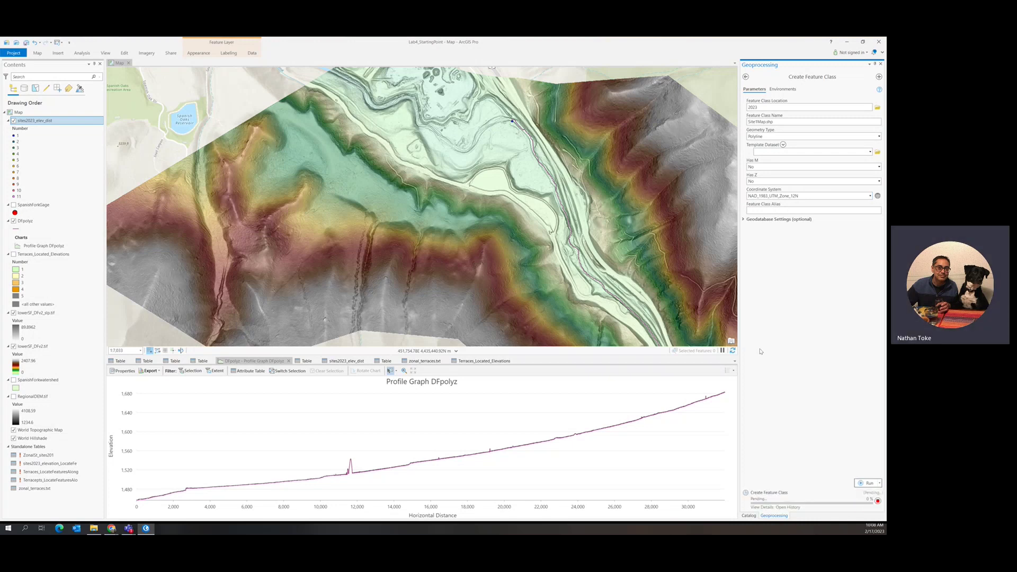
View the Terraces_Located_Elevations polygons over the new contours, turning the layer on and back off
click(748, 516)
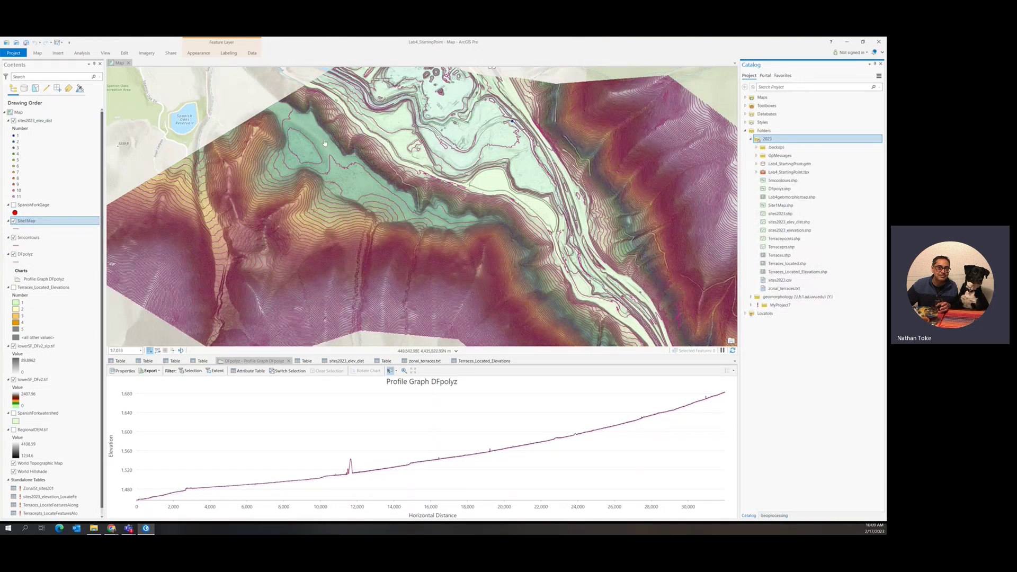
click(13, 287)
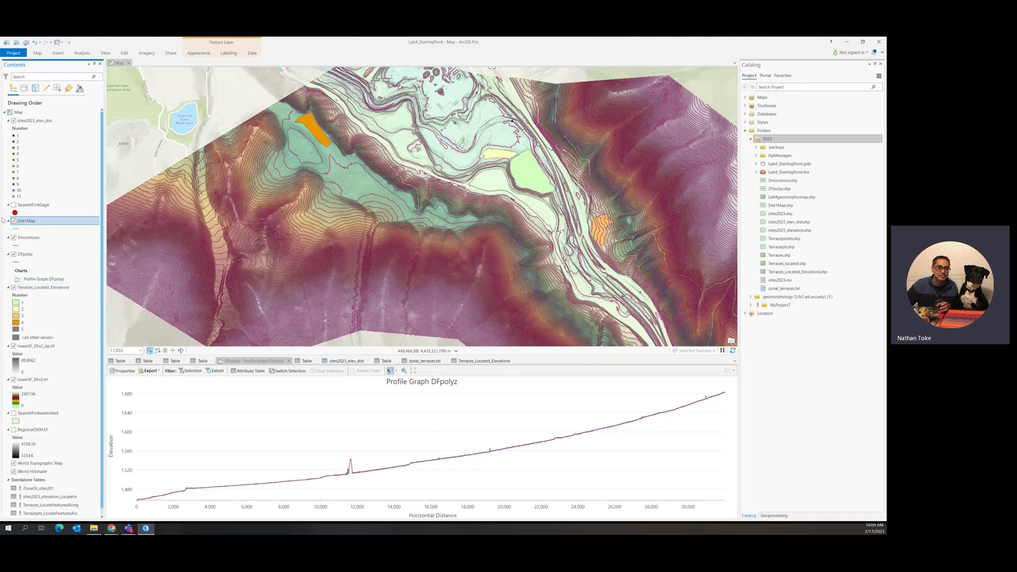
click(14, 287)
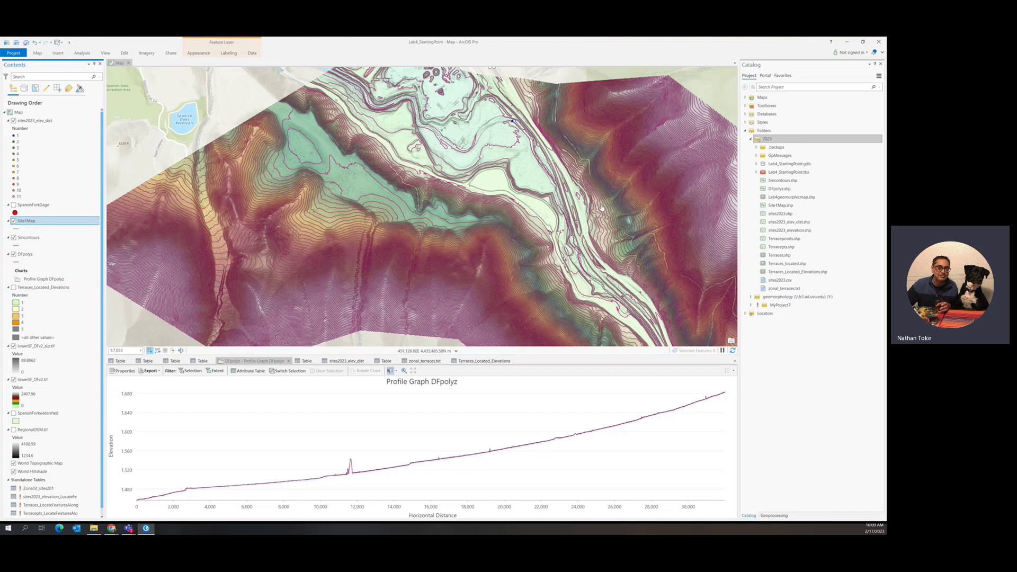
Set the transparency of the 5mcontours layer to 50%
click(23, 240)
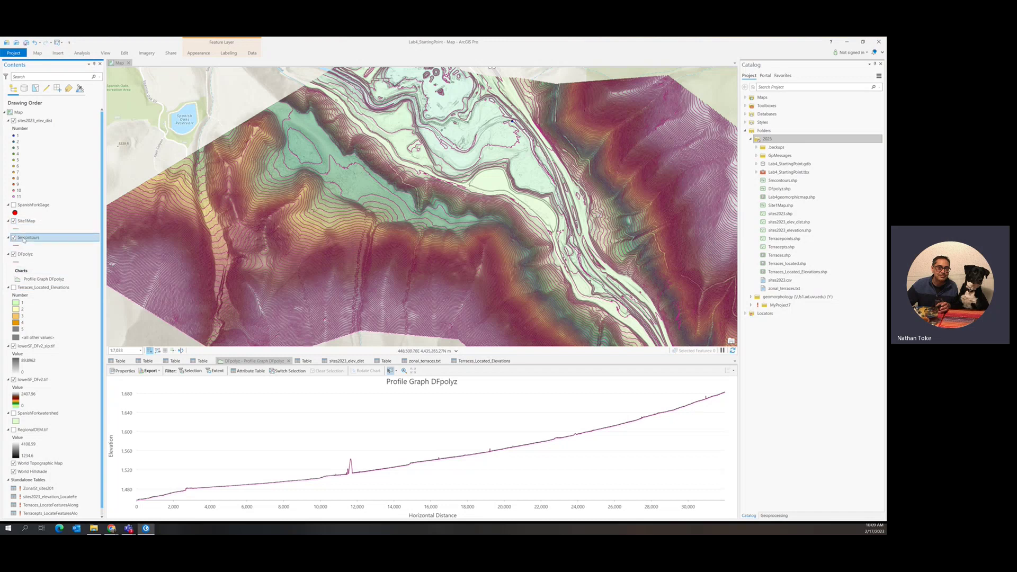
click(205, 56)
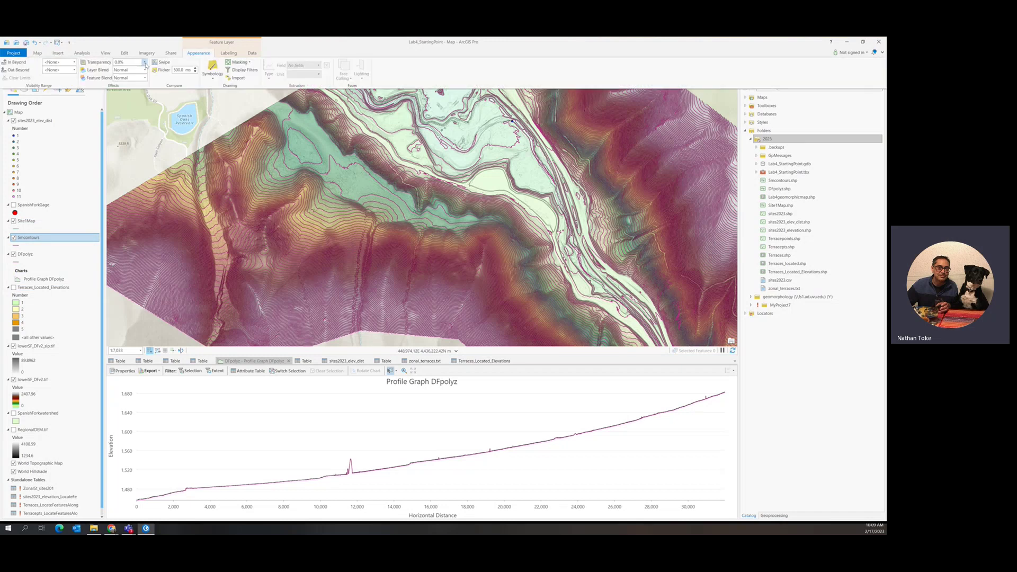
click(132, 63)
text(500)
key(Return)
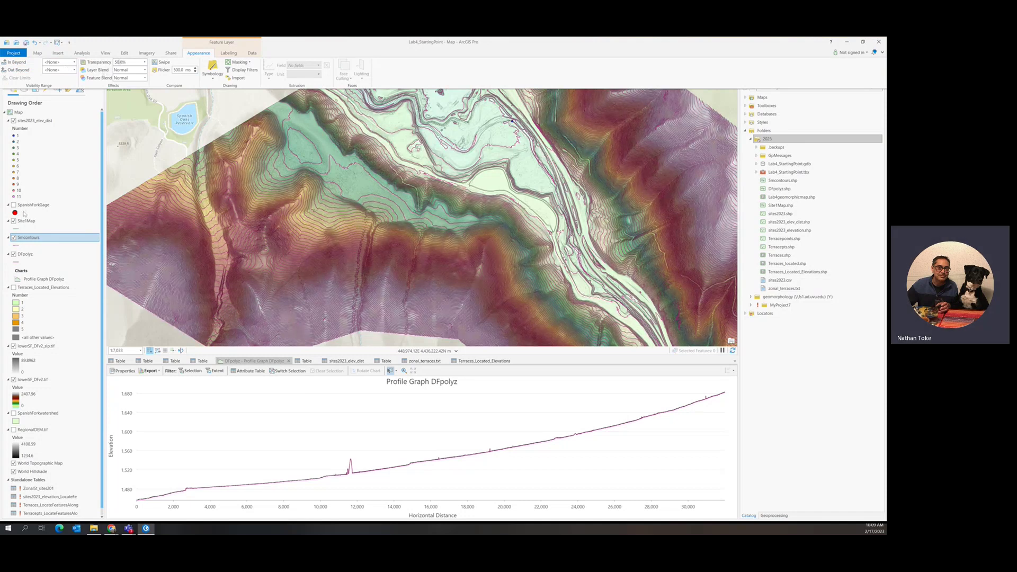
Restyle the 5mcontours lines with the 0.5 Point line symbol from the ArcGIS 2D gallery
click(15, 246)
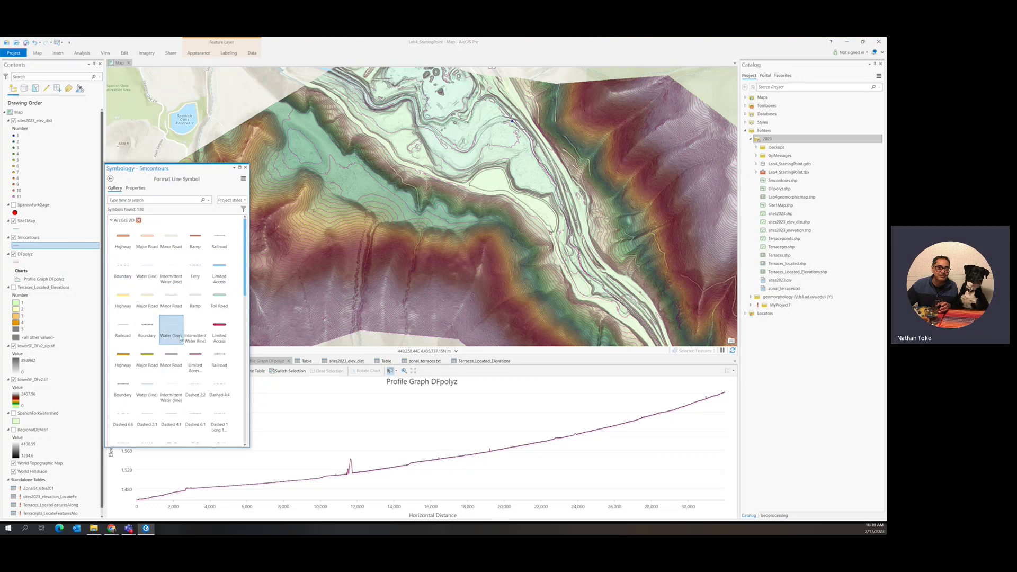
scroll(177, 334, down, 1)
scroll(170, 386, down, 3)
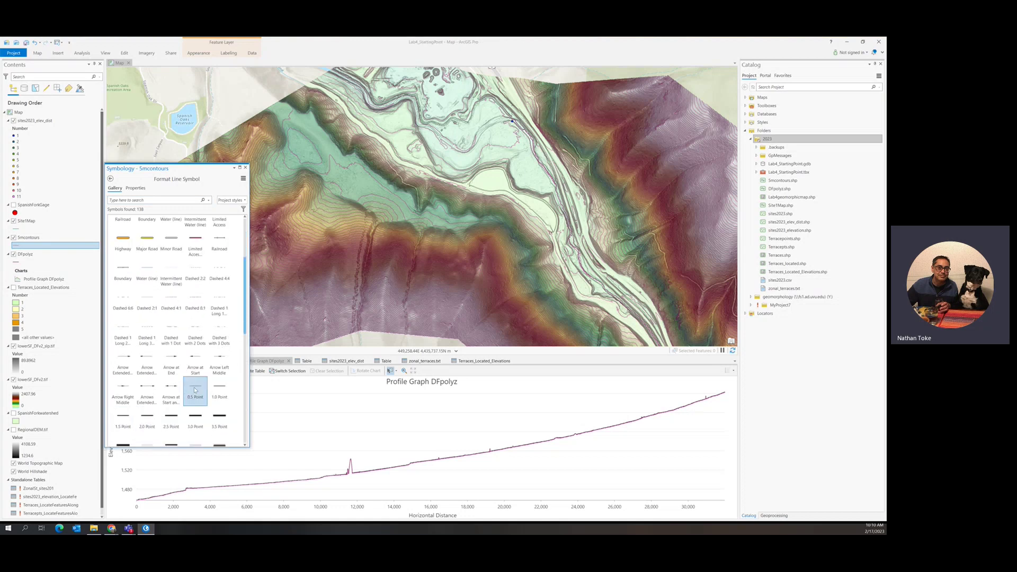
click(111, 179)
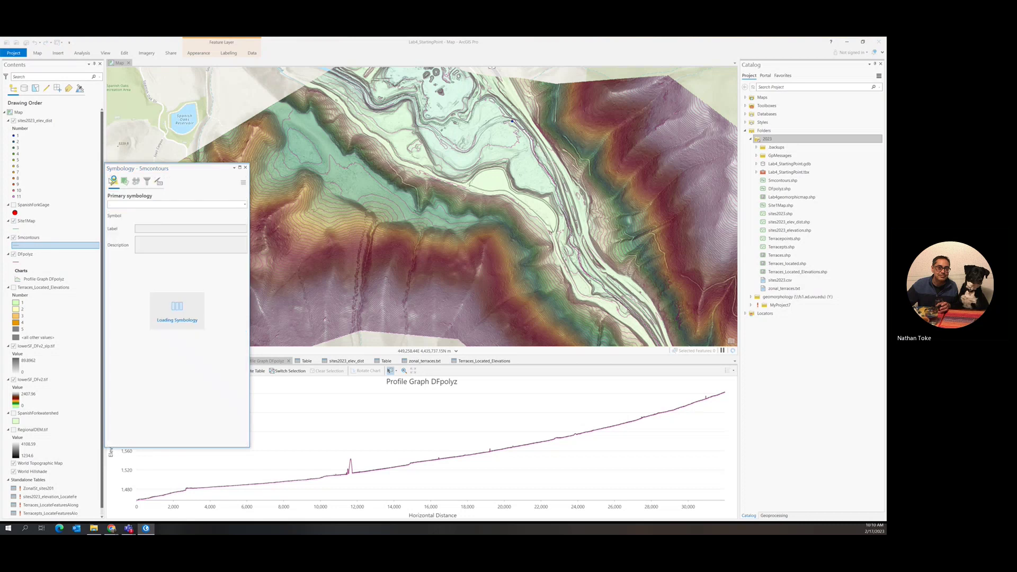
click(245, 167)
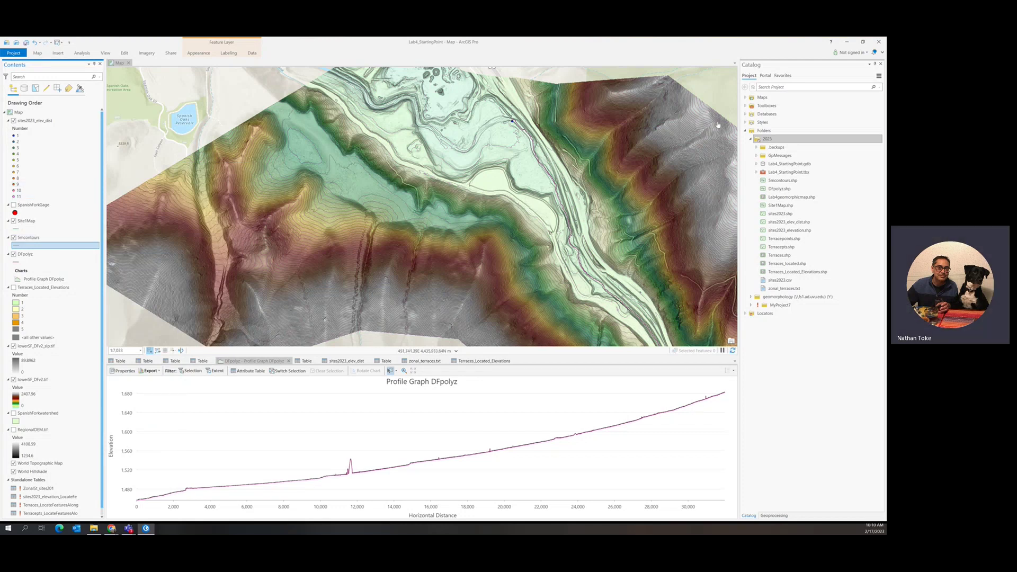
Move the Site1Map layer to the top of the drawing order and give it the 1.5 Point line symbol
click(28, 222)
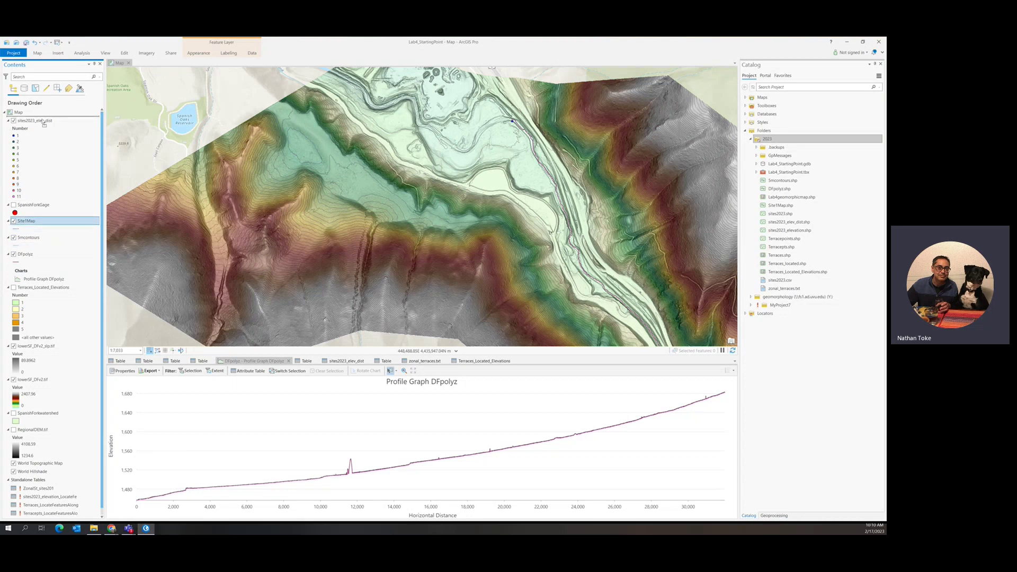
drag(44, 123, 29, 125)
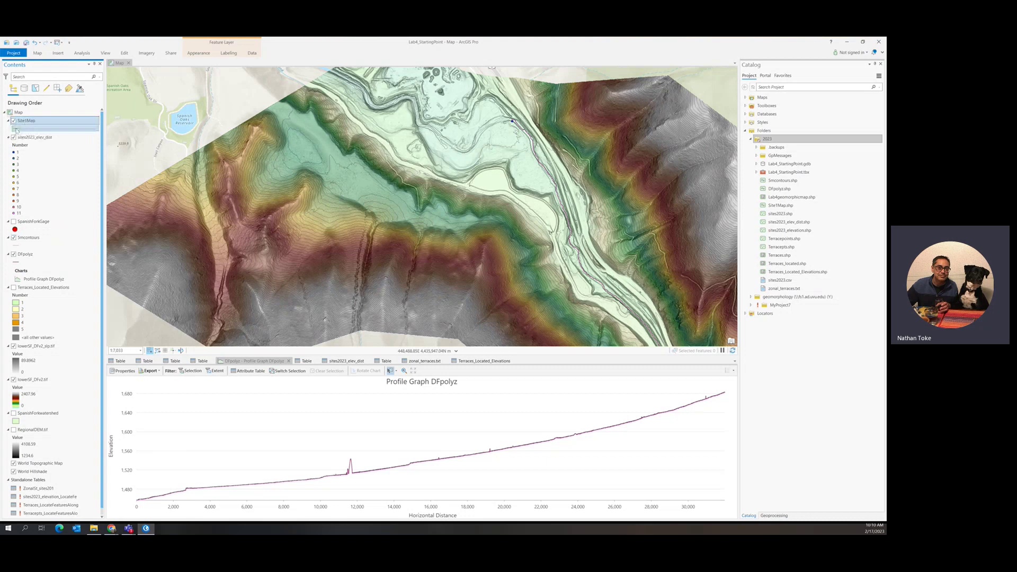
click(17, 130)
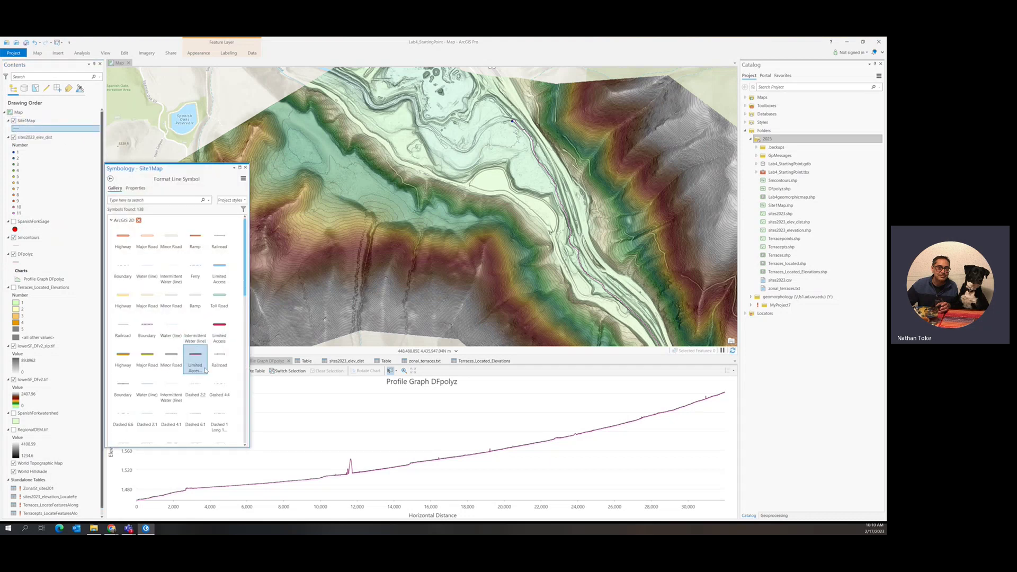
scroll(200, 350, down, 4)
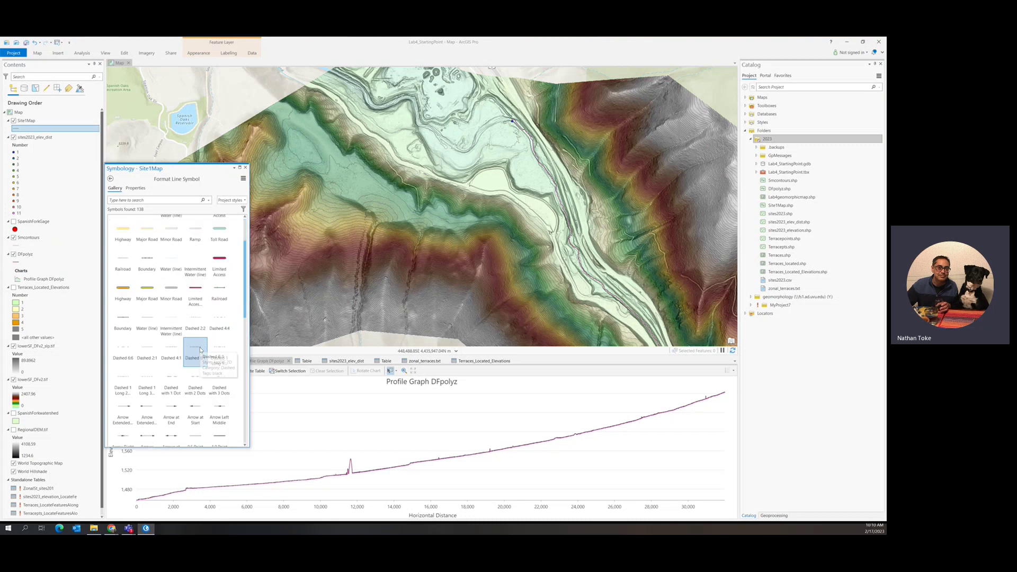
click(123, 418)
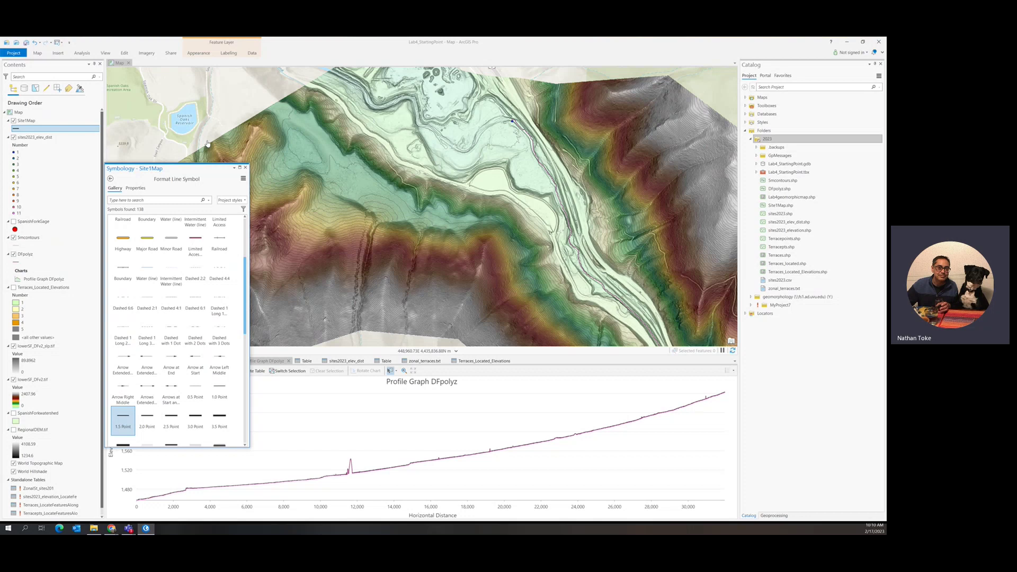
click(245, 167)
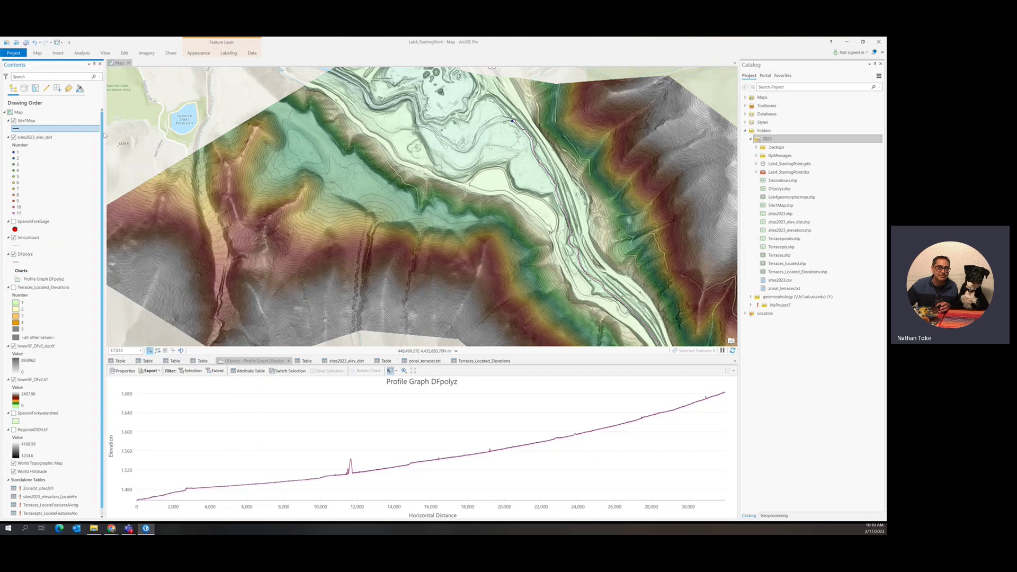
Digitize a Site1Map line around the small fan at the mouth of the central gully, ending back at its starting point
click(124, 53)
click(156, 68)
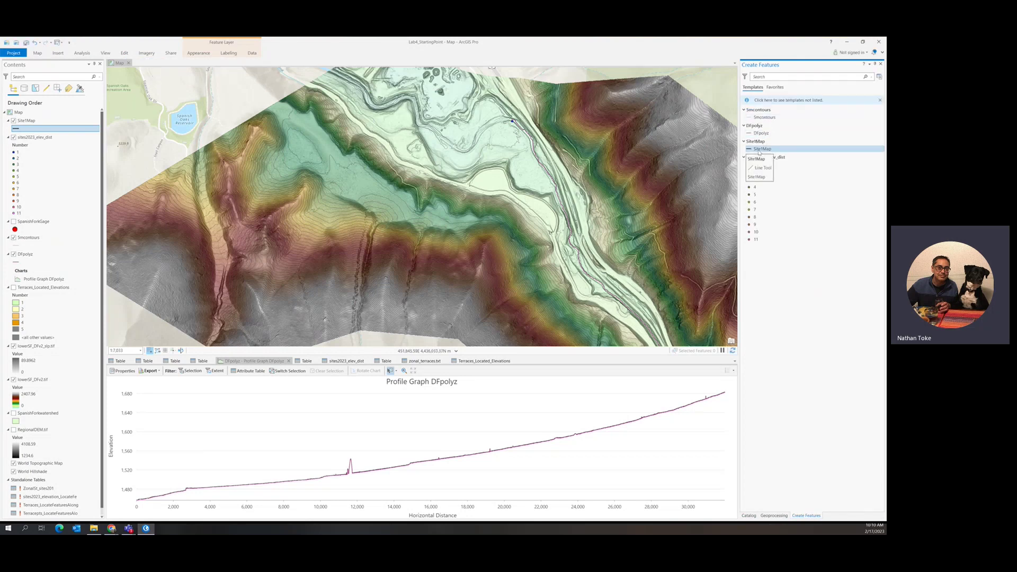
click(759, 153)
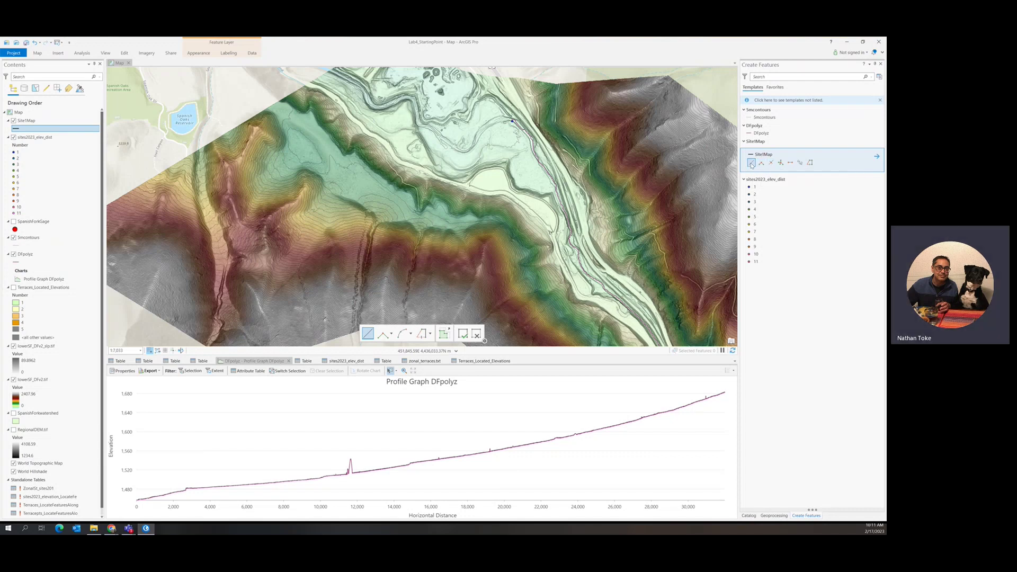
click(752, 163)
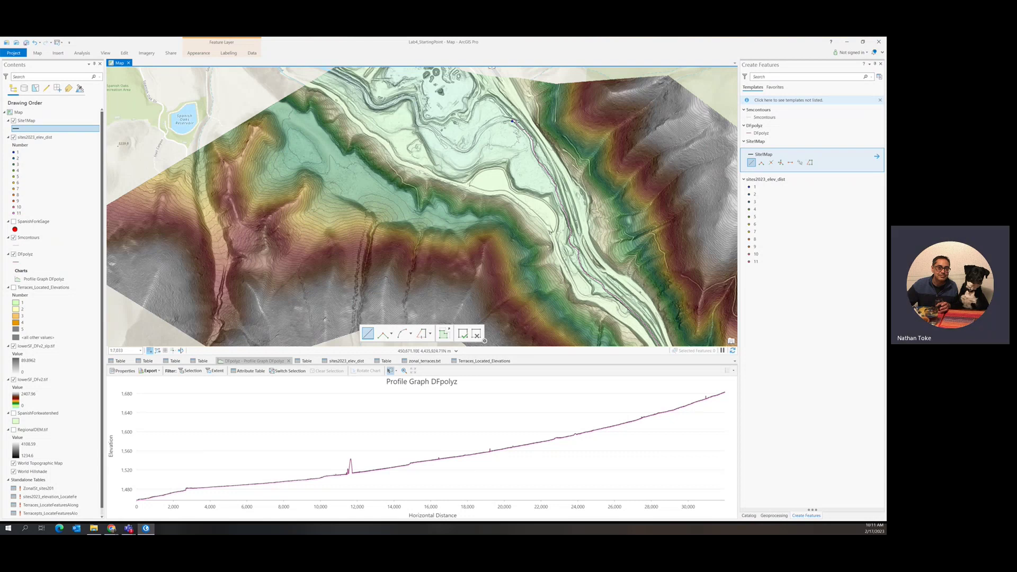
click(510, 121)
click(376, 222)
click(371, 214)
click(364, 208)
click(355, 201)
click(366, 188)
click(381, 188)
click(394, 193)
click(406, 205)
click(411, 214)
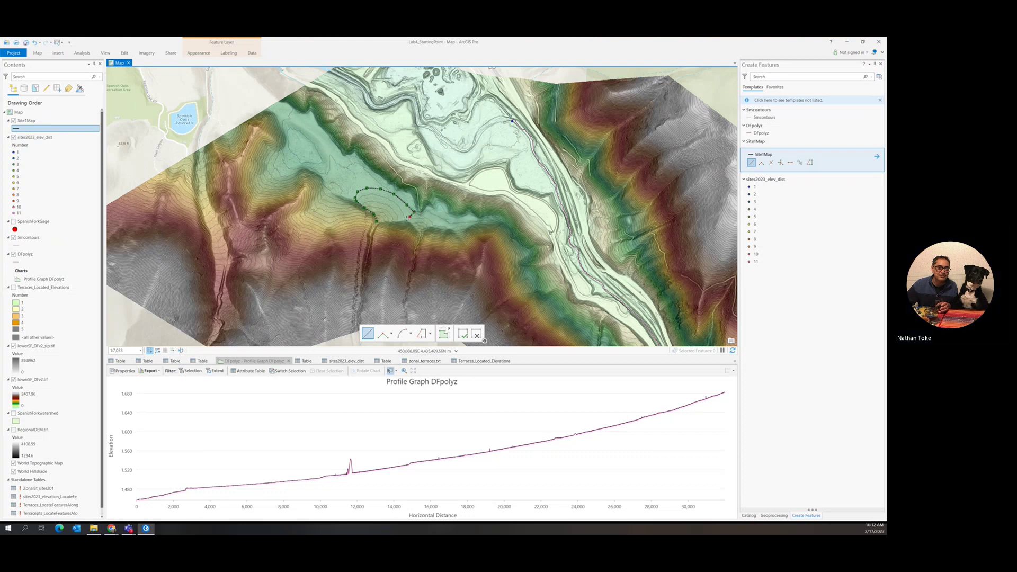
double_click(377, 222)
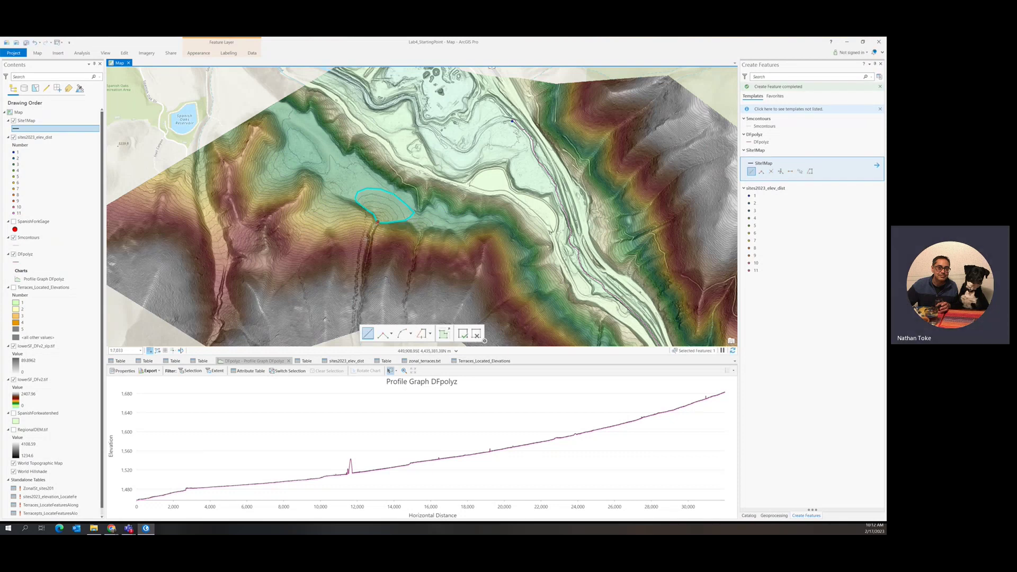
Examine where the start and end of the new Site1Map outline meet, and look through the available editing tools
scroll(377, 222, down, 3)
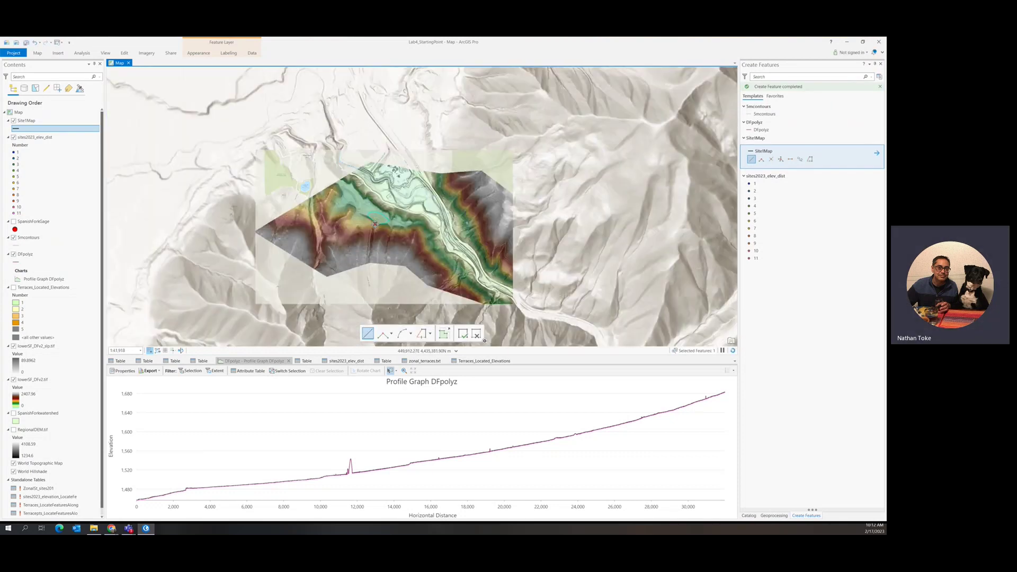
scroll(378, 221, up, 6)
scroll(382, 218, up, 2)
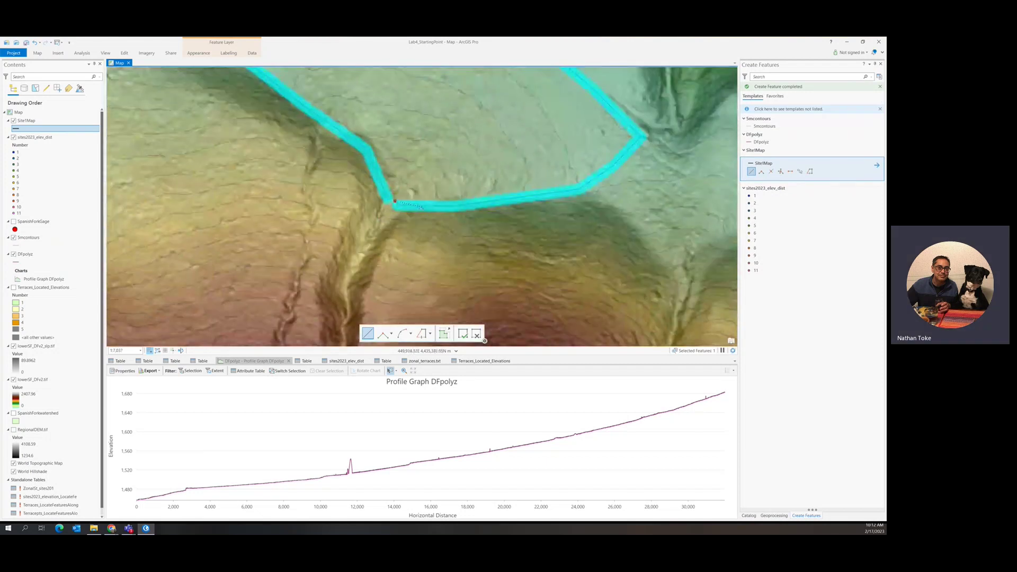
right_click(393, 201)
click(412, 228)
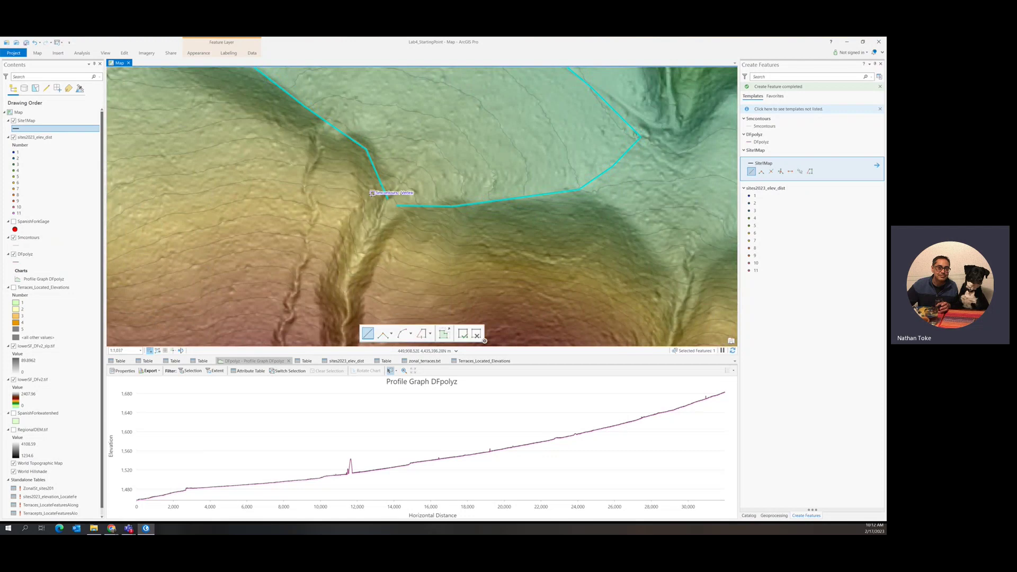
click(125, 53)
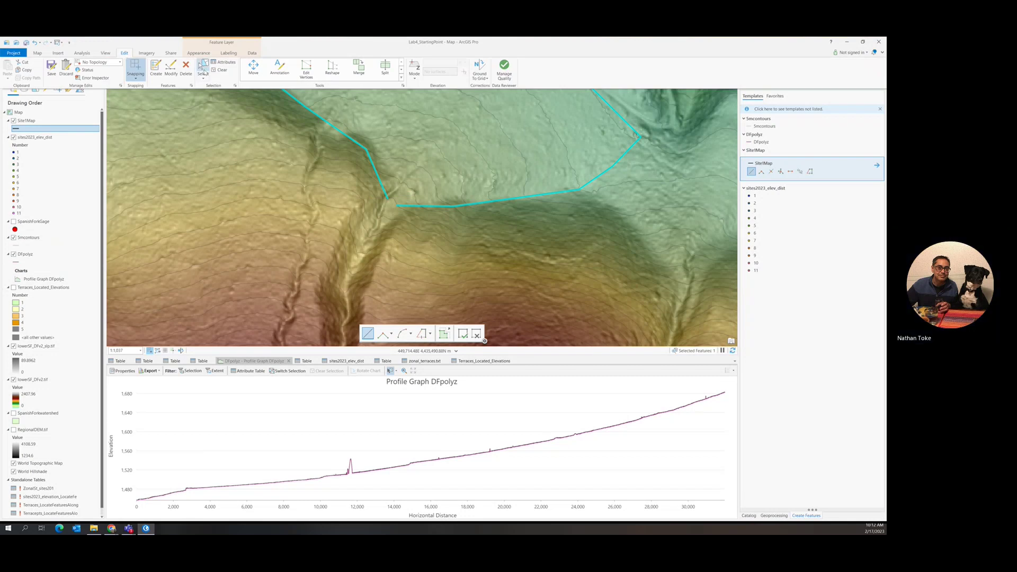
click(416, 78)
click(427, 86)
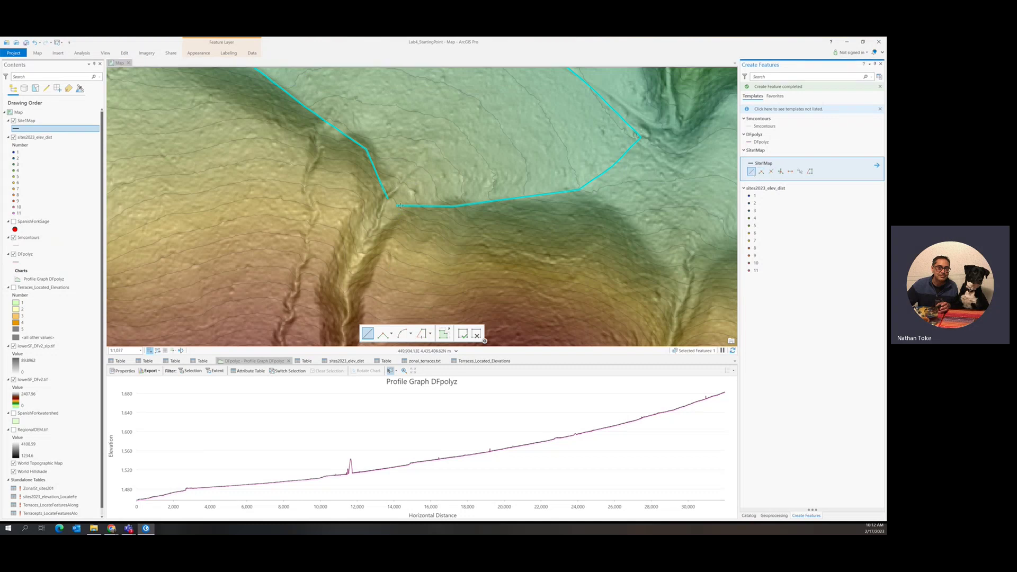
click(406, 176)
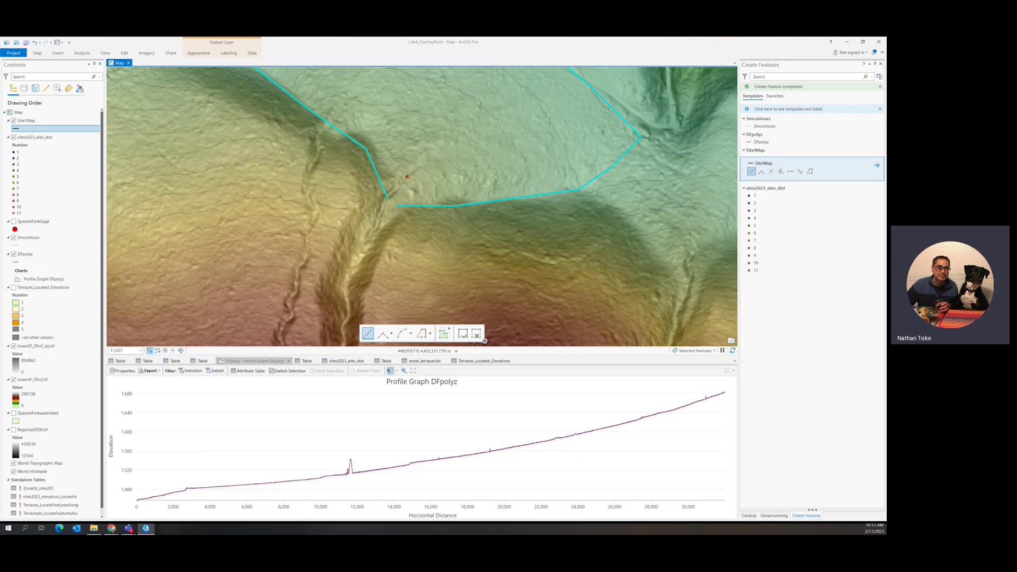
key(alt+Tab)
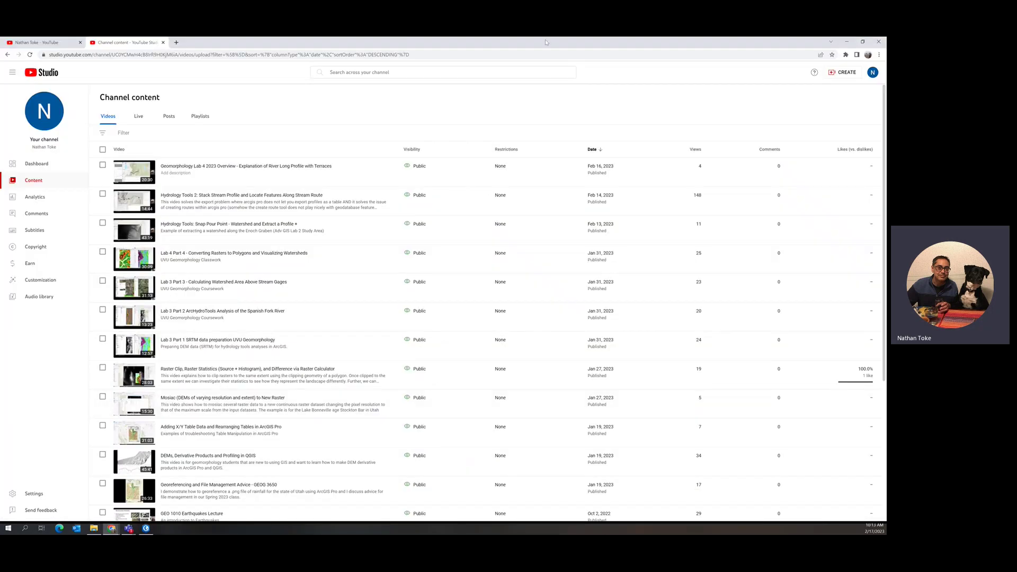
key(alt+Tab)
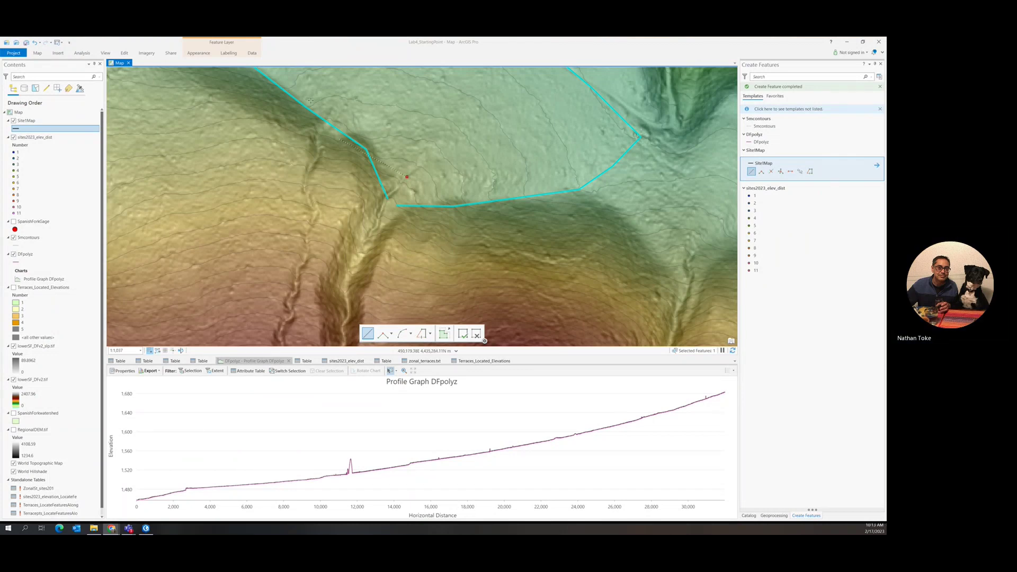
Try to adjust the snapping tolerance interactively on the map
click(124, 54)
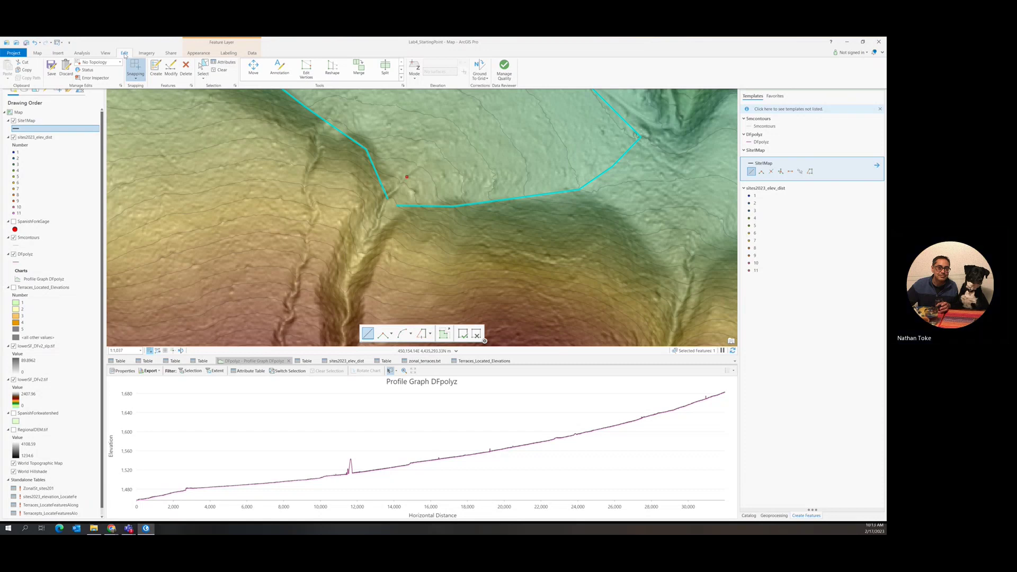
click(136, 78)
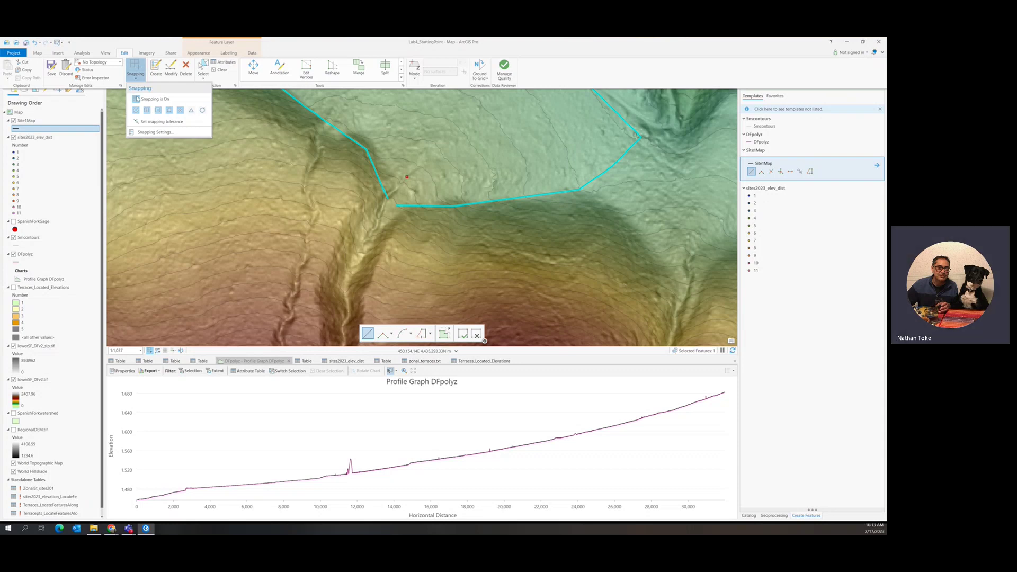
click(147, 125)
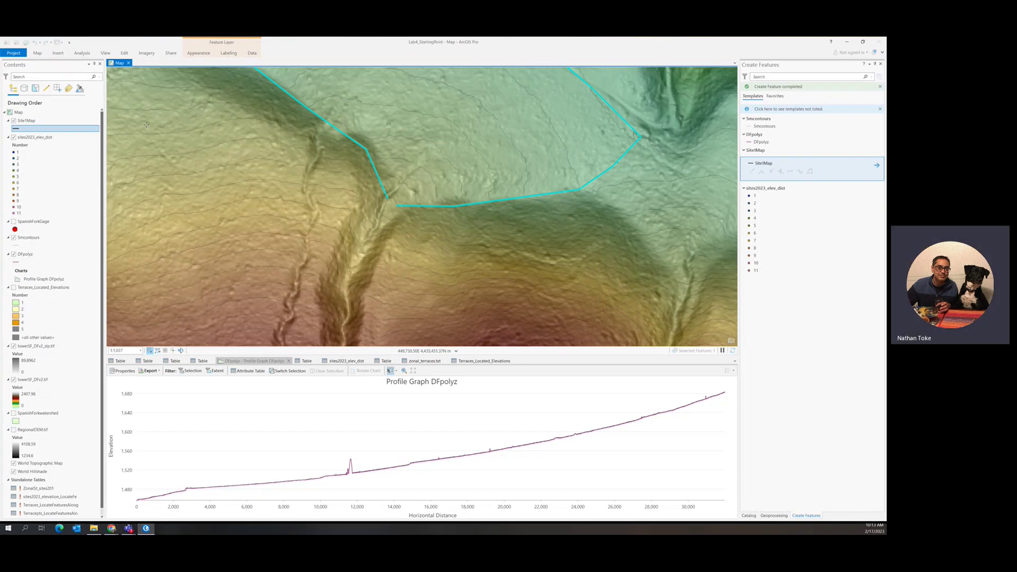
click(124, 53)
click(134, 77)
click(145, 122)
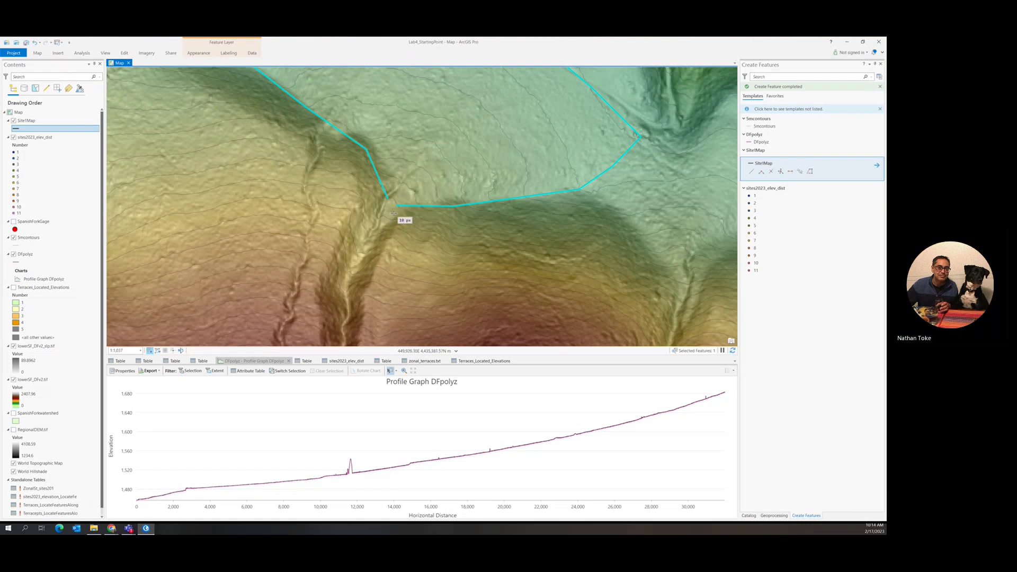
Set the XY snapping tolerance to 20 pixels in the snapping settings
click(124, 53)
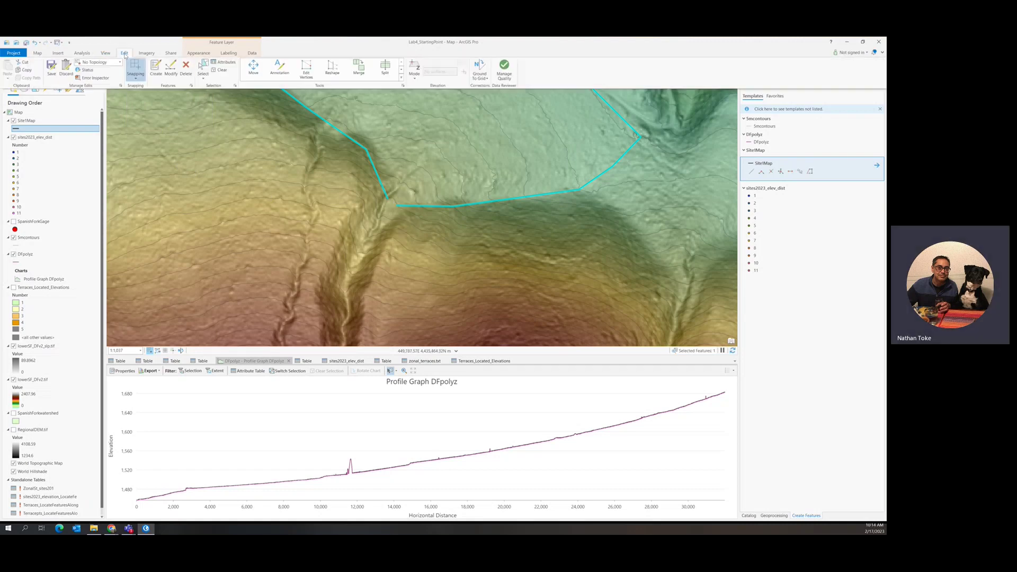
click(135, 75)
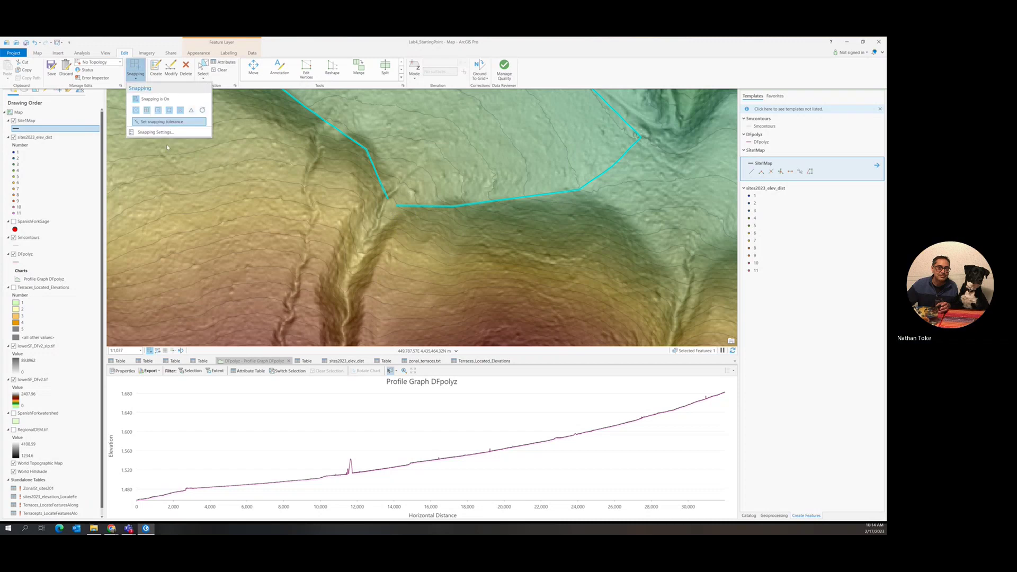
click(154, 132)
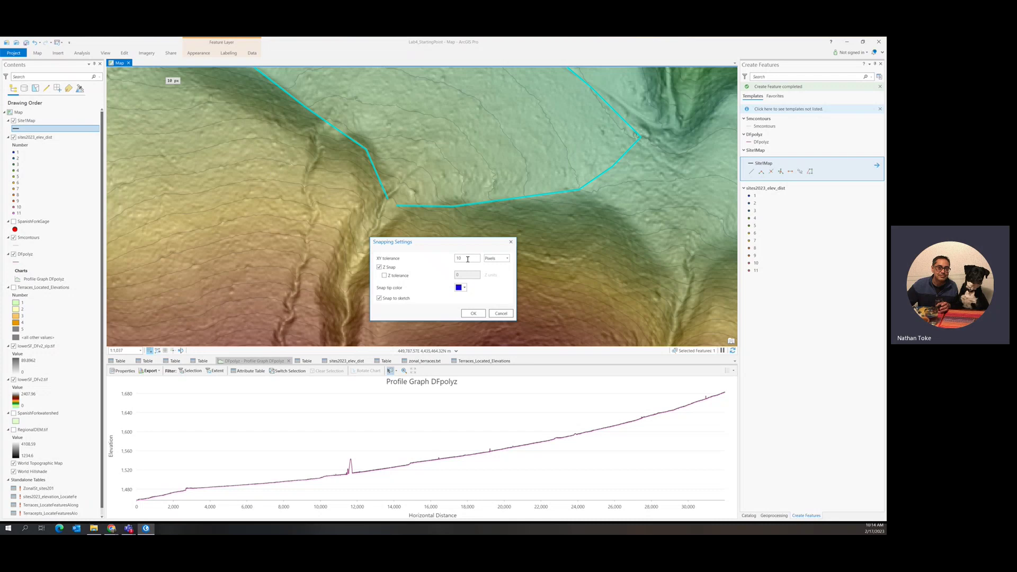
key(BackSpace)
text(20)
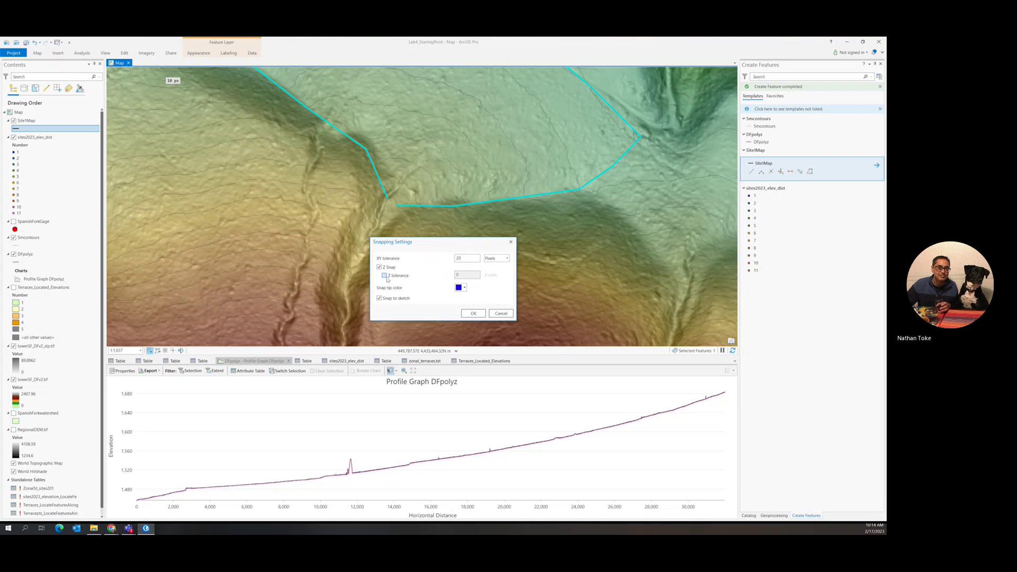
click(470, 317)
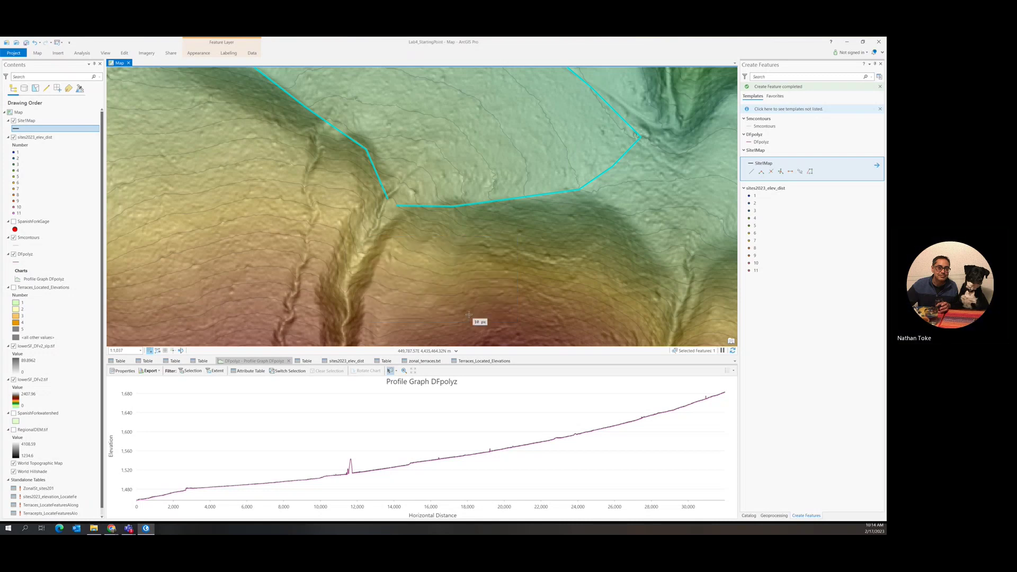
Digitize a short Site1Map line closing the gap between the fan outline's start and end points at the gully mouth
click(396, 205)
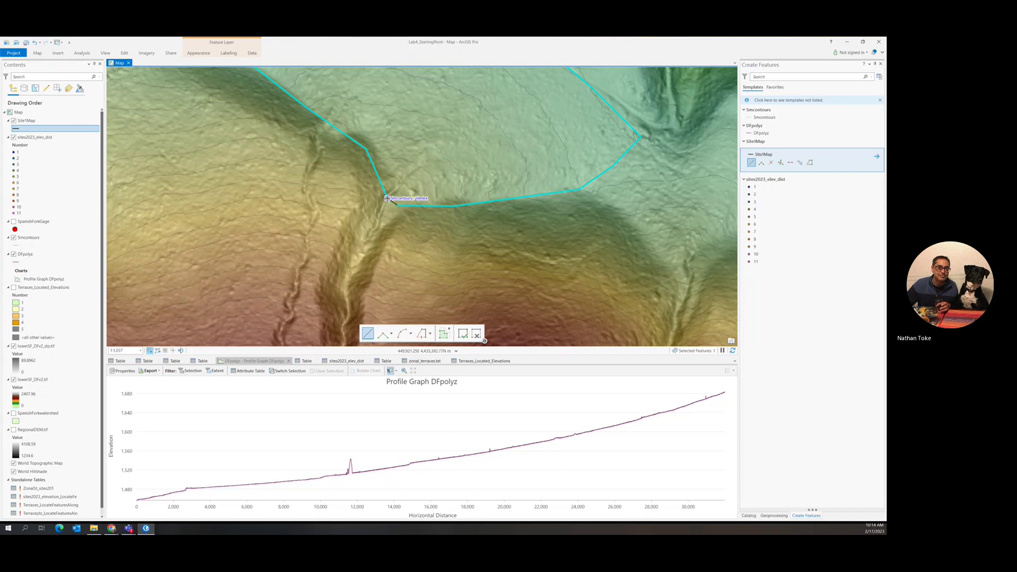
double_click(389, 201)
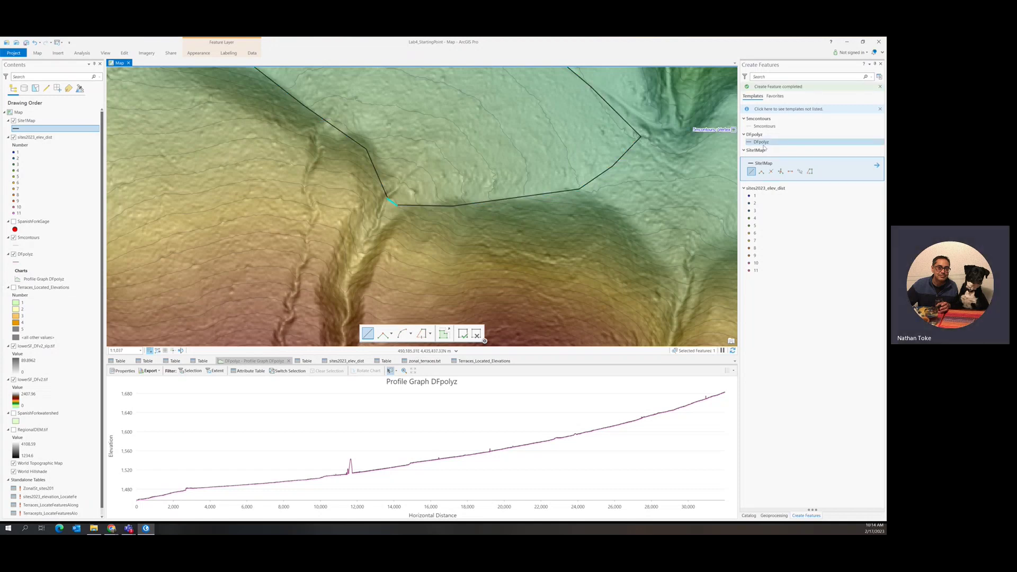
Try to move the end vertex of the short closing line with Edit Vertices, and clear the selected features
click(125, 53)
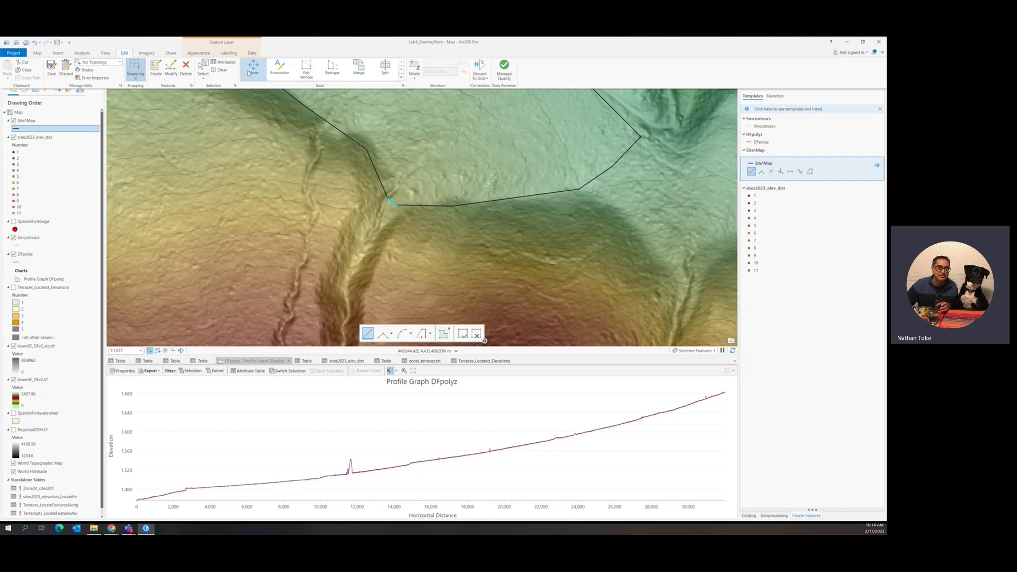
click(307, 71)
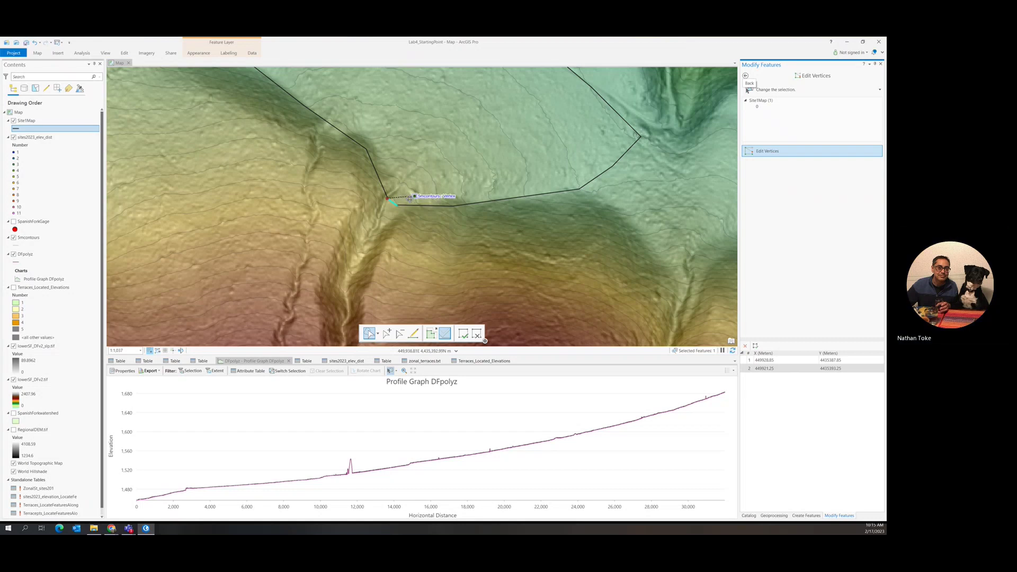
drag(410, 197, 418, 203)
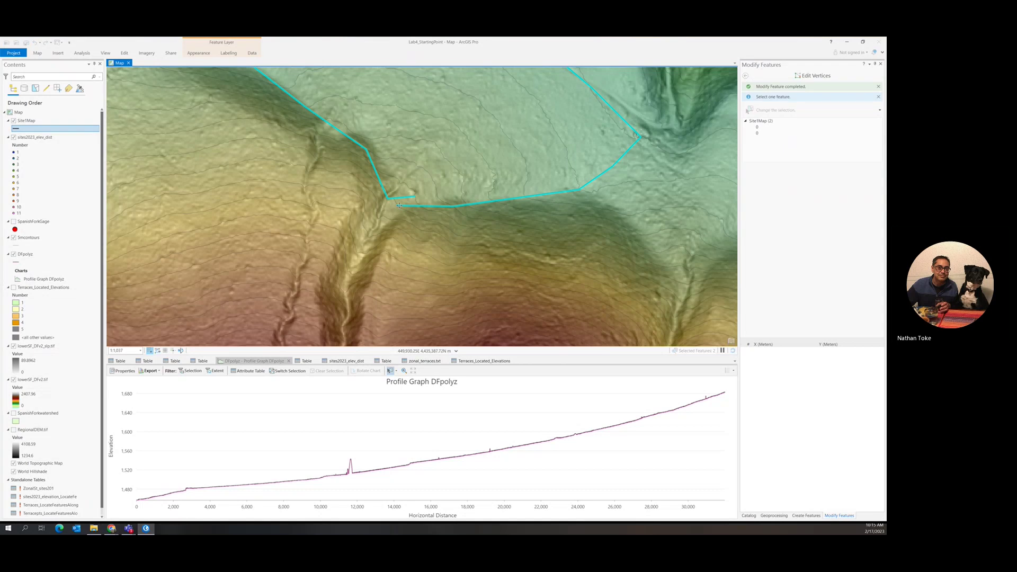
click(124, 53)
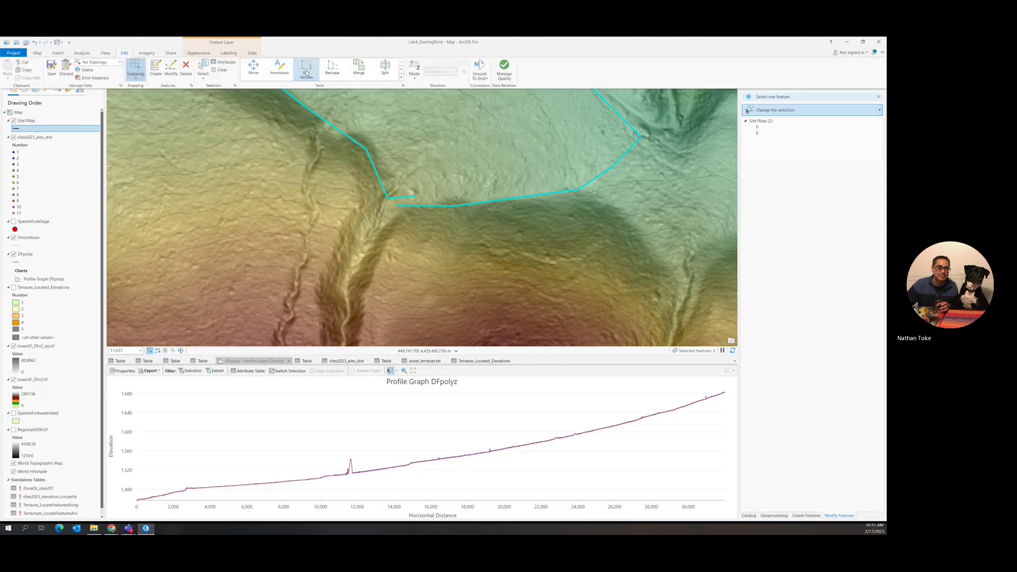
click(412, 205)
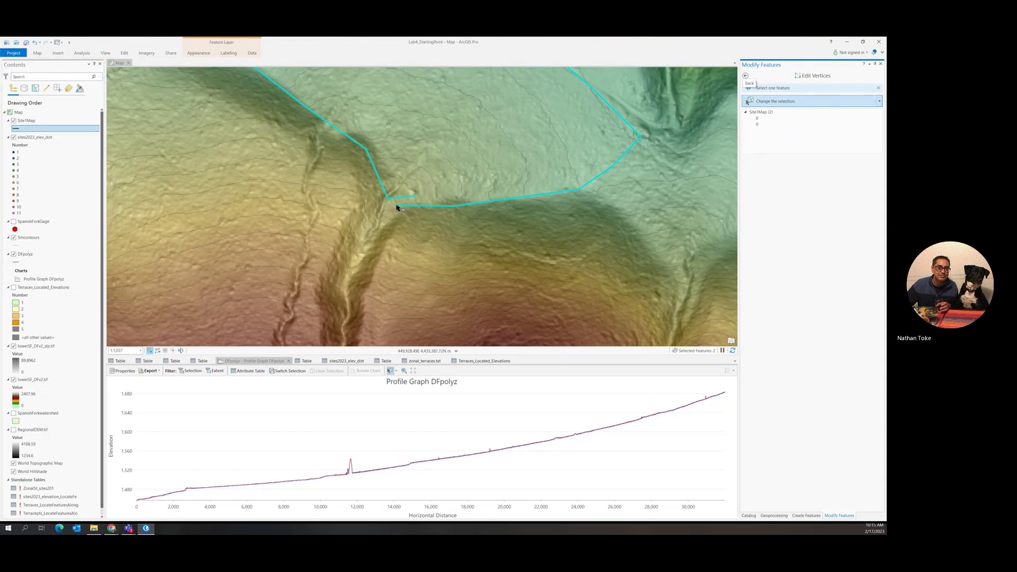
click(397, 204)
shift+click(399, 207)
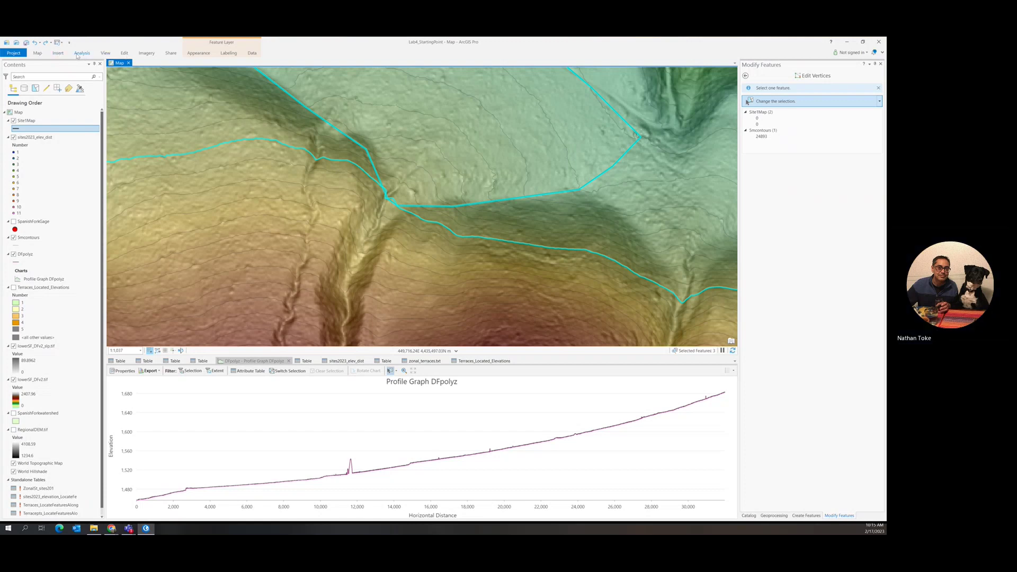
click(125, 54)
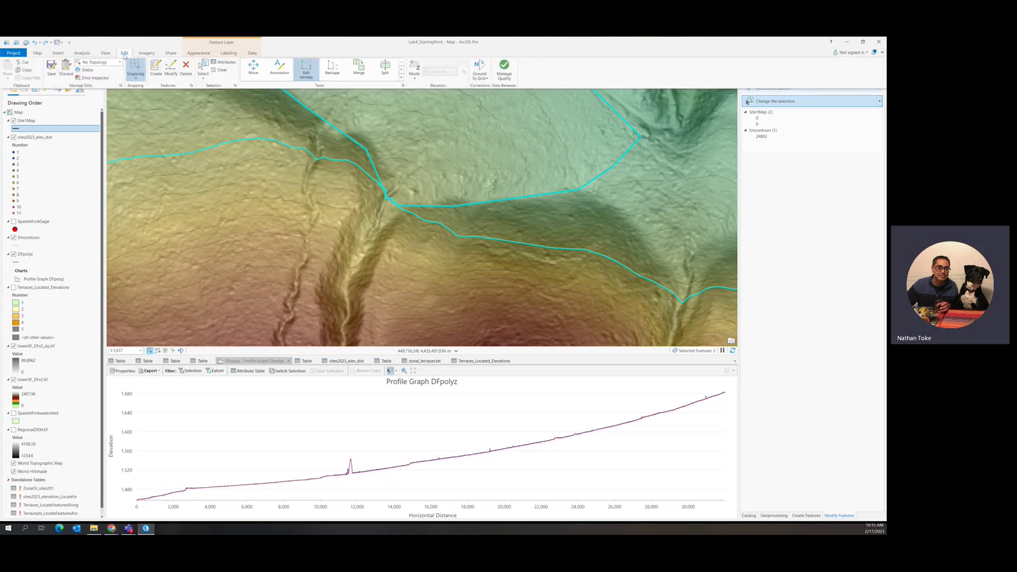
click(217, 69)
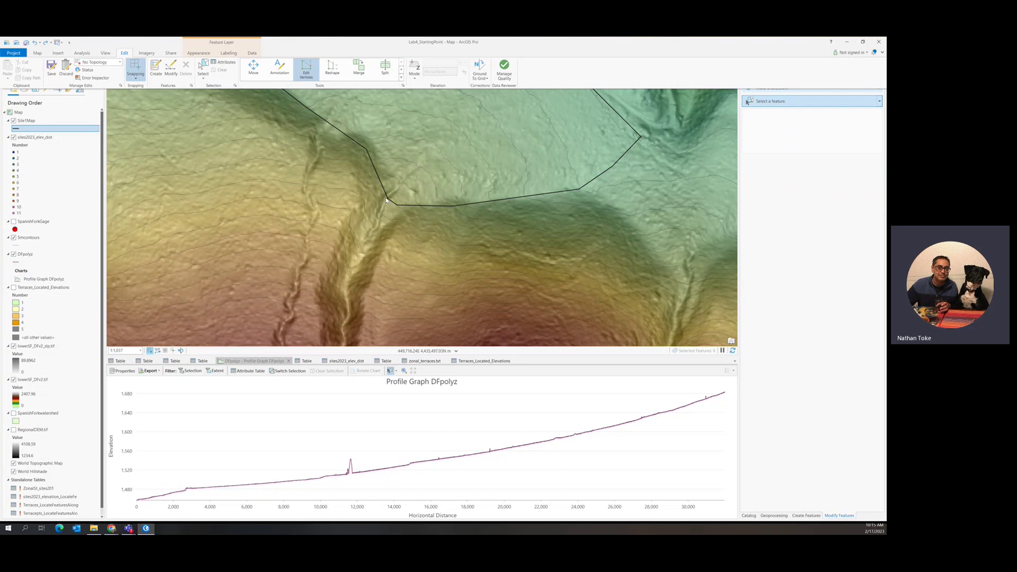
Try to move the fan outline's vertex just east of the gully mouth, and clear the selection
click(454, 210)
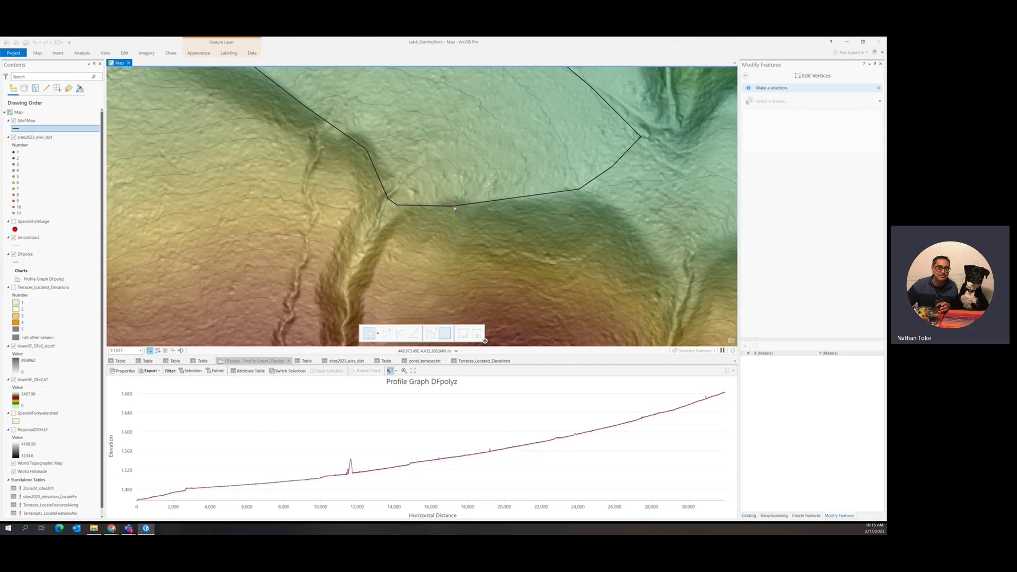
click(454, 209)
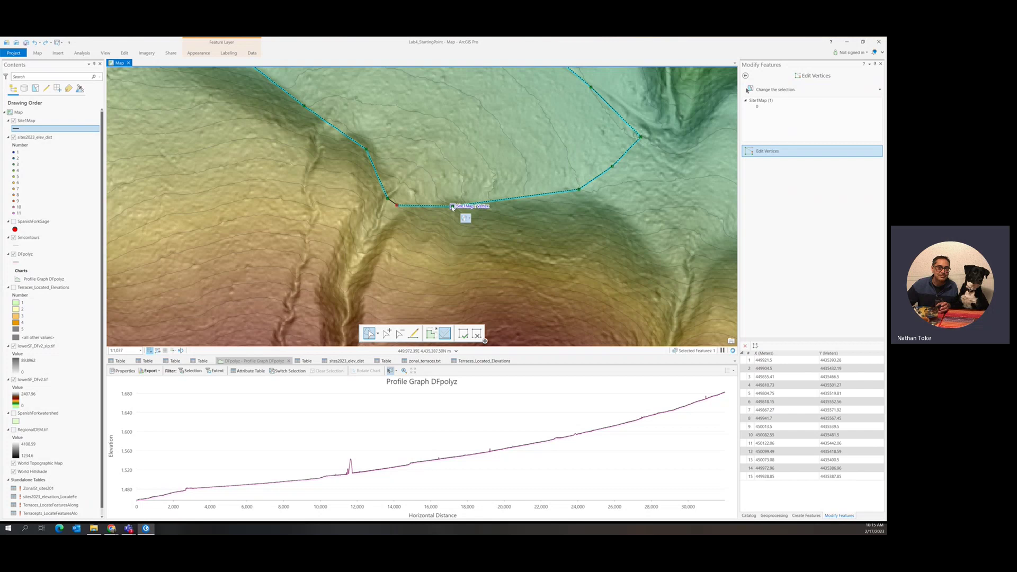
key(F2)
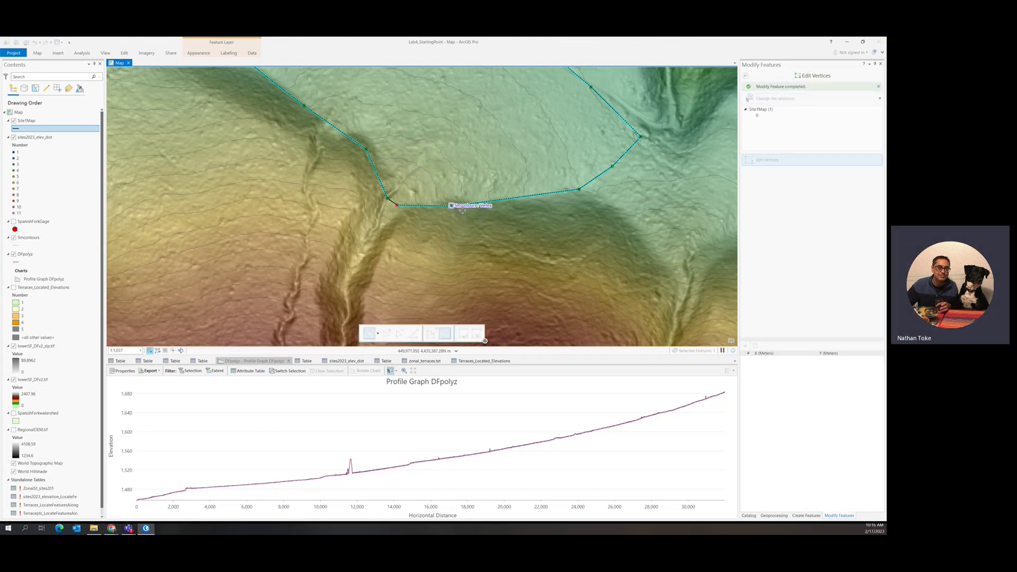
click(454, 209)
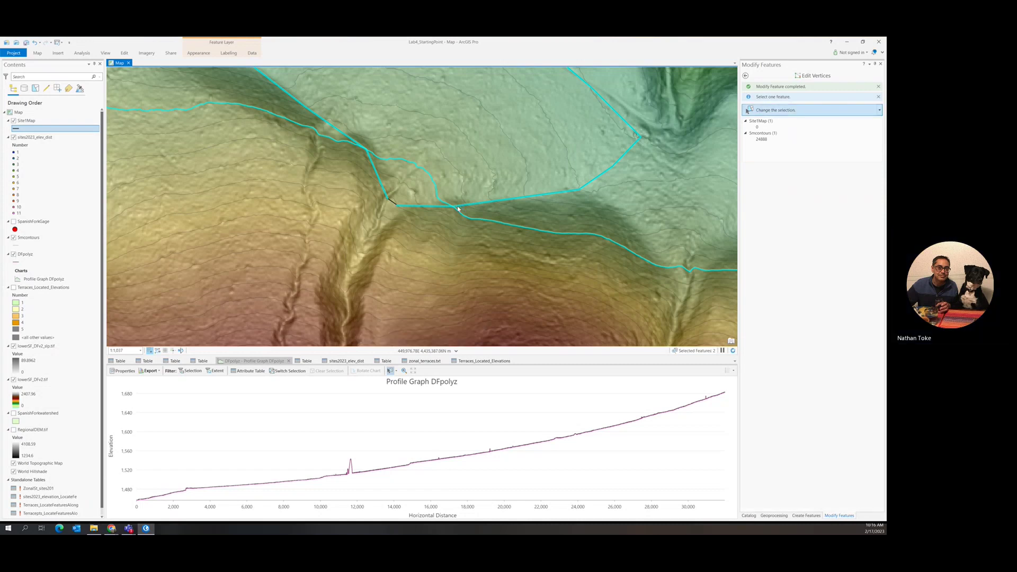
click(125, 53)
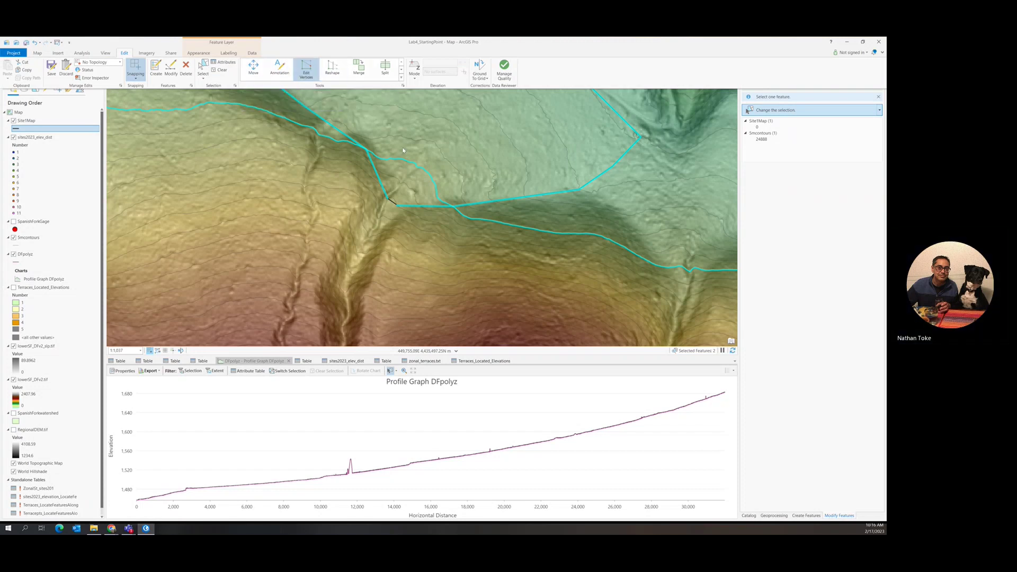
click(459, 208)
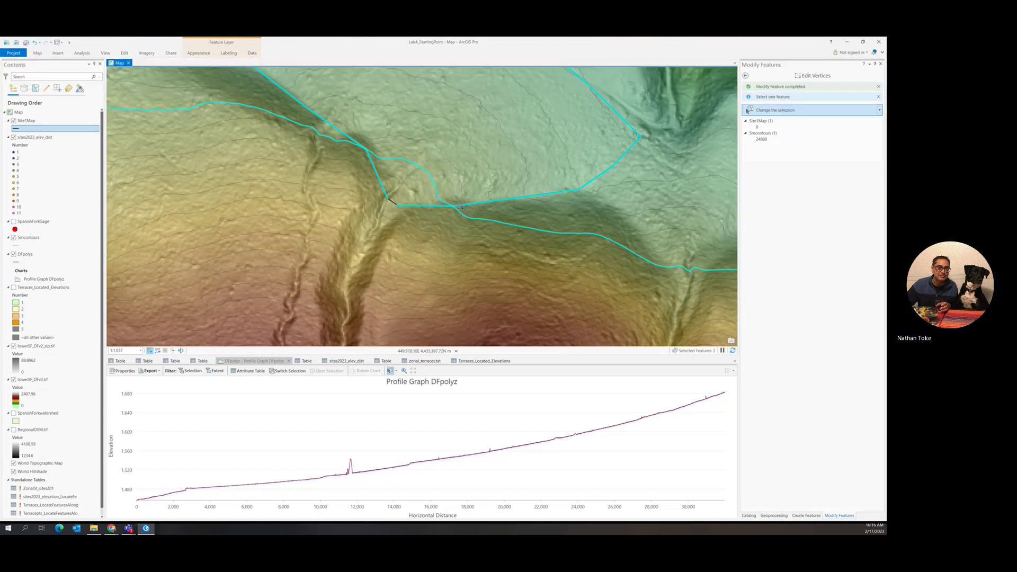
scroll(460, 208, up, 3)
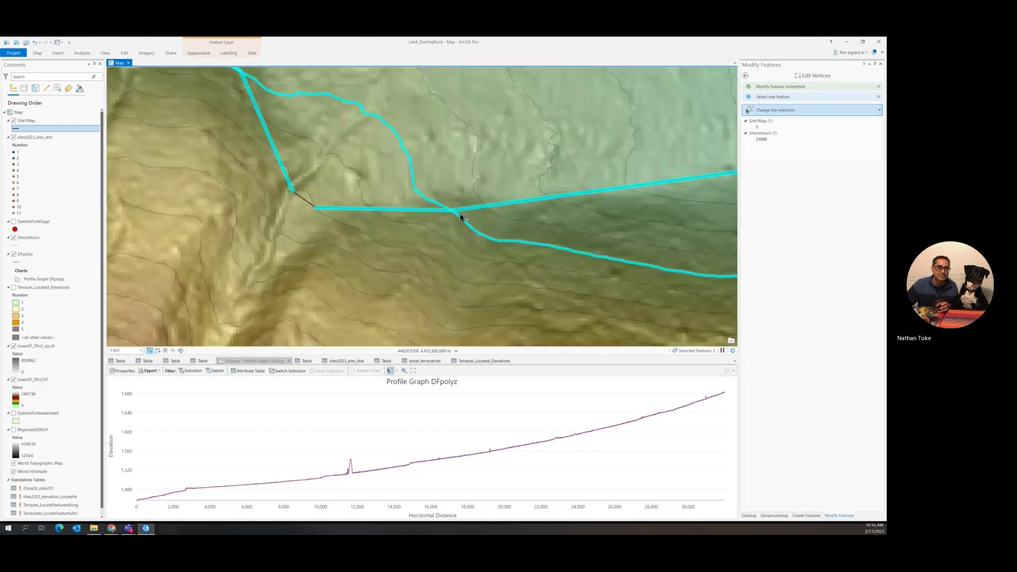
click(127, 54)
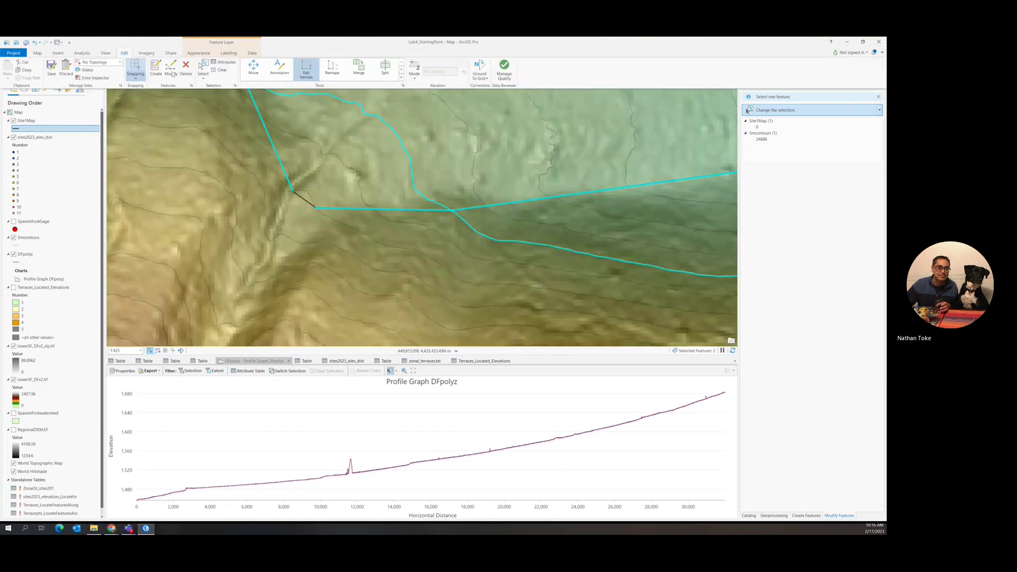
click(222, 70)
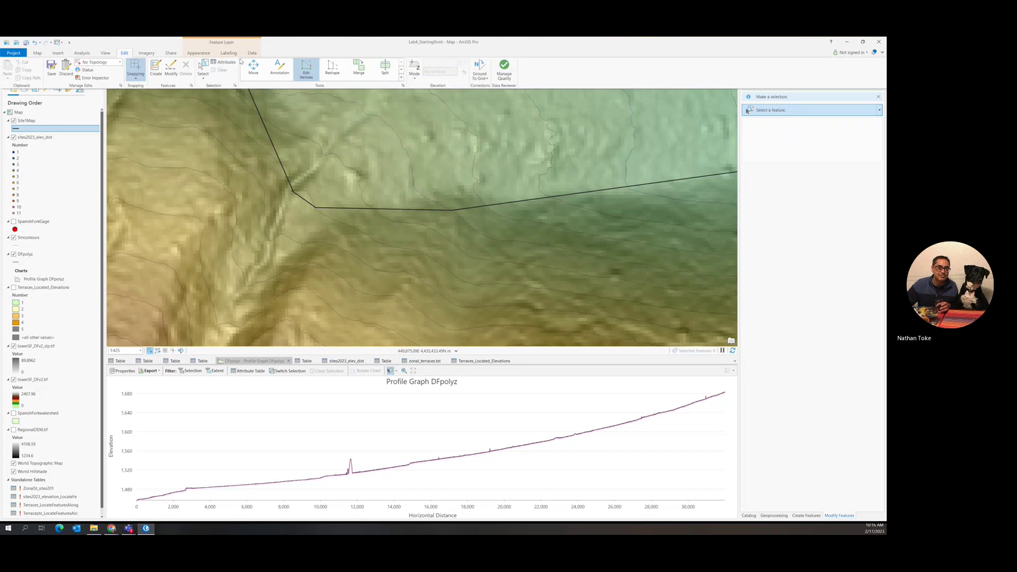
Keep the ribbon pinned open and move the fan outline's vertex just east of the gully mouth onto the nearby 5mcontours vertex
click(307, 71)
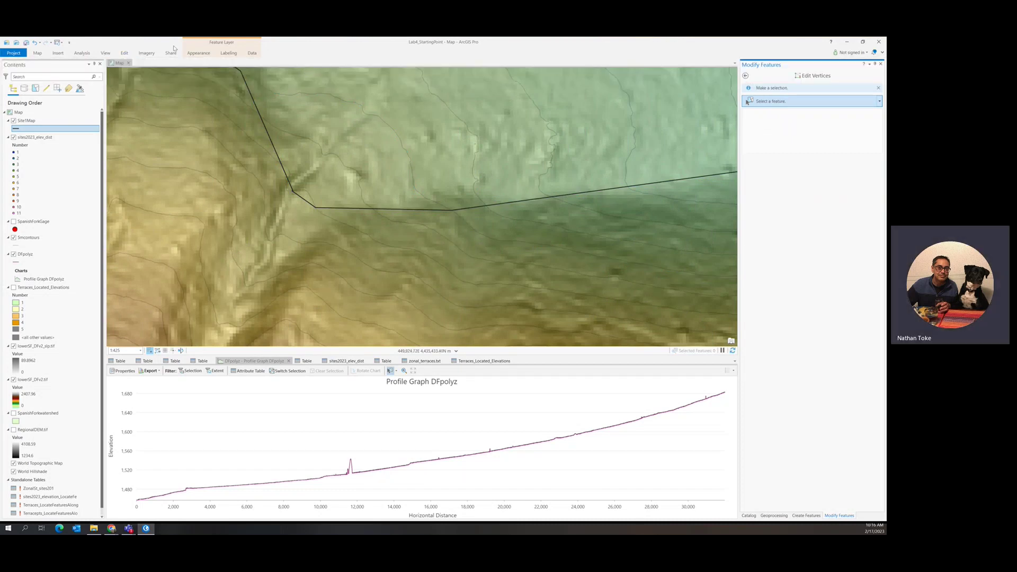
click(129, 58)
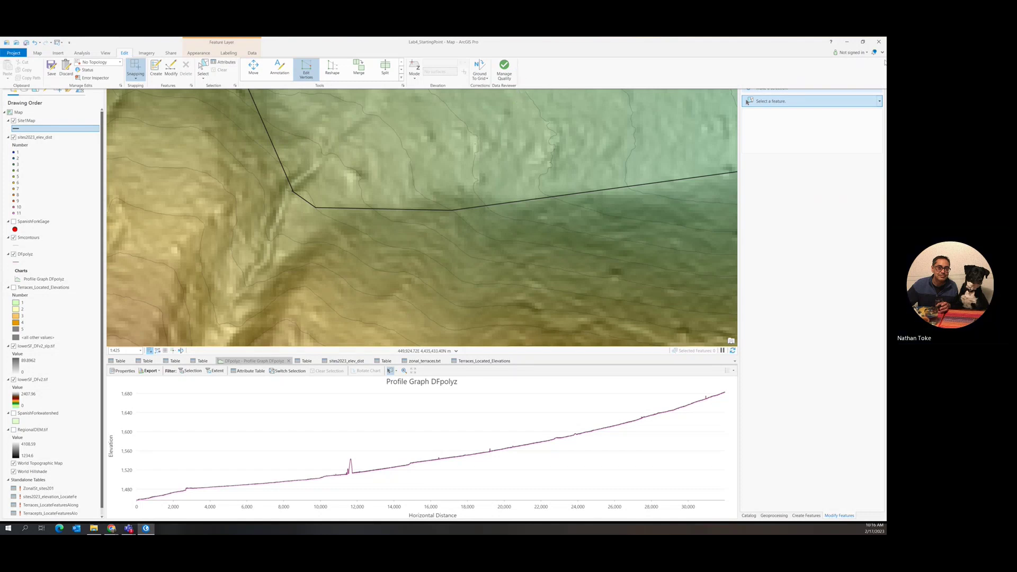
click(882, 53)
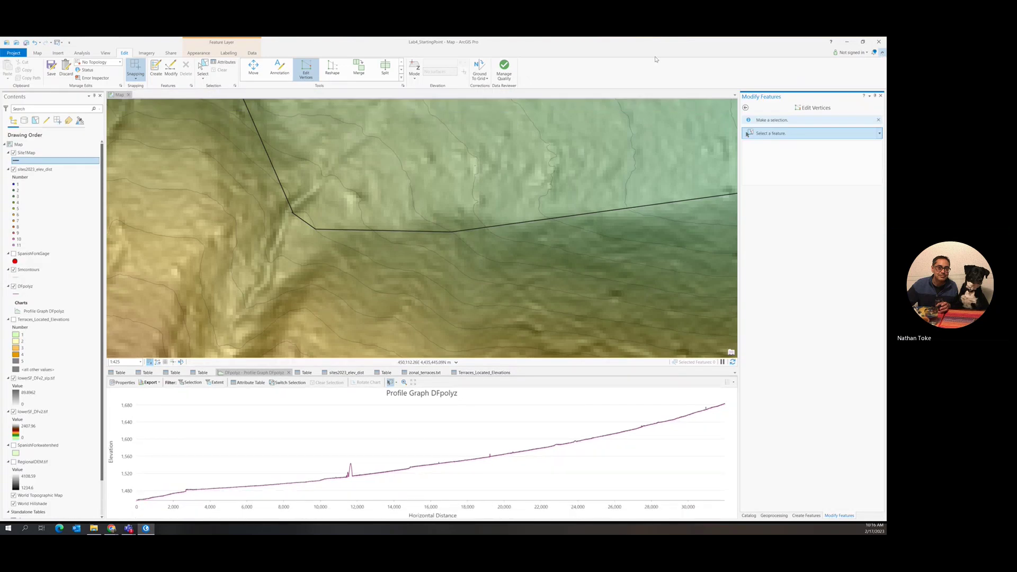
click(459, 233)
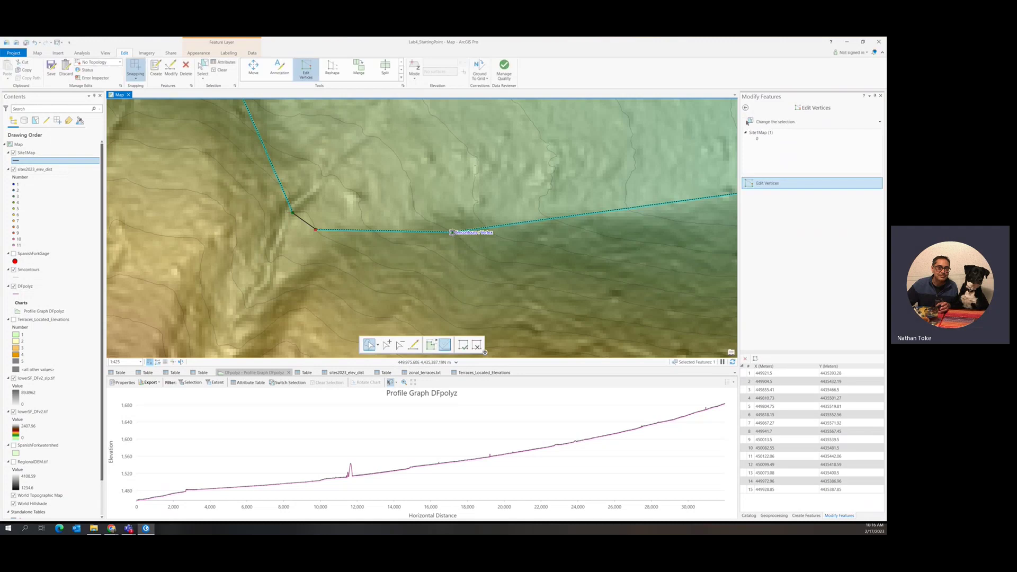
drag(451, 231, 460, 212)
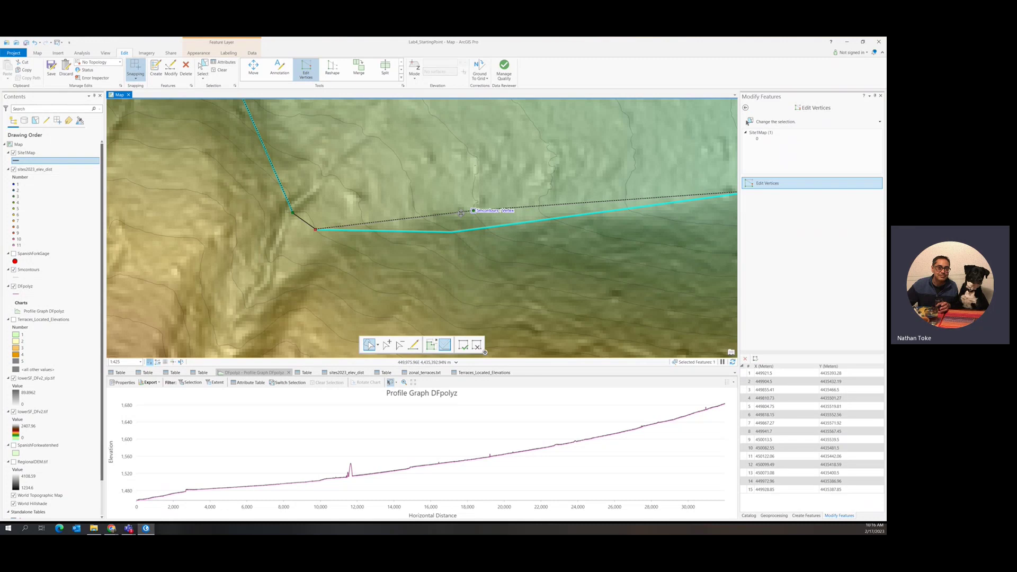
drag(460, 212, 460, 213)
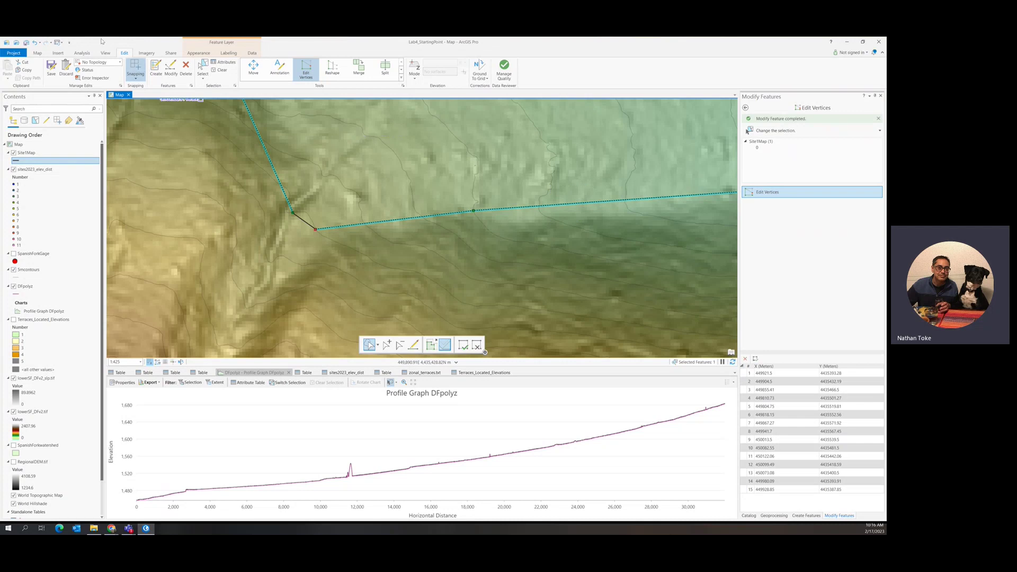
Set the snapping XY tolerance to 10 pixels
click(135, 77)
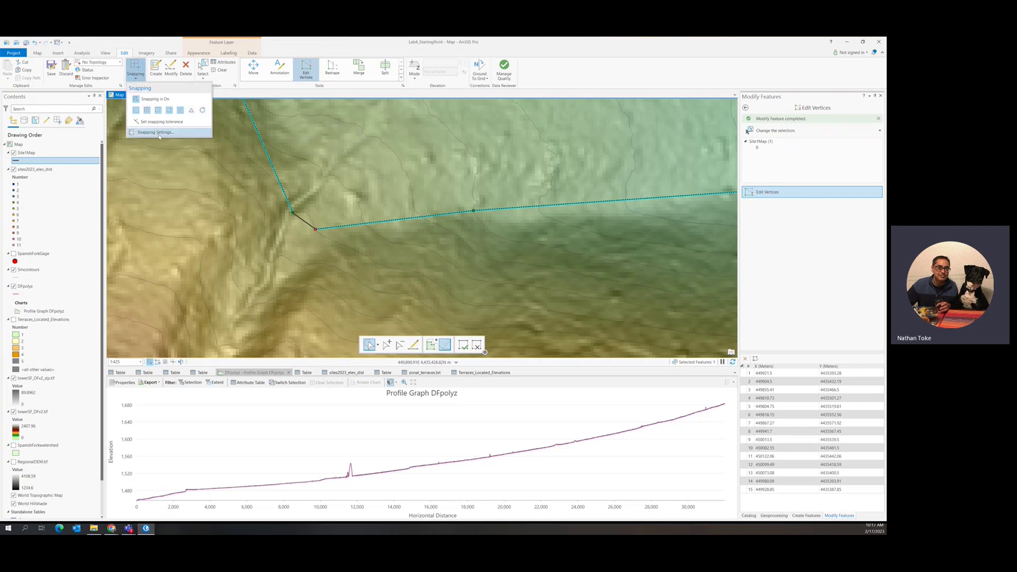
click(156, 133)
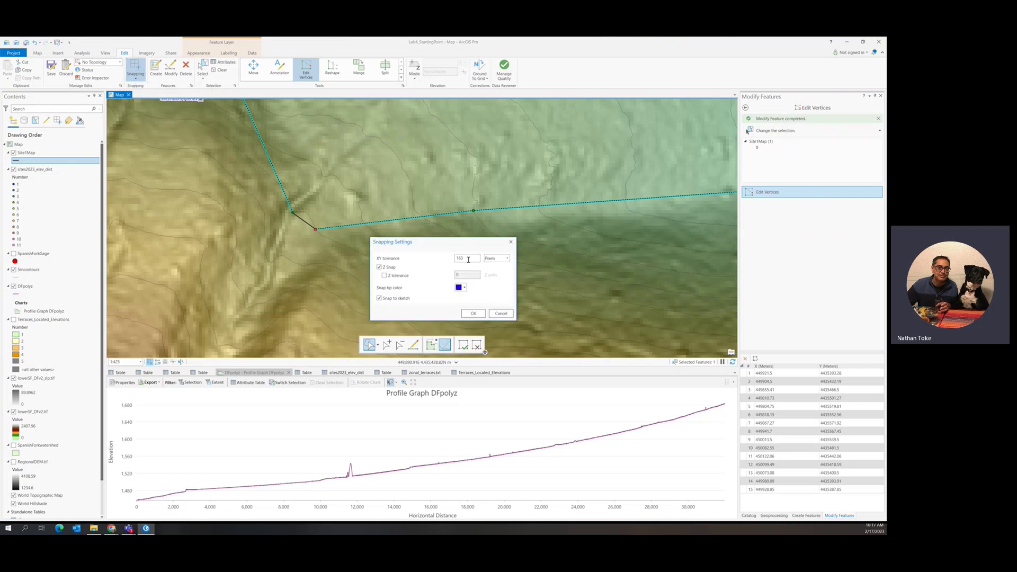
drag(468, 259, 436, 258)
text(3)
click(473, 313)
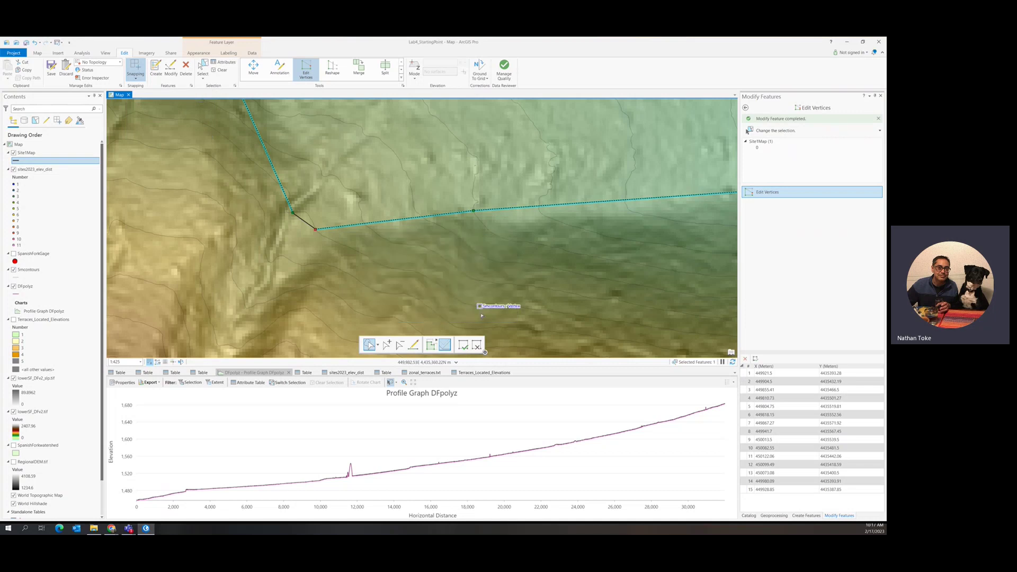
Add two vertices to the fan outline's segment east of the gully mouth and move them south along the slope base
right_click(533, 208)
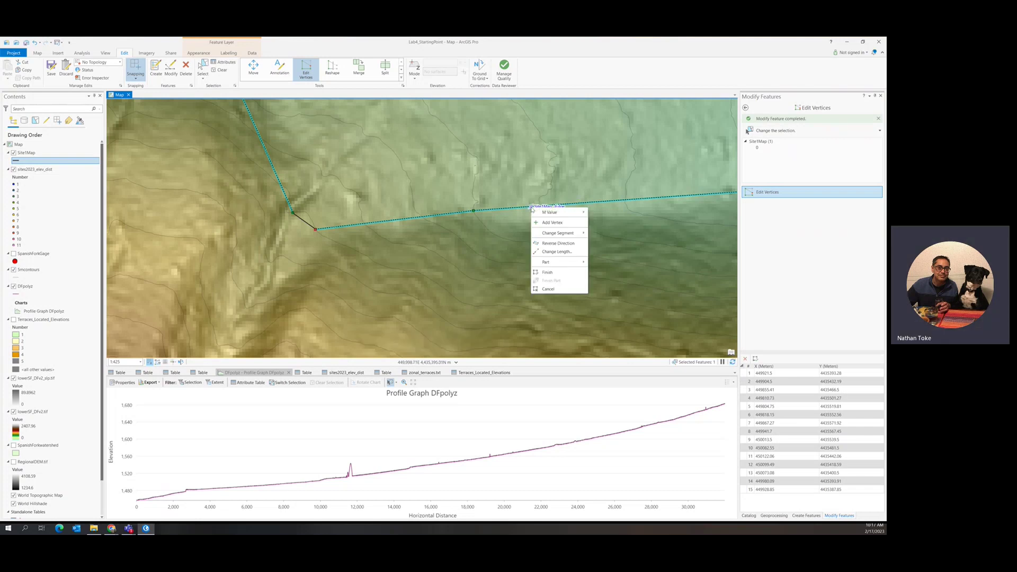
click(554, 225)
mouse_move(533, 208)
mouse_down()
mouse_move(592, 210)
mouse_move(522, 221)
mouse_up()
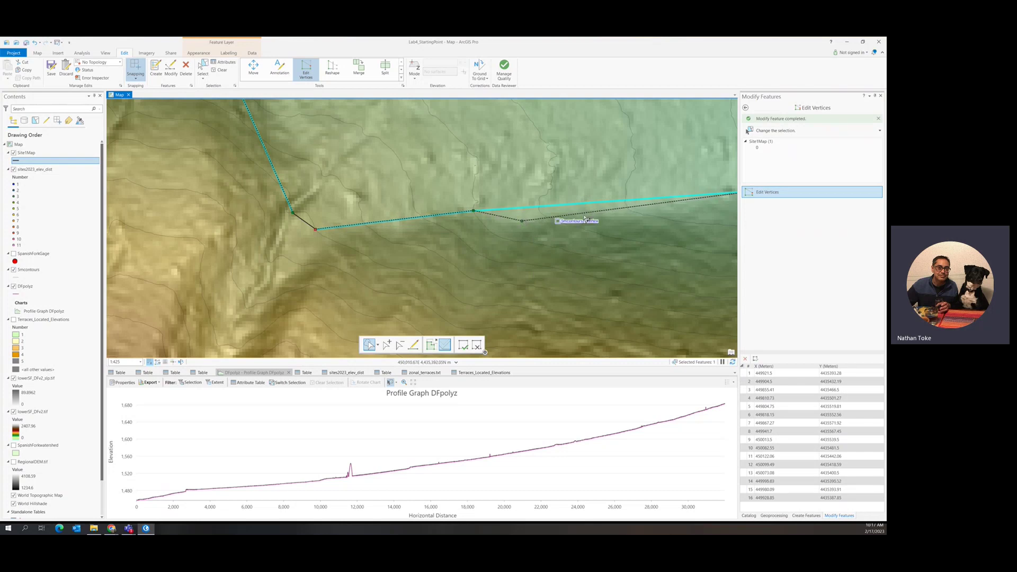
right_click(616, 211)
click(628, 221)
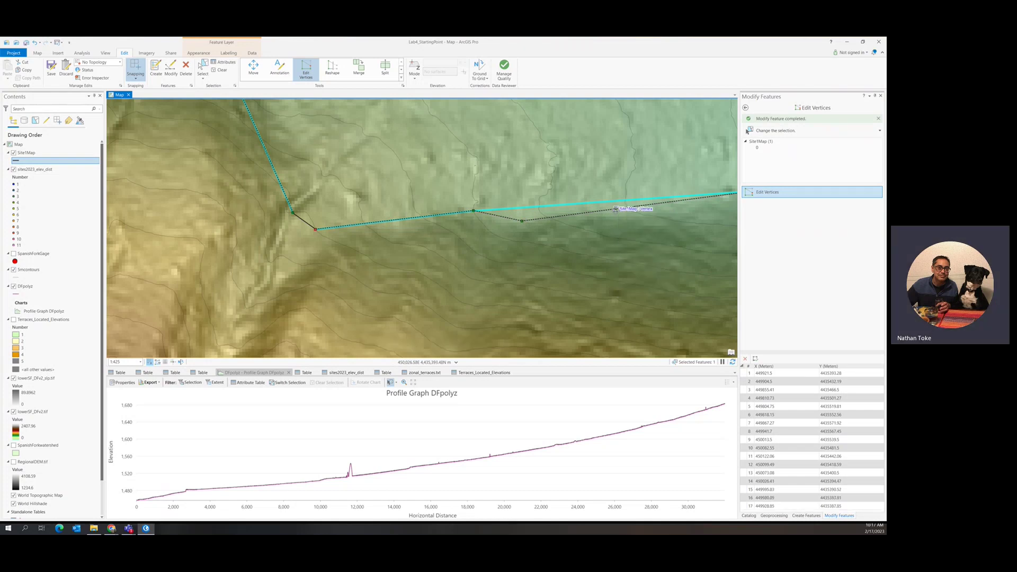
drag(615, 209, 647, 214)
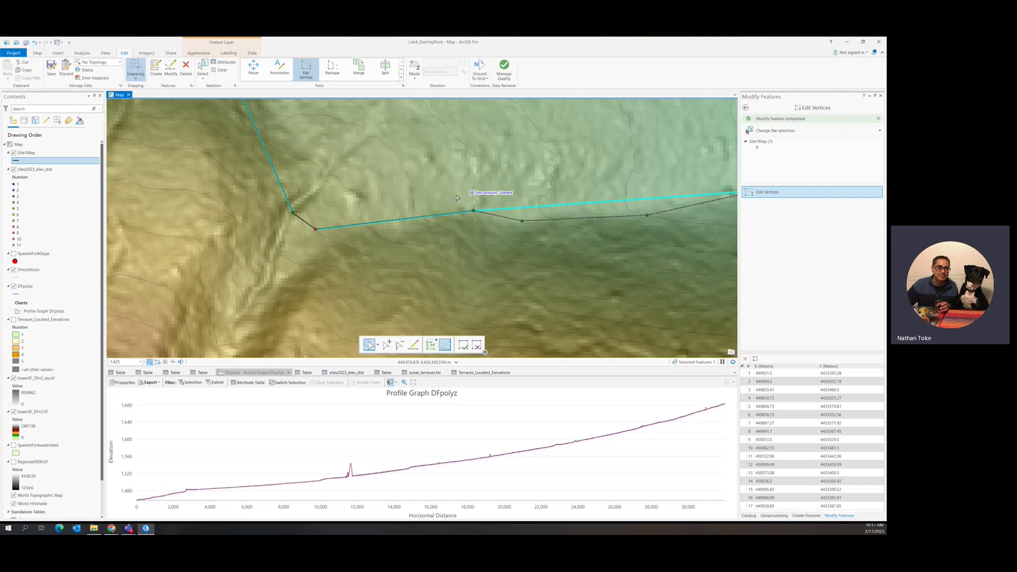
Move the vertices at the fan outline's southeastern corner outward to round off the edge
scroll(454, 198, down, 1)
scroll(454, 198, down, 1)
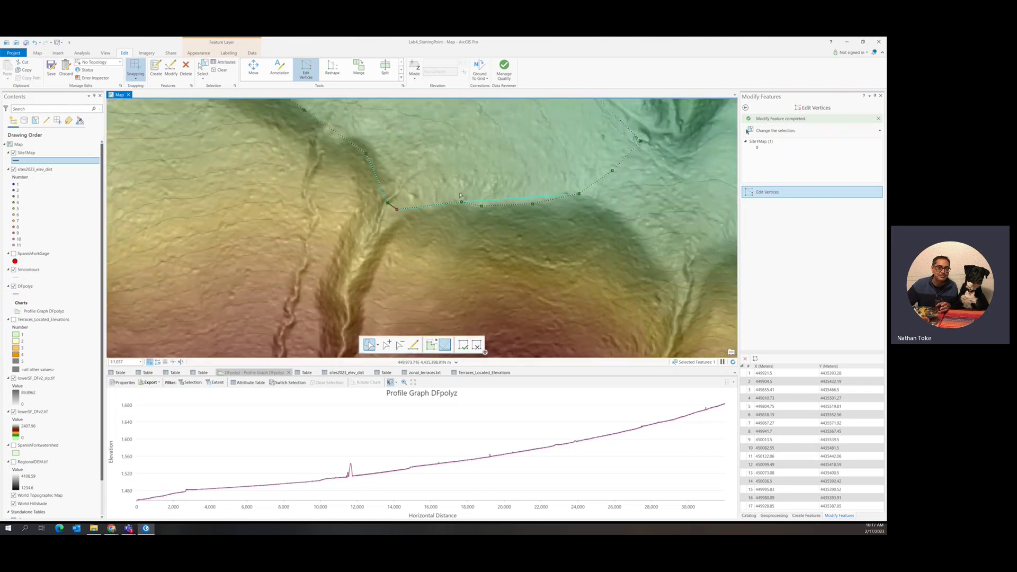
drag(612, 171, 643, 136)
scroll(646, 135, down, 1)
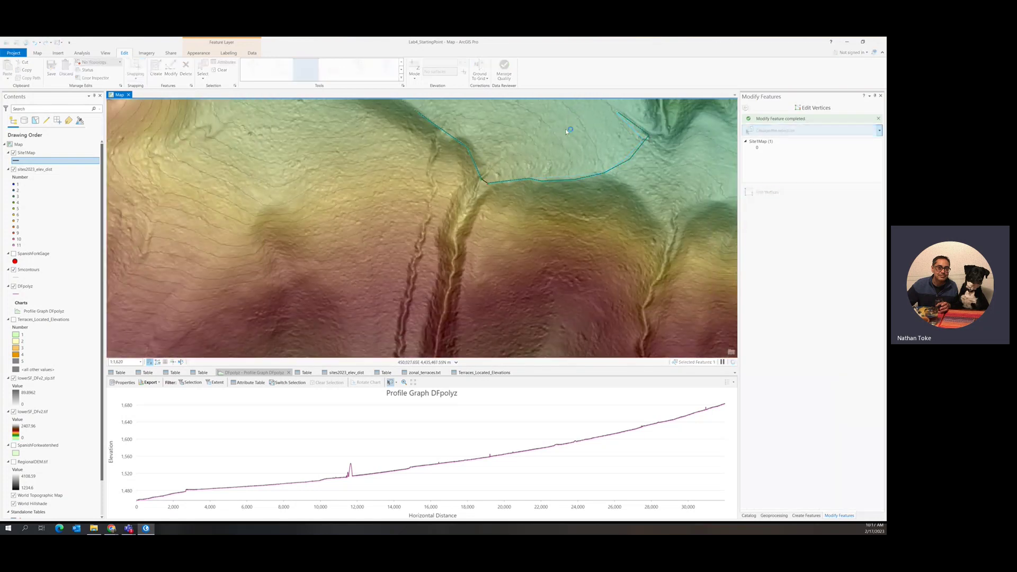
Digitize a Site1Map line from the fan outline's eastern corner north along the scarp edge and back to the outline's northeastern side
scroll(553, 146, down, 5)
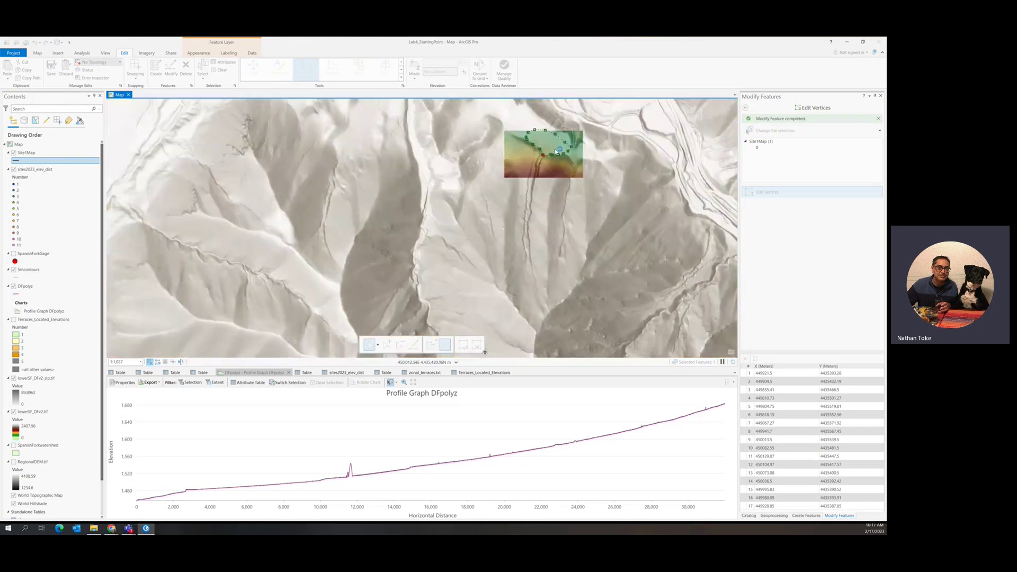
scroll(549, 132, up, 2)
scroll(560, 162, up, 1)
scroll(560, 162, up, 2)
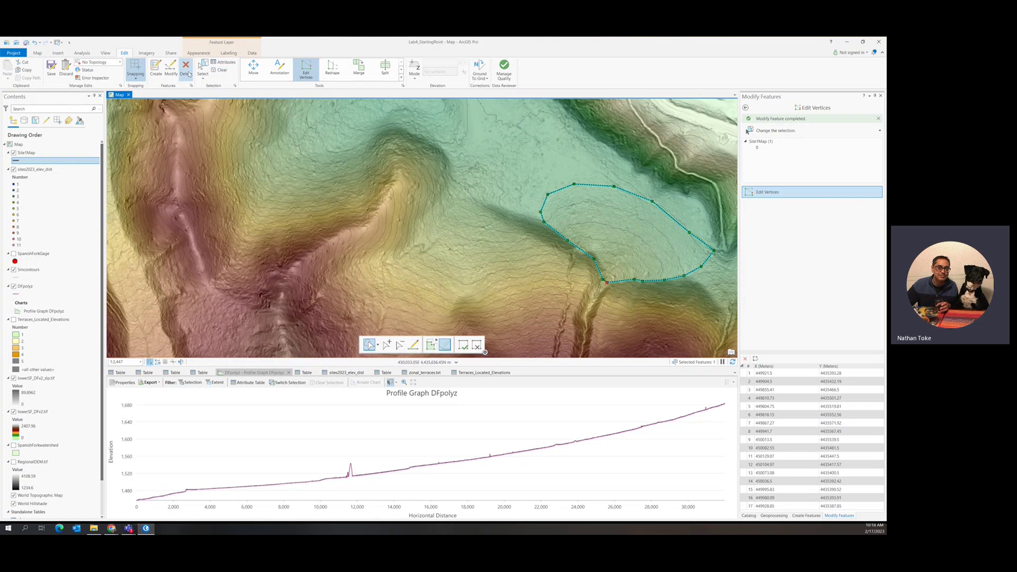
click(154, 70)
click(761, 200)
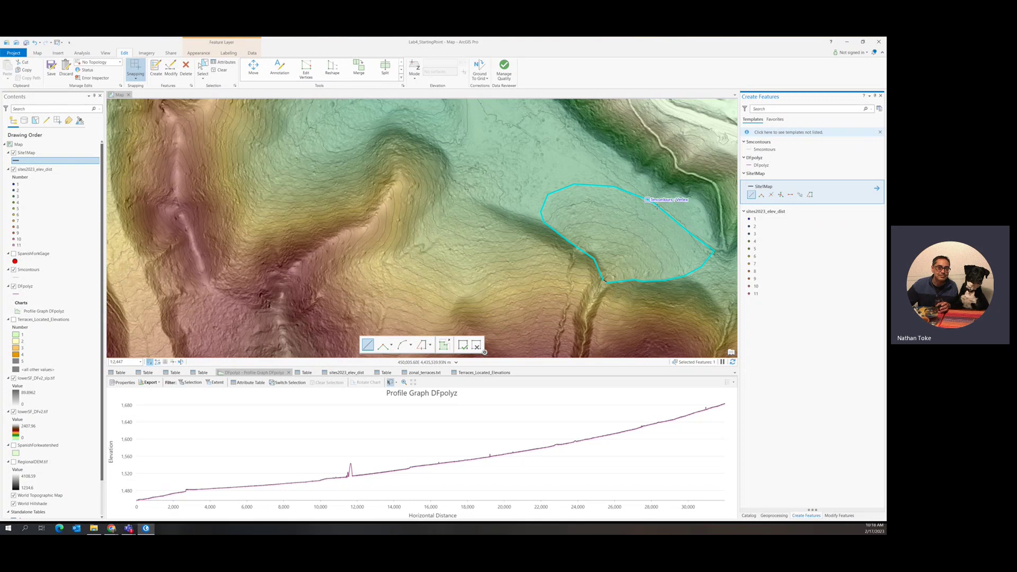
click(713, 250)
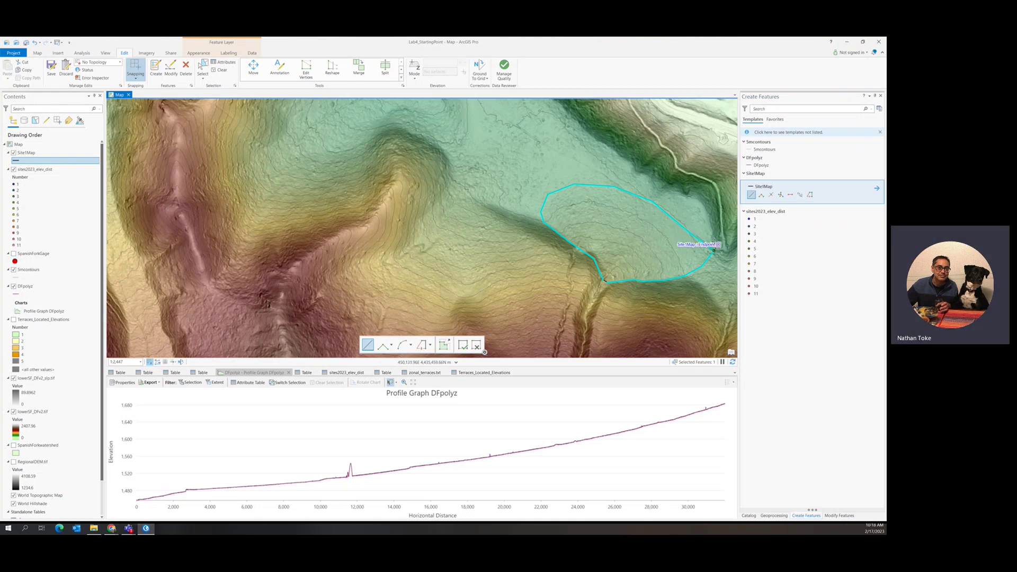
click(713, 238)
click(709, 219)
click(703, 204)
click(695, 199)
click(686, 198)
click(662, 196)
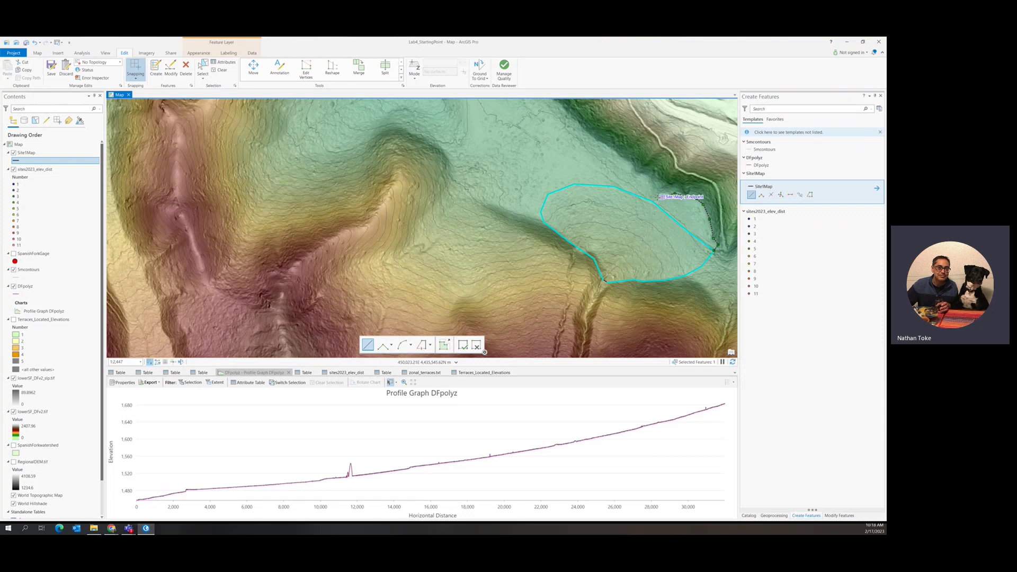
double_click(651, 200)
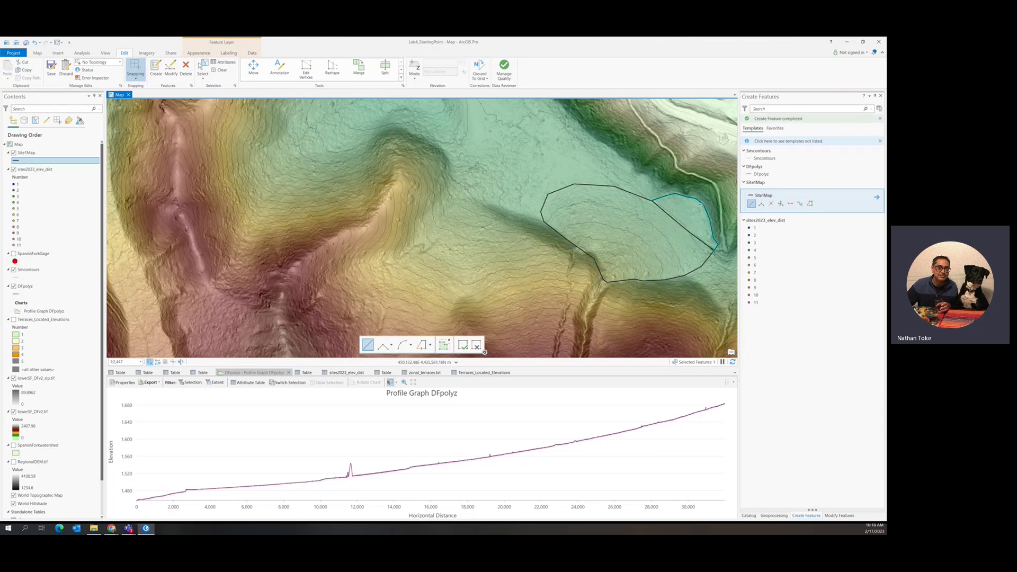
Start a new Site1Map line at the fan outline's northeastern vertex and digitize it northwest along the scarp edge over the 5 m contours
click(650, 201)
click(652, 181)
click(641, 174)
click(634, 170)
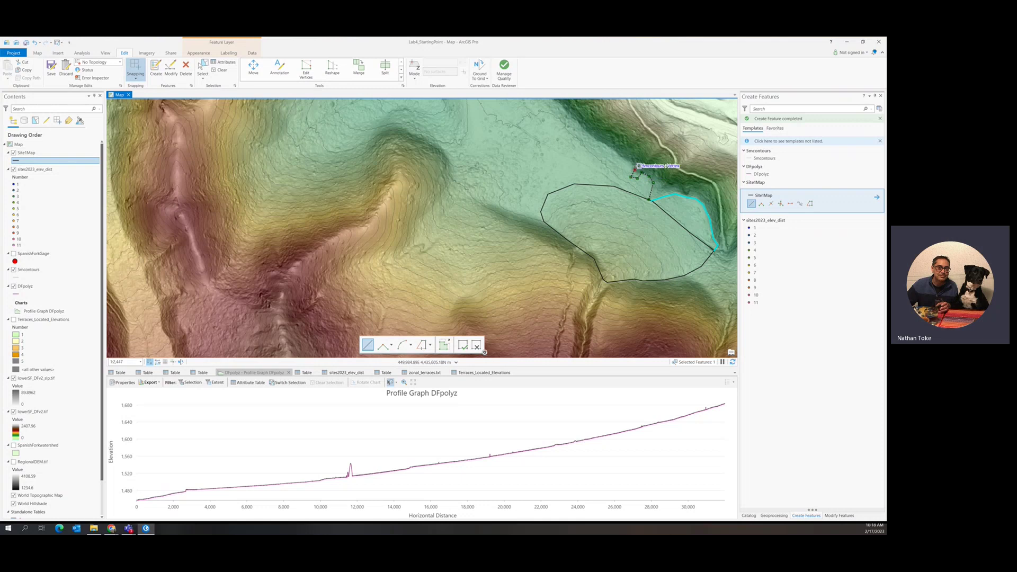
click(629, 161)
click(619, 156)
click(599, 141)
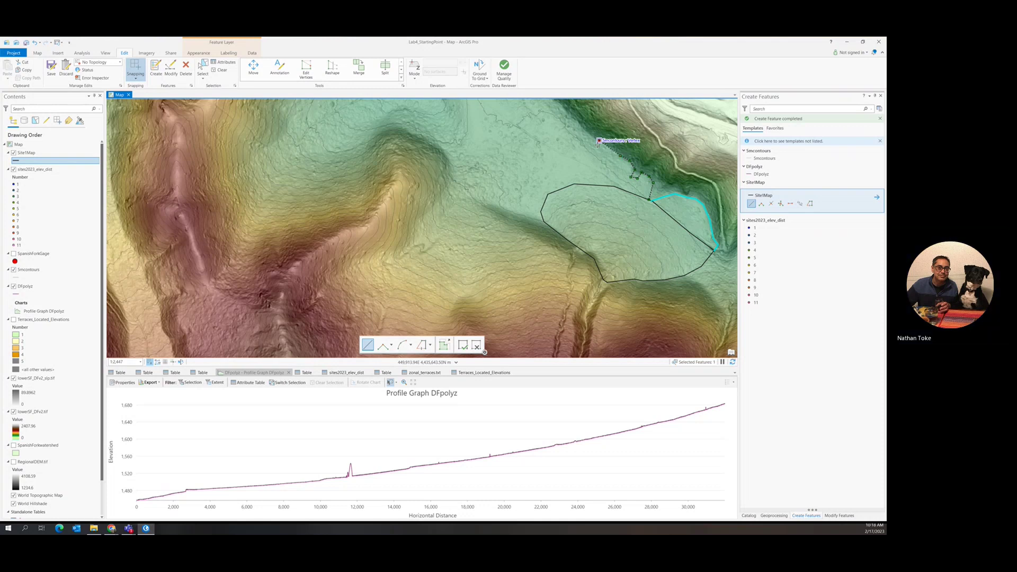
Extend the line northwest by tracing the 5 m contour along the scarp edge, and switch back to straight segments
scroll(558, 126, down, 2)
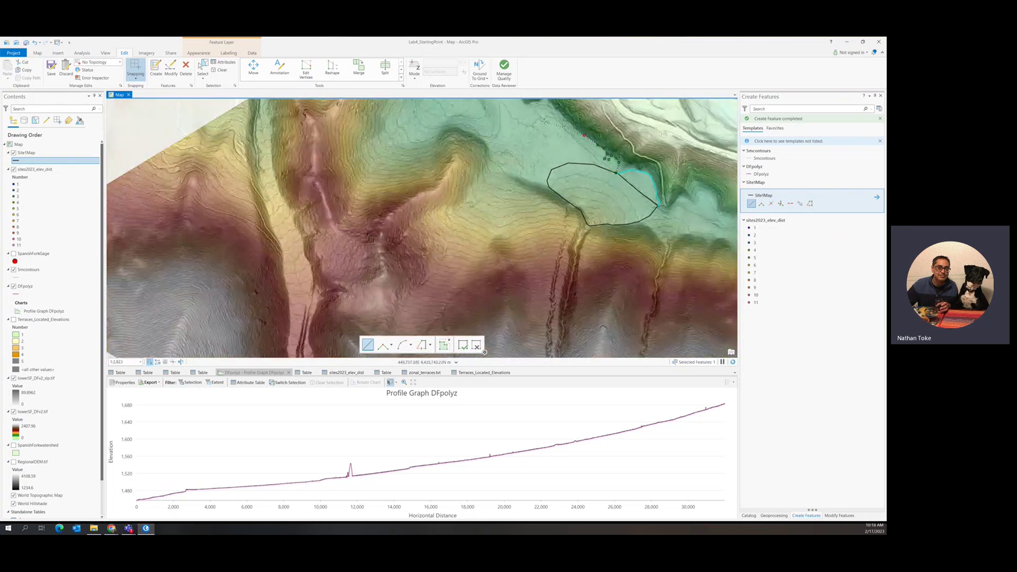
drag(543, 119, 607, 229)
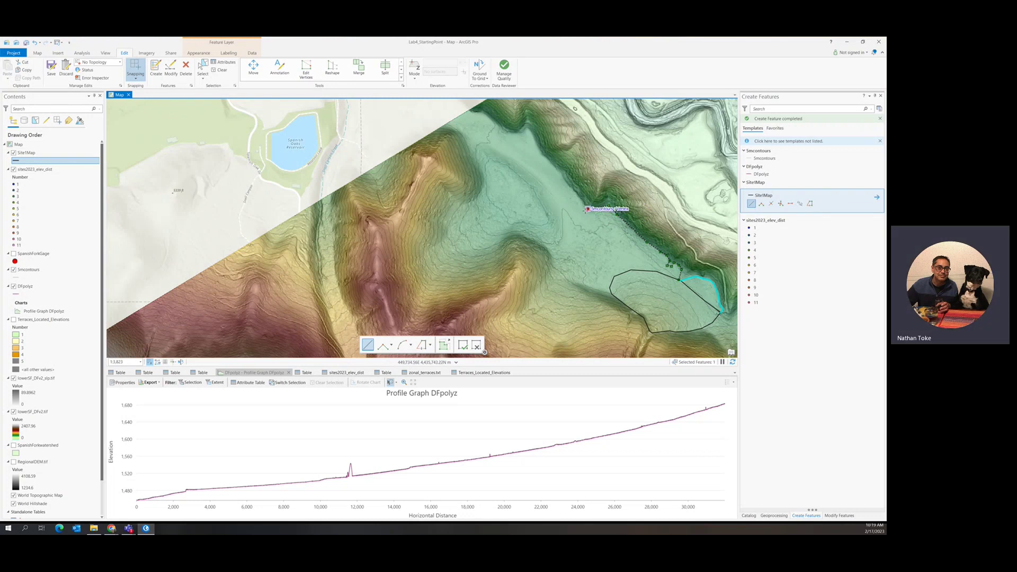
click(809, 205)
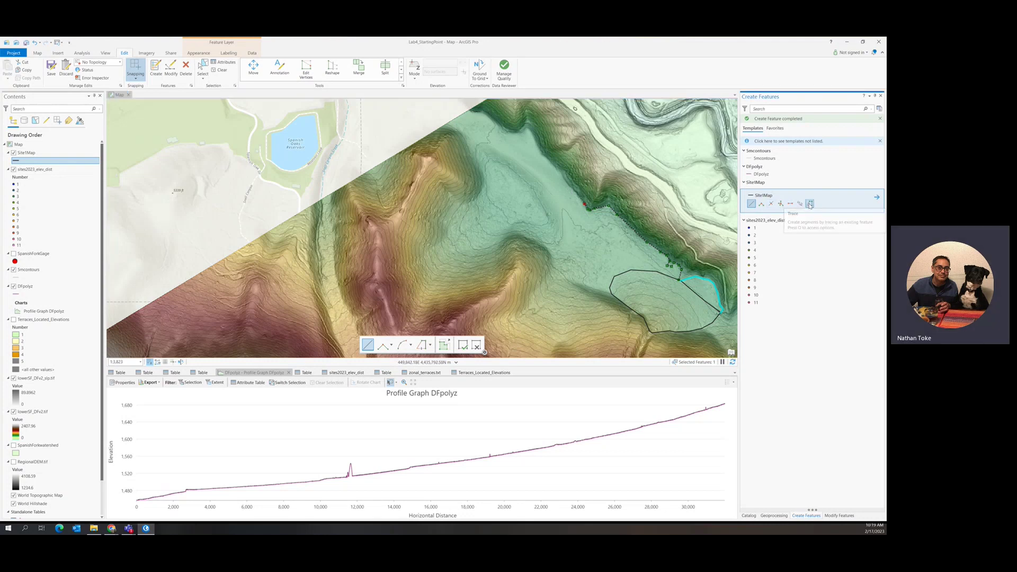
click(576, 197)
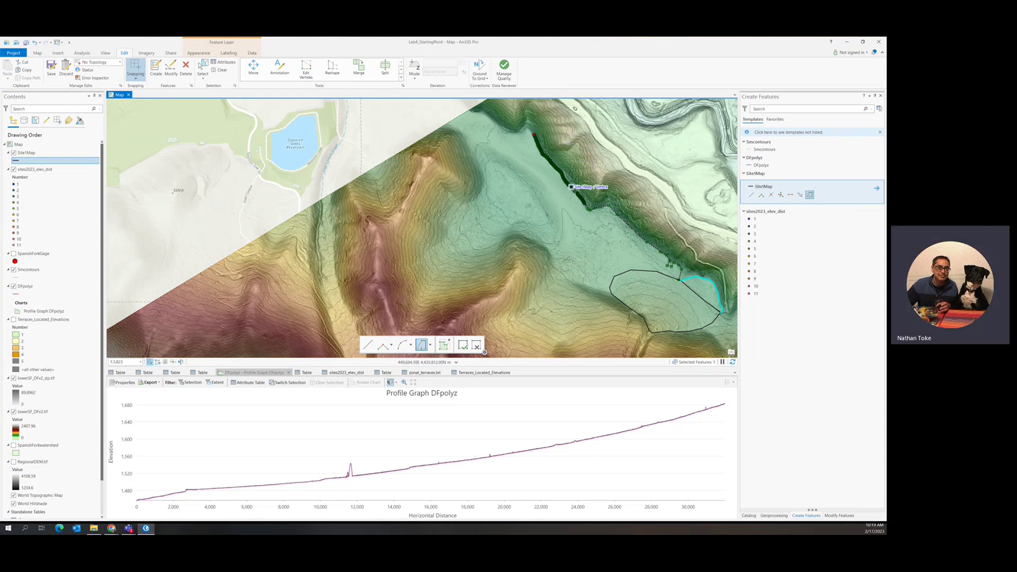
key(t)
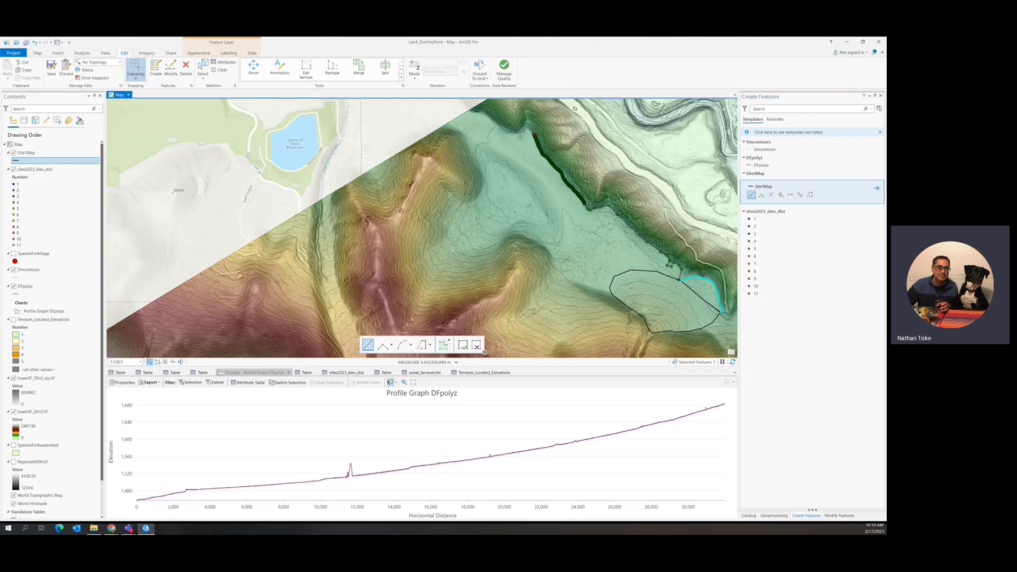
Check the snapping settings for the XY tolerance and keep them as they are
scroll(519, 138, down, 2)
scroll(519, 138, up, 4)
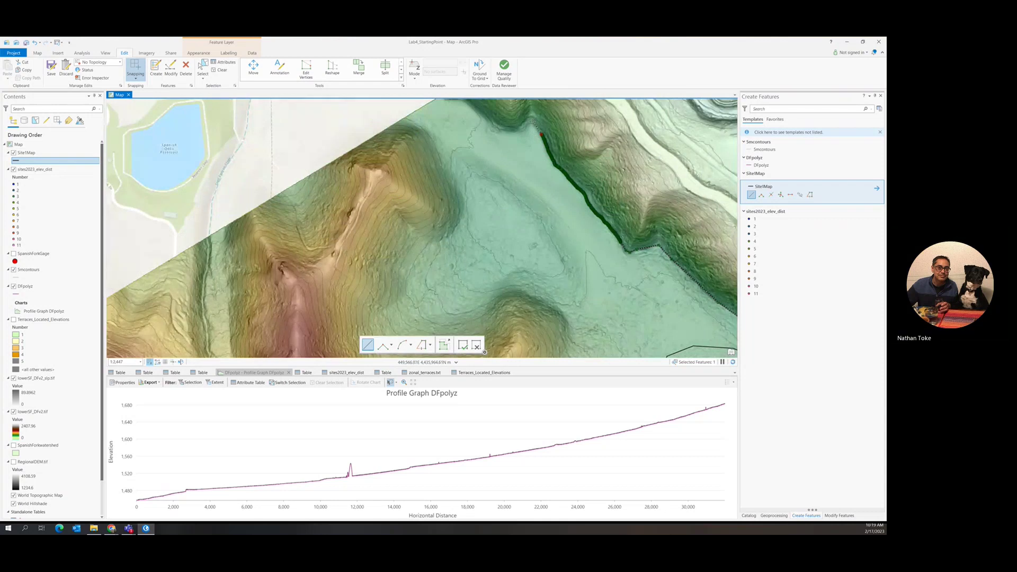
scroll(536, 130, up, 2)
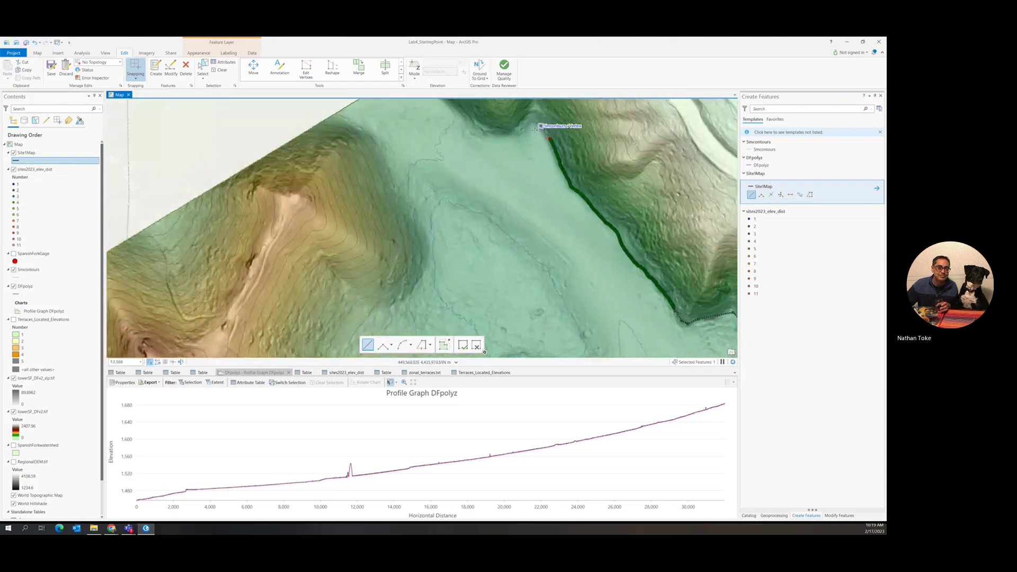
click(139, 80)
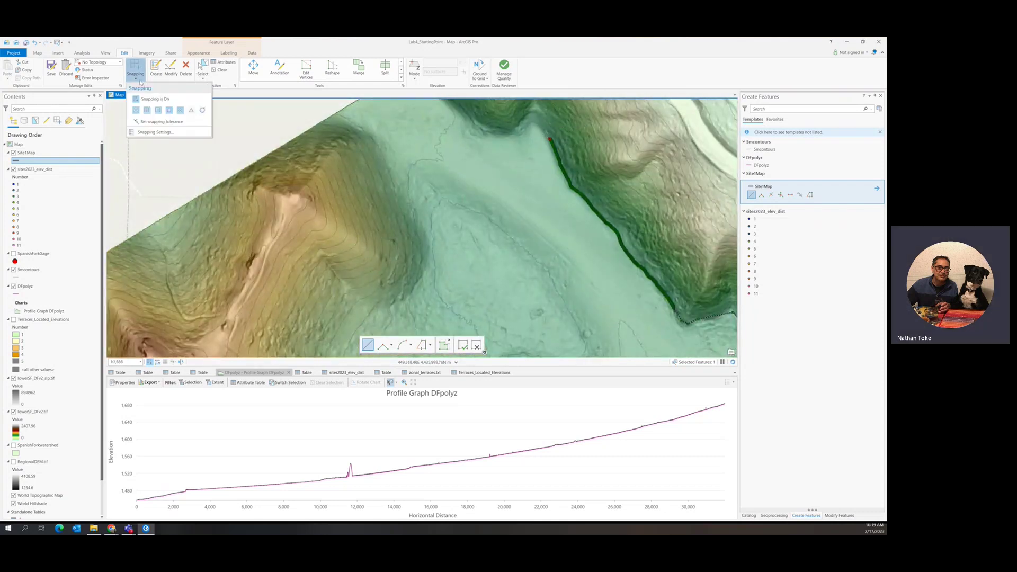
click(155, 132)
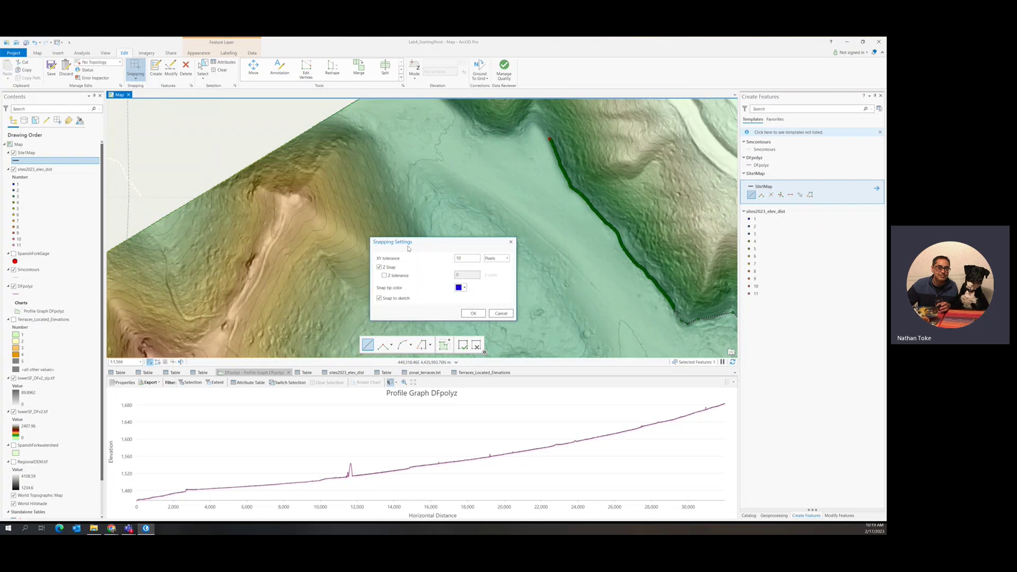
click(473, 312)
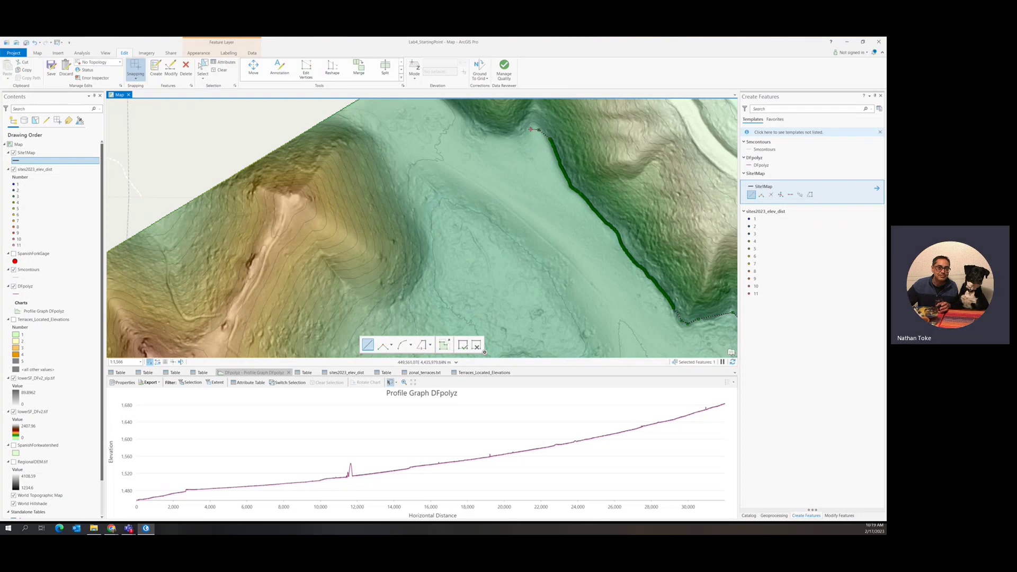
Continue the line northwest around the scarp re-entrant to the edge of the elevation raster
click(513, 140)
click(502, 138)
click(486, 139)
click(461, 120)
drag(432, 110, 480, 156)
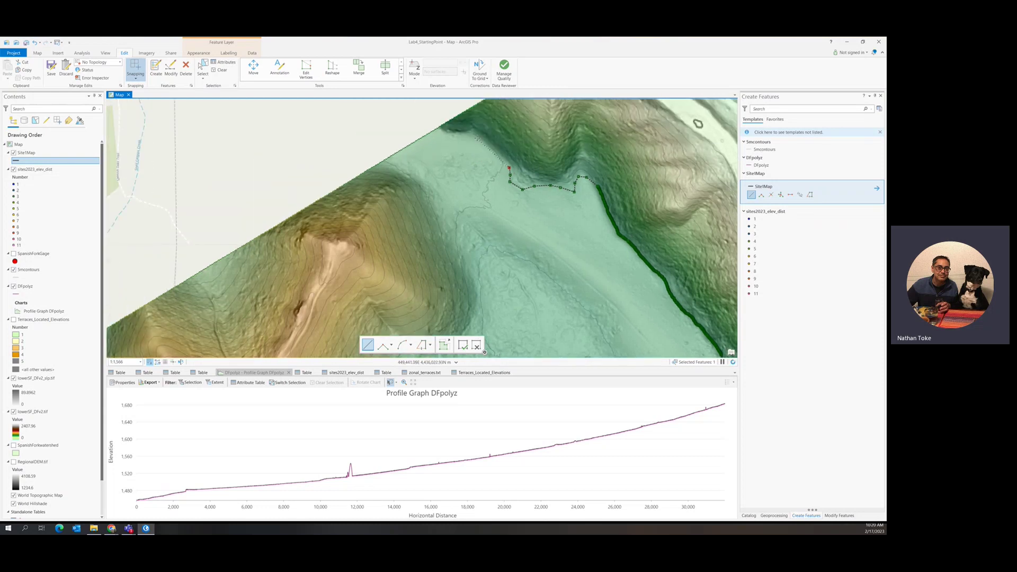
click(475, 139)
Carry the line across the surface along the raster boundary and back southeast along the flat surface's western edge
click(399, 153)
click(407, 161)
click(429, 169)
click(458, 188)
click(502, 215)
click(553, 252)
click(610, 302)
Continue the line south along the flat surface's curved western edge to the corner north of the hill spur
scroll(642, 315, down, 1)
scroll(640, 320, down, 2)
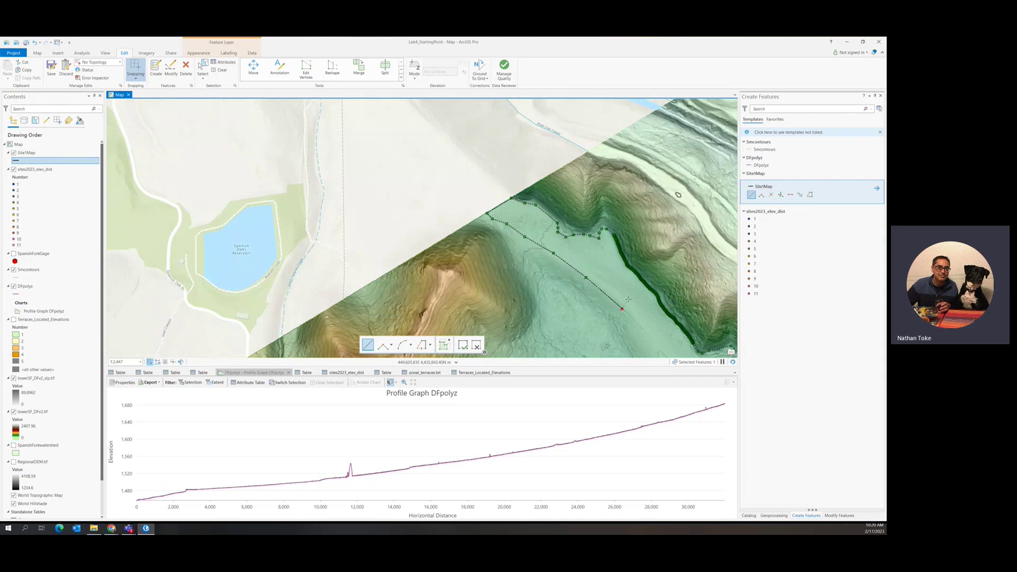
drag(628, 299, 556, 175)
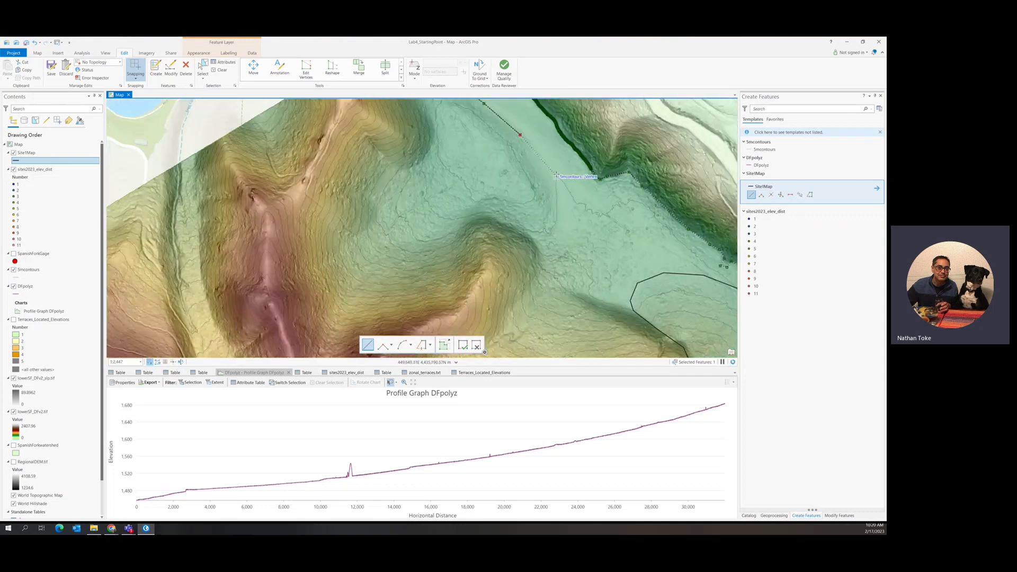
click(541, 165)
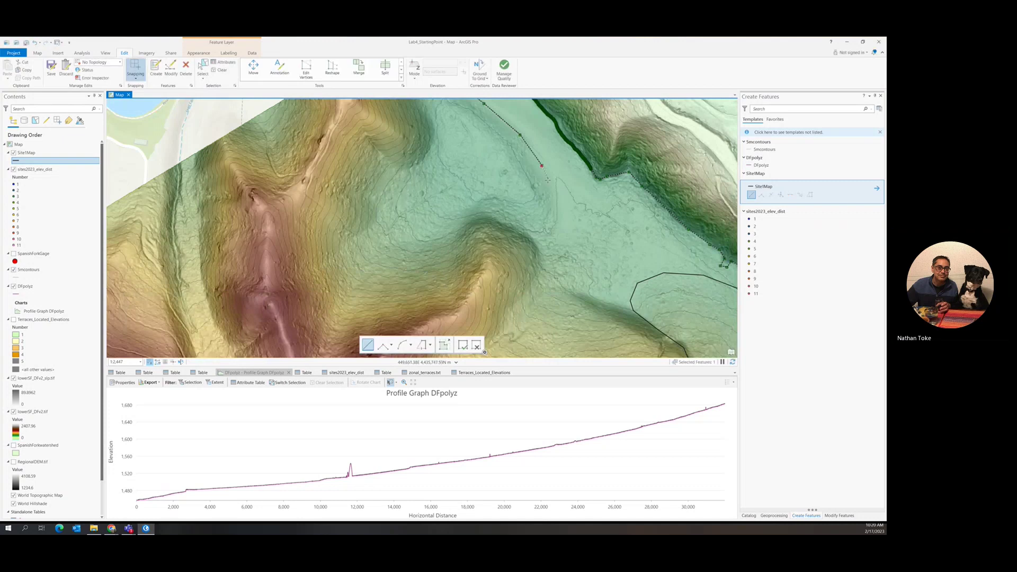
click(549, 188)
click(556, 212)
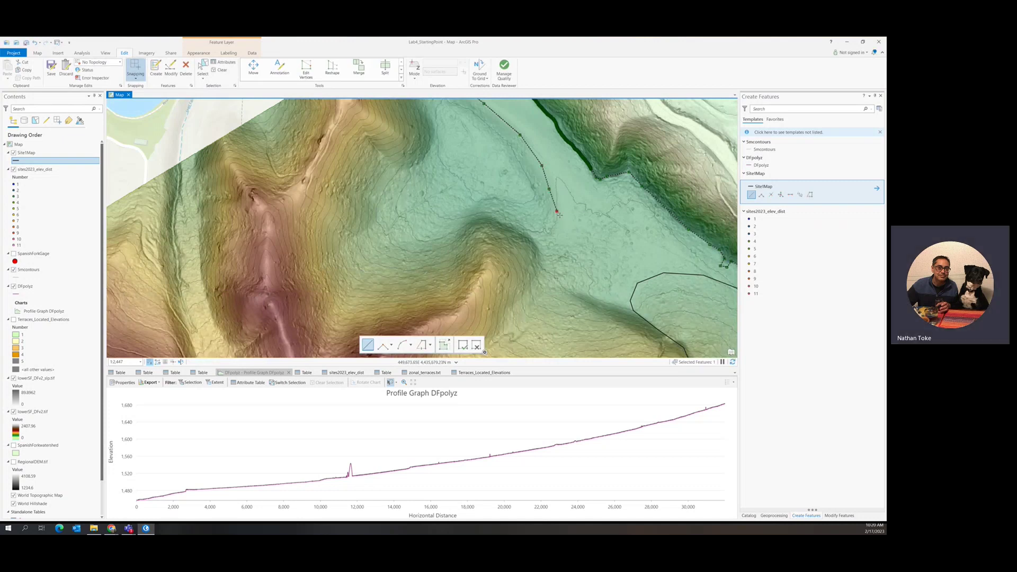
click(560, 216)
Curve the line east and south to the fan outline's northwestern edge and finish the feature
click(567, 214)
click(576, 213)
click(586, 212)
click(632, 236)
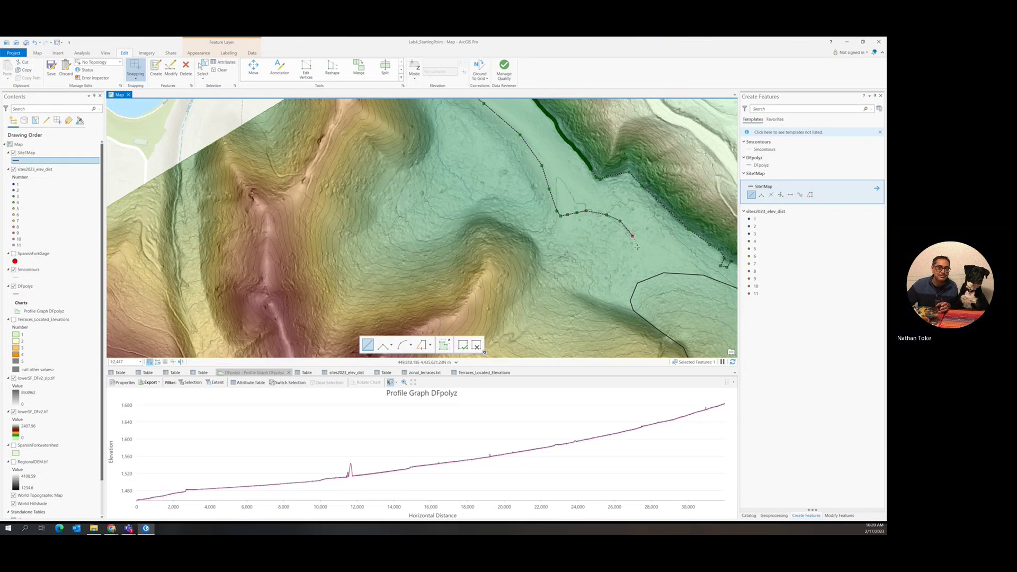
click(638, 265)
double_click(637, 282)
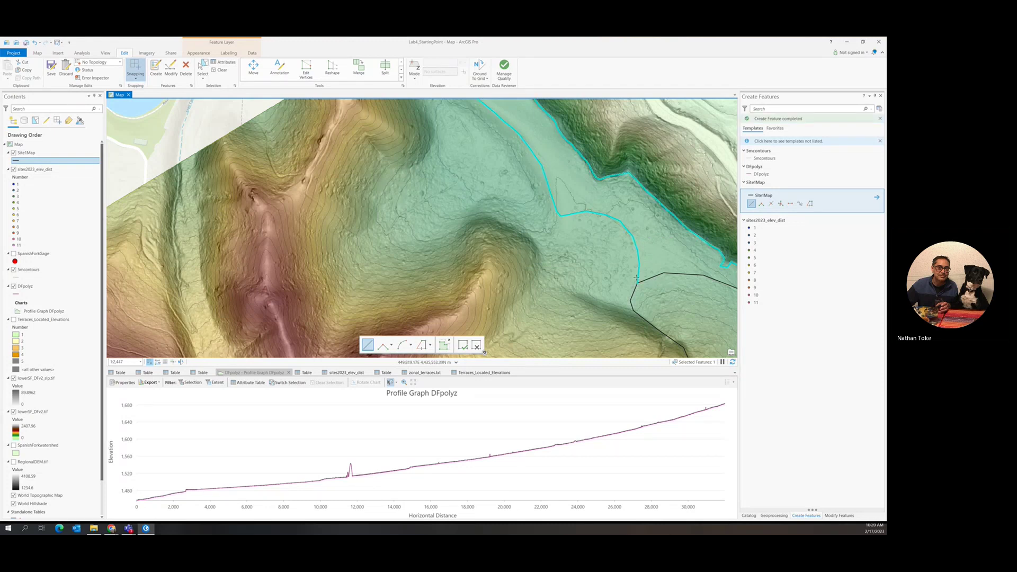
scroll(636, 277, down, 2)
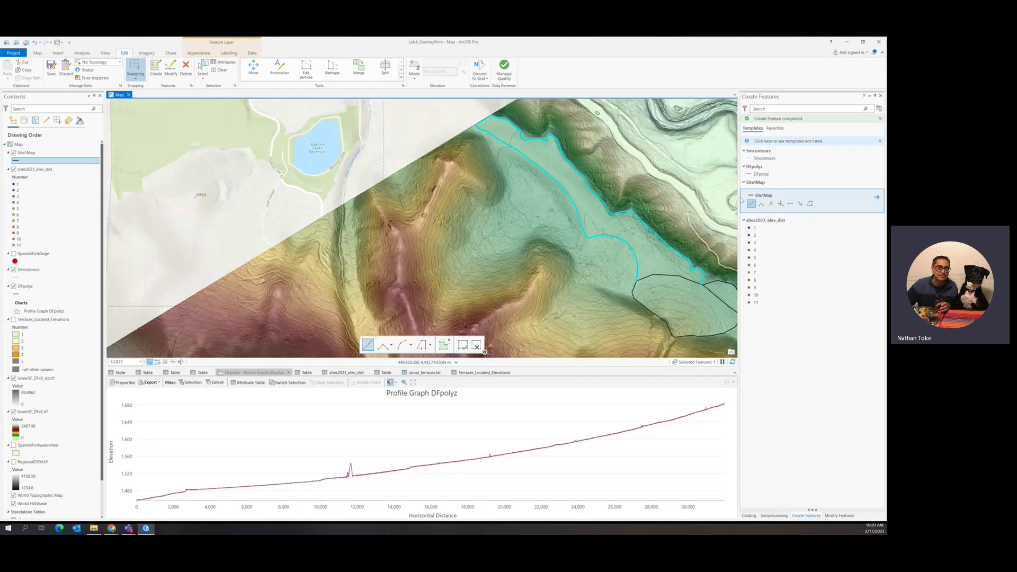
Start a new Site1Map line at the flat surface's southern corner and draw it south along the foot of the hill spur
click(751, 203)
click(588, 238)
click(578, 249)
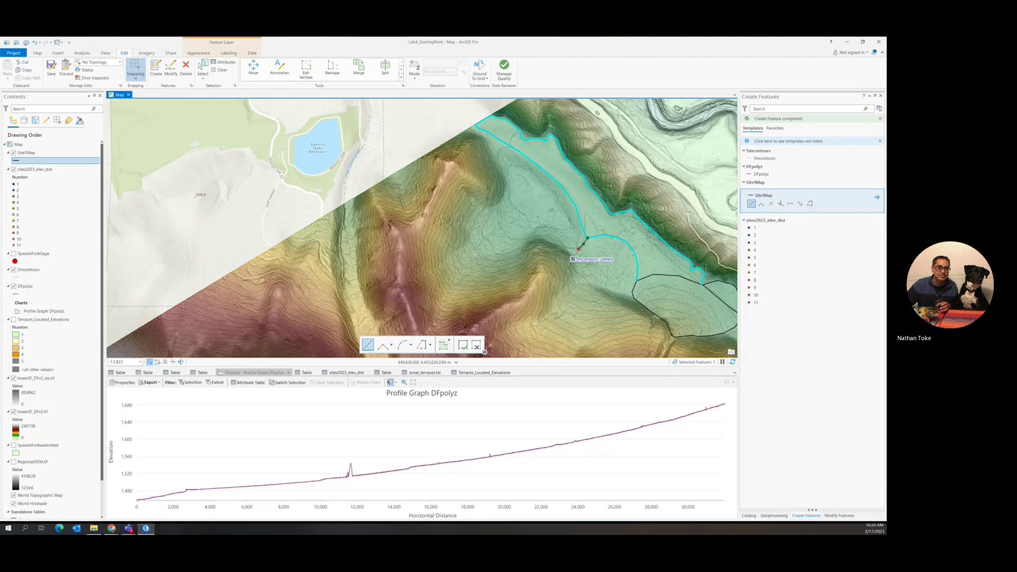
click(572, 268)
click(573, 279)
click(569, 294)
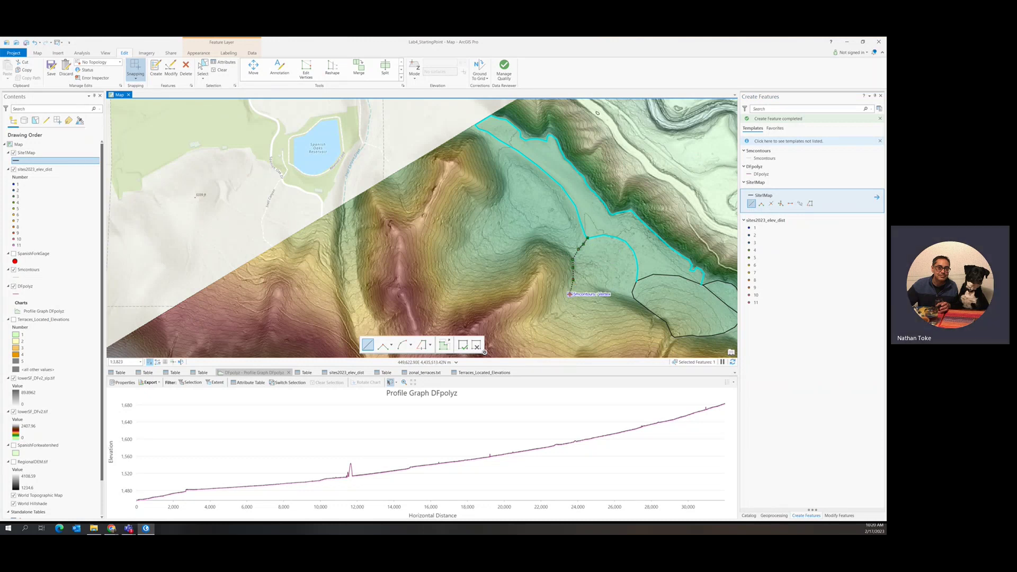
Continue the line east along the base of the slope to the fan outline's western edge and finish the feature
click(579, 288)
click(589, 286)
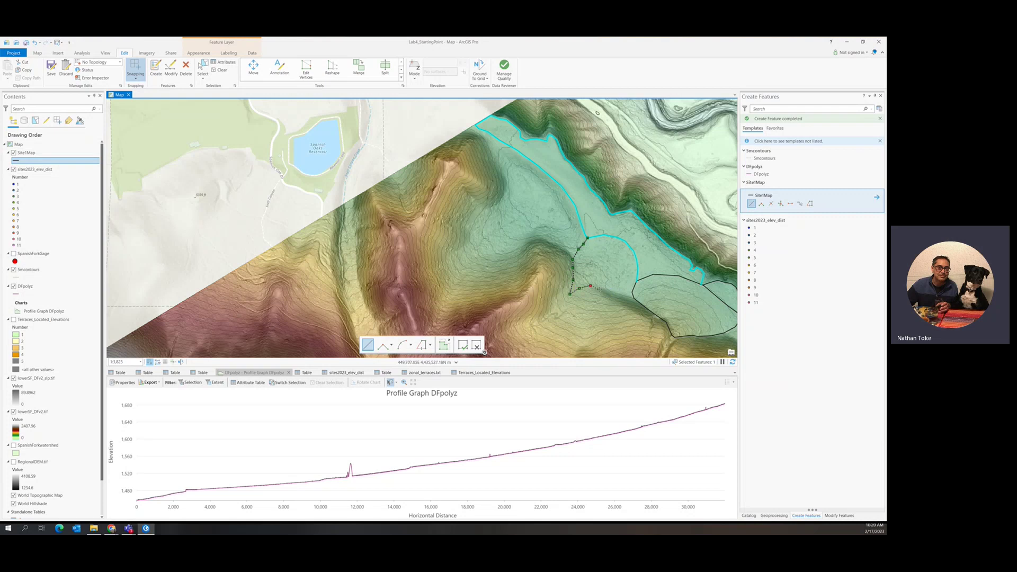
click(608, 291)
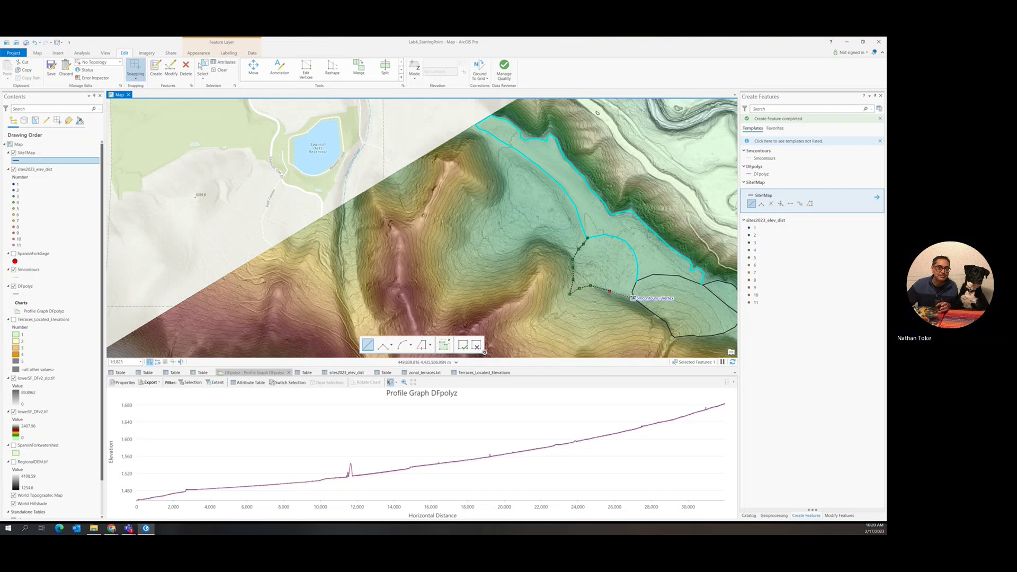
double_click(632, 298)
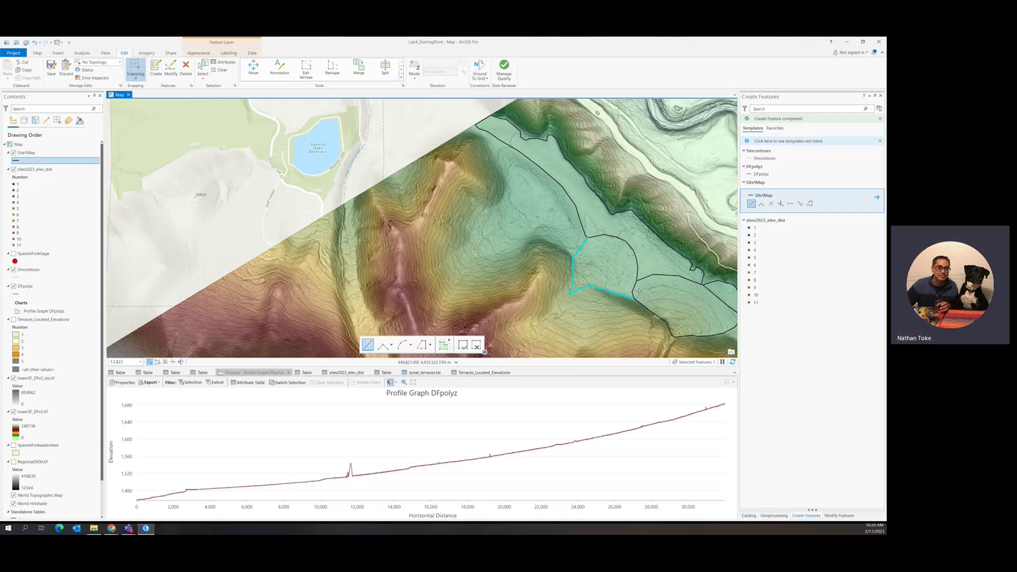
Edit the new line's vertices, moving its eastern endpoint to the slope break beside the fan outline
scroll(633, 297, up, 2)
scroll(632, 307, up, 2)
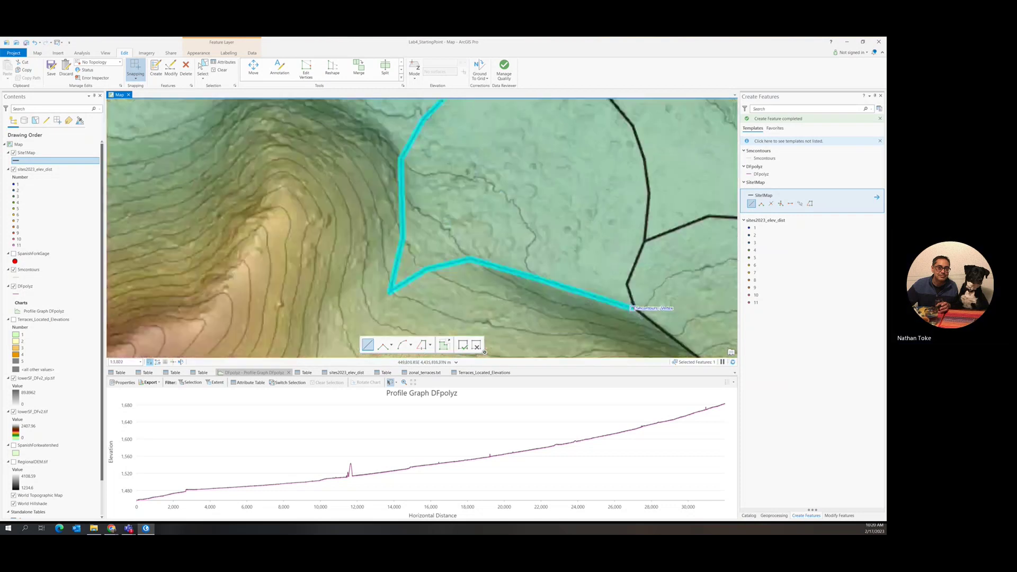
click(300, 67)
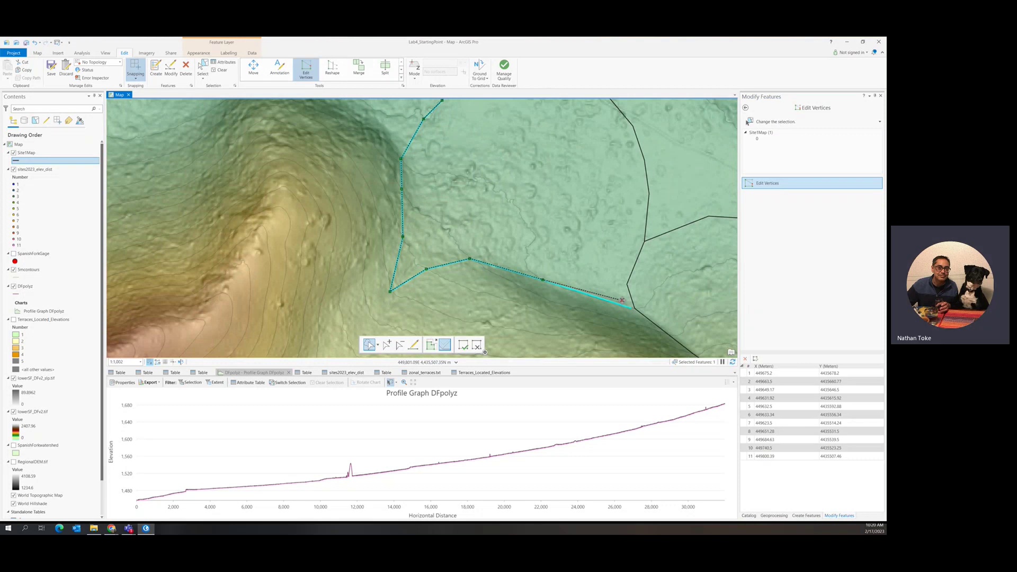
drag(634, 303, 633, 304)
key(F2)
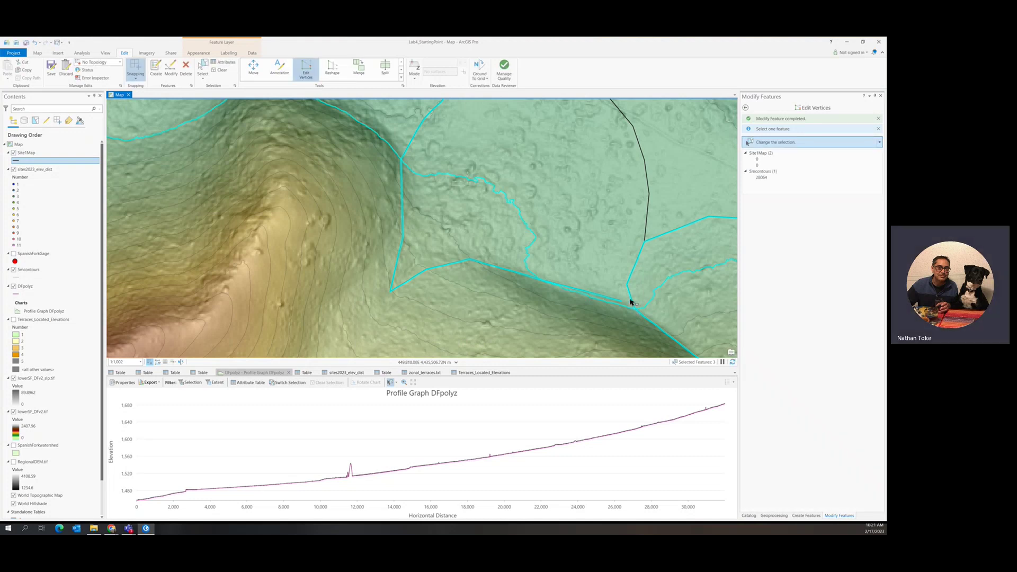
Select the fan outline alone and snap its western vertex onto the adjoining line's eastern endpoint
click(218, 69)
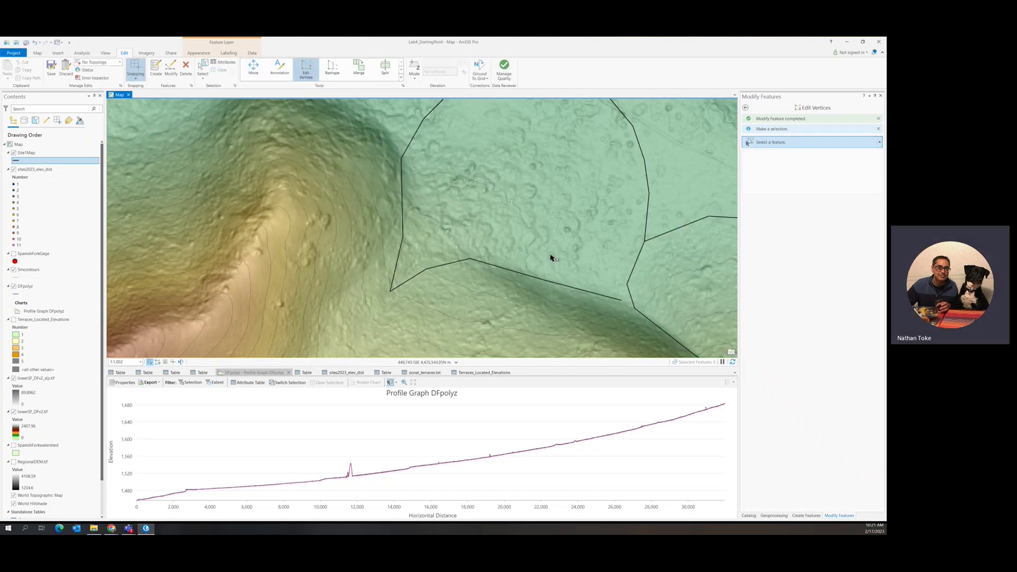
click(631, 296)
click(631, 296)
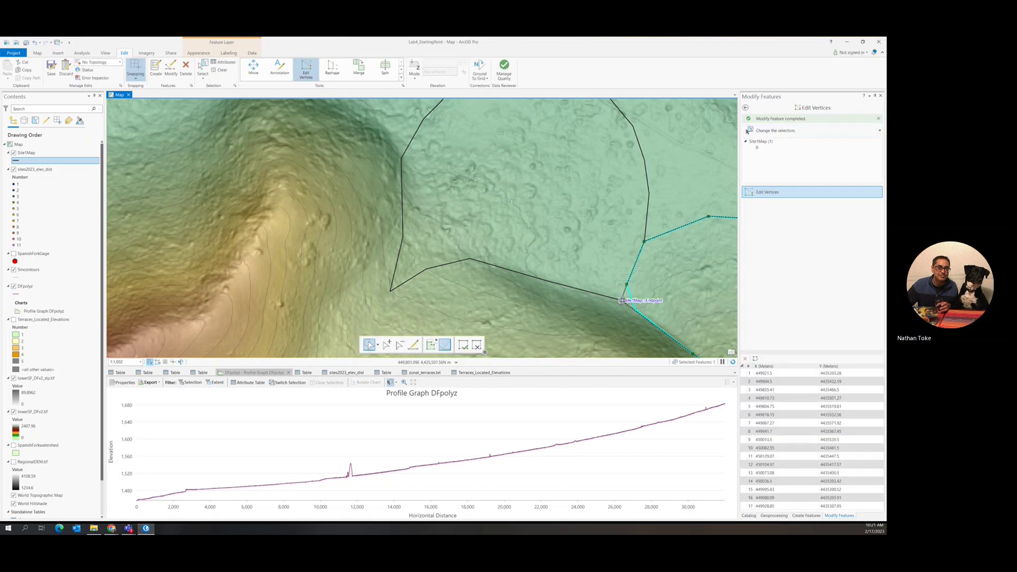
key(Escape)
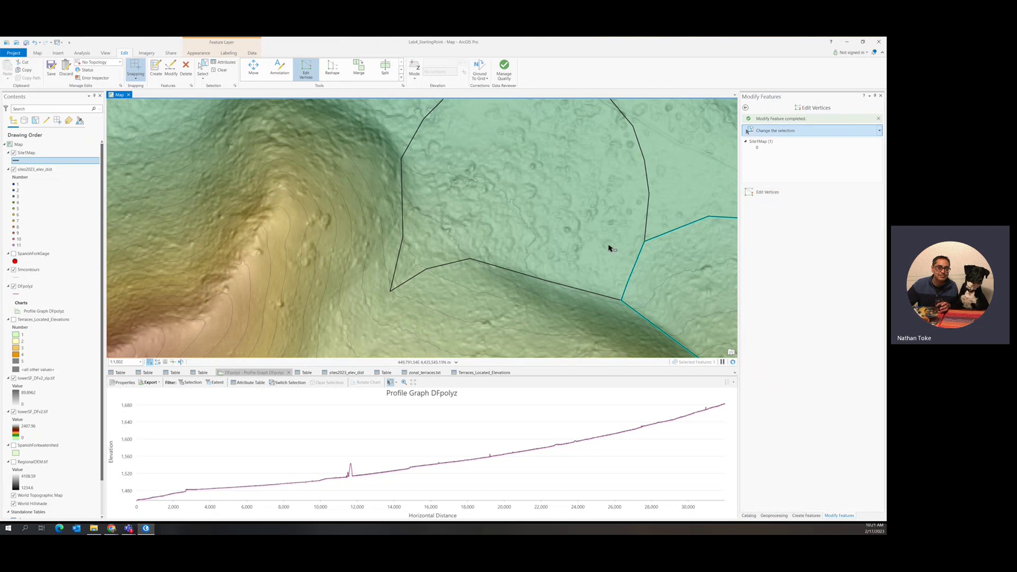
Start a new Site1Map line at the notch in the terrace scarp and draw it north down the gully to the valley edge
scroll(609, 249, down, 4)
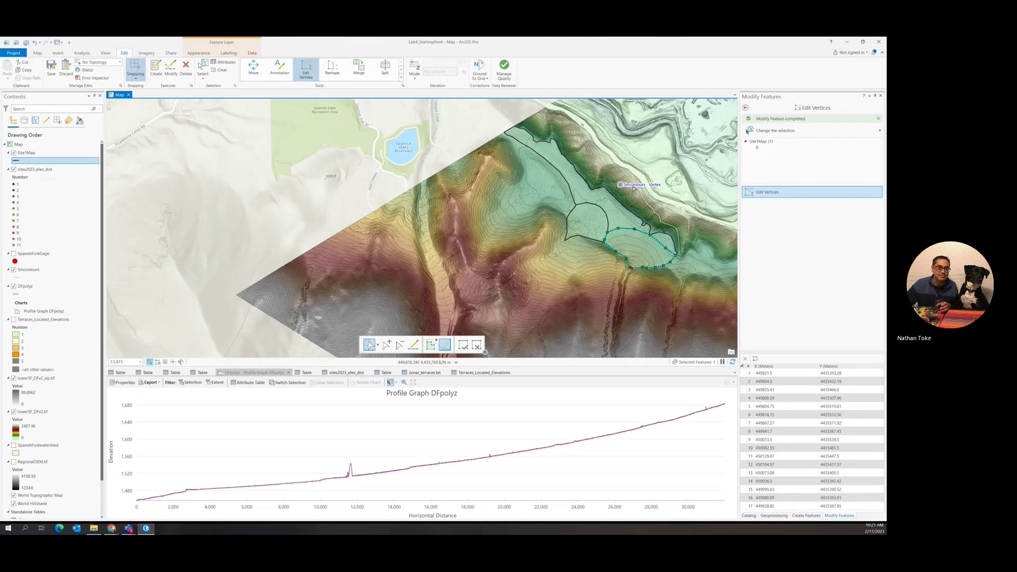
drag(657, 178, 571, 240)
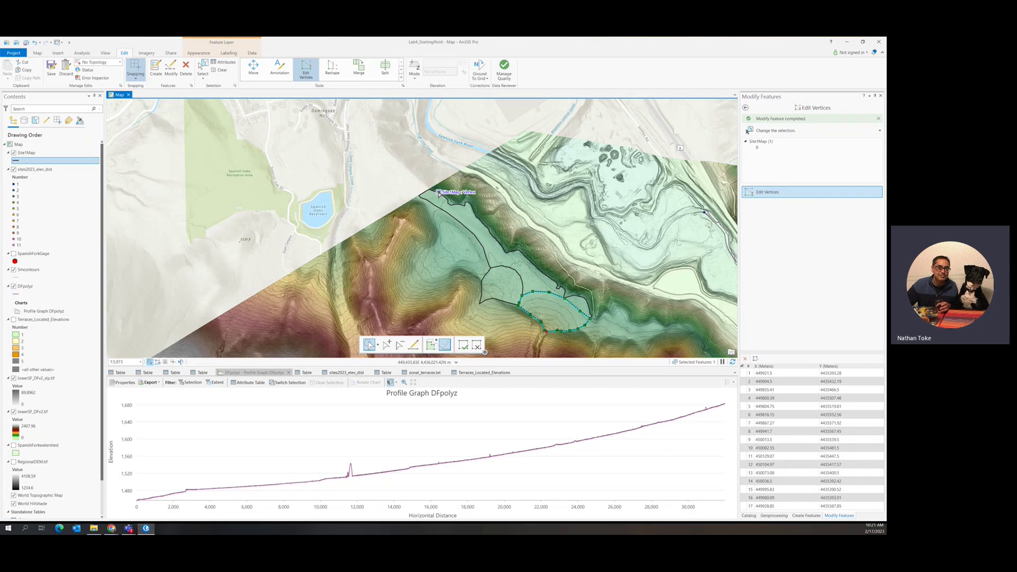
scroll(511, 238, up, 2)
scroll(514, 239, up, 1)
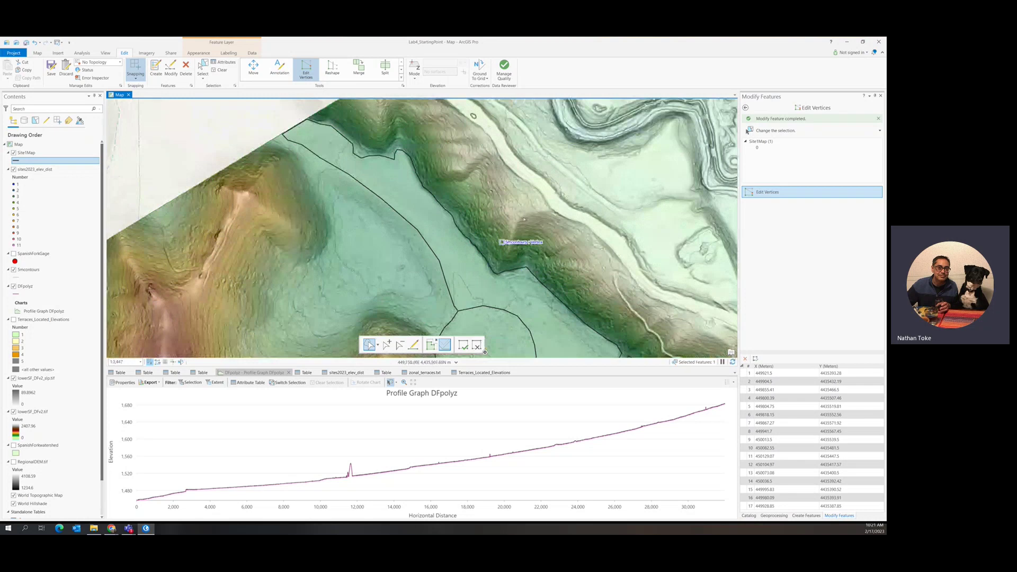
click(498, 272)
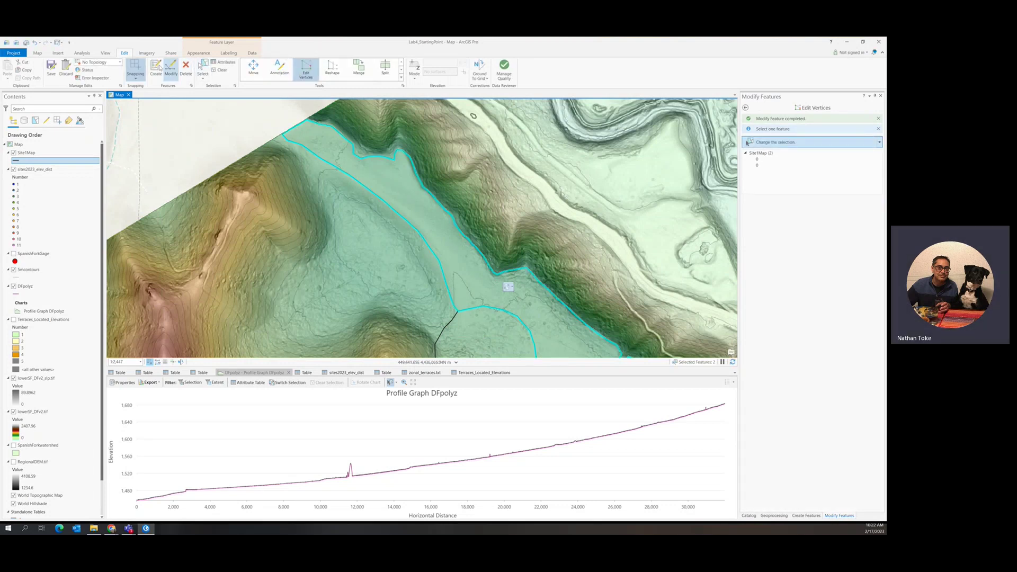
click(156, 68)
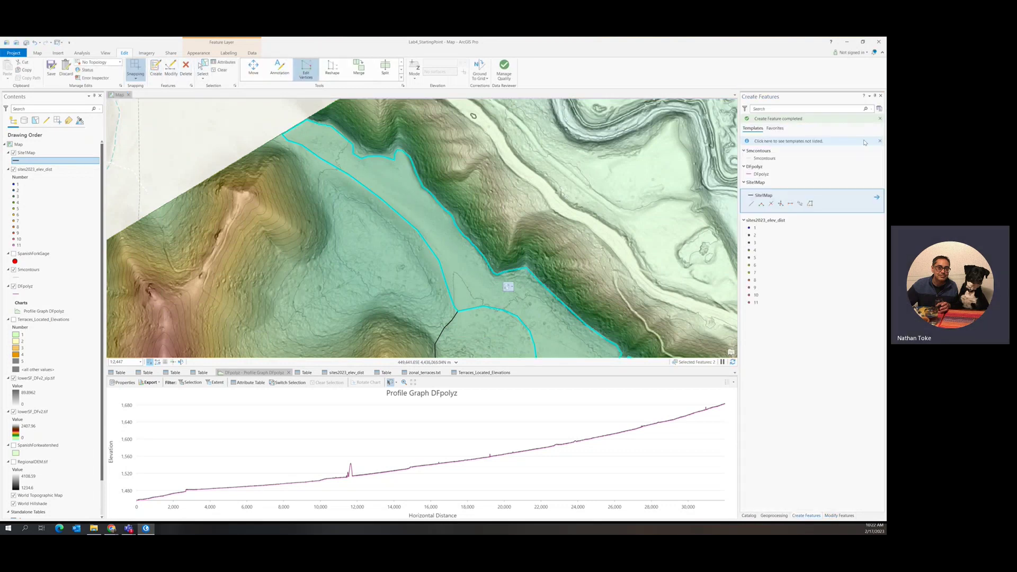
click(751, 202)
click(493, 274)
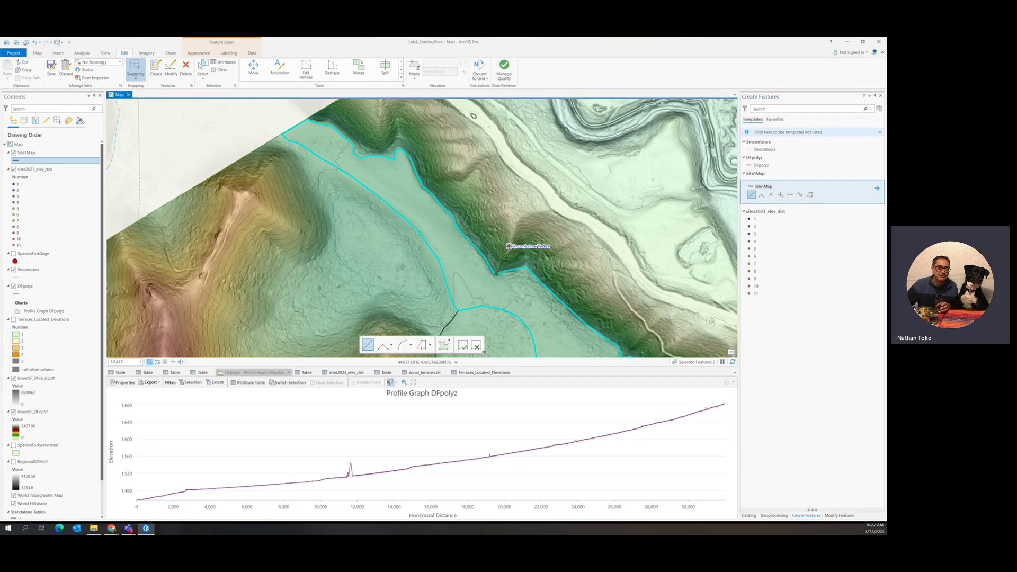
click(520, 217)
Outline the small fan at the gully mouth, close it back on the gully line and finish the feature
click(539, 213)
click(552, 210)
click(568, 201)
click(560, 189)
click(552, 178)
click(531, 167)
click(513, 165)
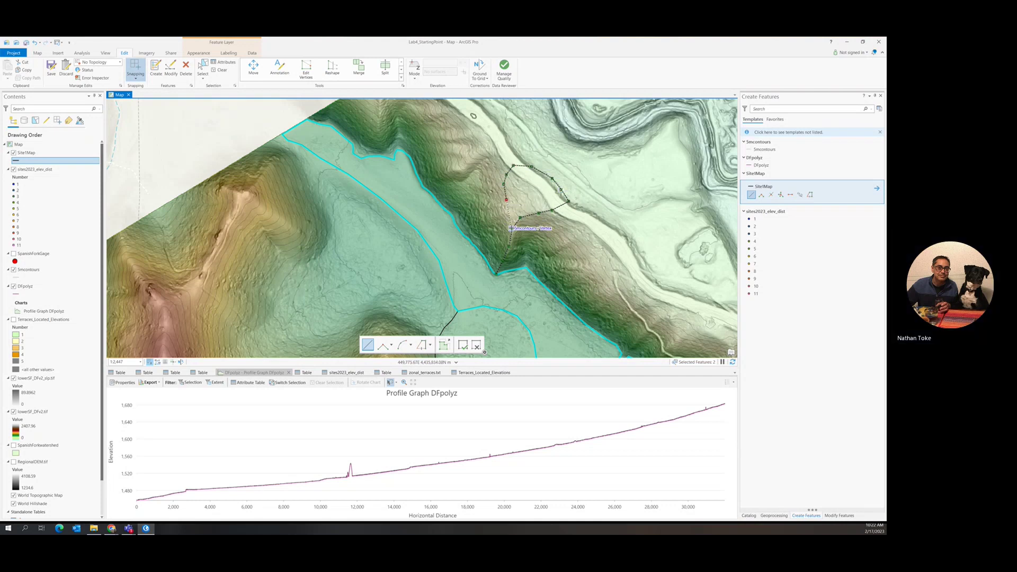
double_click(511, 229)
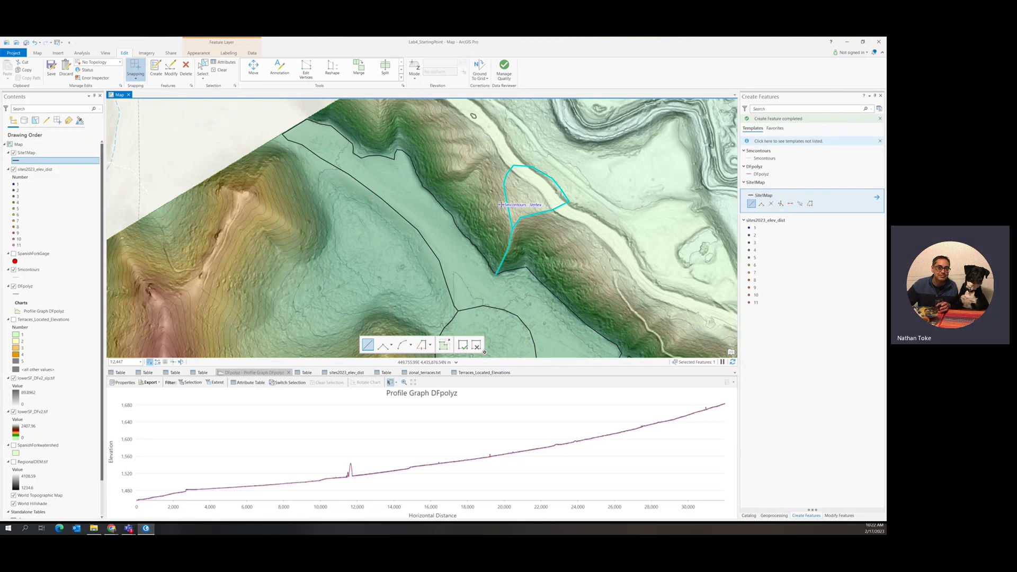
Digitize a line from the small fan's northern edge northwest along the scarp's base to the elevation raster boundary
scroll(500, 204, down, 5)
scroll(503, 194, up, 3)
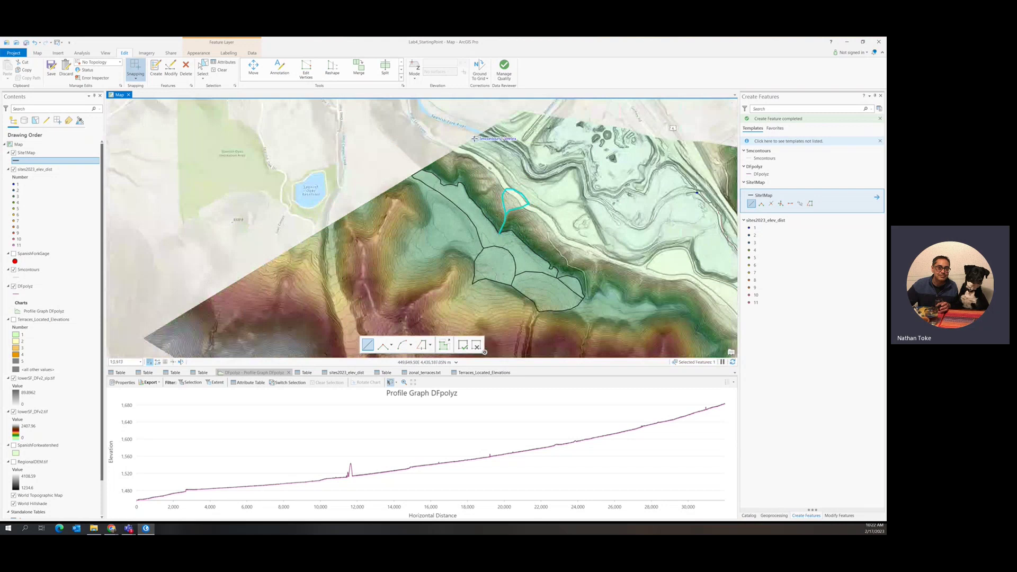
click(503, 190)
click(492, 174)
click(476, 161)
click(453, 152)
double_click(421, 170)
Display the Terraces_Located_Elevations layer and frame its polygons along the valley
scroll(591, 228, down, 3)
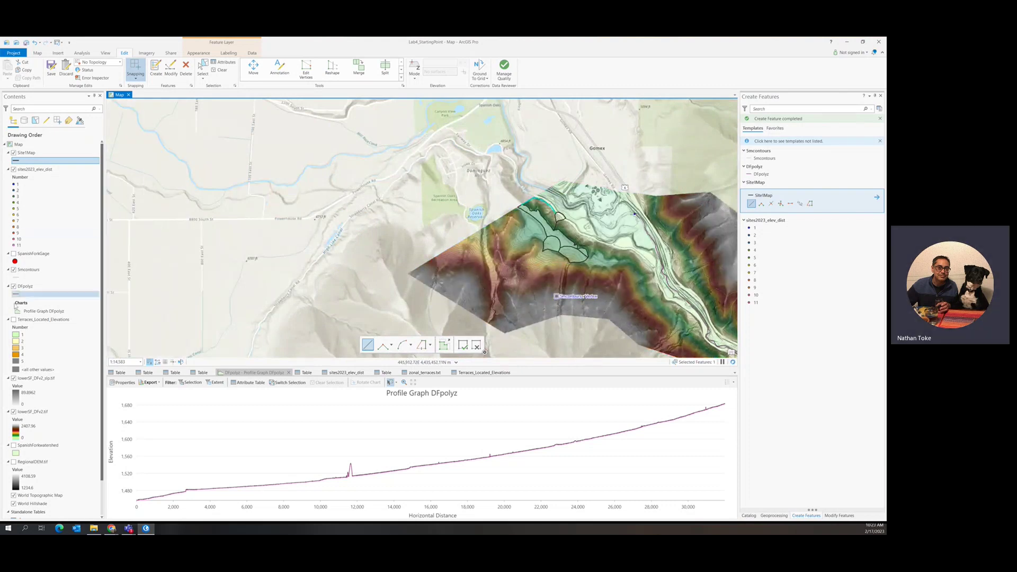
click(13, 319)
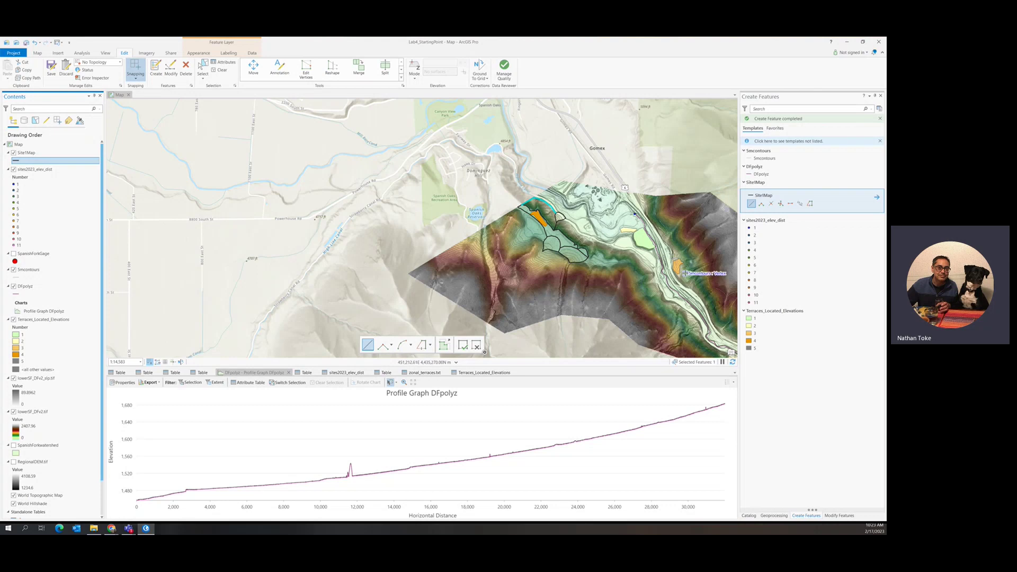
scroll(685, 273, up, 4)
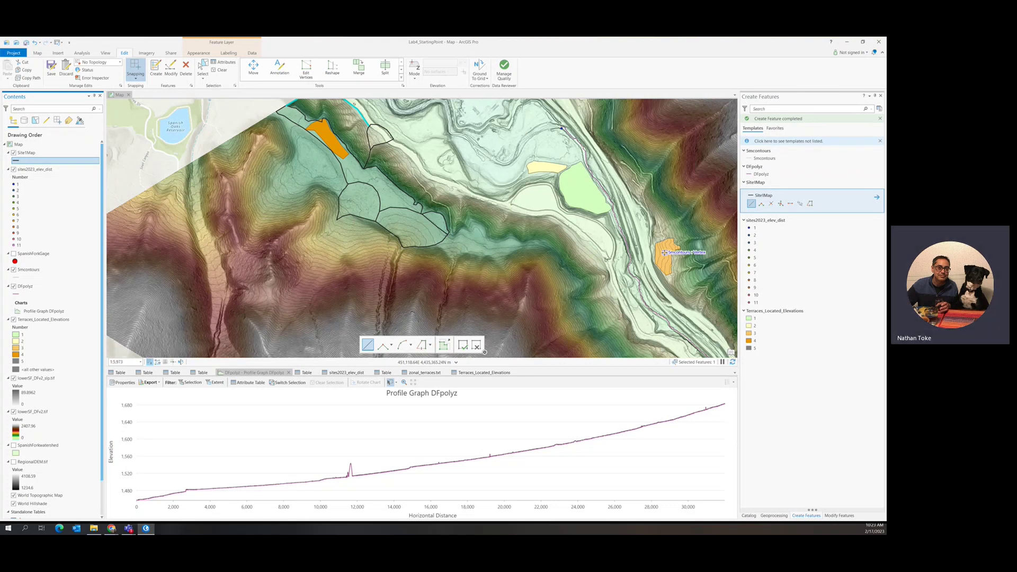
Digitize a valley-floor line running northwest then west along the low surface's edge to the small fan's eastern tip
click(468, 182)
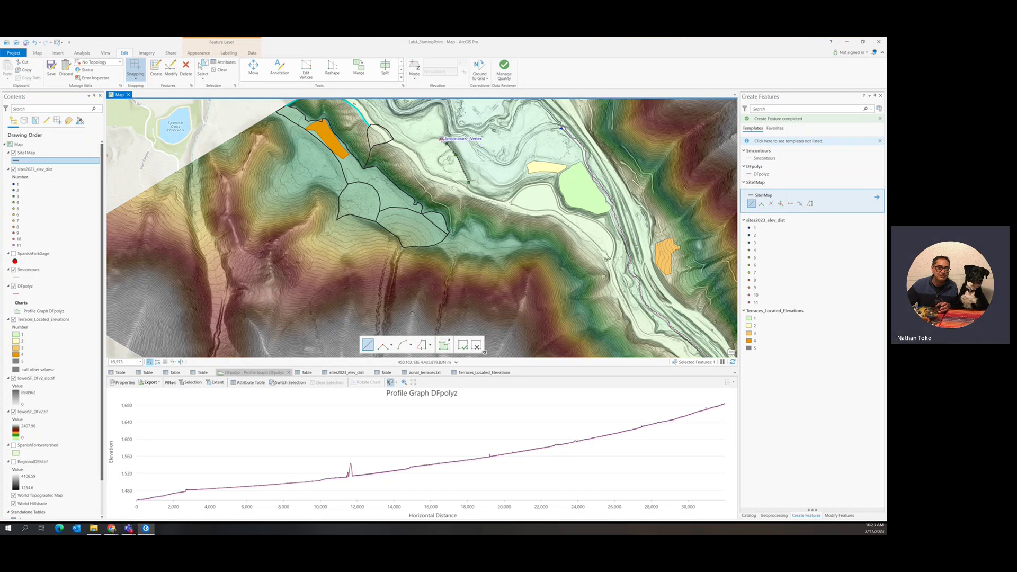
click(426, 141)
click(420, 143)
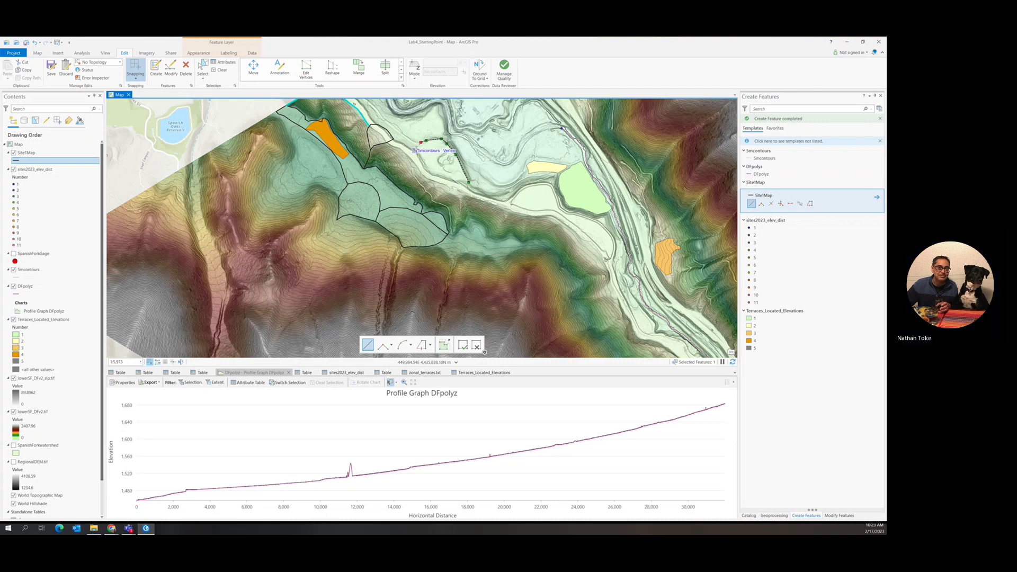
click(412, 149)
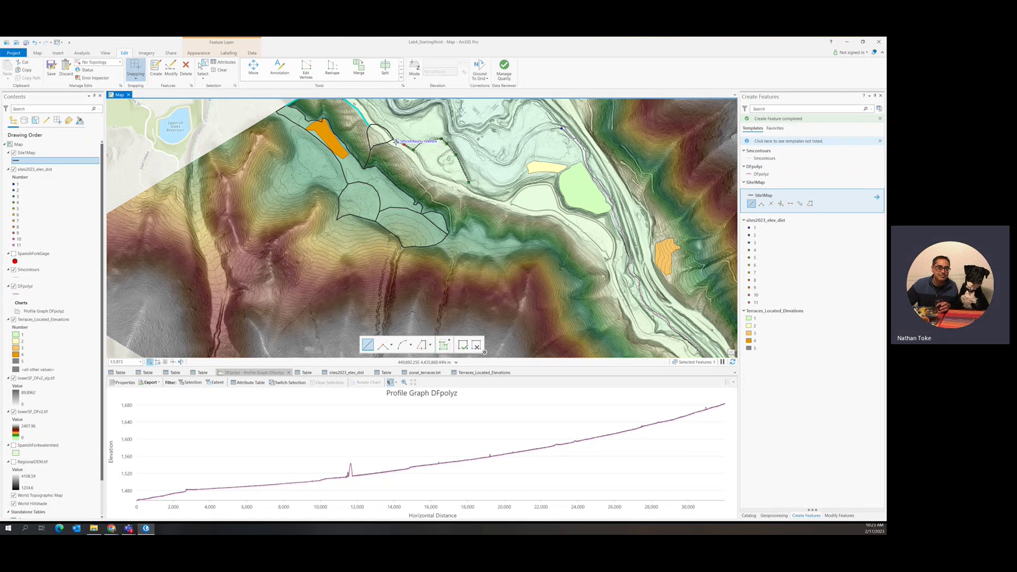
click(392, 141)
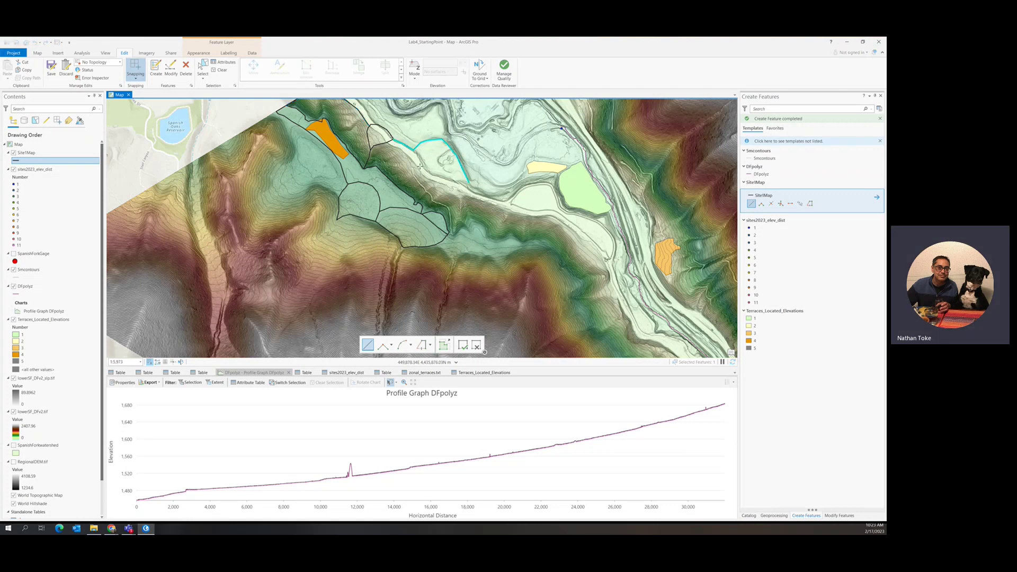
Outline the narrow strip southeast of the small fan, following the slope base southeast and returning northwest to the valley-floor line
click(387, 143)
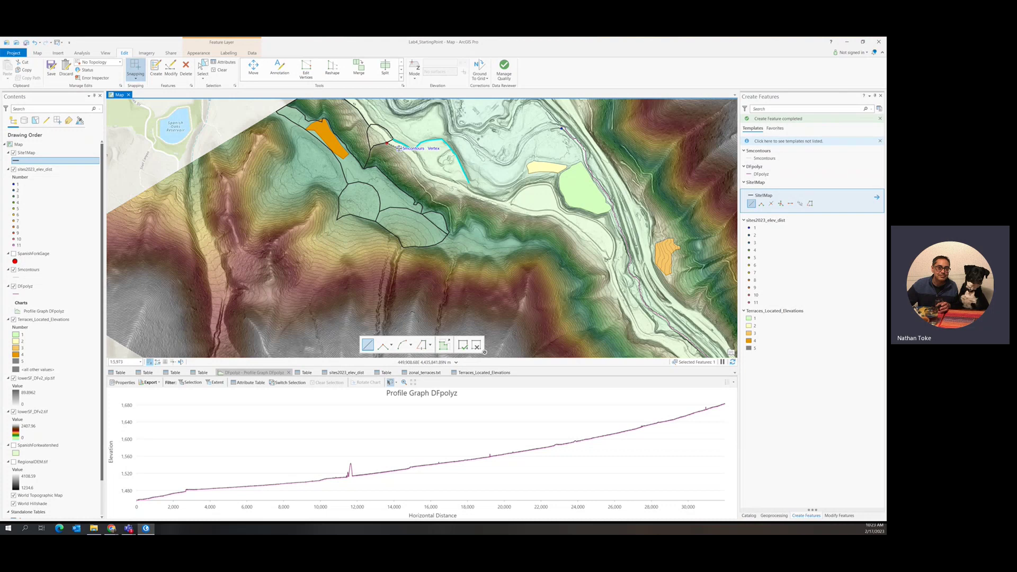
click(410, 158)
click(418, 168)
click(428, 179)
click(444, 185)
click(465, 192)
click(483, 199)
click(504, 208)
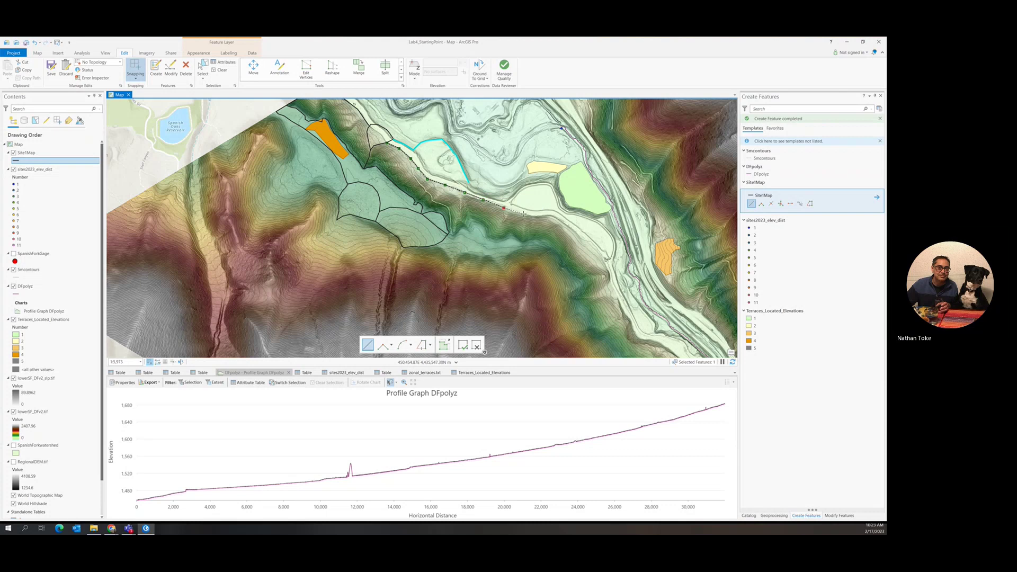
click(523, 213)
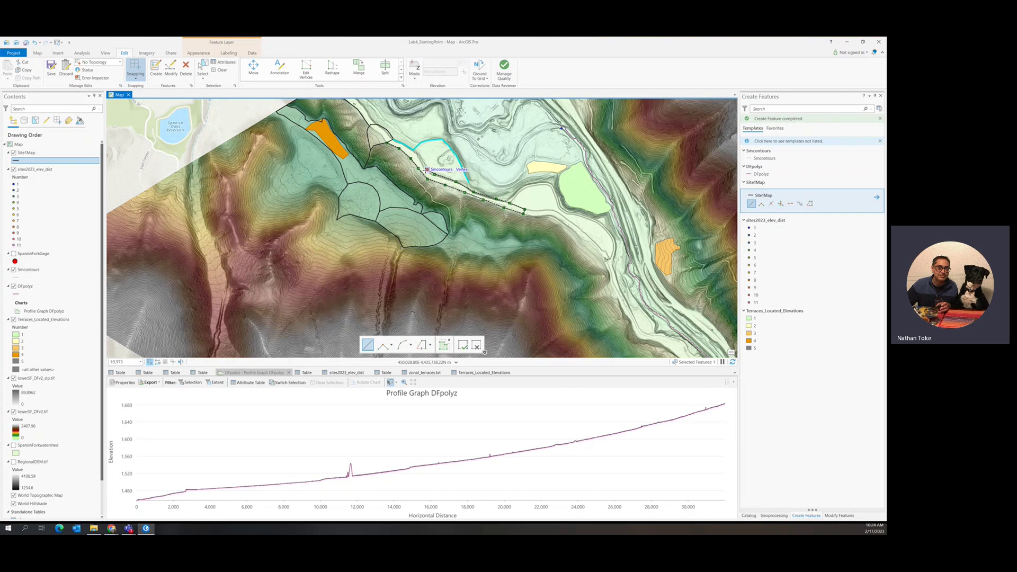
double_click(413, 151)
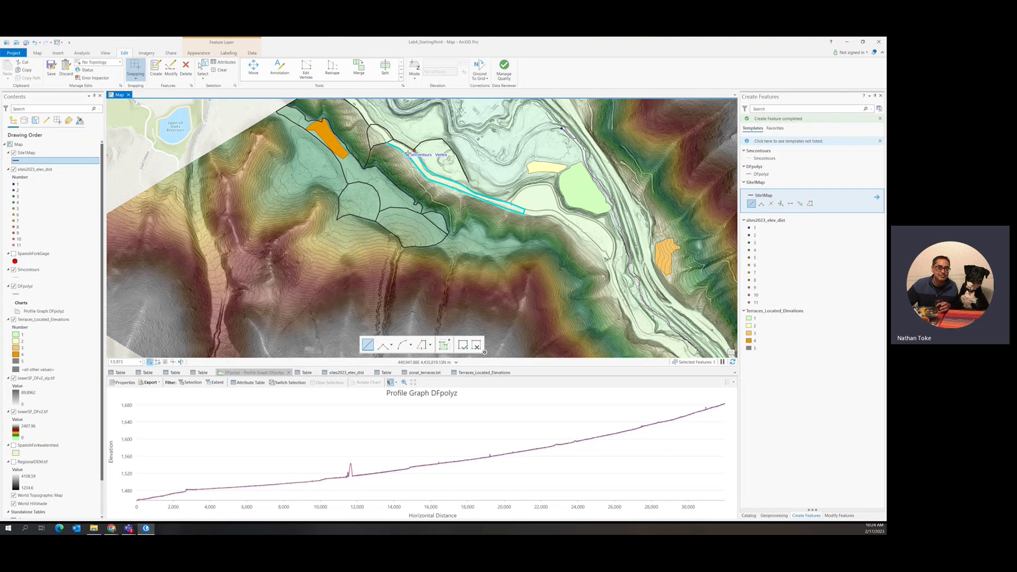
Close the gap between the strip outline's northern end and the corner of the valley-floor line
scroll(440, 159, up, 10)
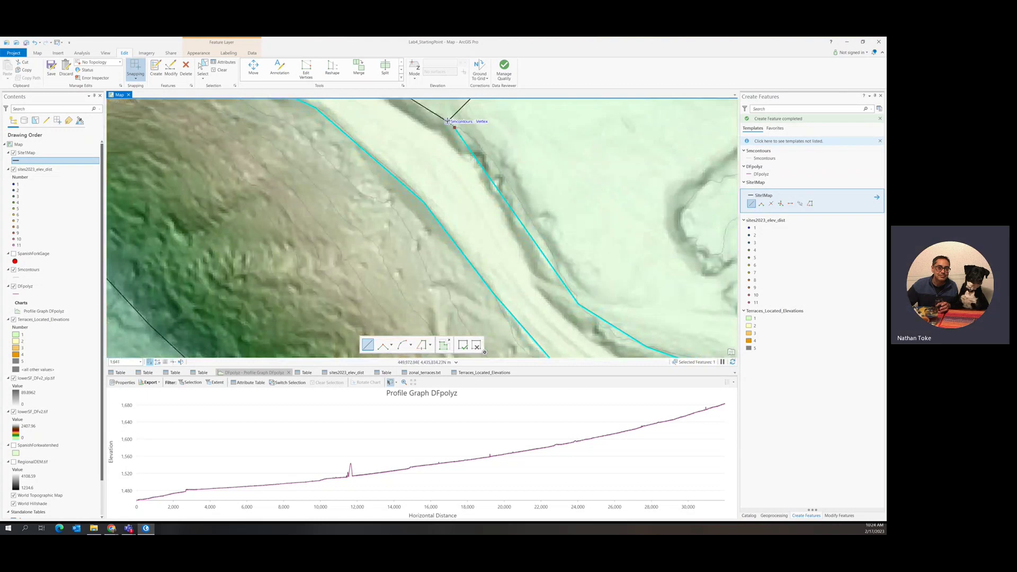
click(447, 121)
scroll(459, 135, down, 5)
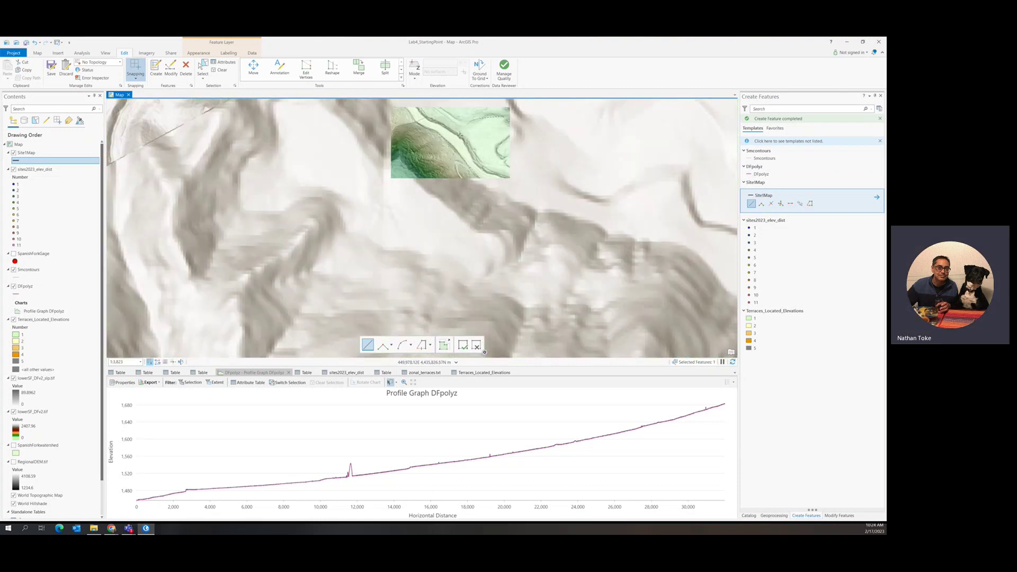
scroll(384, 108, down, 2)
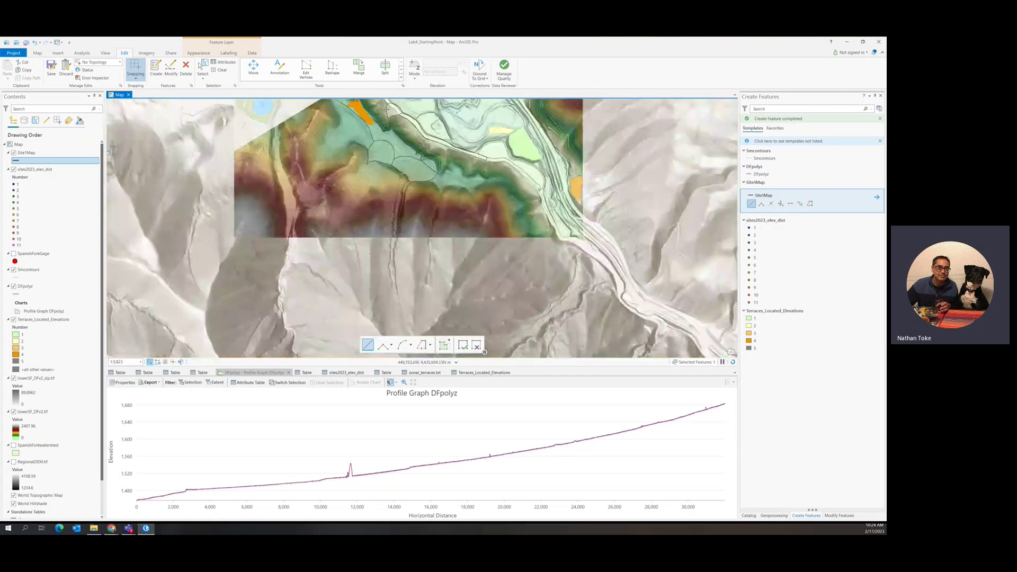
scroll(431, 211, up, 5)
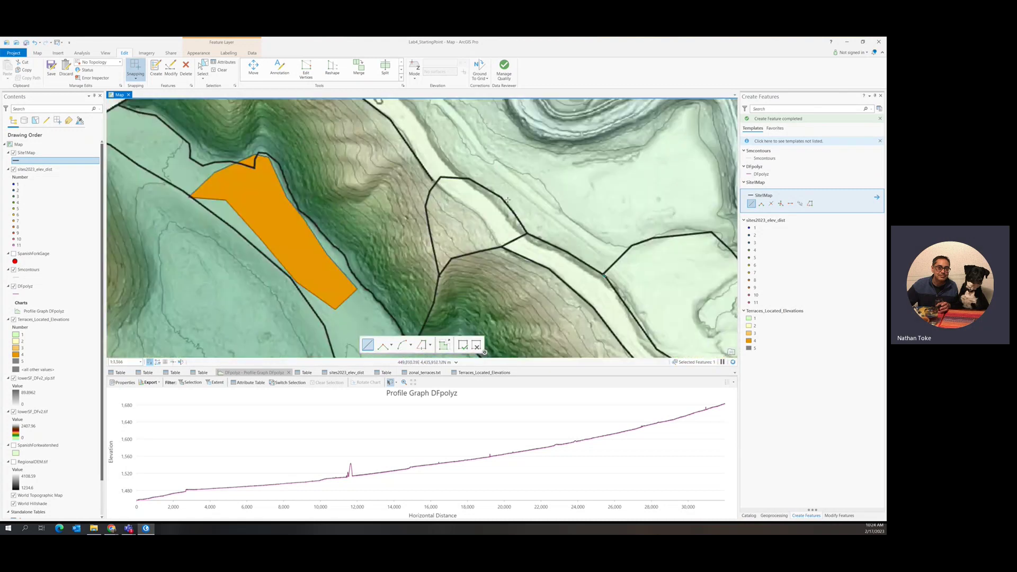
Digitize a line northwest across the small fan along the slope base, from the southwestern valley-floor line to the fan's northwestern edge
click(502, 247)
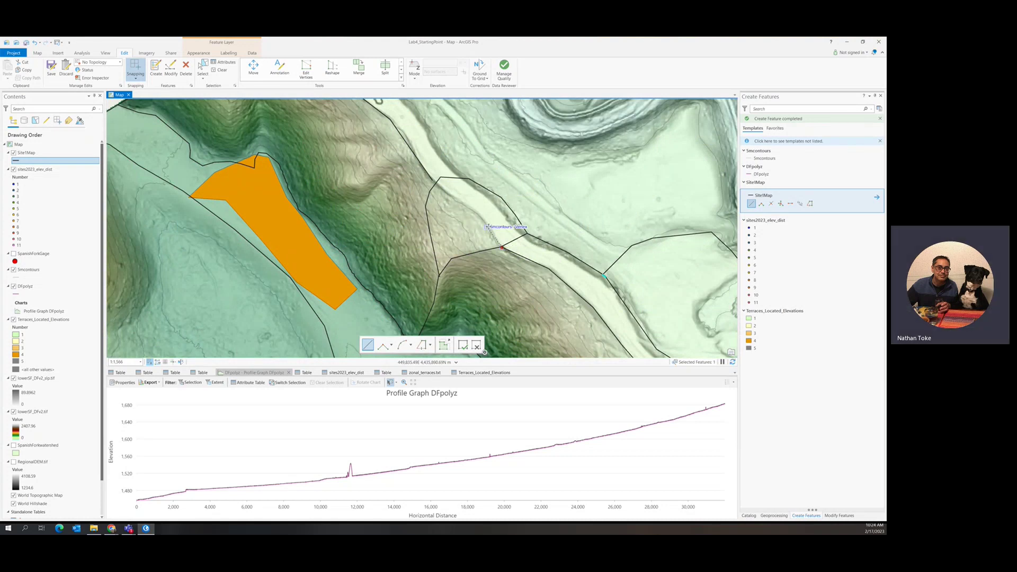
click(490, 227)
click(474, 210)
click(451, 196)
click(435, 184)
double_click(435, 181)
Edit the small fan outline's vertices, pulling its northeastern edge and eastern tip slightly southwest to follow the low surface's edge
click(306, 73)
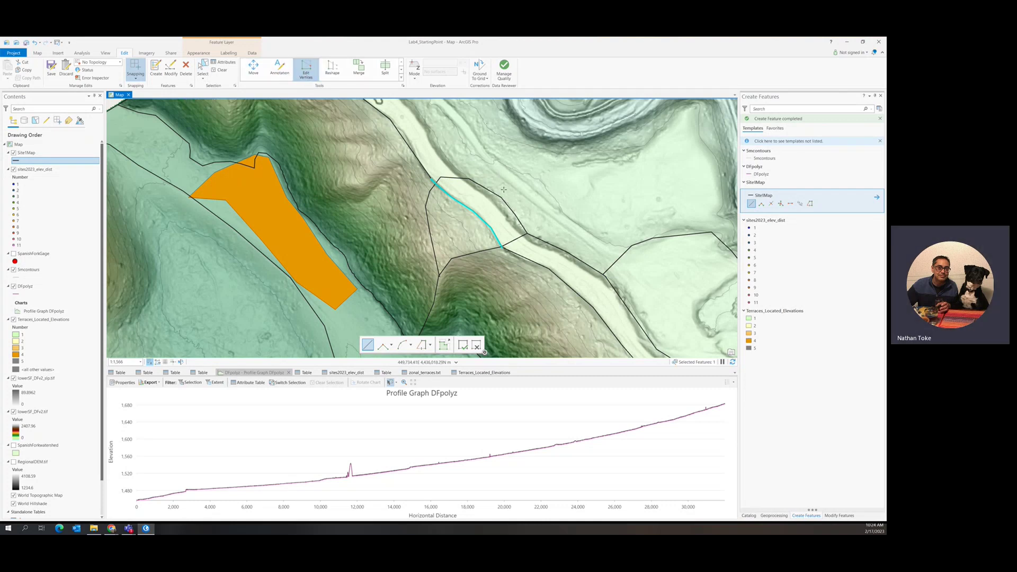
click(505, 204)
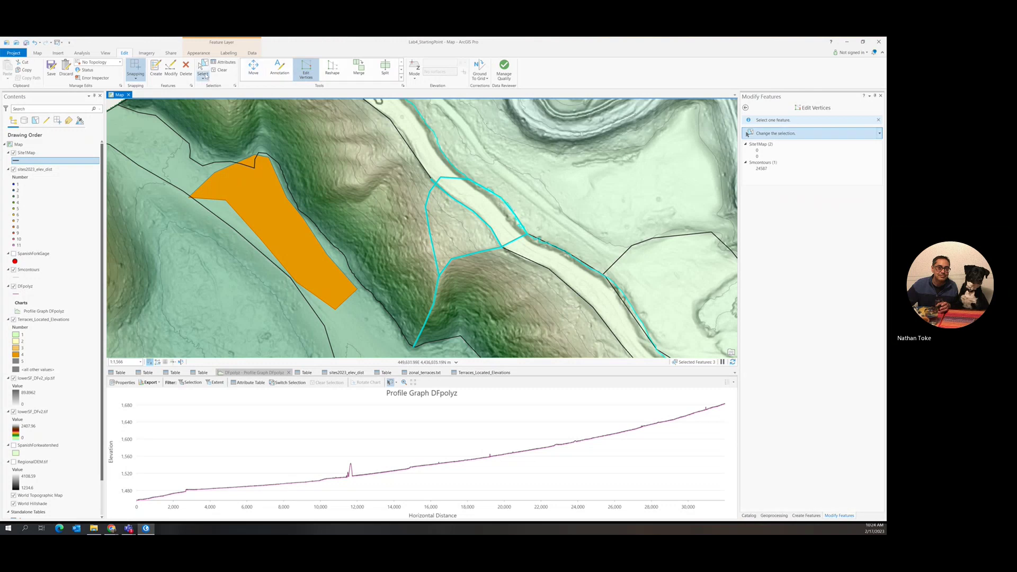
click(475, 173)
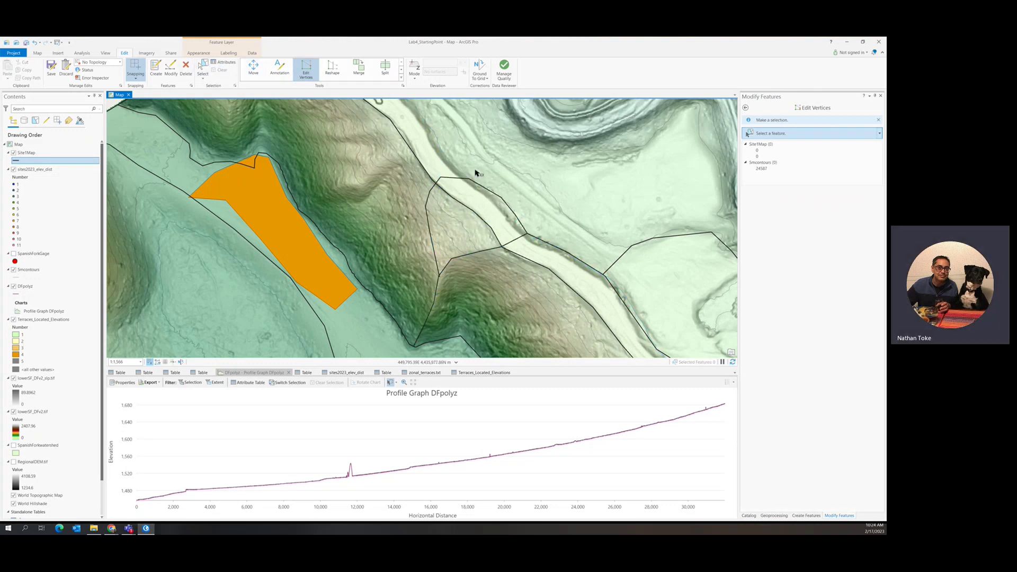
click(454, 200)
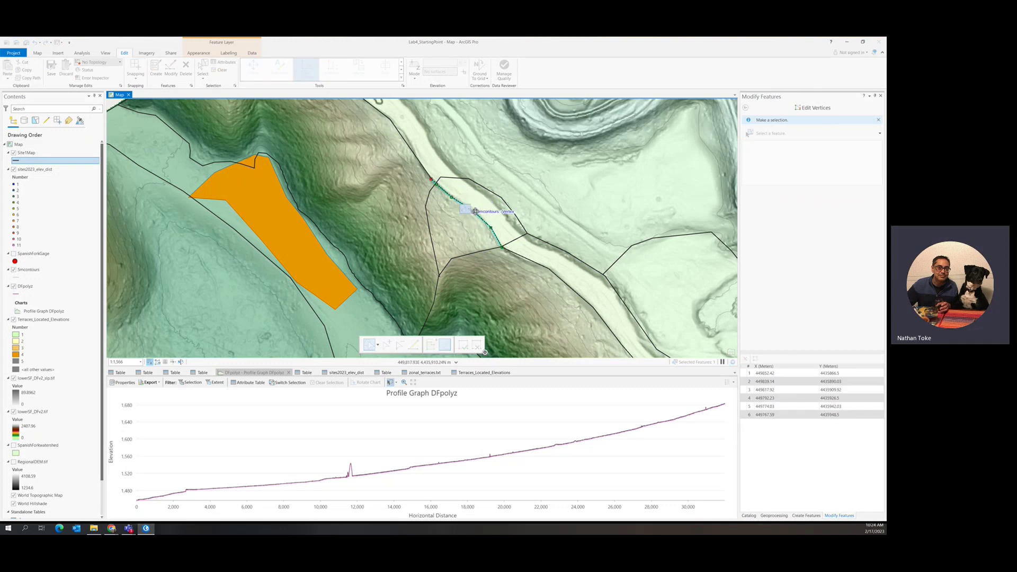
key(Escape)
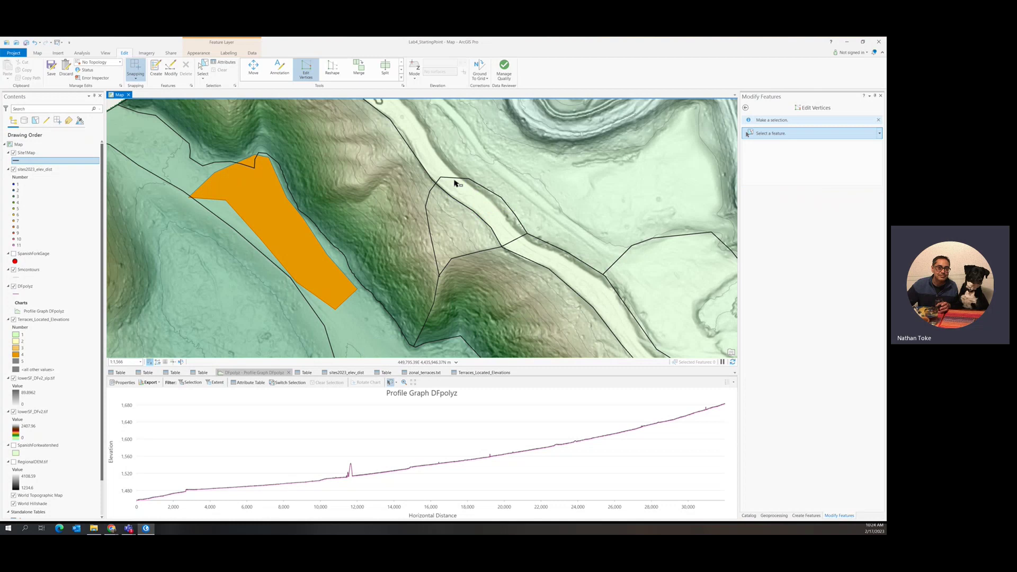
click(455, 180)
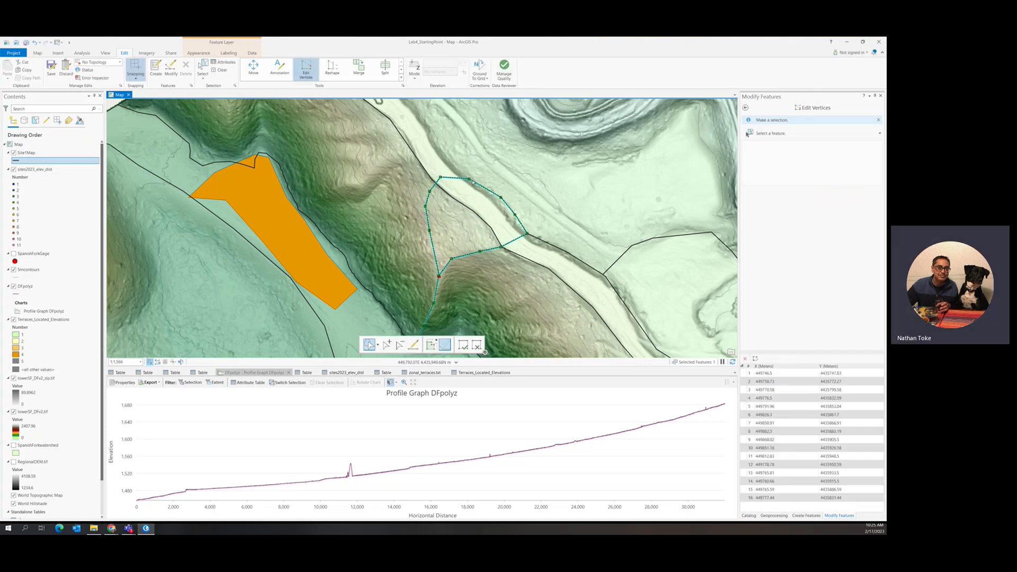
drag(465, 180, 493, 202)
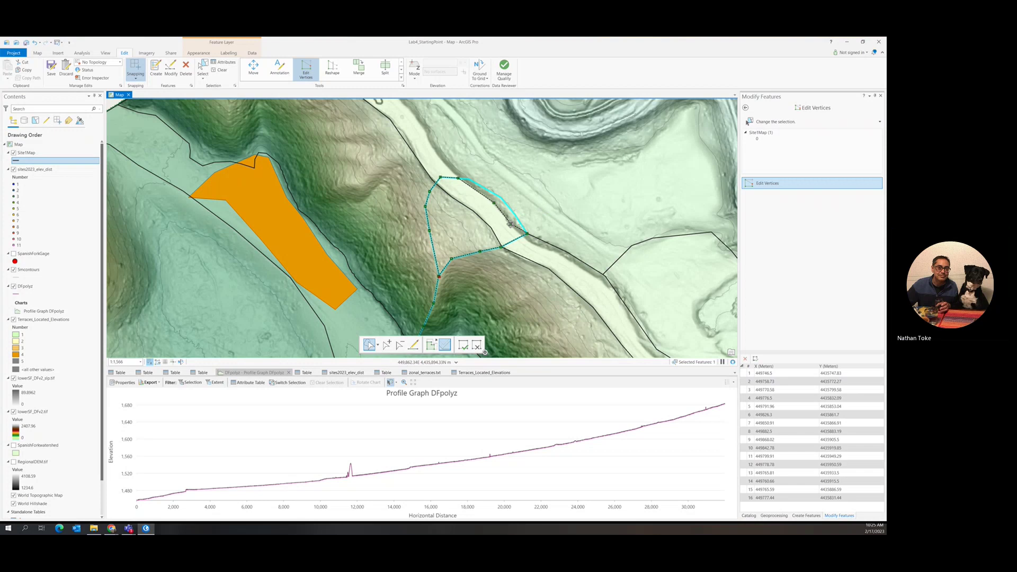
drag(526, 233, 522, 236)
key(F2)
Move the northwestern end of the northeastern valley-floor line onto the small fan's adjusted eastern tip and finish the vertex edit
click(546, 243)
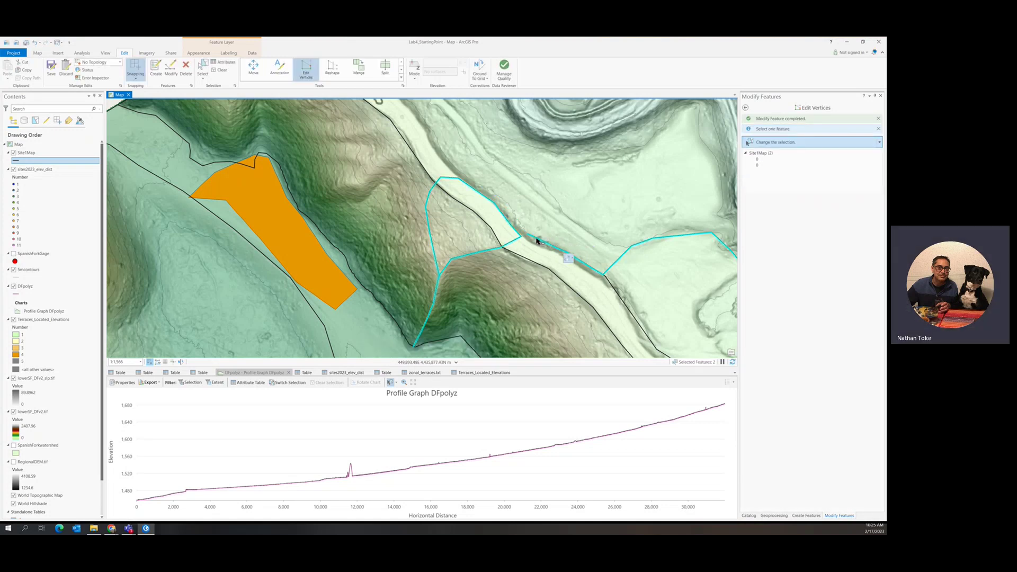
key(Escape)
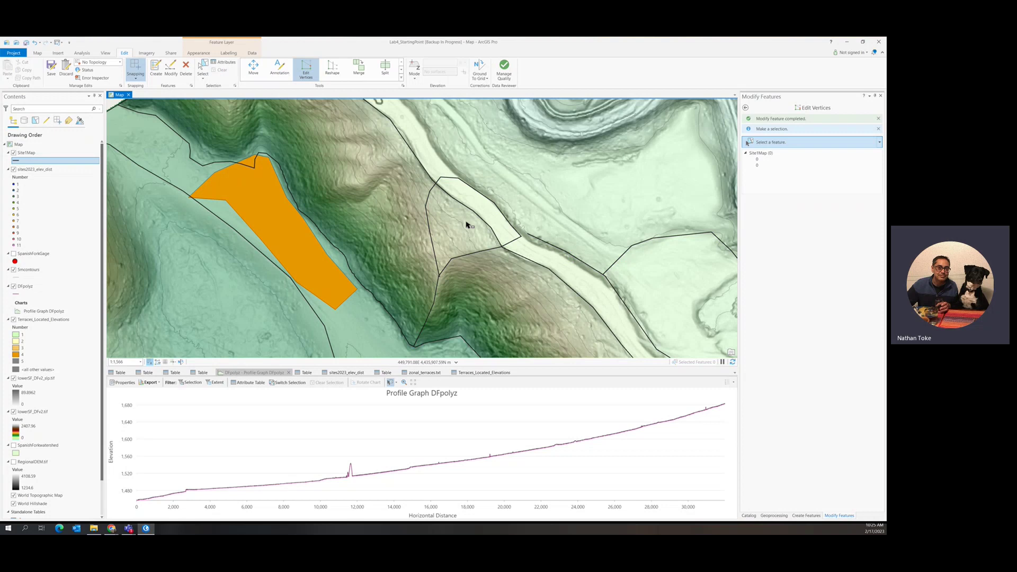
click(535, 239)
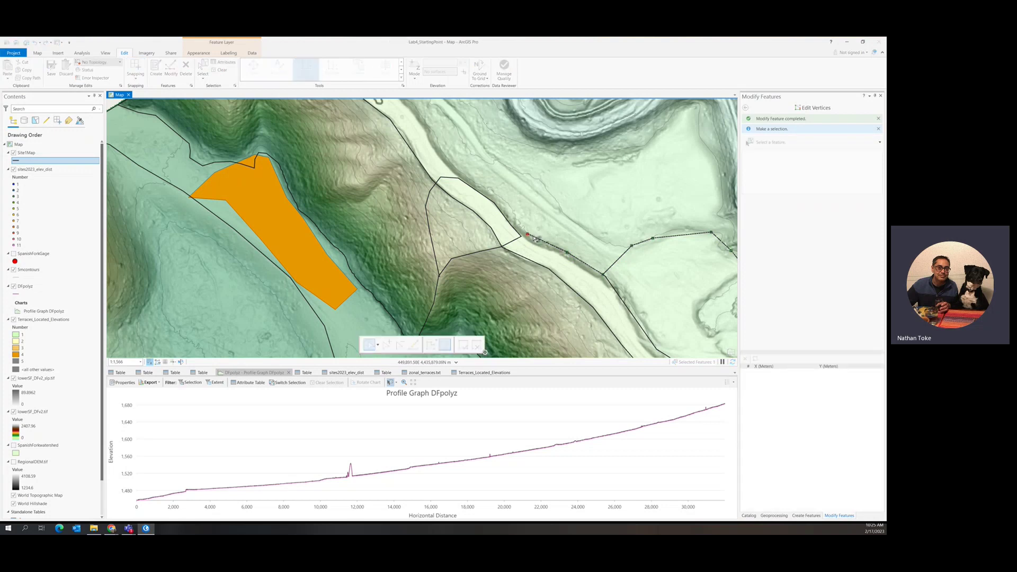
mouse_move(519, 237)
mouse_down()
mouse_move(571, 241)
mouse_move(568, 257)
mouse_up()
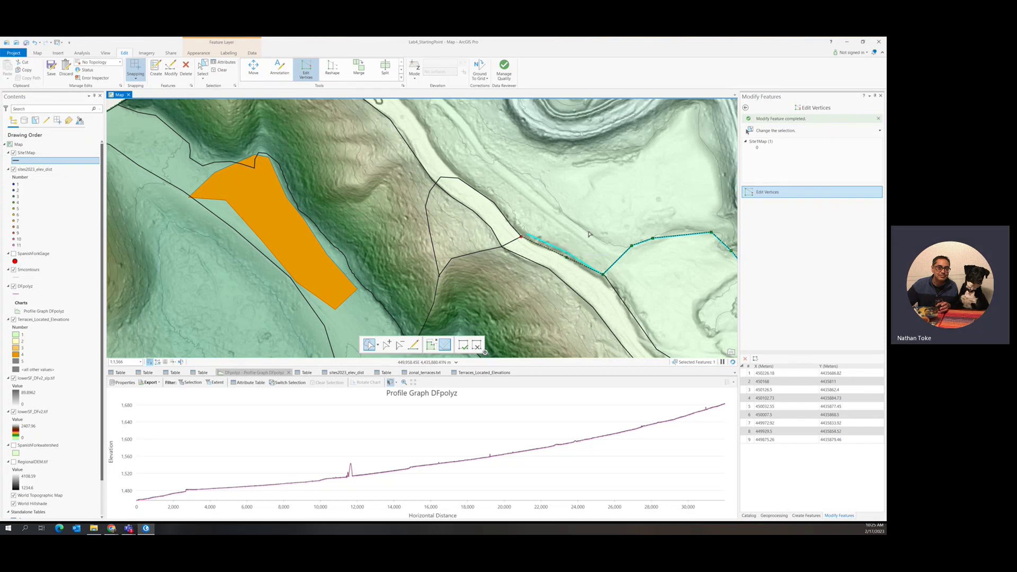
key(F2)
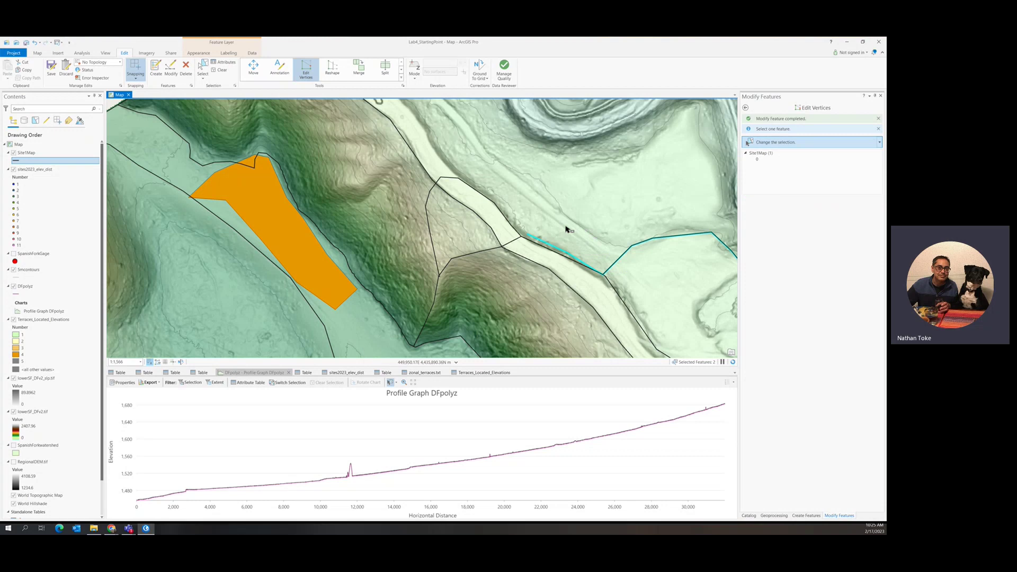
Digitize a line from the small fan's northern end northwest along the narrow low strip's northeastern edge to the elevation raster's boundary
scroll(565, 228, down, 2)
scroll(565, 228, down, 2)
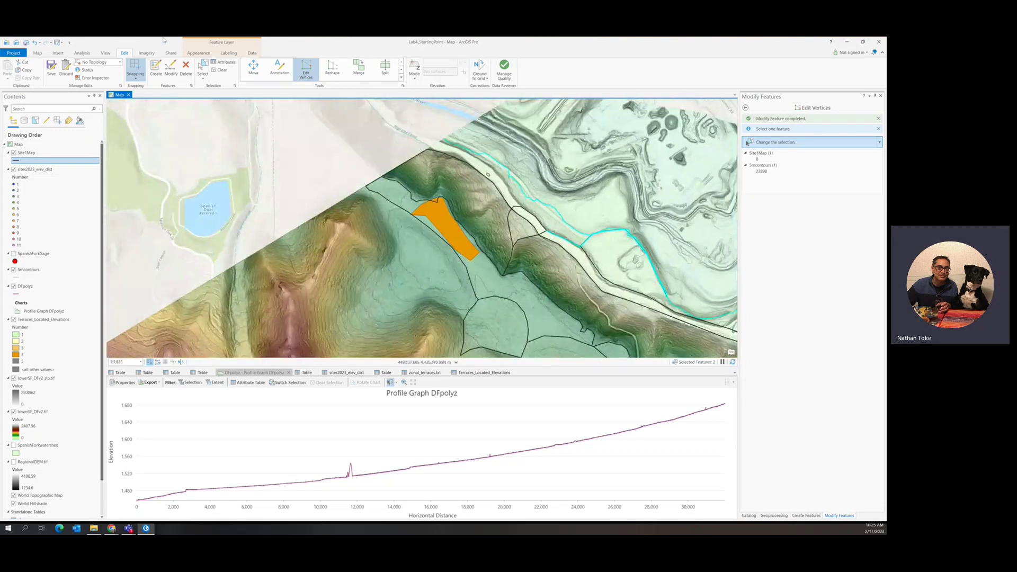
click(156, 68)
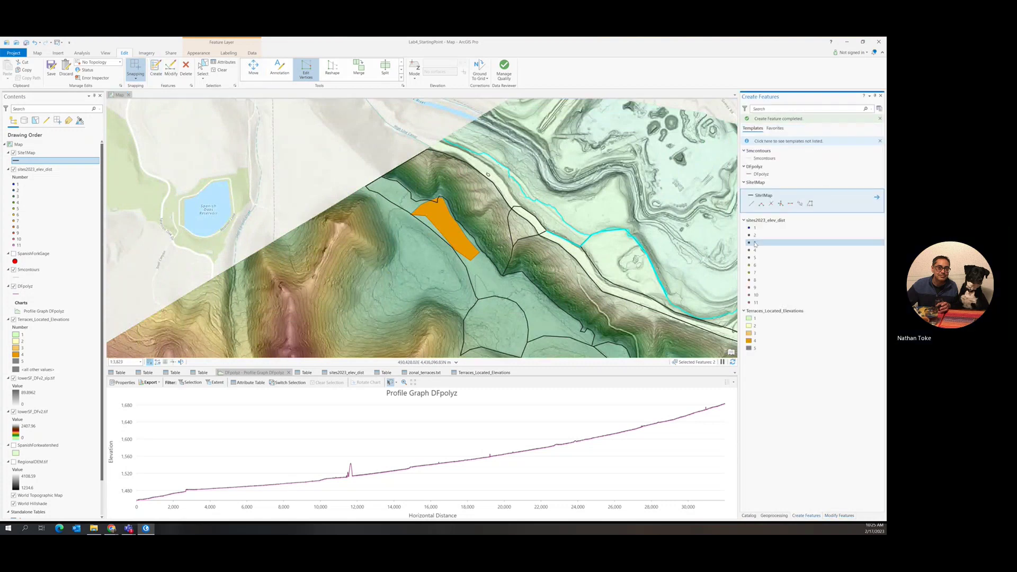
click(521, 207)
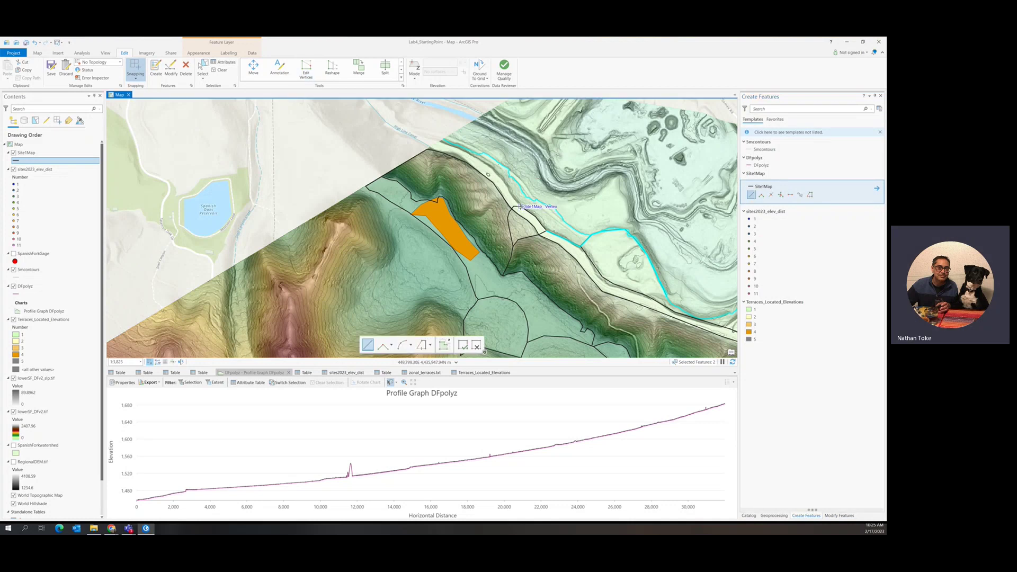
click(512, 199)
click(506, 188)
click(500, 175)
click(486, 166)
click(467, 153)
click(451, 146)
click(439, 142)
double_click(427, 149)
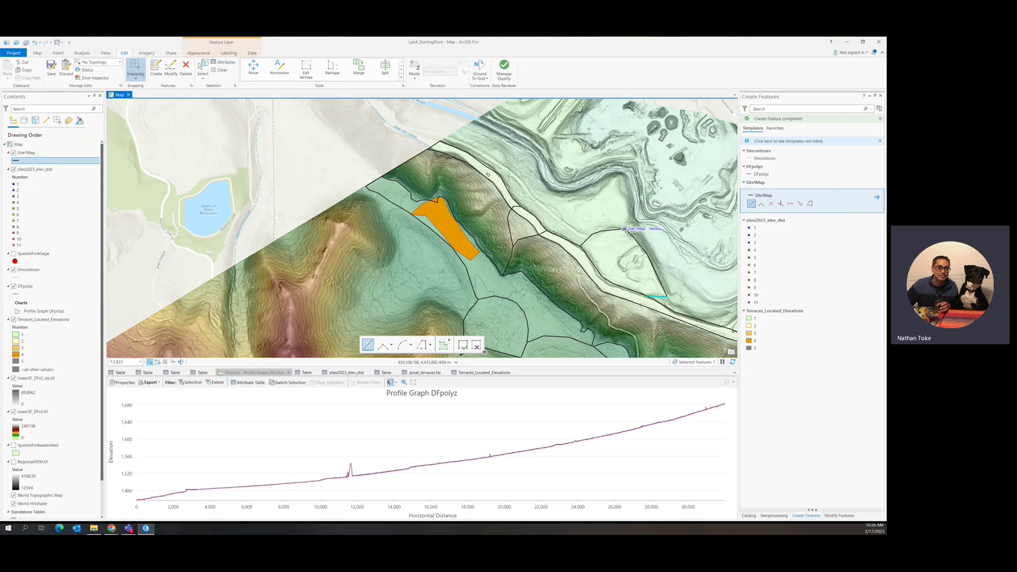
Outline the flat surface north of the existing valley-floor outline, starting at the shared boundary and following its edges clockwise to close
click(626, 227)
click(609, 227)
click(591, 228)
click(570, 226)
click(559, 214)
click(555, 201)
click(558, 196)
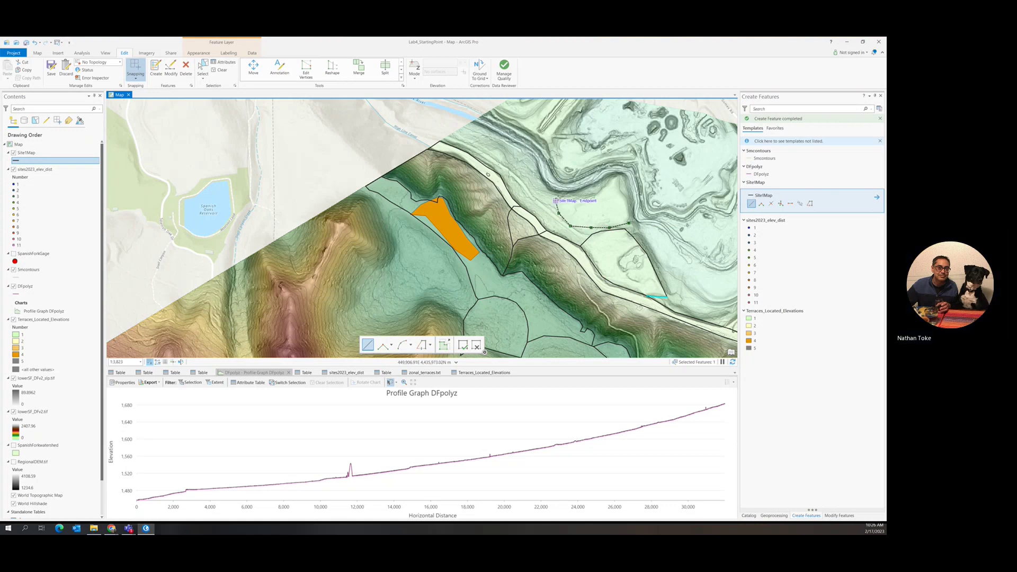
click(581, 195)
click(595, 193)
click(609, 178)
click(618, 183)
click(627, 202)
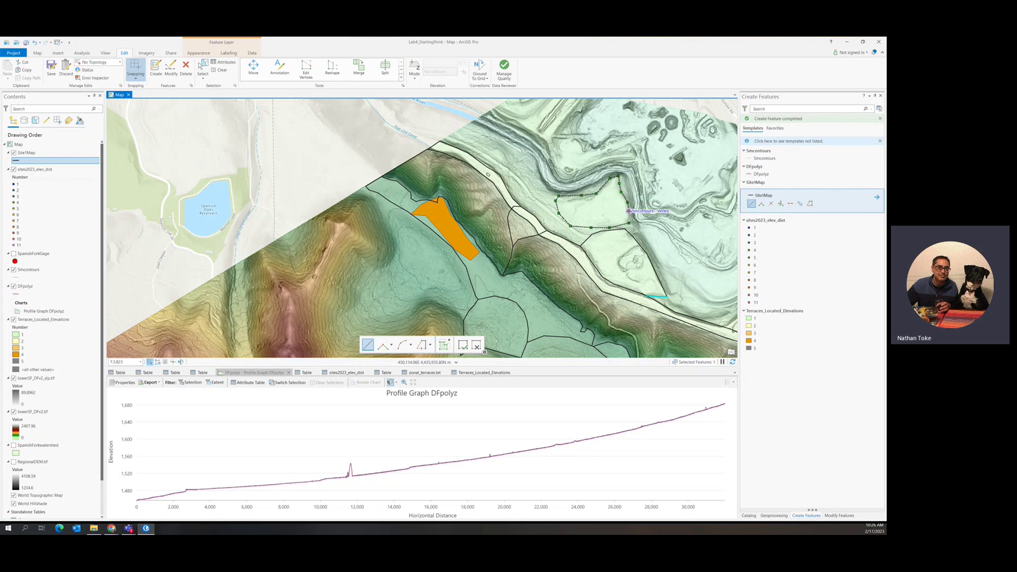
double_click(628, 222)
Hide the Terraces_Located_Elevations layer and save all edits
scroll(609, 231, down, 2)
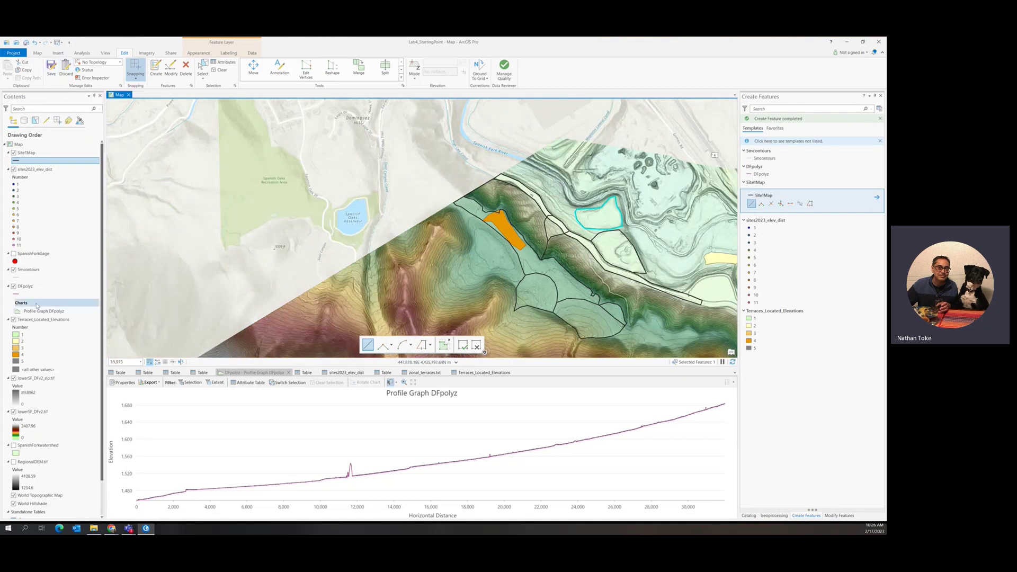
click(14, 320)
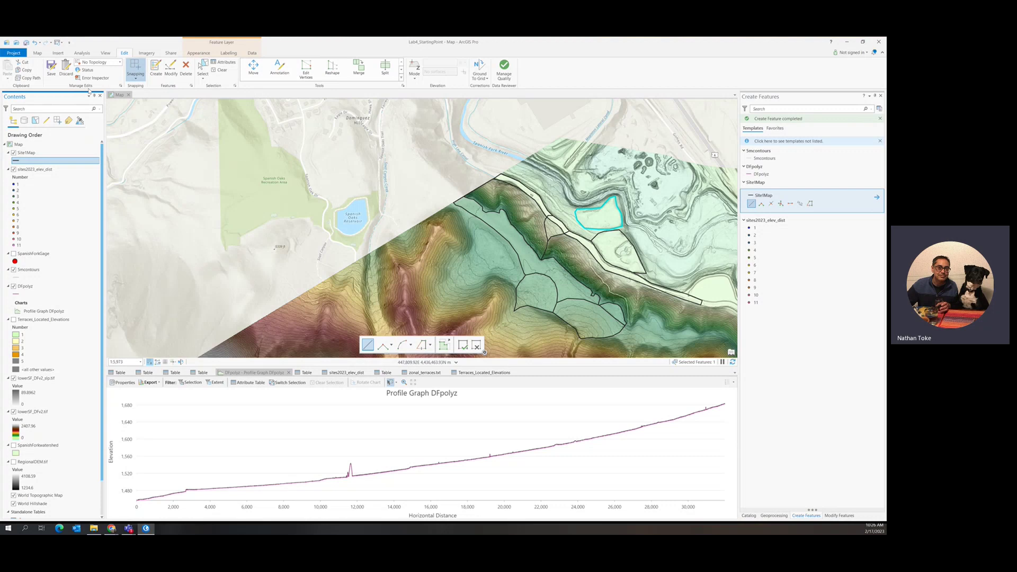
click(51, 69)
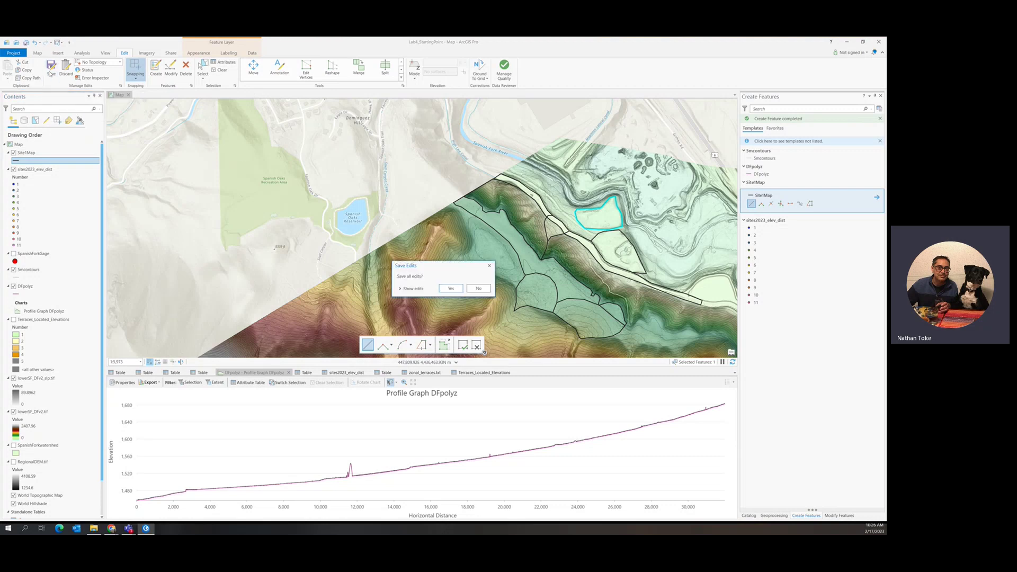
click(447, 288)
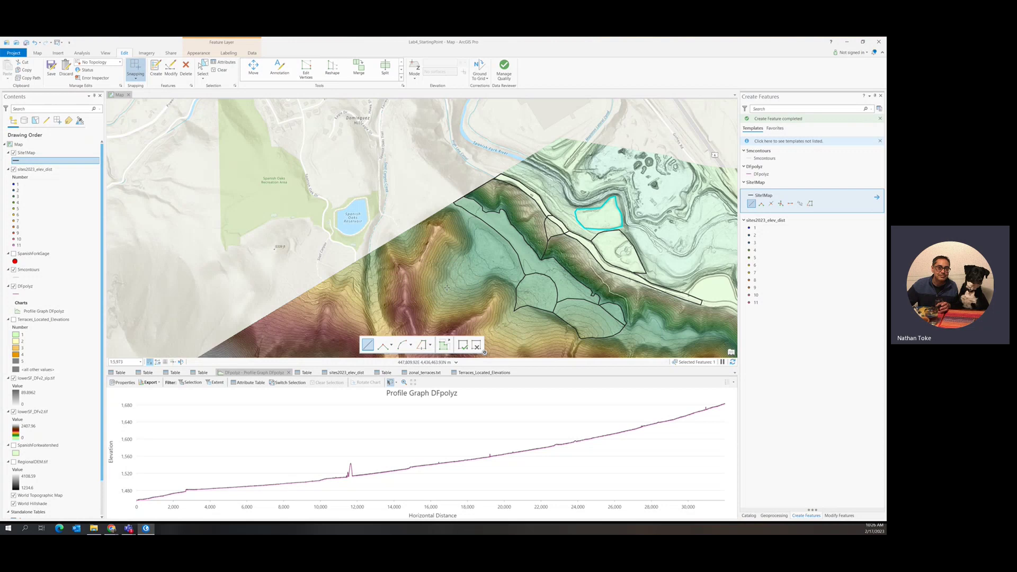
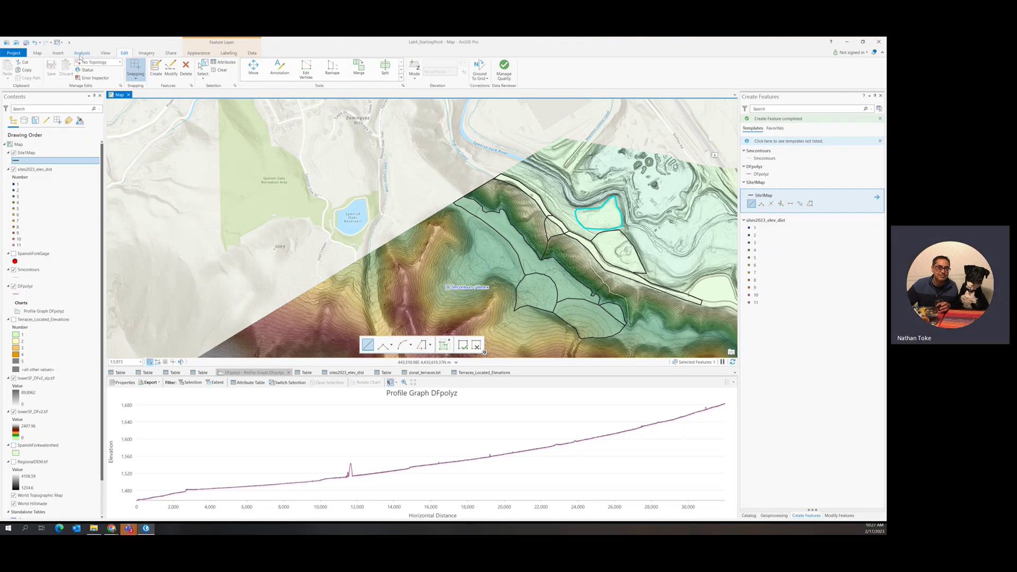
click(81, 56)
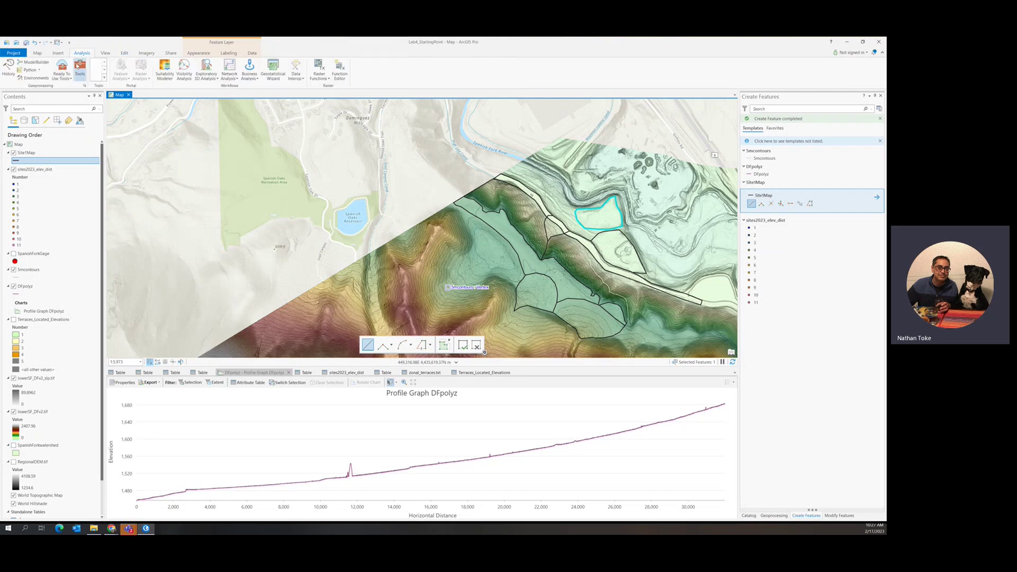
click(28, 154)
double_click(28, 154)
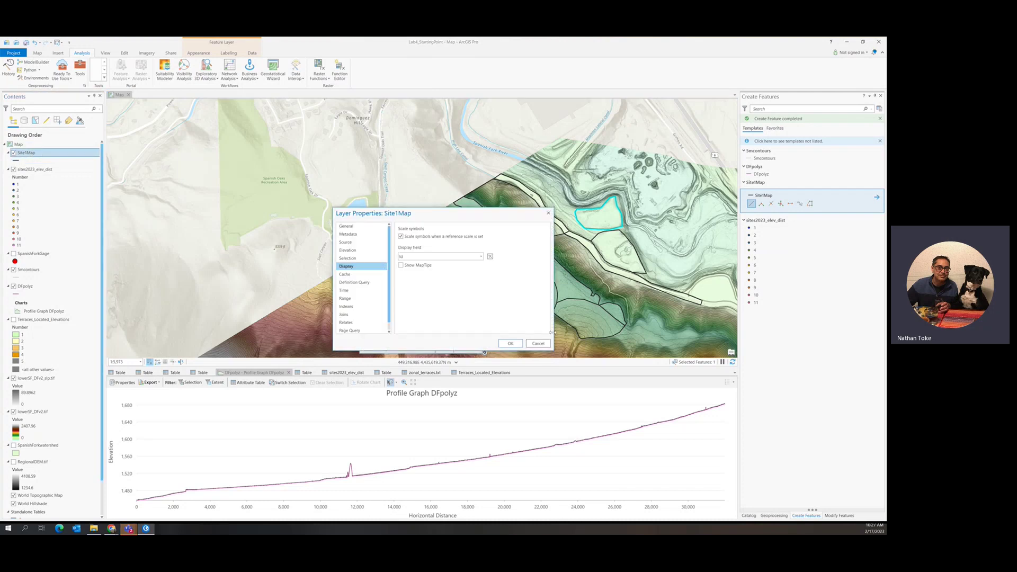
click(537, 346)
Rename the Site1Map layer as Site1Line
click(30, 154)
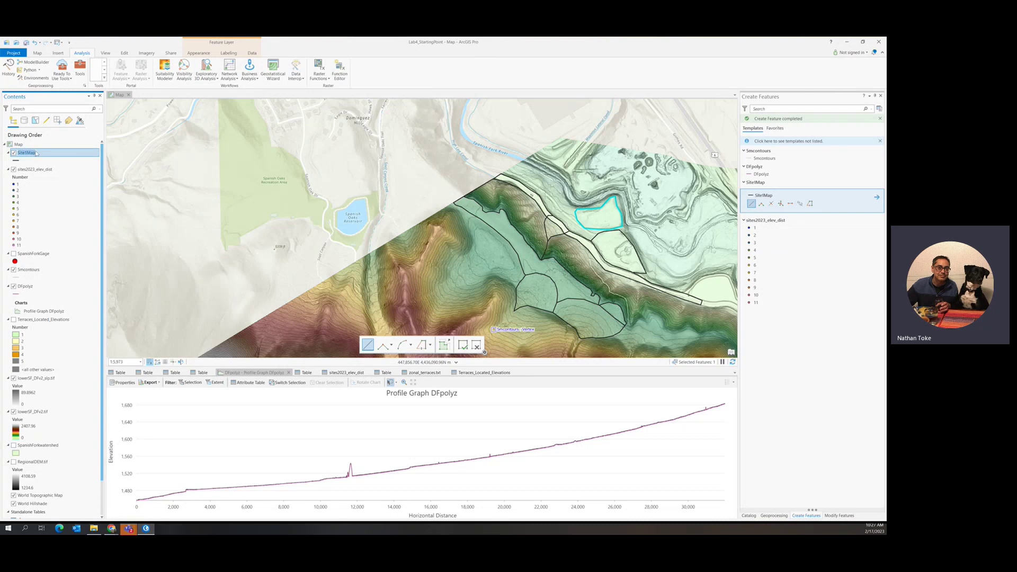
text(Site1Line)
key(Return)
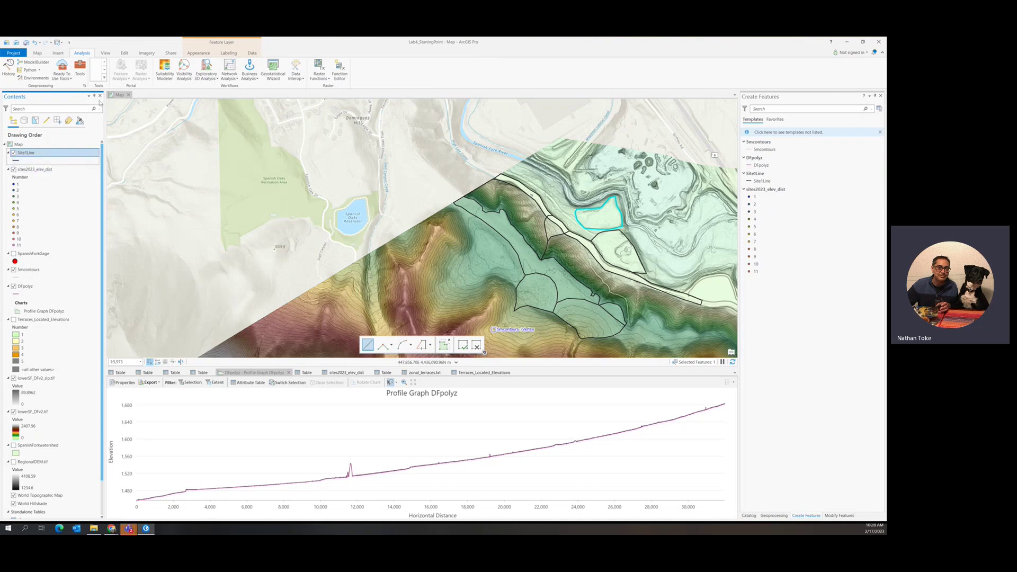
Search the geoprocessing tools for a line-to-polygon conversion using "lines to poly" and "line to p"
click(80, 68)
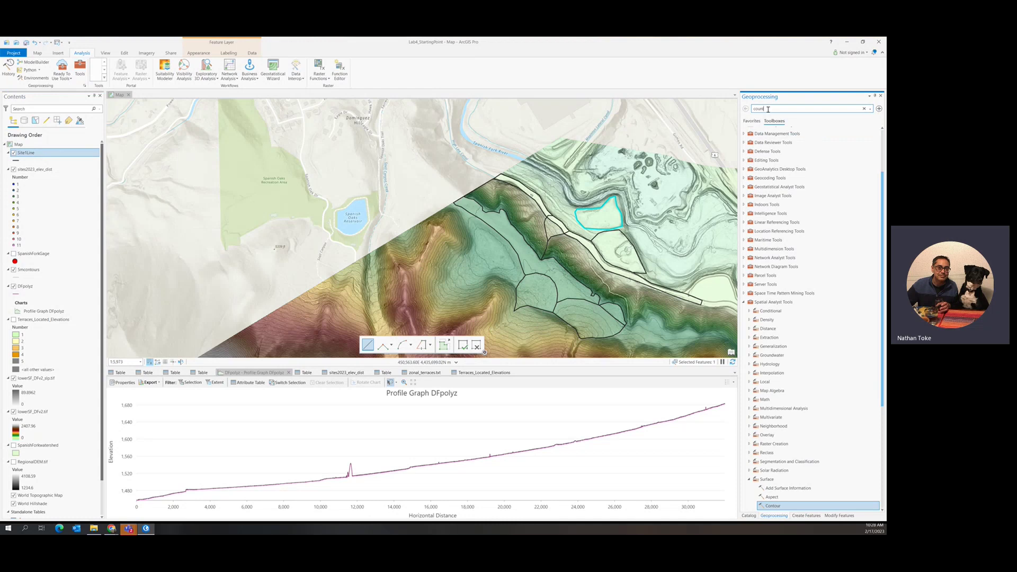
click(768, 109)
text(lines to poly)
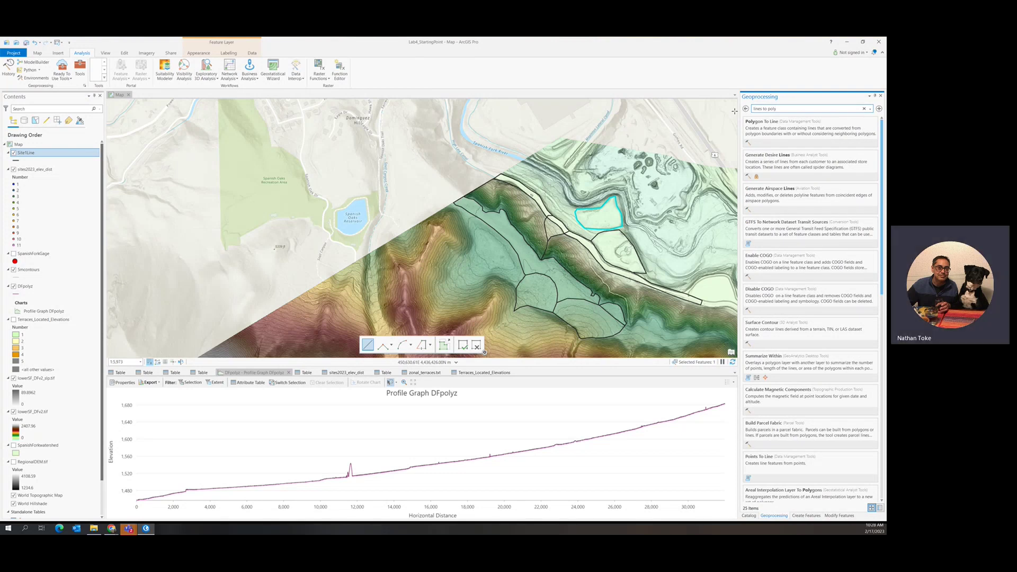
key(BackSpace)
key(BackSpace)
key(BackSpace)
key(BackSpace)
key(BackSpace)
key(BackSpace)
key(BackSpace)
key(BackSpace)
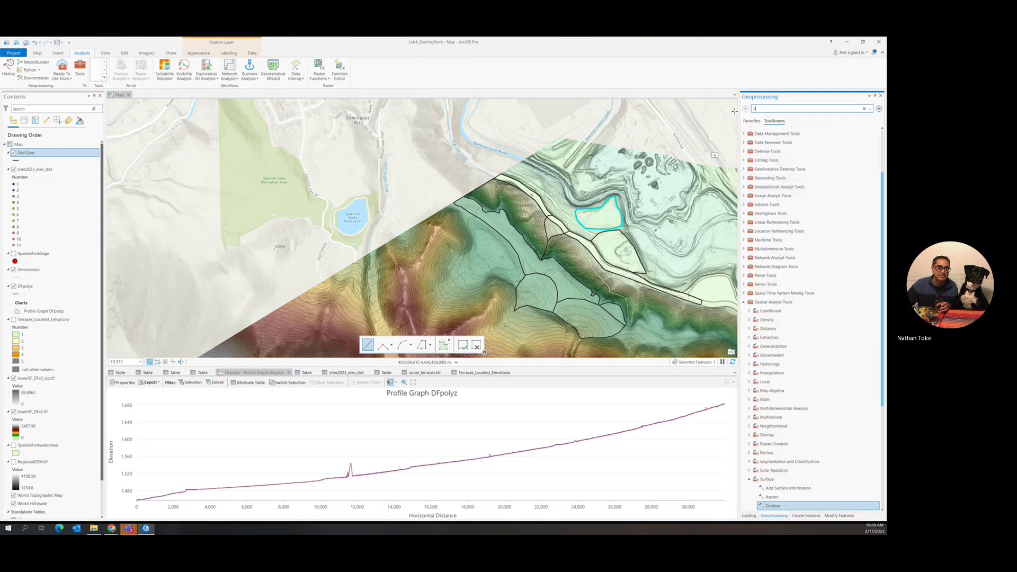
text(to p)
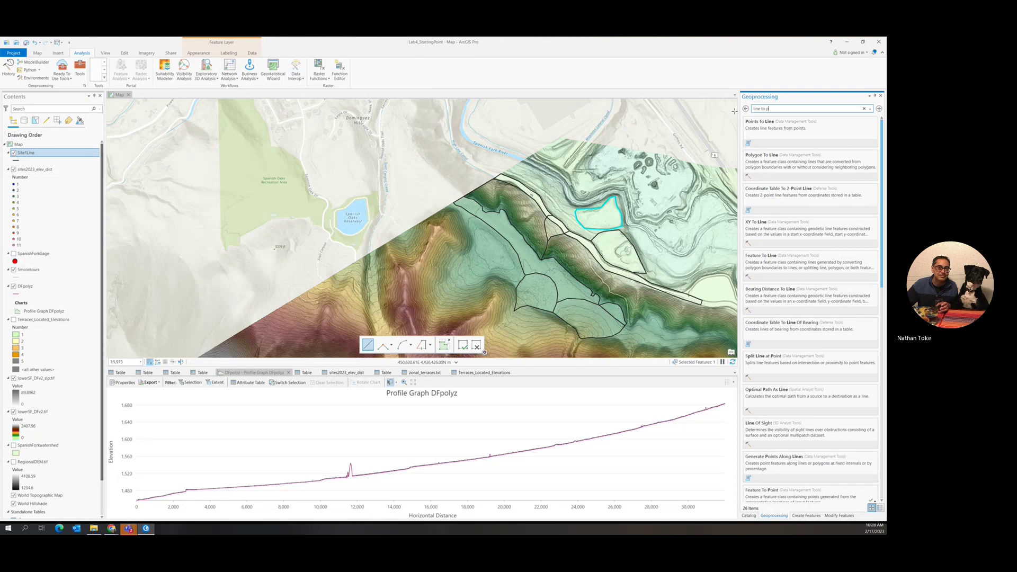
Find the conversion tool by searching for "feature to poly" and open Feature To Polygon from the Data Management Tools
key(BackSpace)
text(feature to poly)
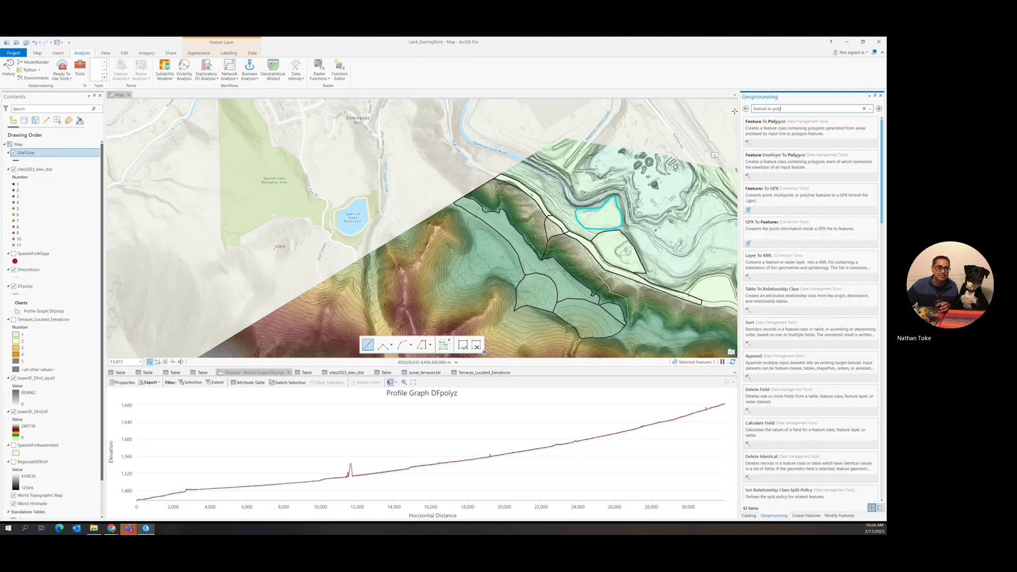
drag(797, 123, 800, 125)
click(800, 125)
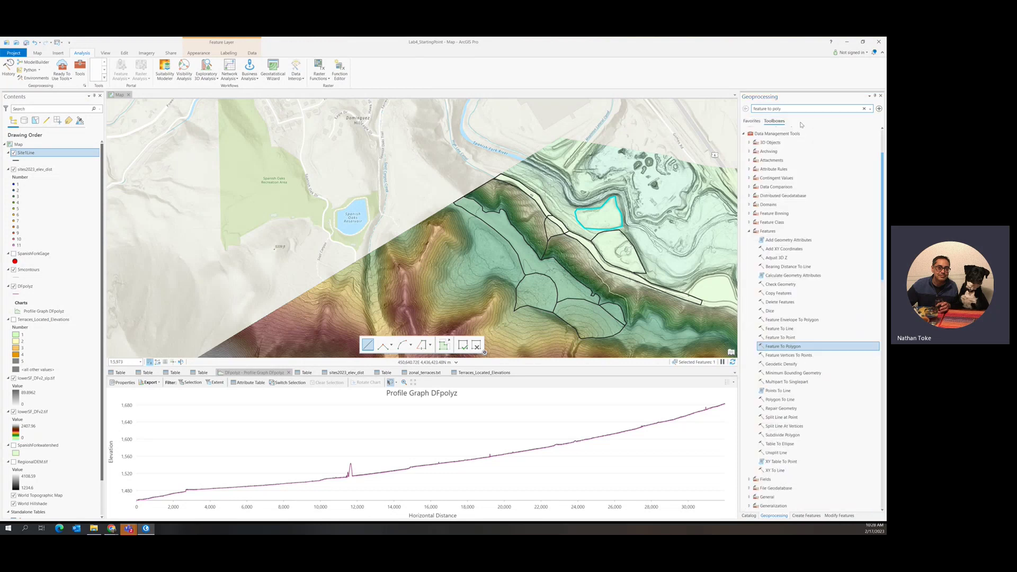
scroll(780, 245, up, 1)
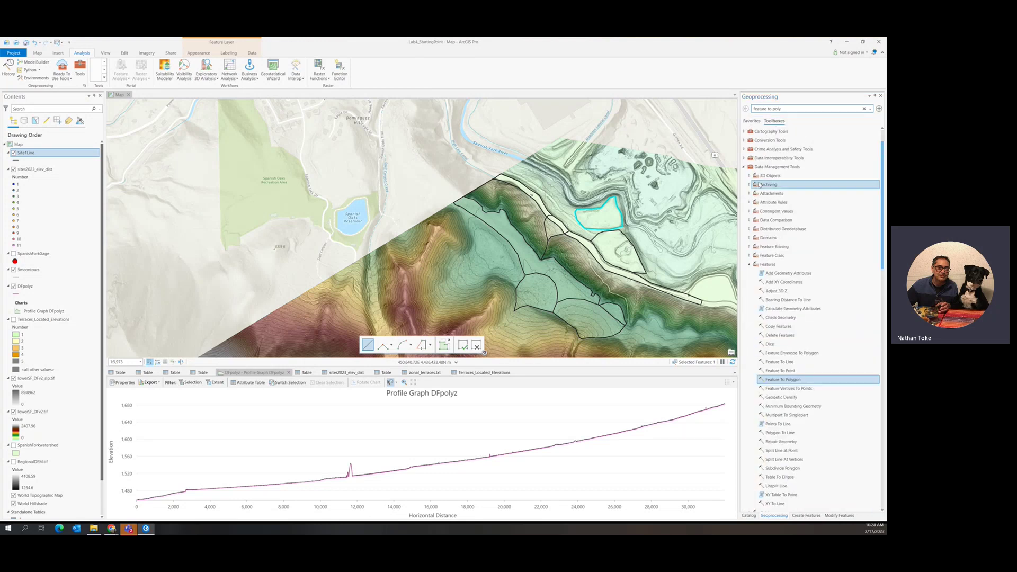
scroll(770, 274, down, 1)
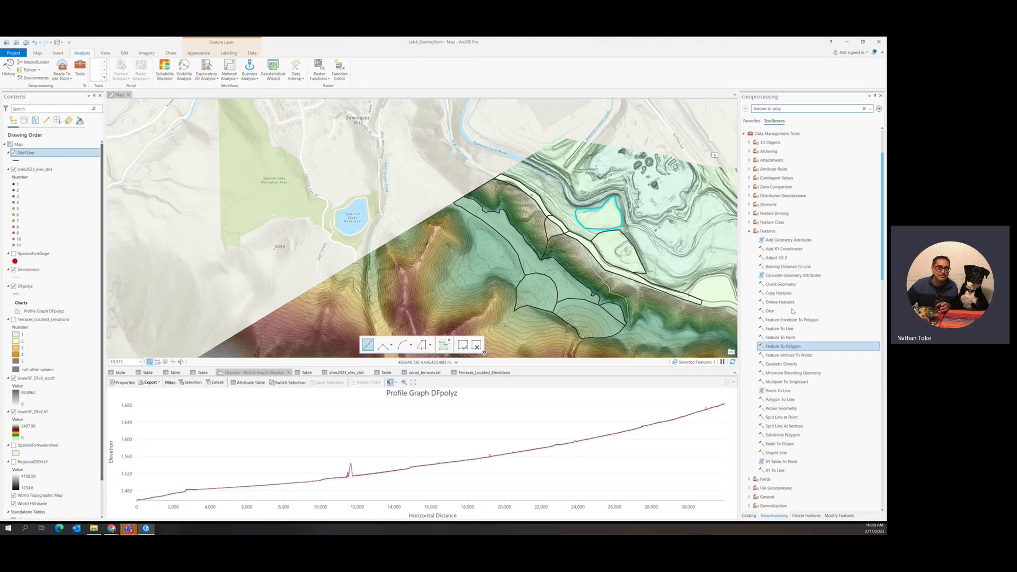
double_click(793, 346)
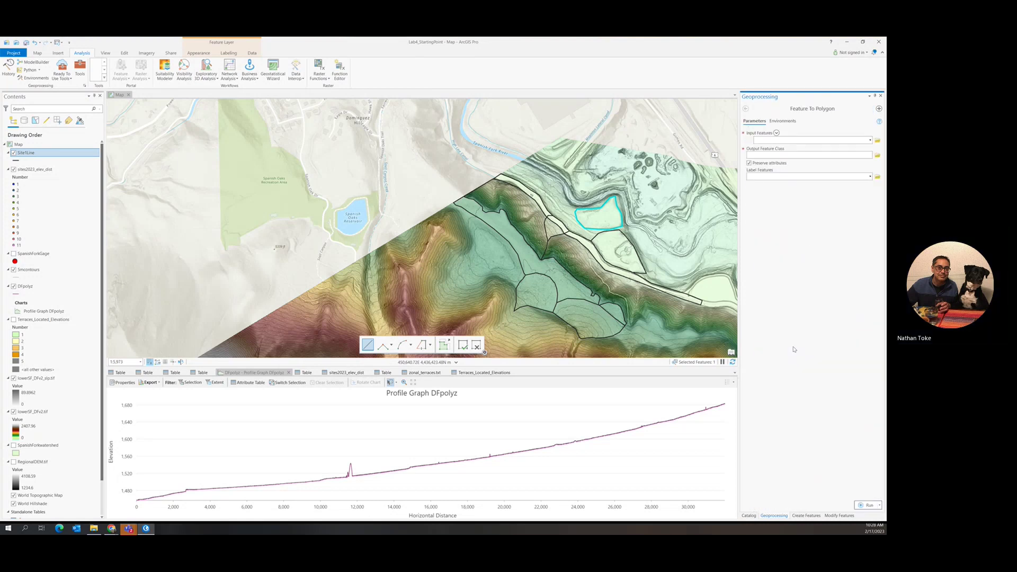
Run Feature To Polygon on Site1Line with output Site1Line_FeatureToPolygon, preserved attributes and no label features
click(870, 141)
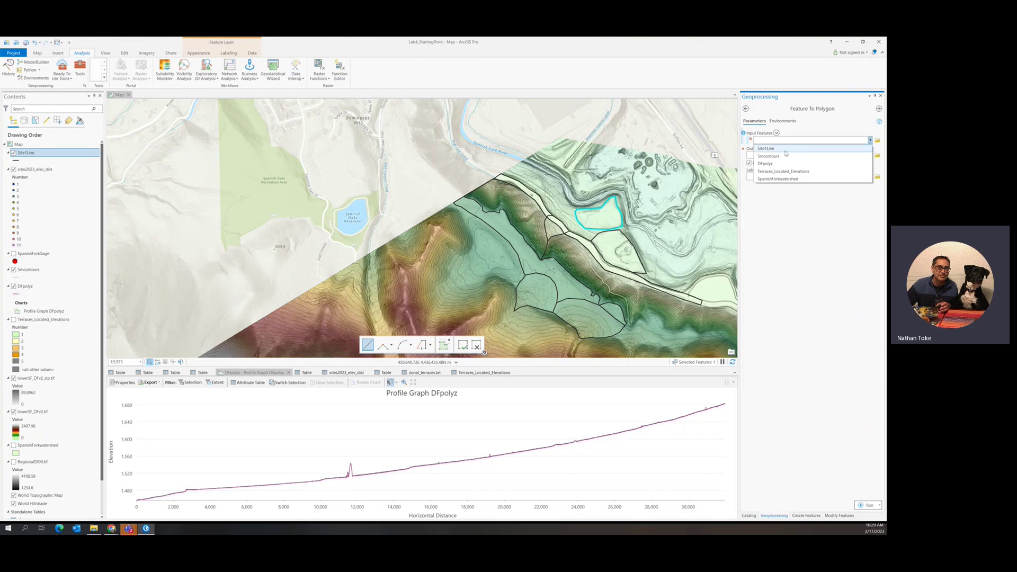
click(765, 148)
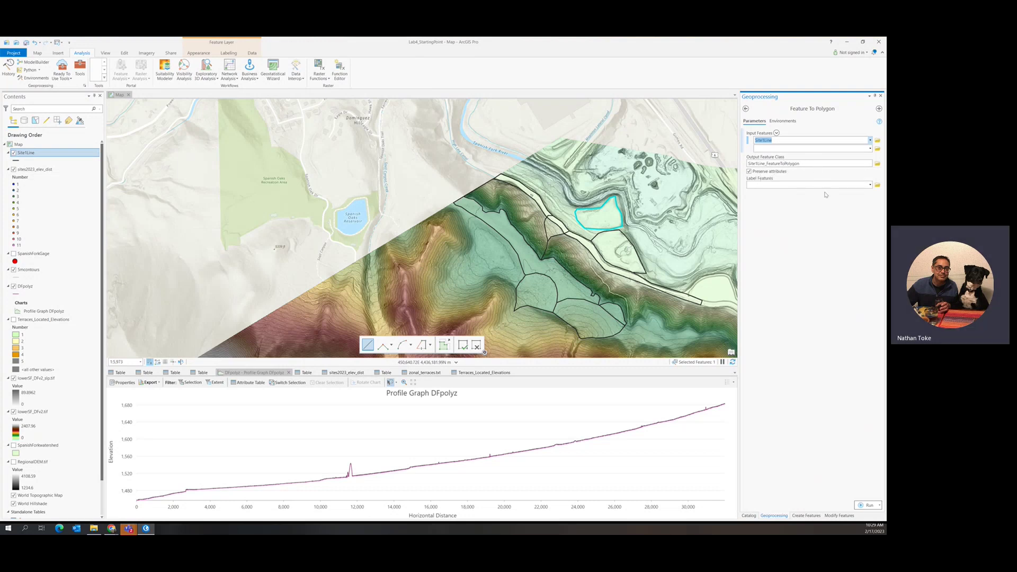
click(869, 185)
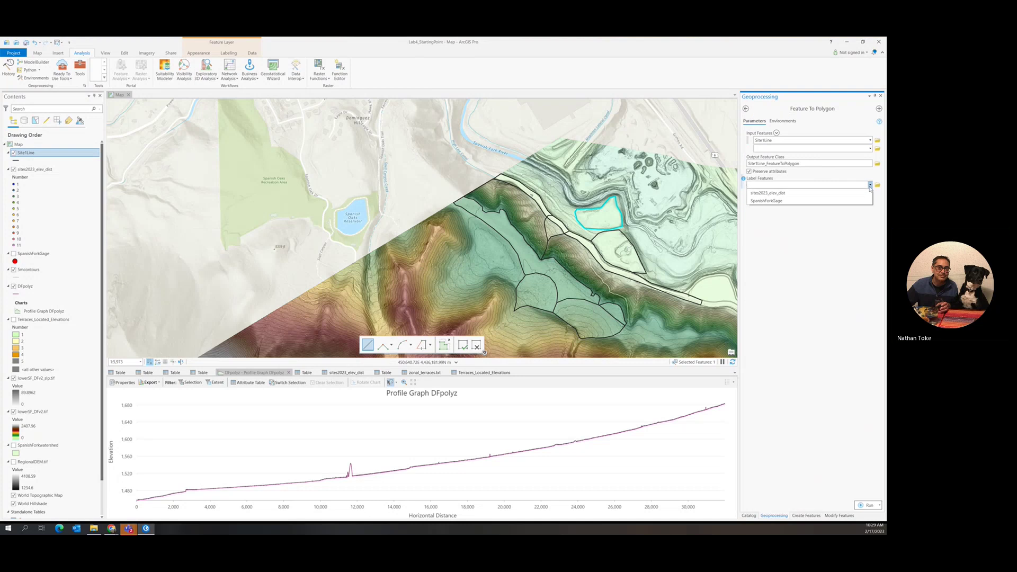
click(871, 273)
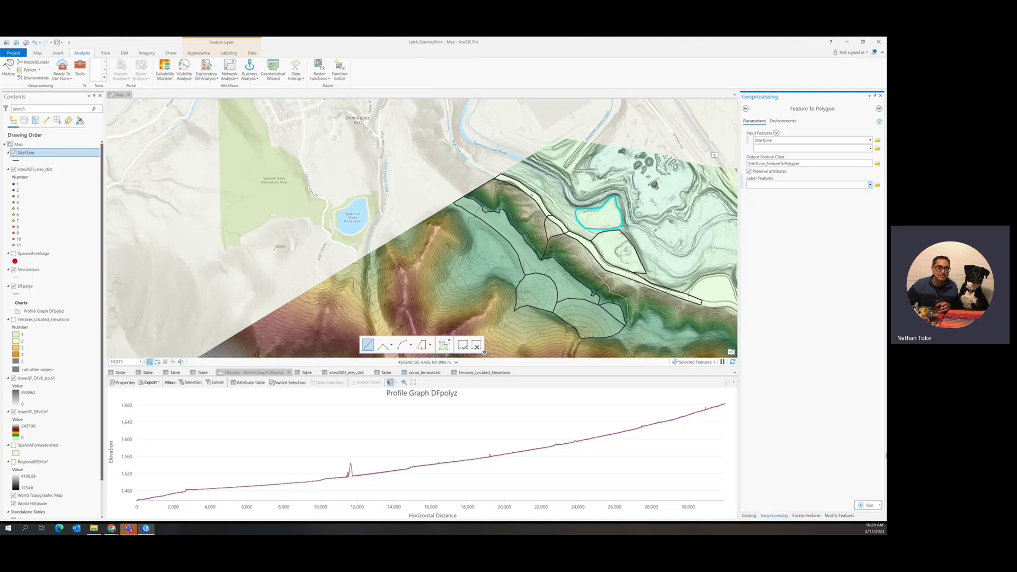
click(867, 505)
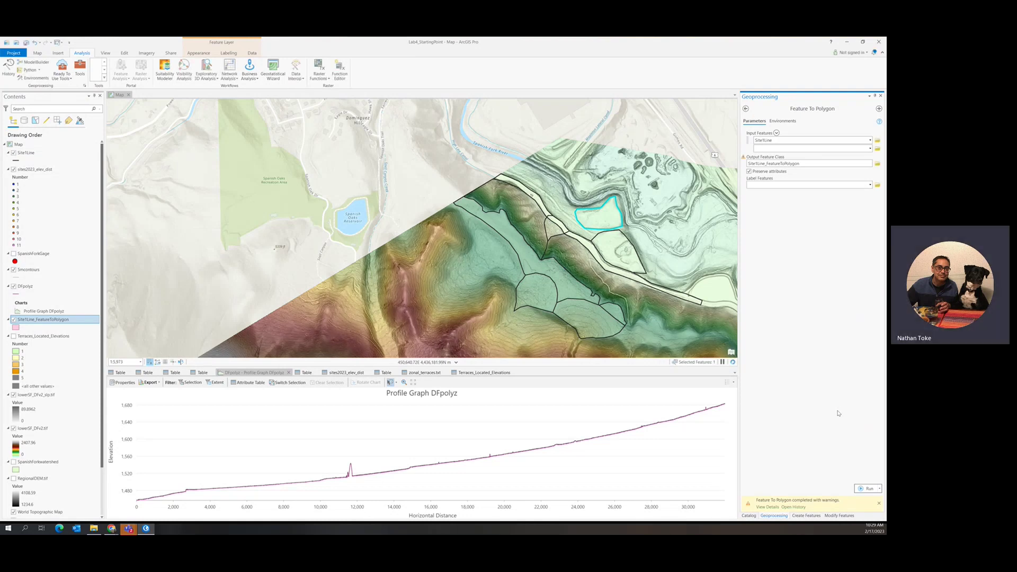
Examine the run's warning details and the attribute table of the Site1Line_FeatureToPolygon layer, closing both
click(767, 506)
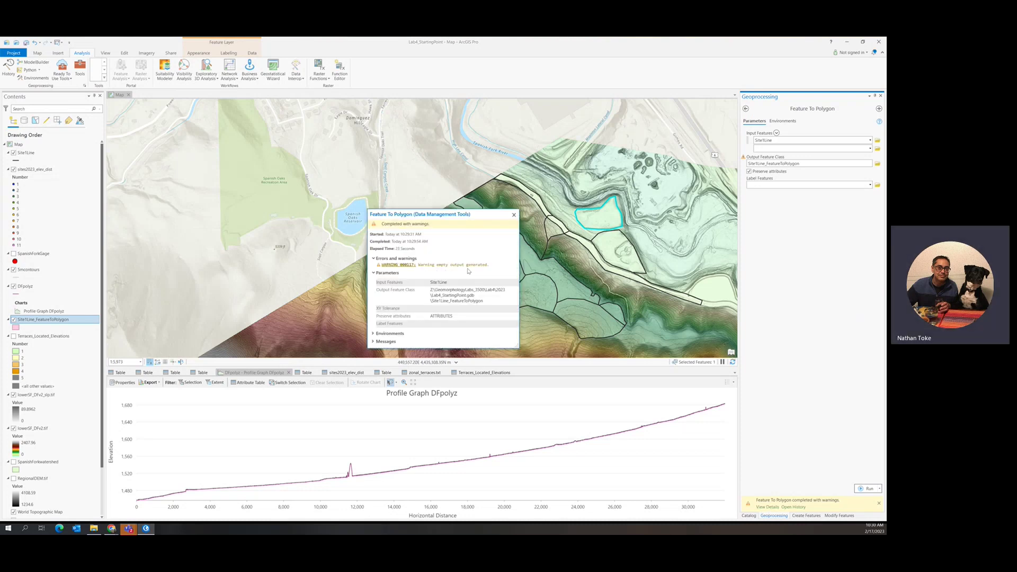
click(513, 214)
right_click(44, 320)
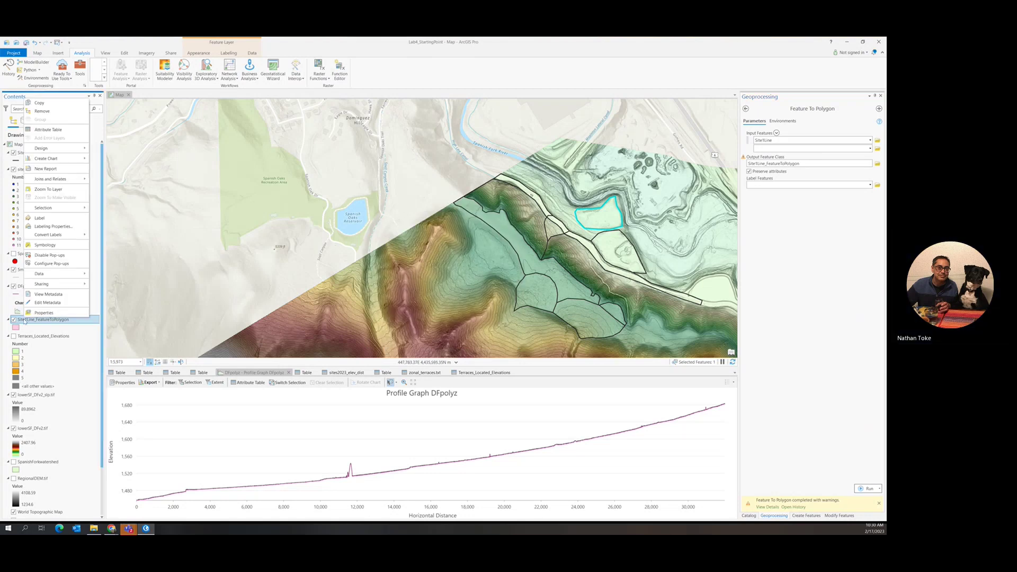
click(47, 129)
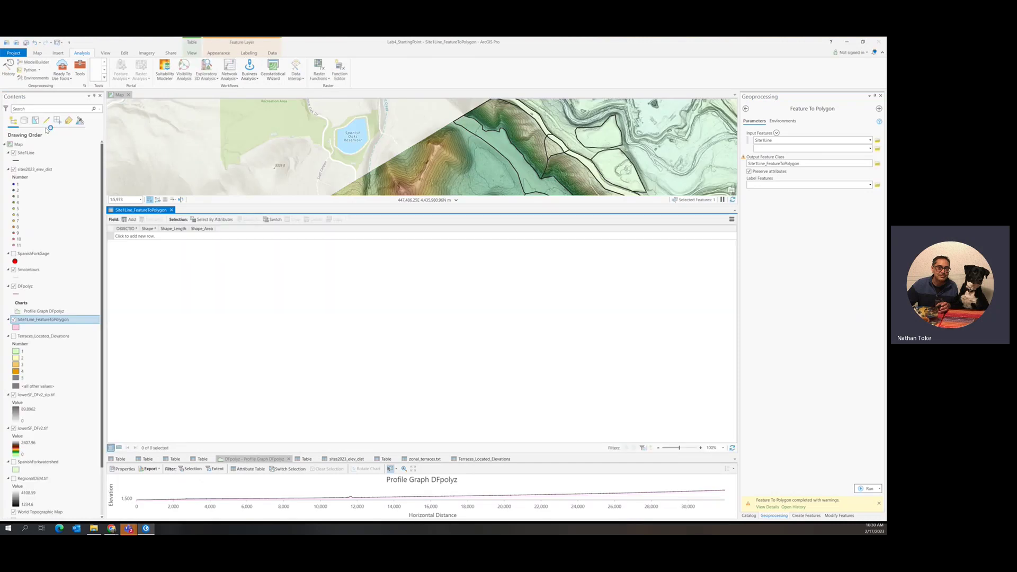
click(171, 210)
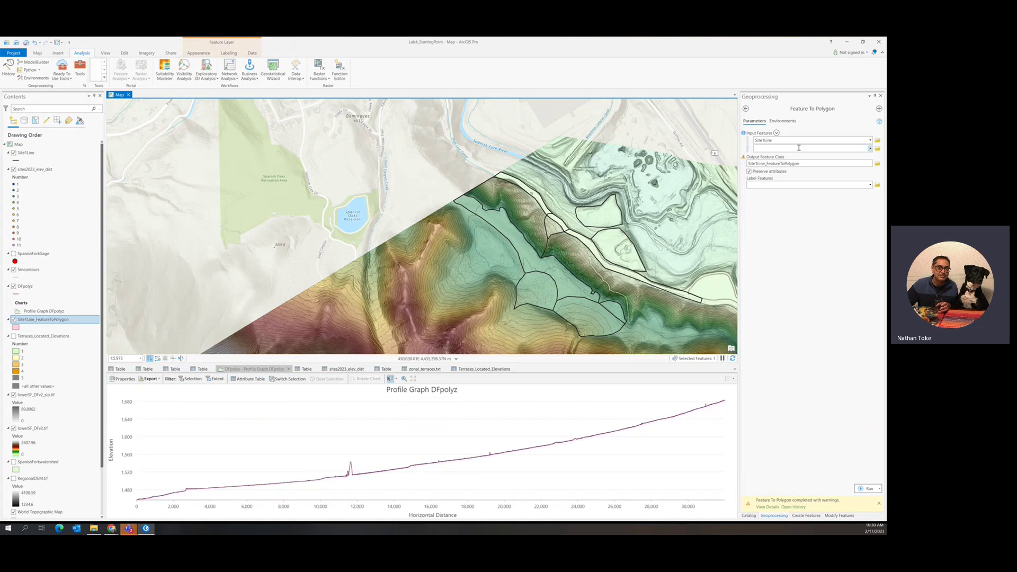
Rerun Feature To Polygon on Site1Line without preserving attributes, saving the output as site1polygons.shp in the 2023 folder
click(862, 163)
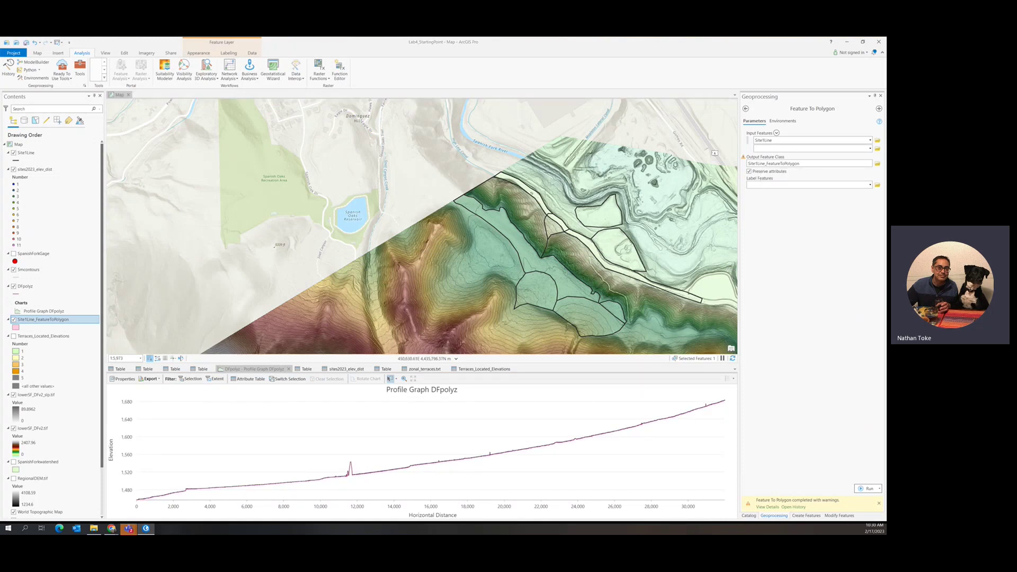
click(876, 163)
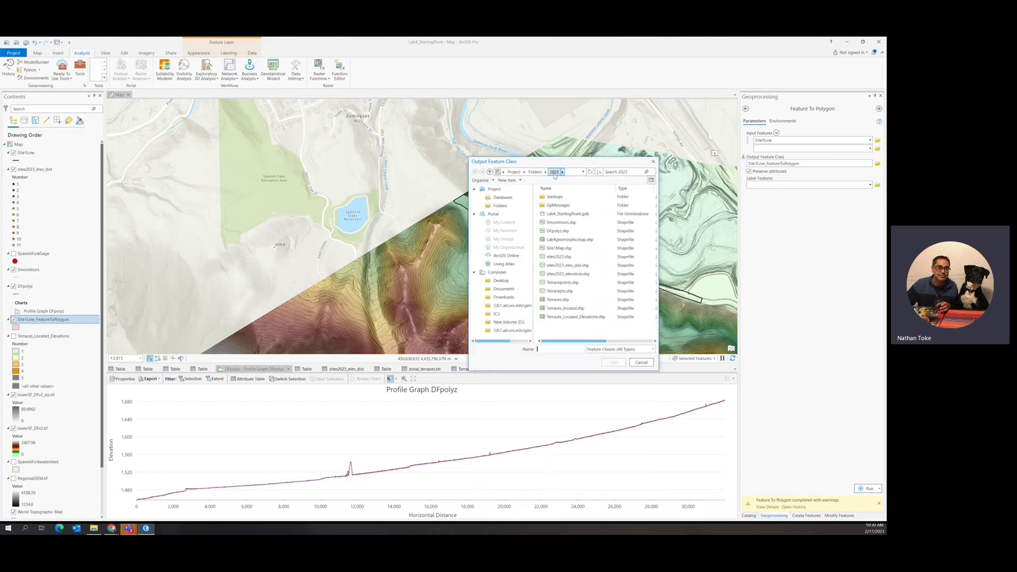
click(553, 349)
text(site1)
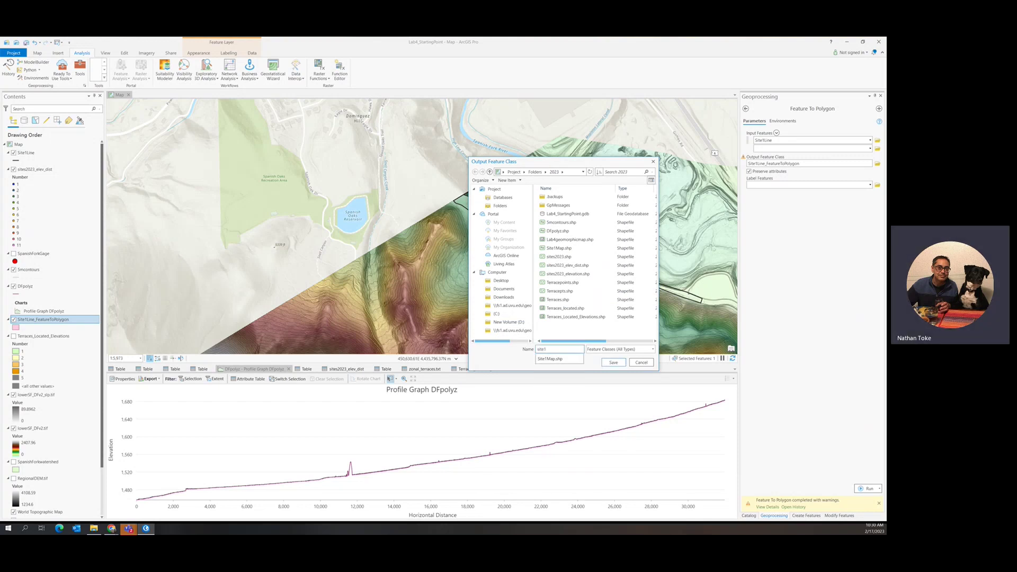
text(polygons.shp)
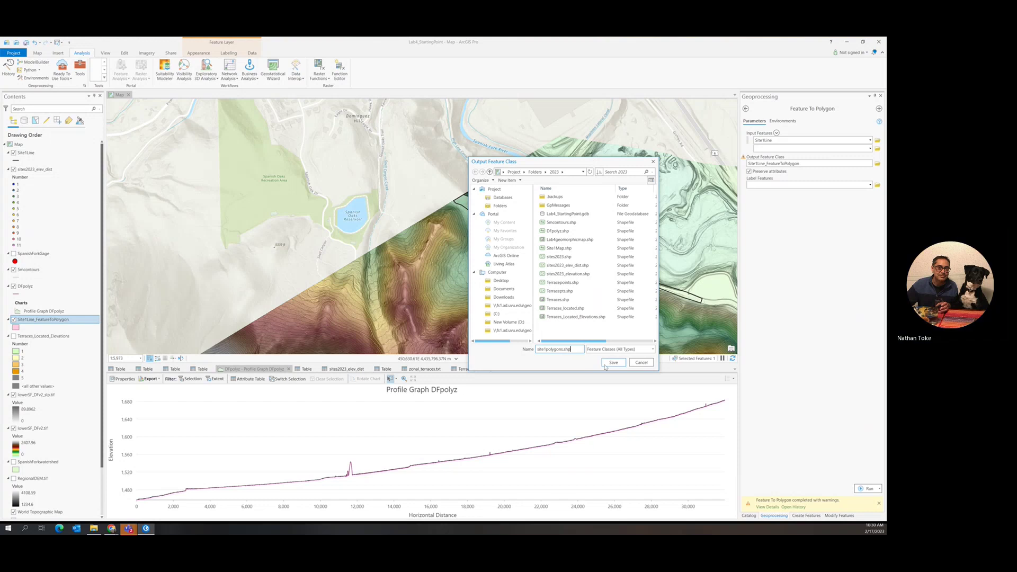
click(612, 362)
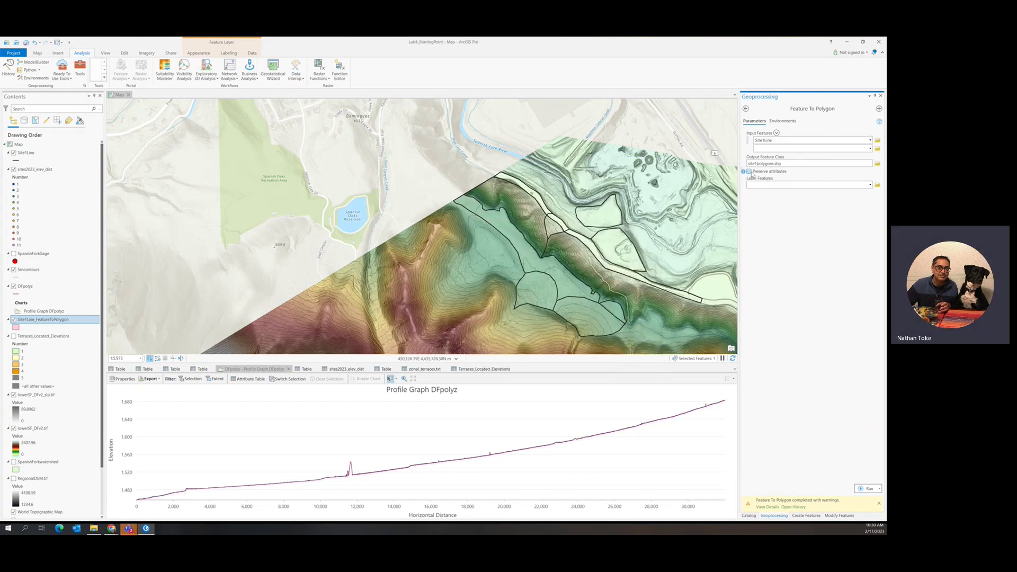
click(864, 488)
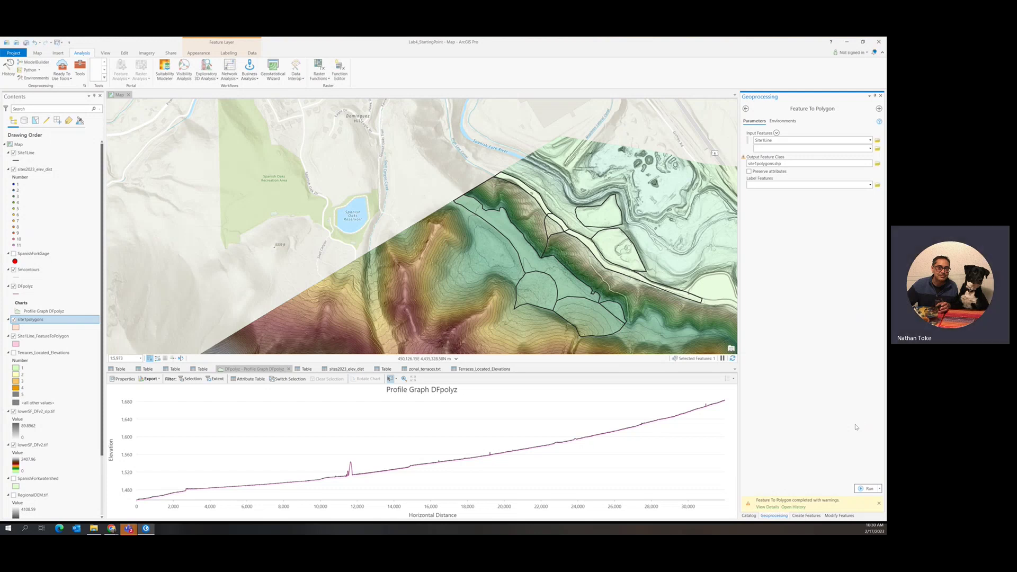
Check the warning details of the second run and remove the Site1Line_FeatureToPolygon layer from the map
click(766, 507)
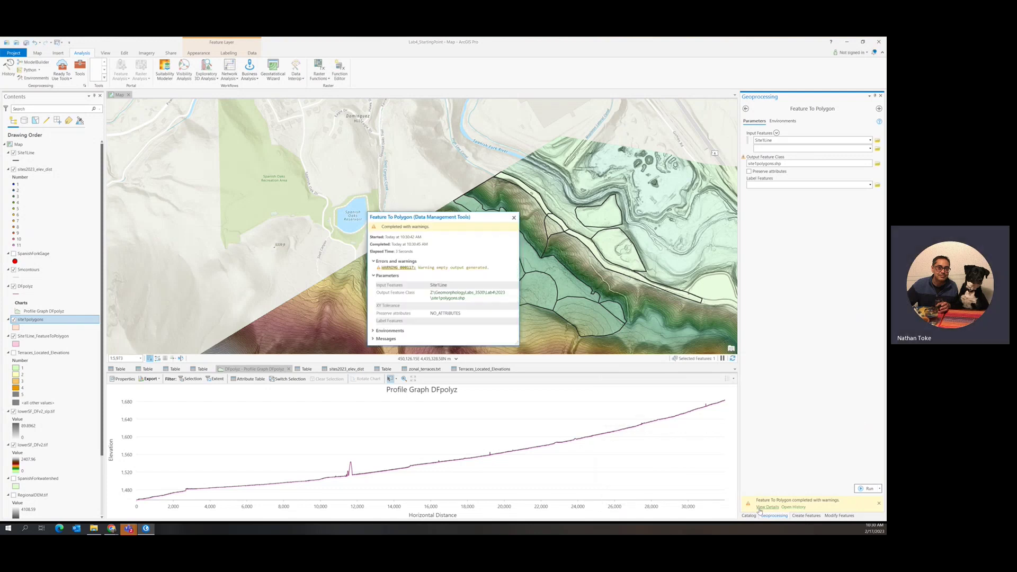
click(513, 217)
right_click(47, 336)
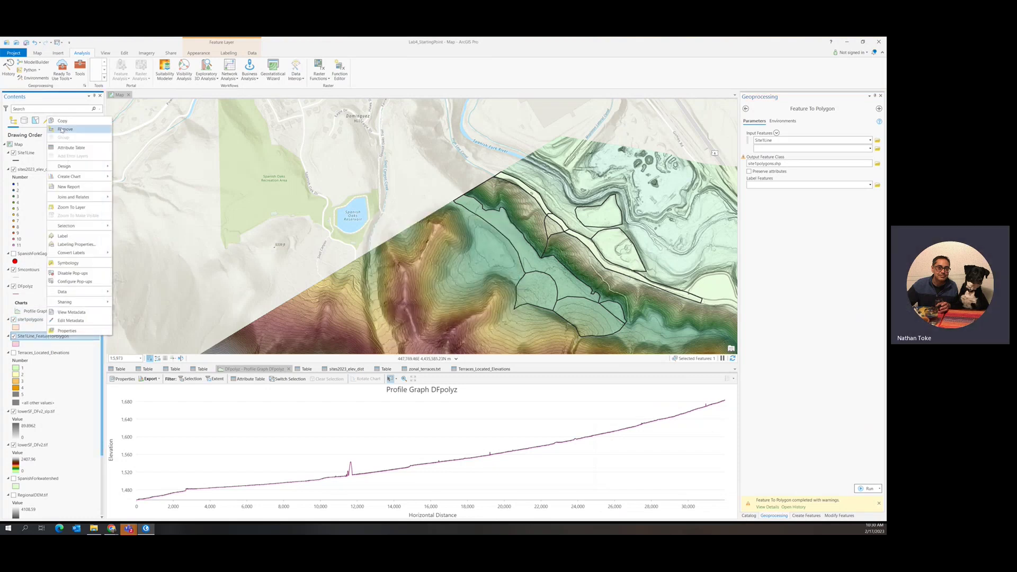
click(62, 130)
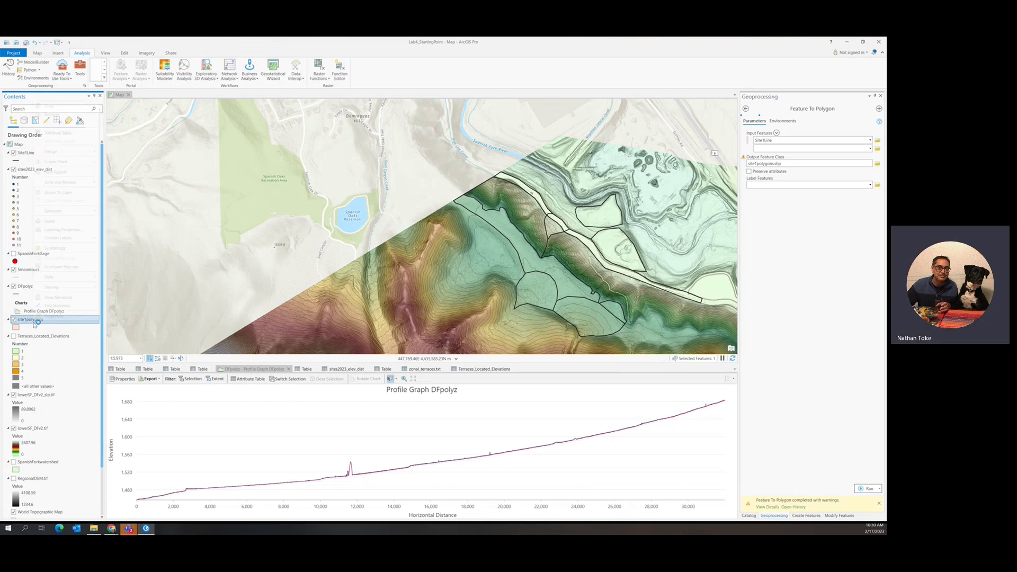
Inspect the attribute table of the site1polygons layer, close it and remove that layer from the map
right_click(34, 320)
click(59, 132)
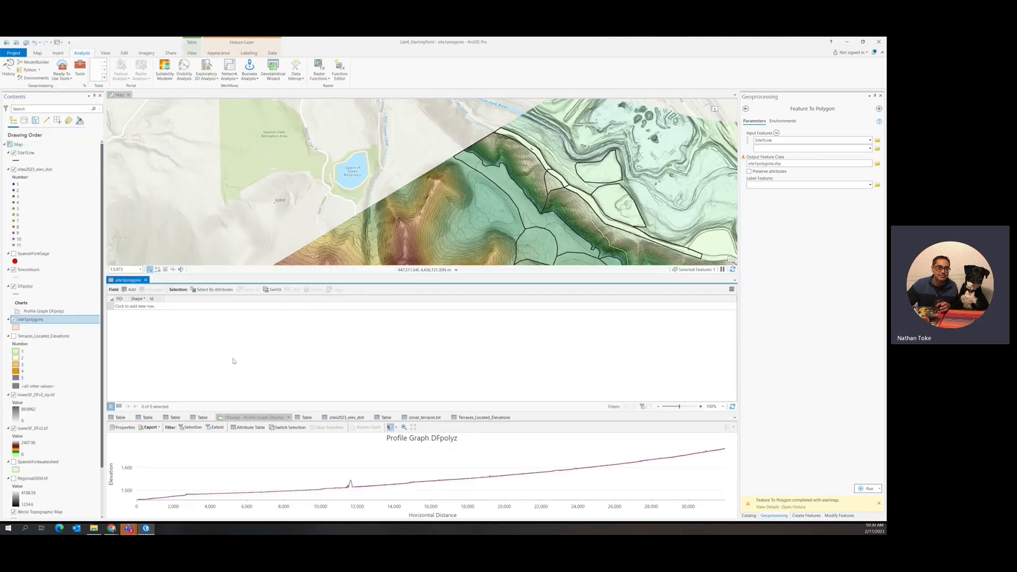
click(145, 280)
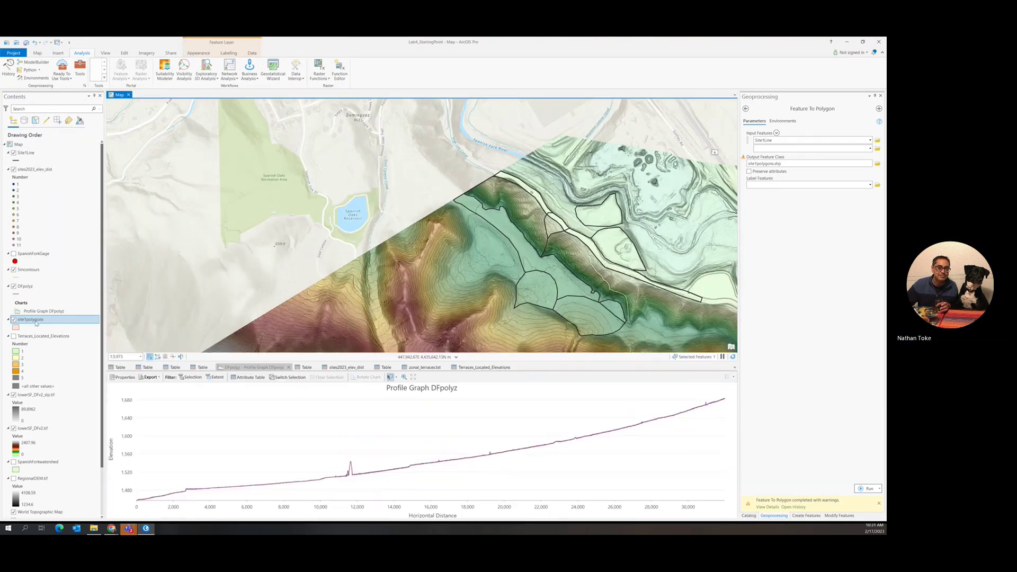
right_click(34, 319)
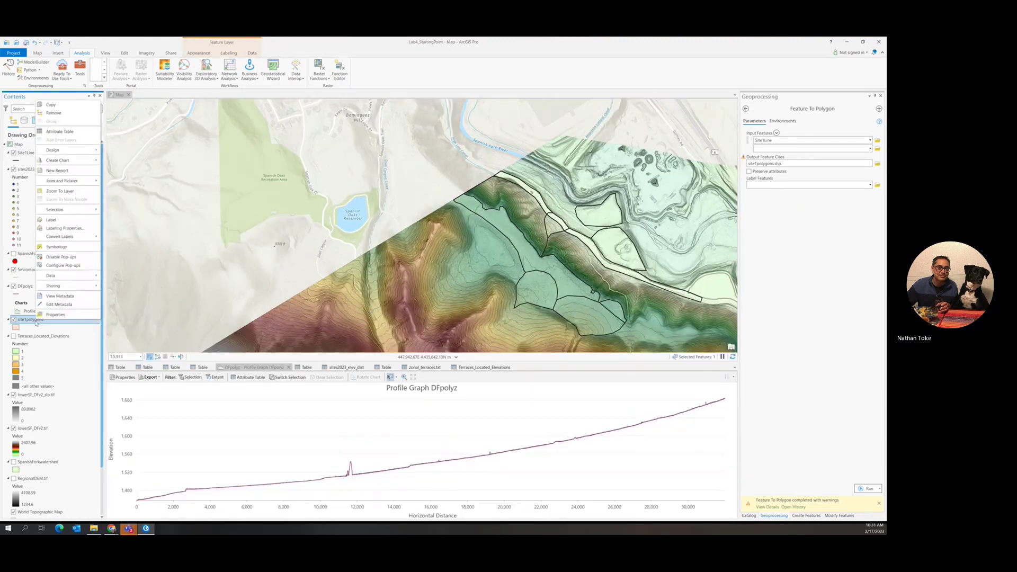
click(53, 113)
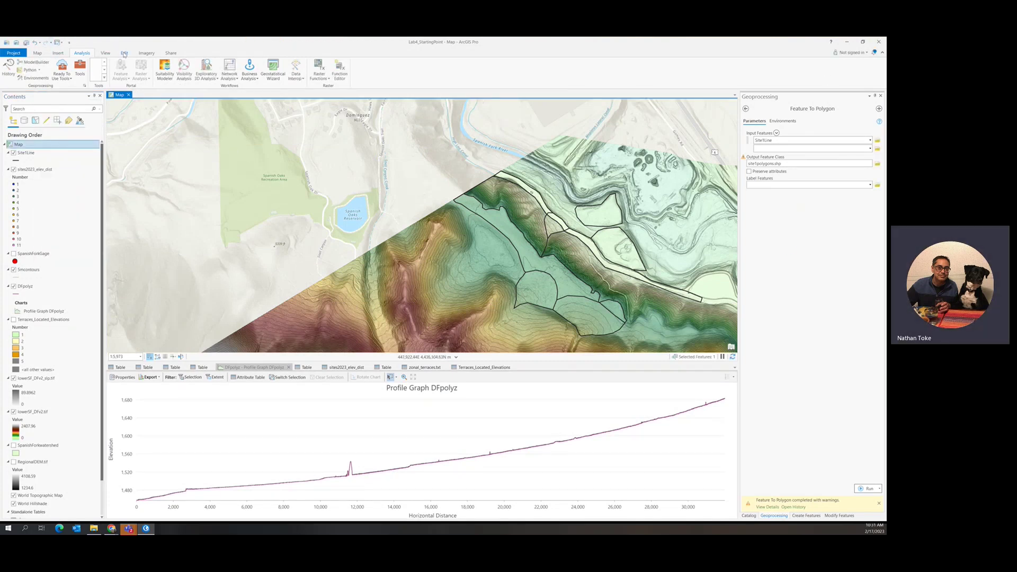
Inspect the Site1Line attribute table, plus the label feature choices and output dataset warning of Feature To Polygon
click(124, 53)
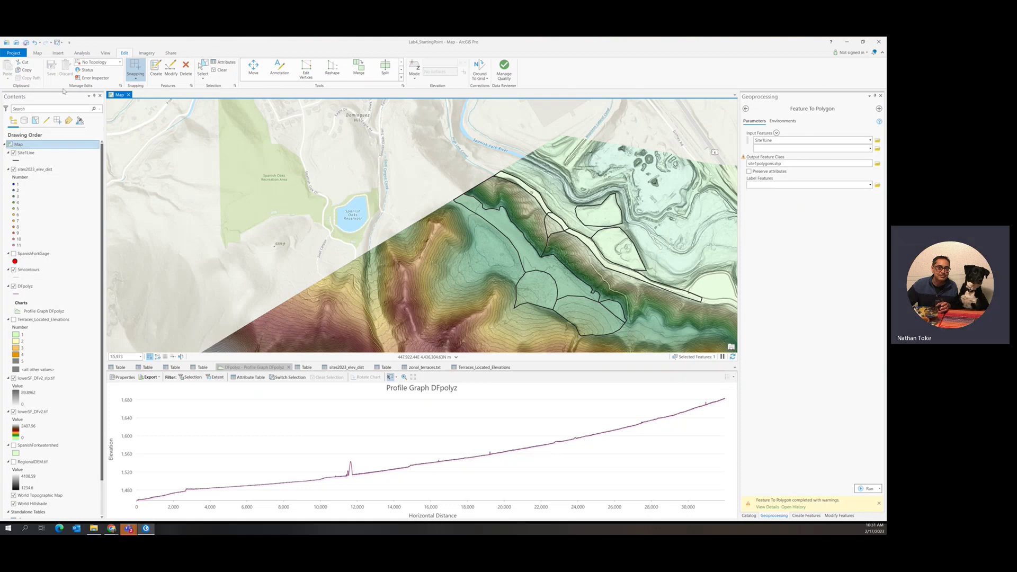
right_click(21, 153)
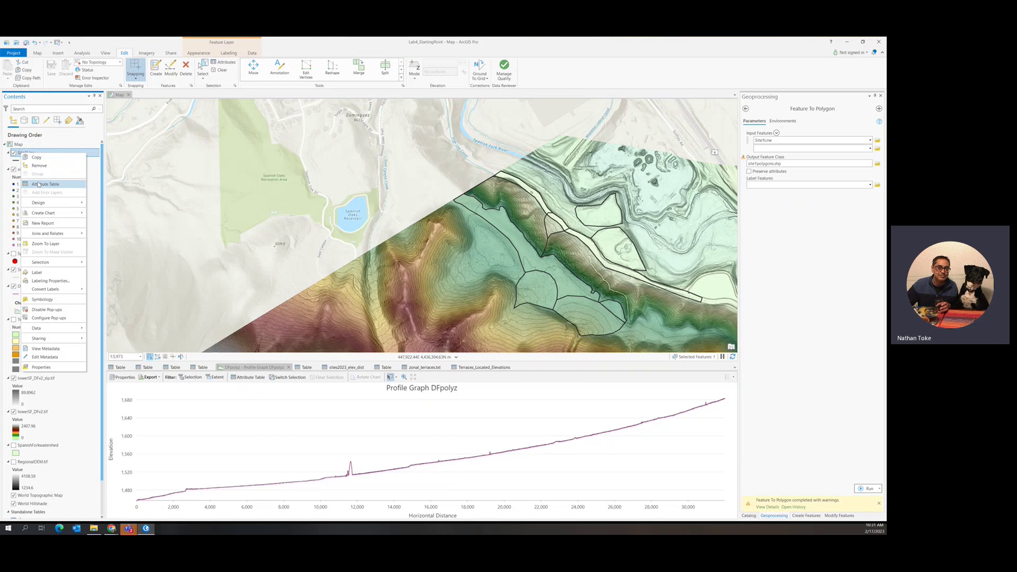
click(38, 185)
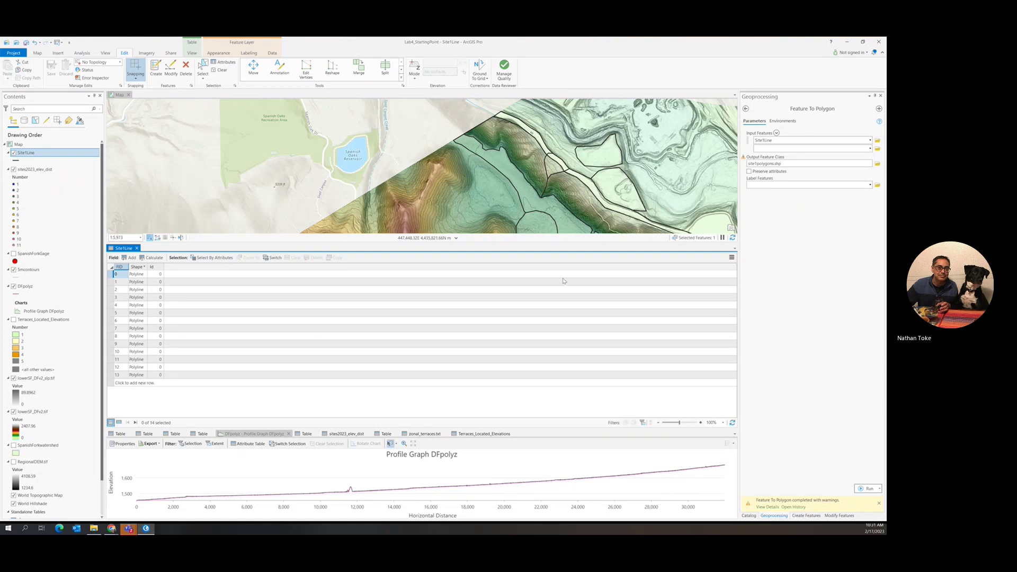
click(870, 185)
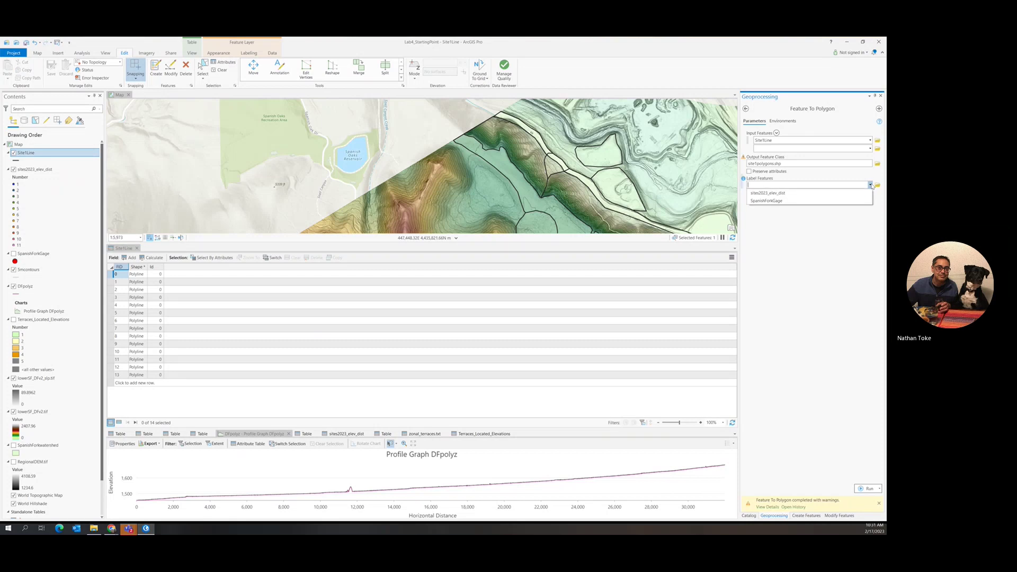
click(870, 185)
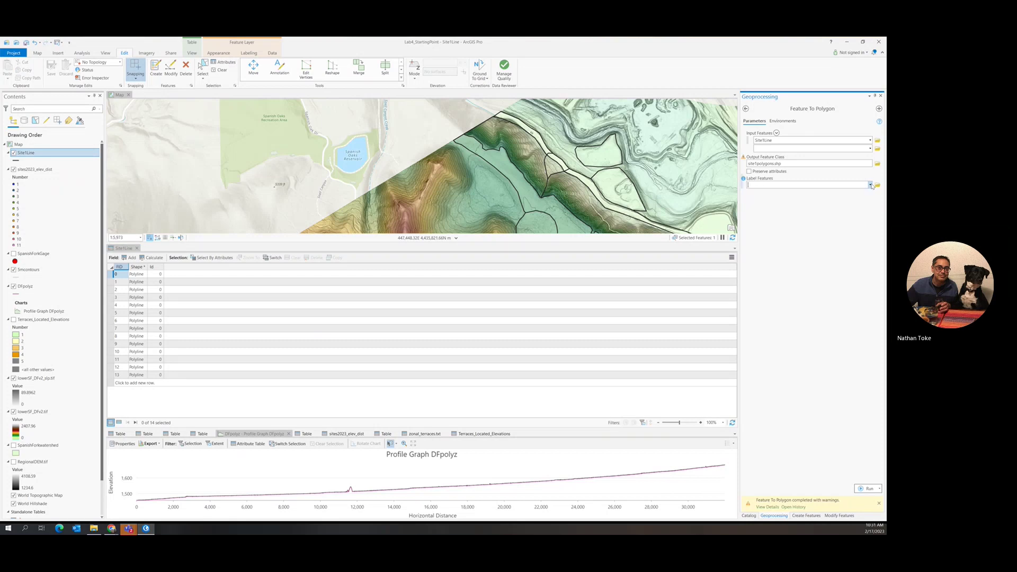
mouse_move(744, 179)
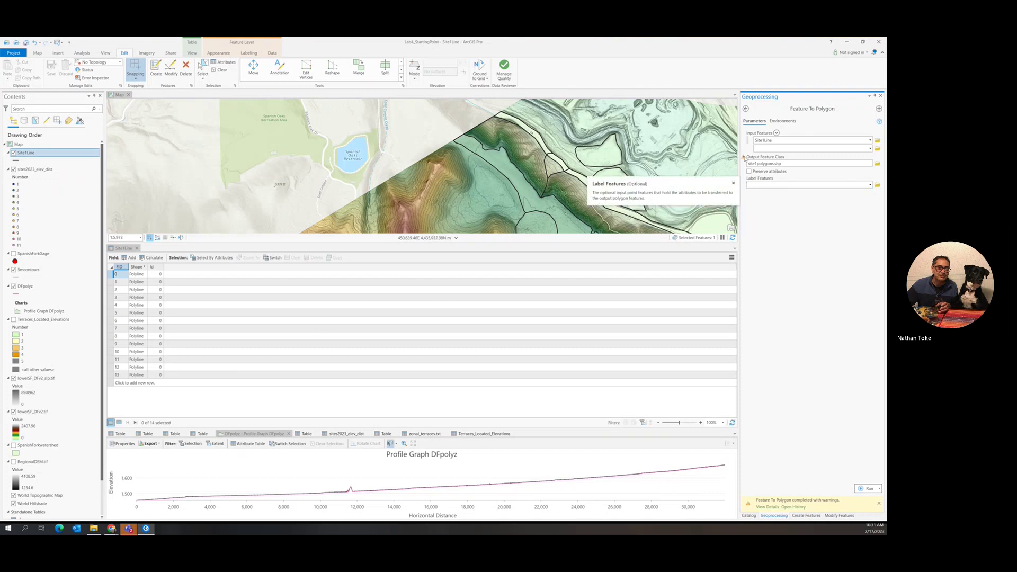
mouse_move(744, 158)
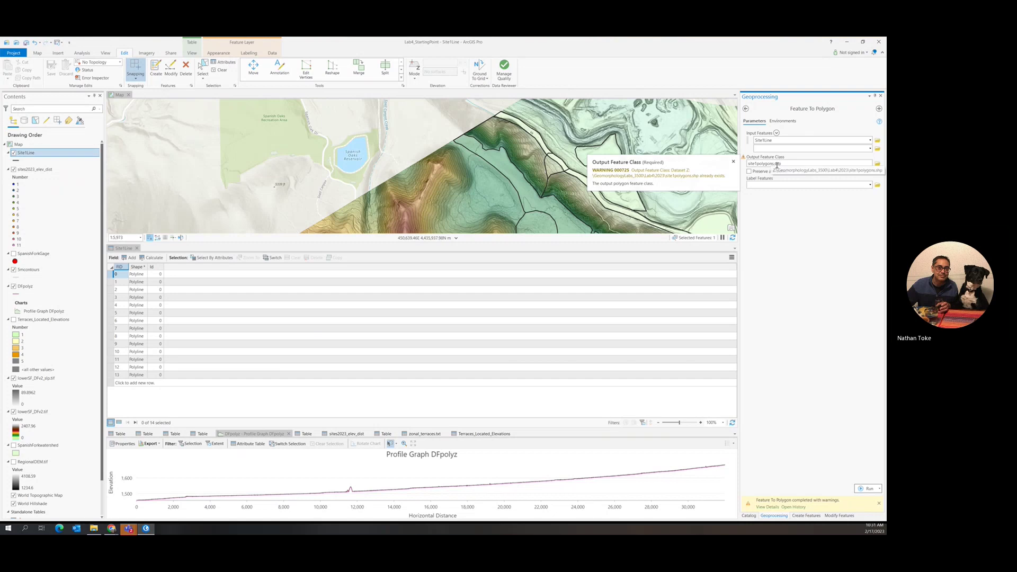
Set the output coordinate system of Feature To Polygon to NAD_1983_UTM_Zone_12N in its environment settings
click(795, 121)
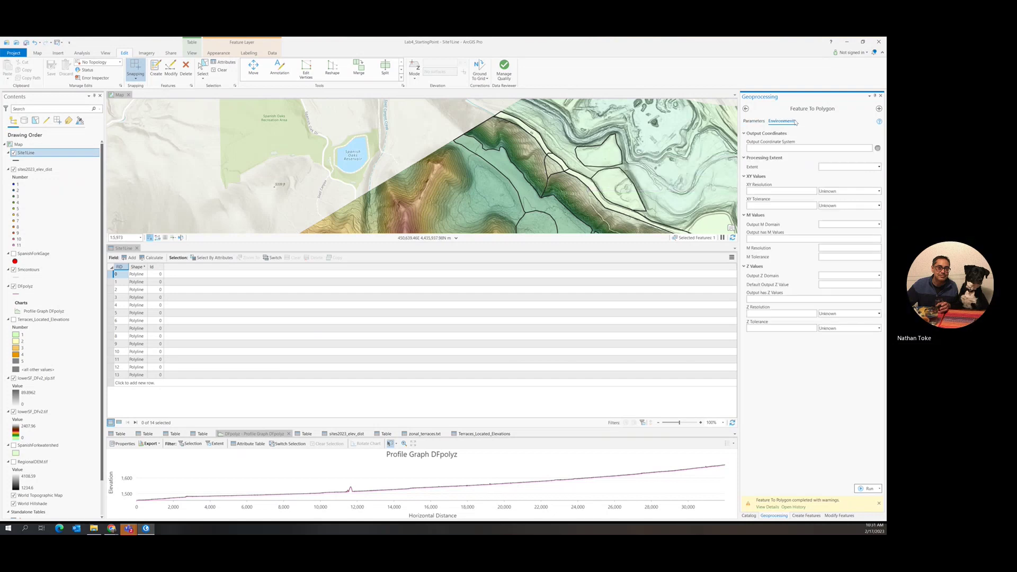
click(869, 149)
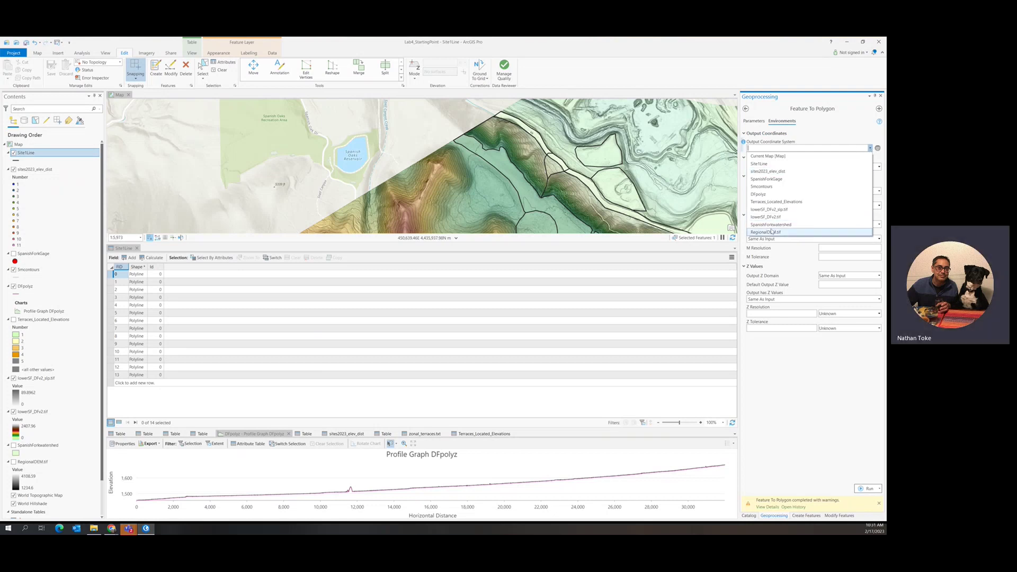
click(771, 208)
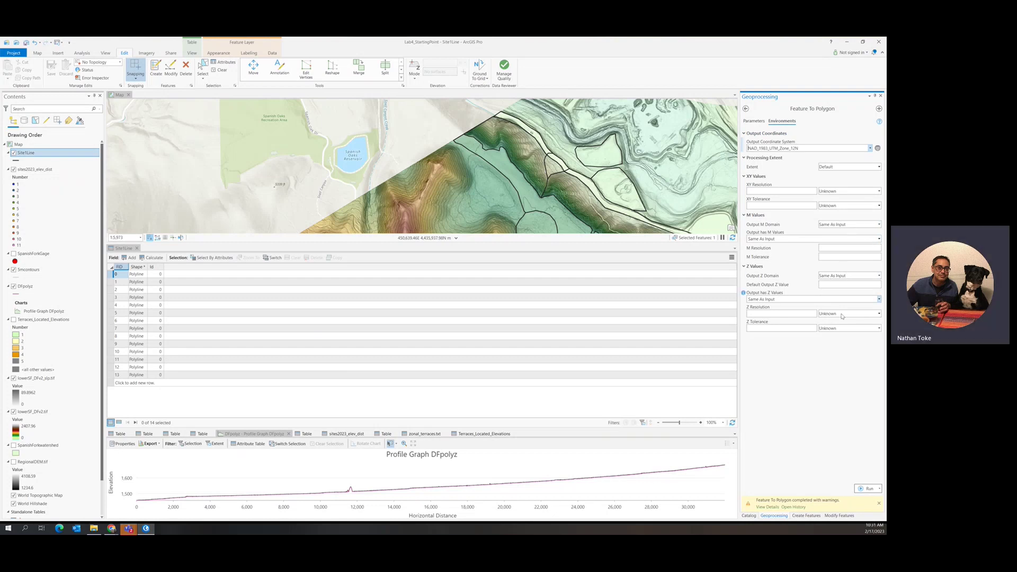
click(750, 121)
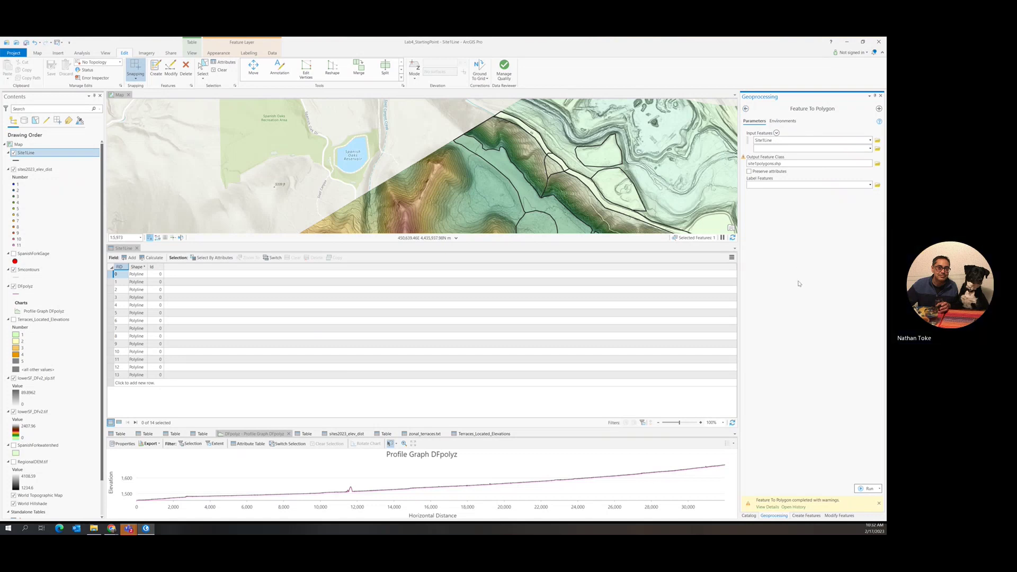
Close the Site1Line table and rerun Feature To Polygon with Site1Line as input and site1polygons.shp as output
click(136, 248)
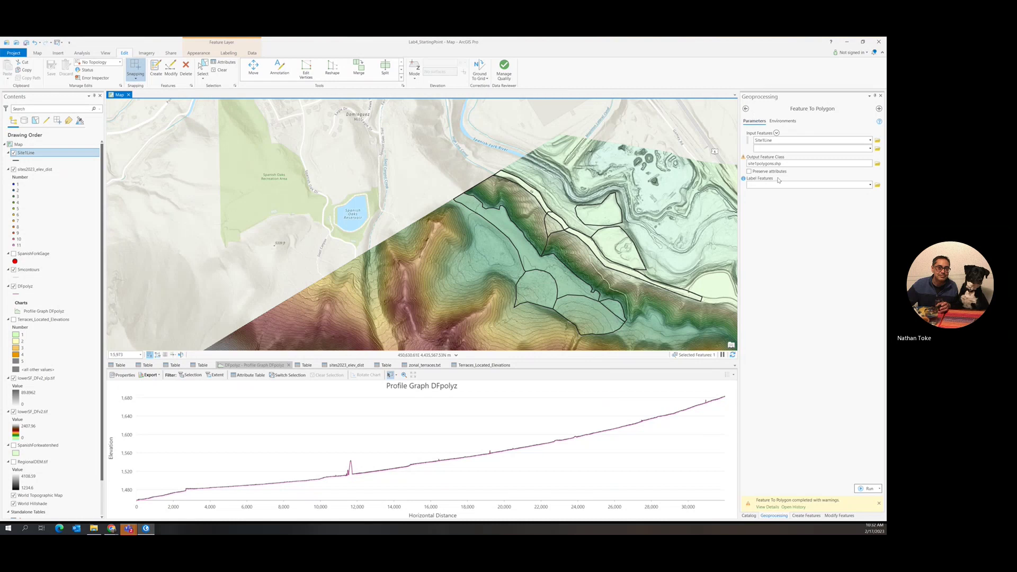
click(870, 140)
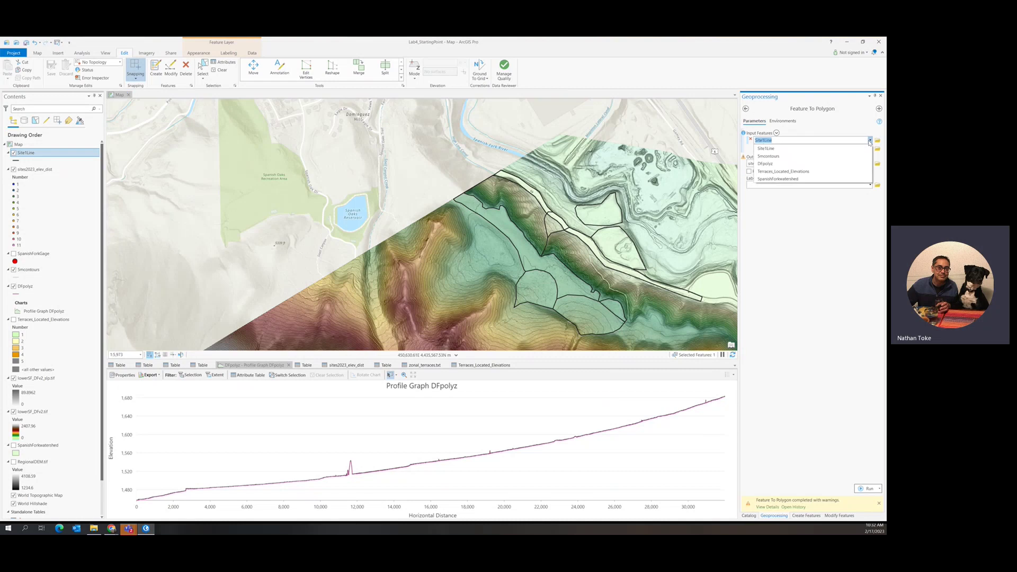
click(870, 141)
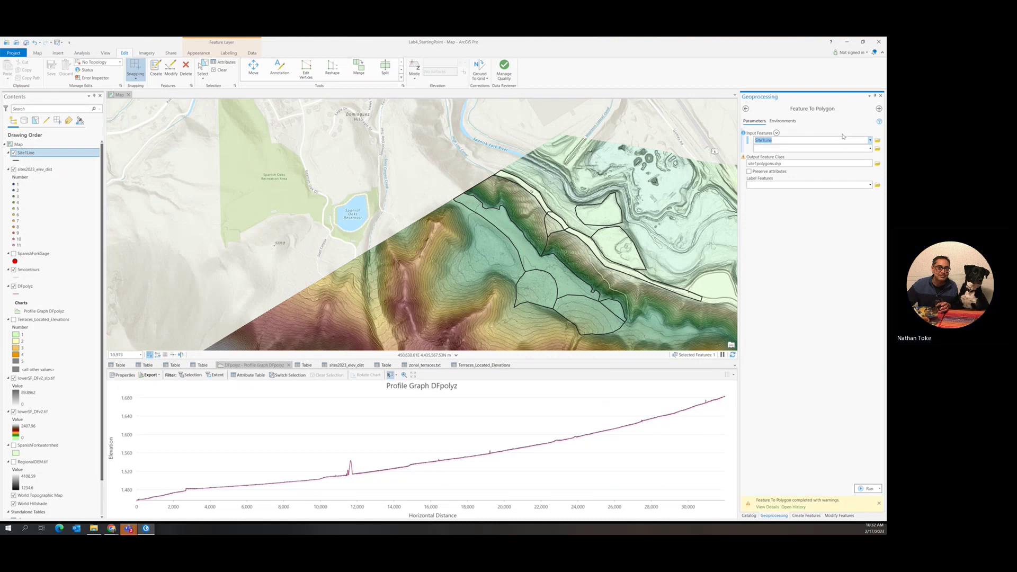
click(867, 488)
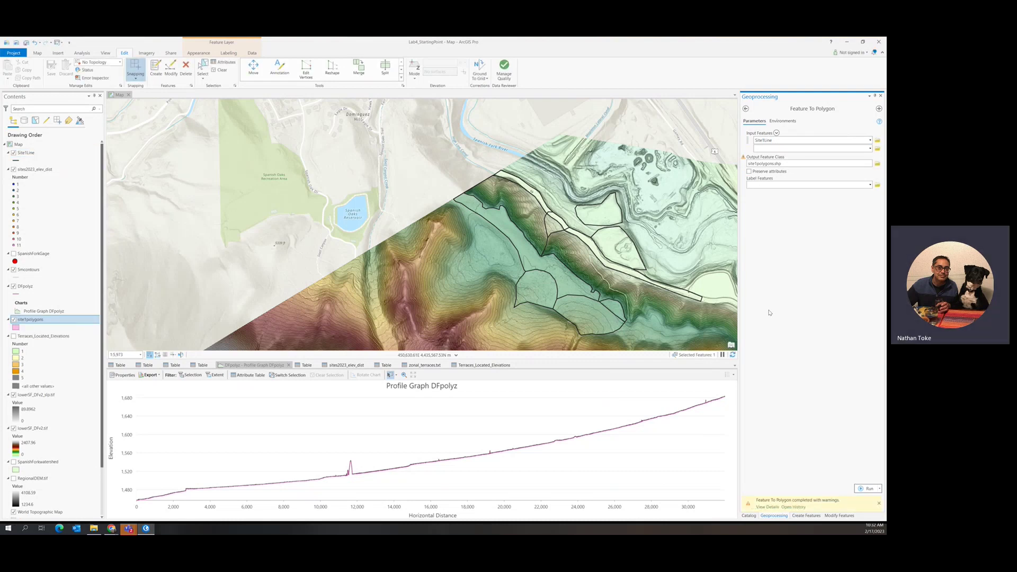
Check the attribute table of the newly generated site1polygons layer and close it
right_click(44, 320)
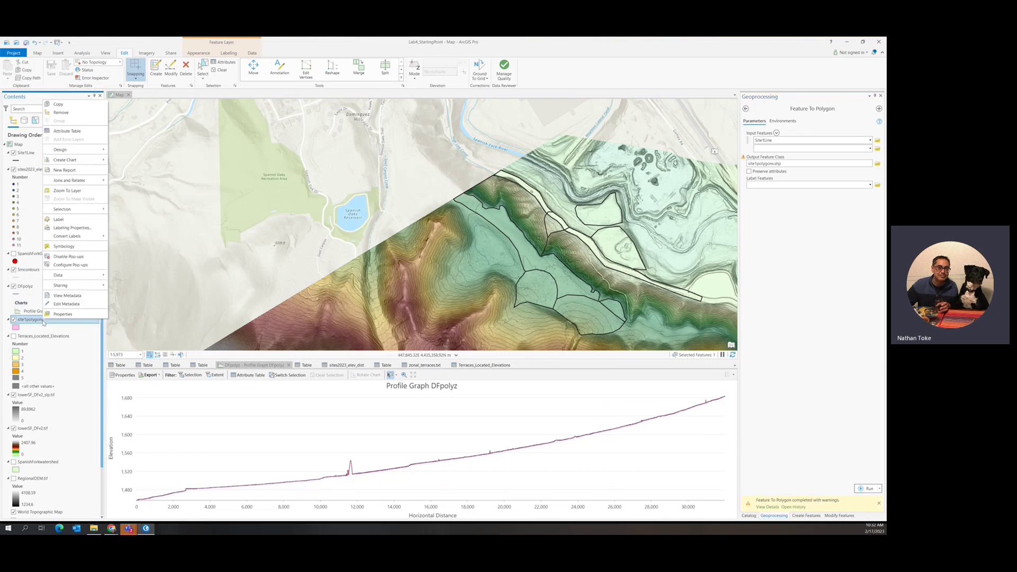
click(79, 131)
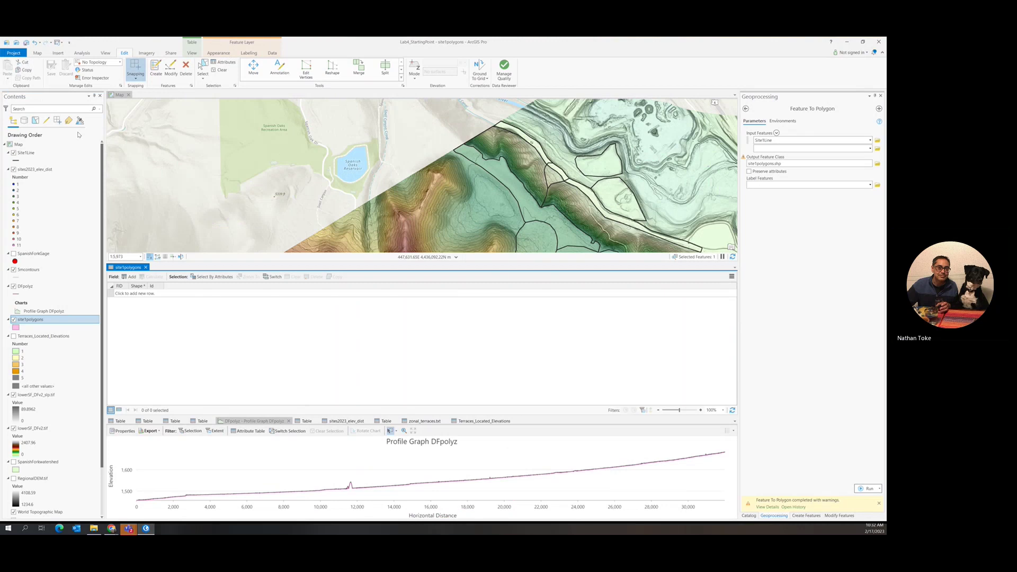
click(146, 268)
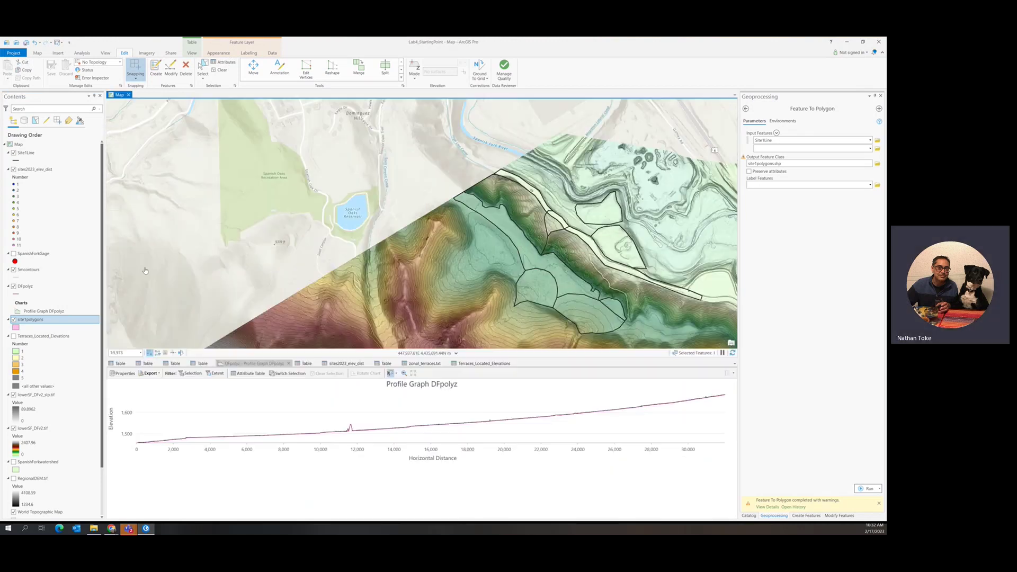
Save the project, accepting the version downgrade, and switch to a maximized ArcMap 10.8.1 window
click(26, 43)
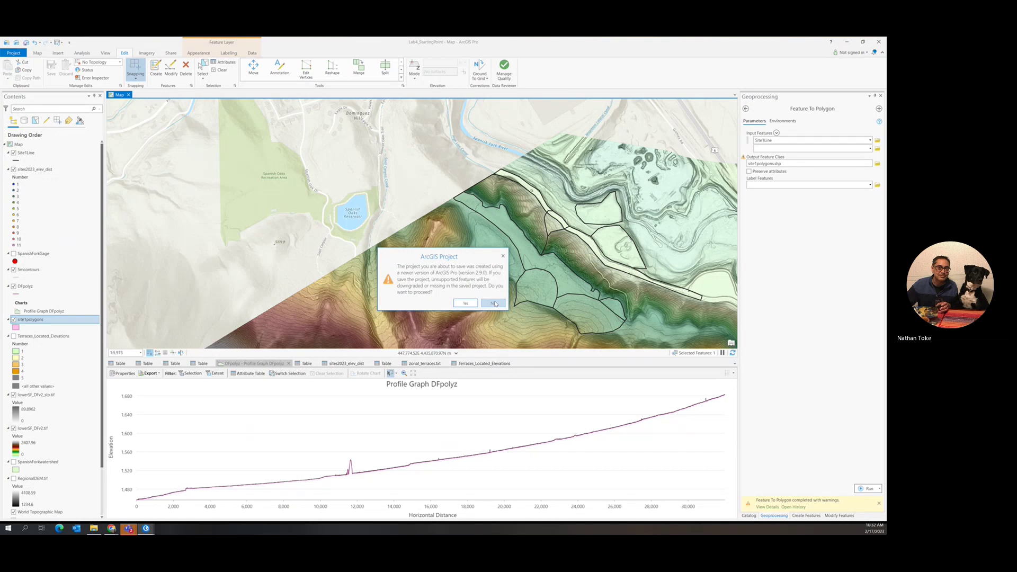
click(465, 303)
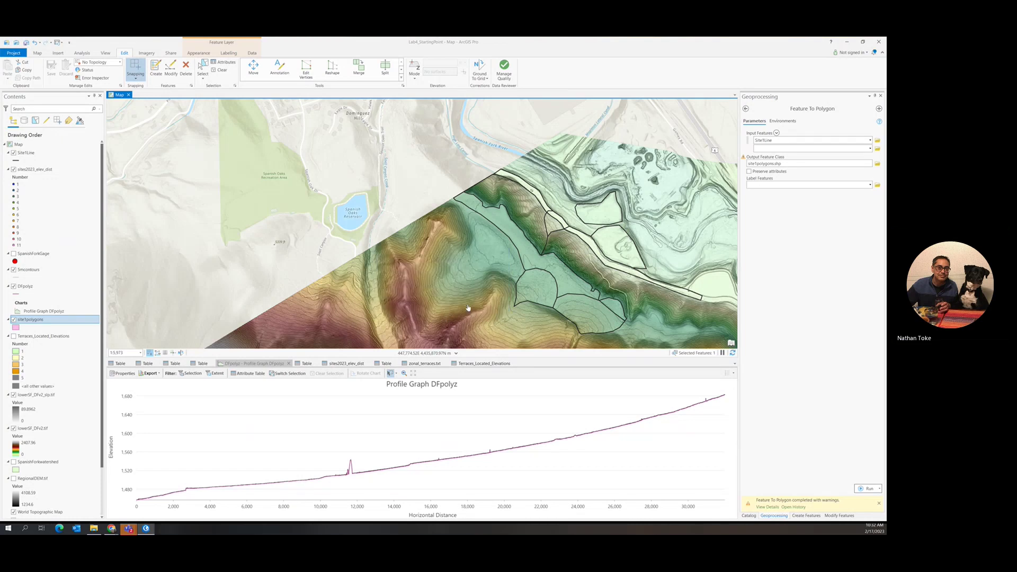
click(8, 528)
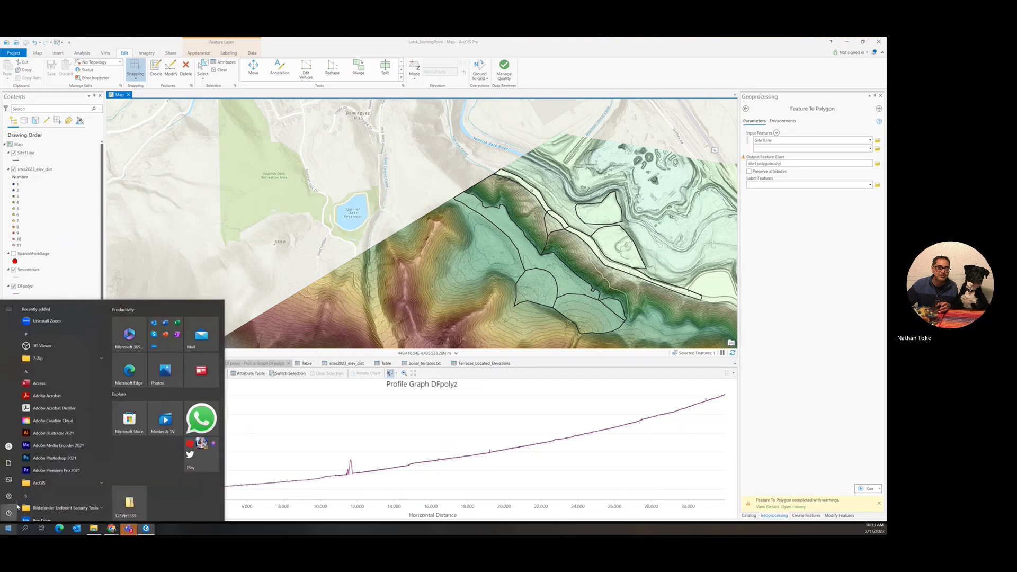
click(44, 481)
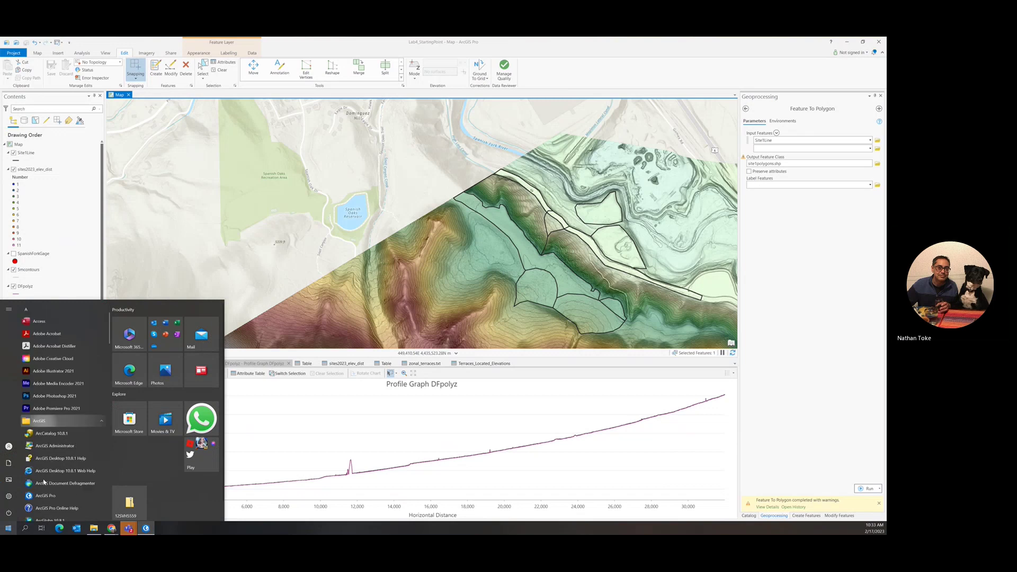
scroll(44, 481, down, 2)
scroll(44, 481, down, 1)
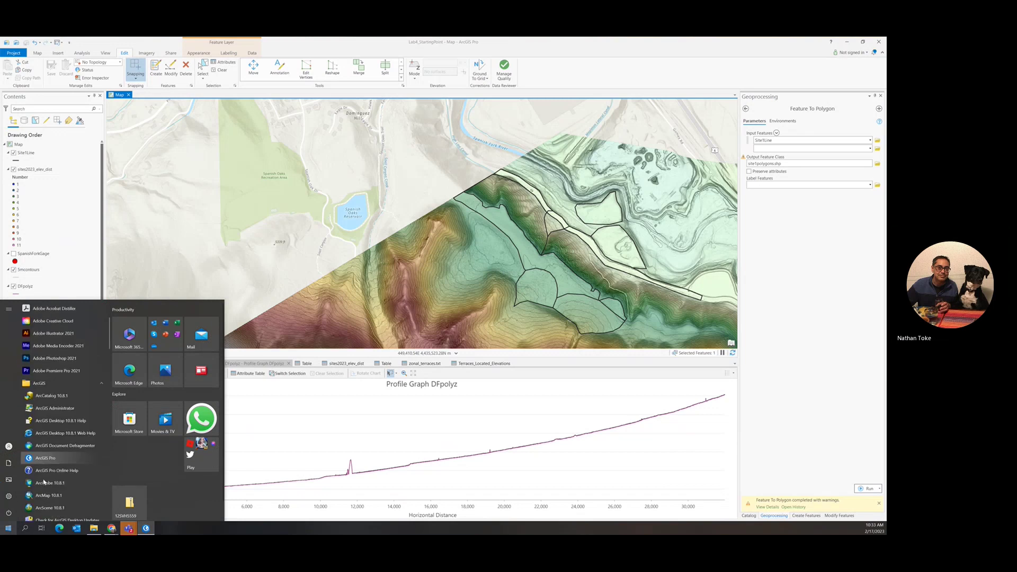
click(66, 496)
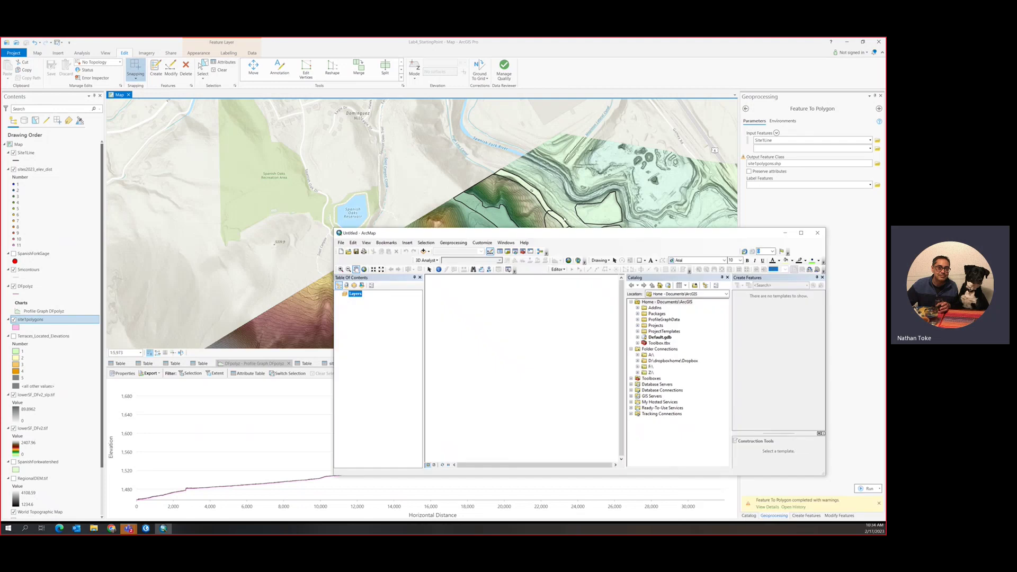
drag(583, 231, 457, 190)
double_click(458, 189)
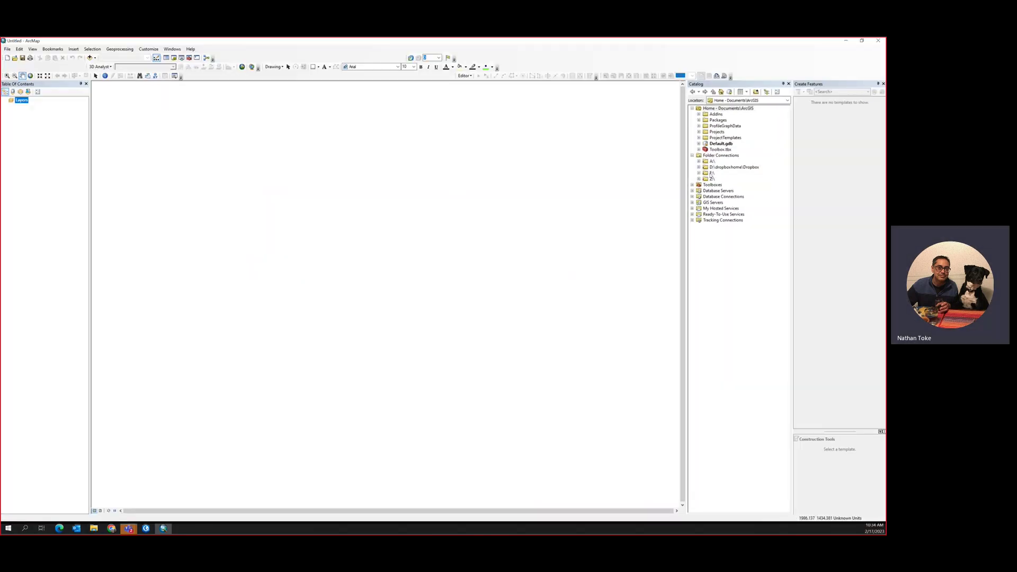
Add Site1Map.shp to the blank map from Z:\GeomorphologyLabs_3500\Lab4\2023
click(712, 179)
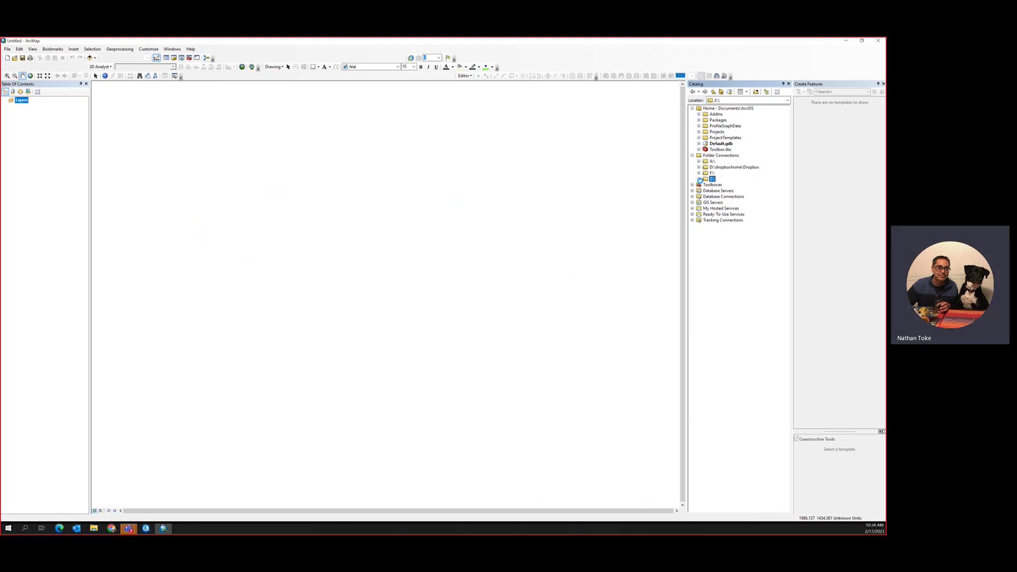
click(698, 180)
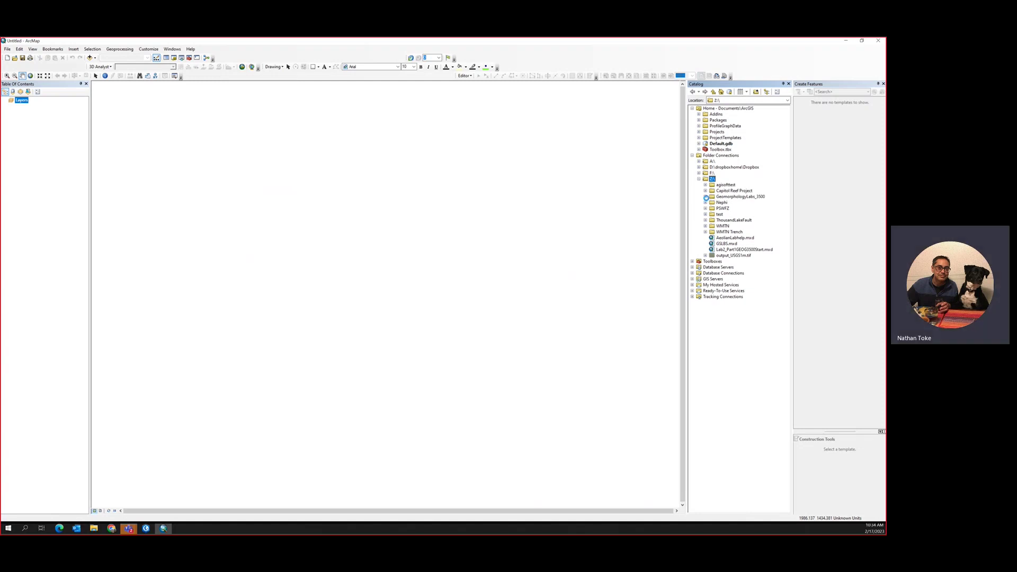
click(705, 196)
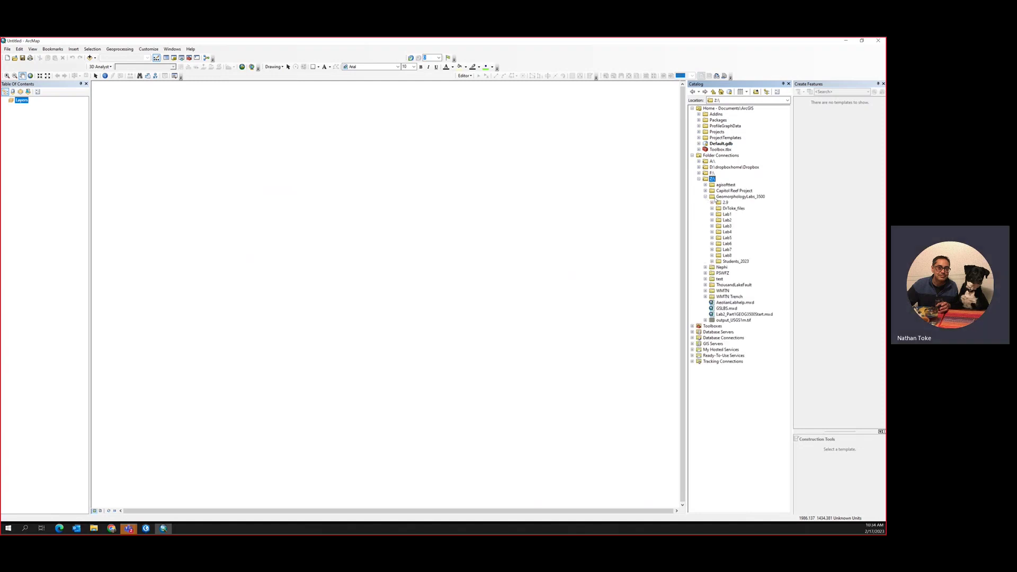
click(712, 232)
click(719, 238)
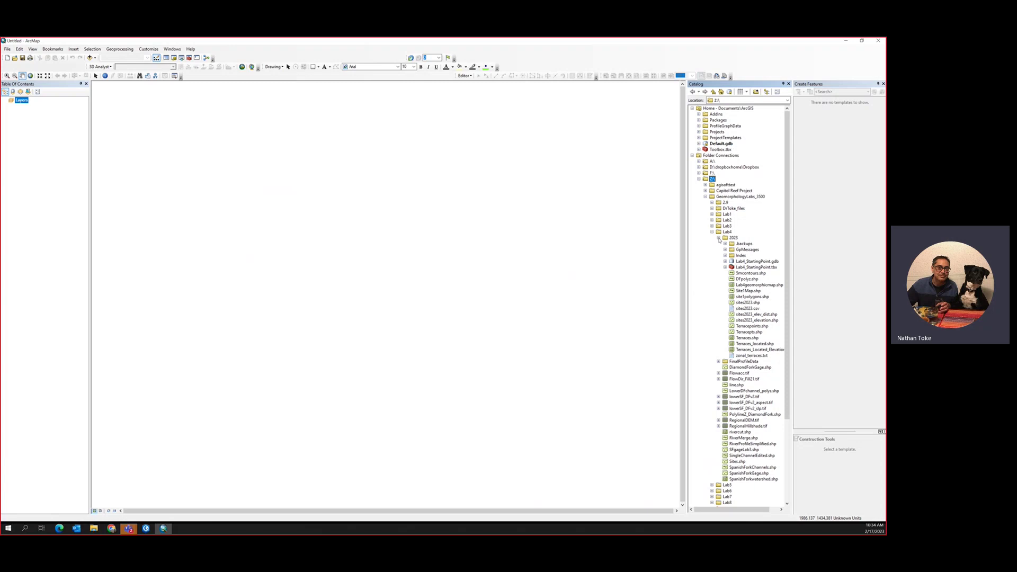
click(752, 293)
drag(751, 297, 236, 223)
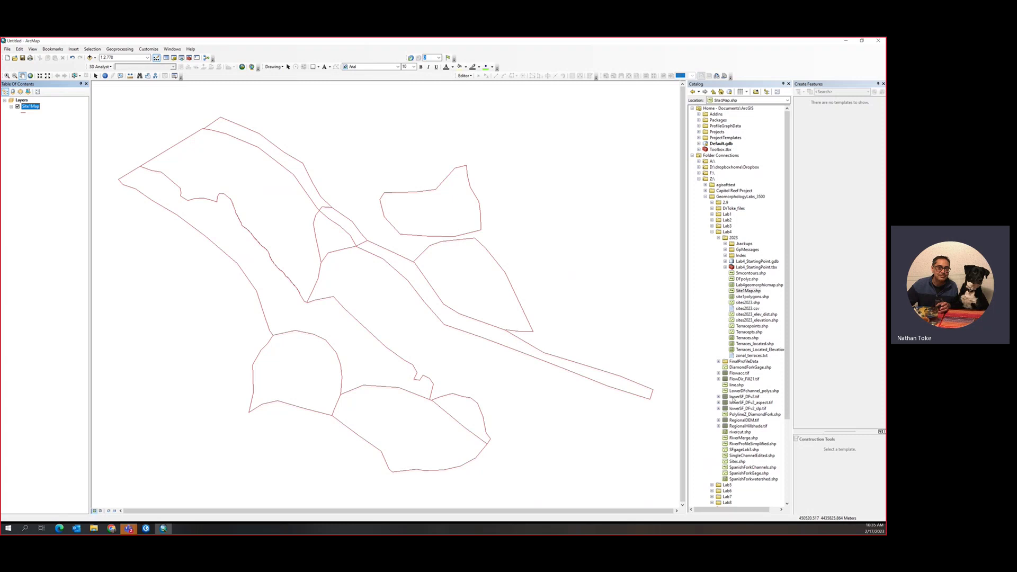
Add the lowerSF_DFv2.tif and lowerSF_DFv2_slp.tif rasters from Lab4 and give the slope raster a white-to-black color ramp
drag(736, 397, 539, 366)
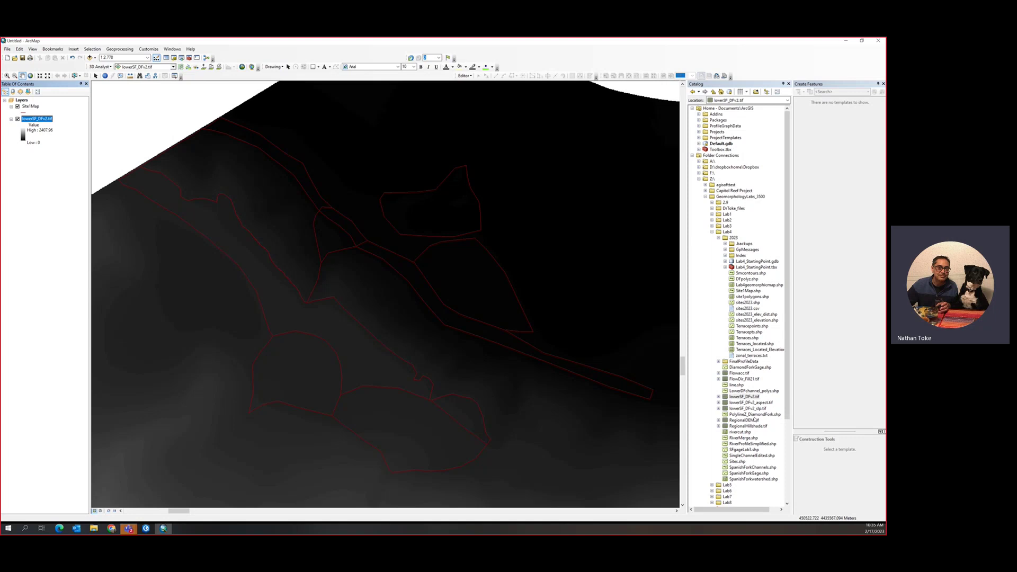
drag(751, 409, 582, 304)
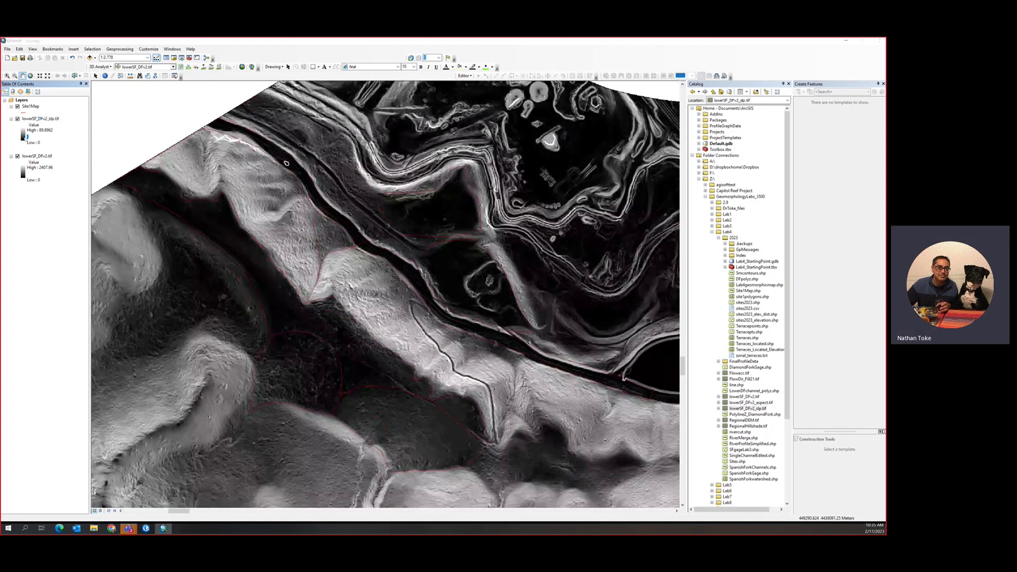
click(25, 136)
click(46, 190)
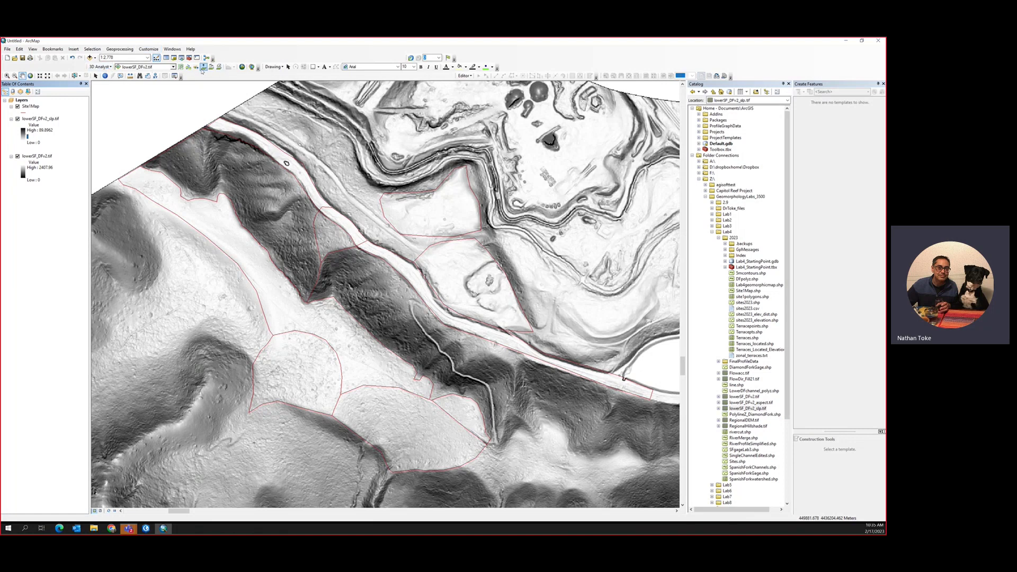
Plot an elevation profile from lowerSF_DFv2.tif along a line about 240 m long across the rounded polygon, query its graph and close it
click(173, 67)
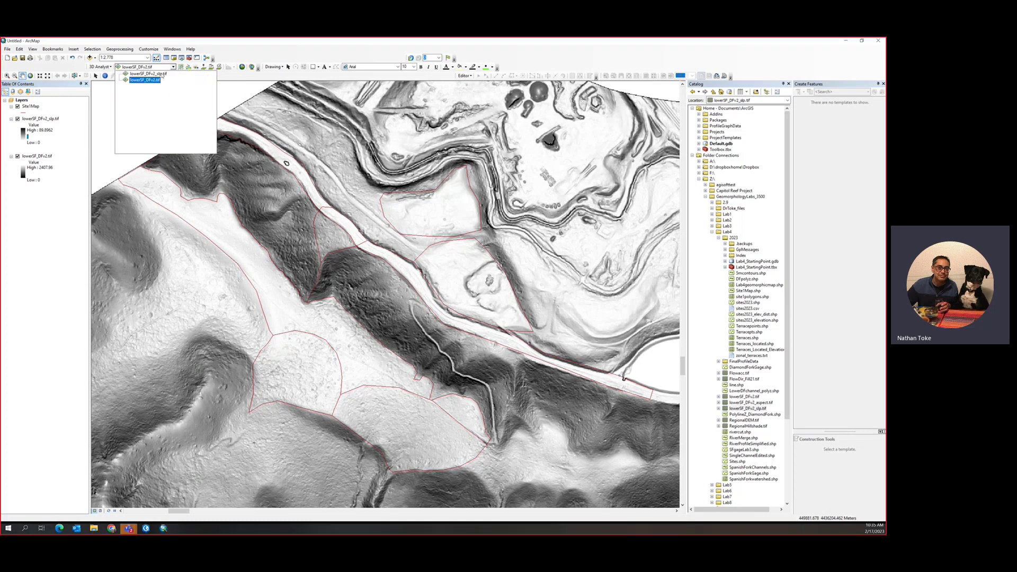
click(144, 79)
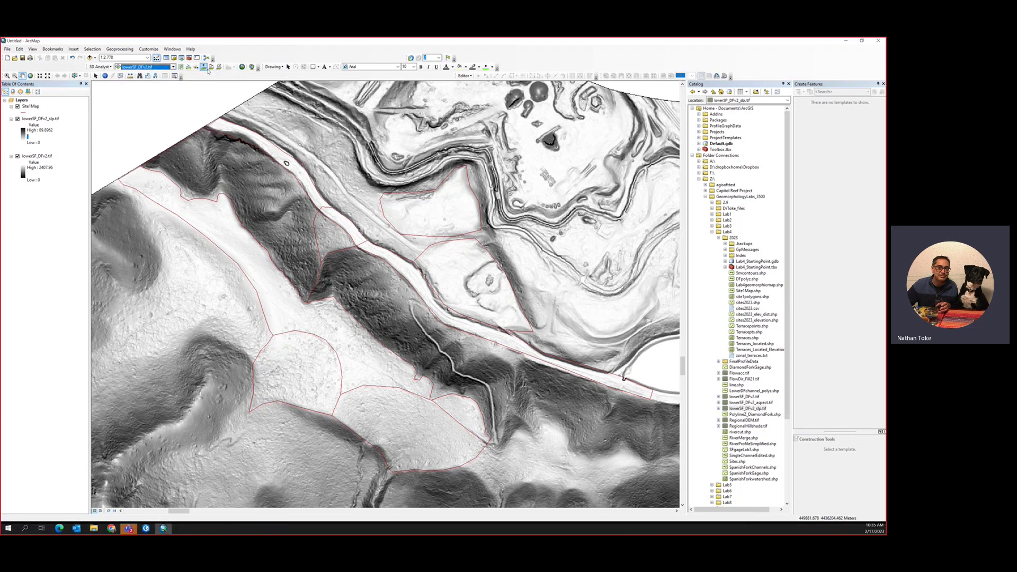
click(210, 67)
click(270, 319)
double_click(355, 390)
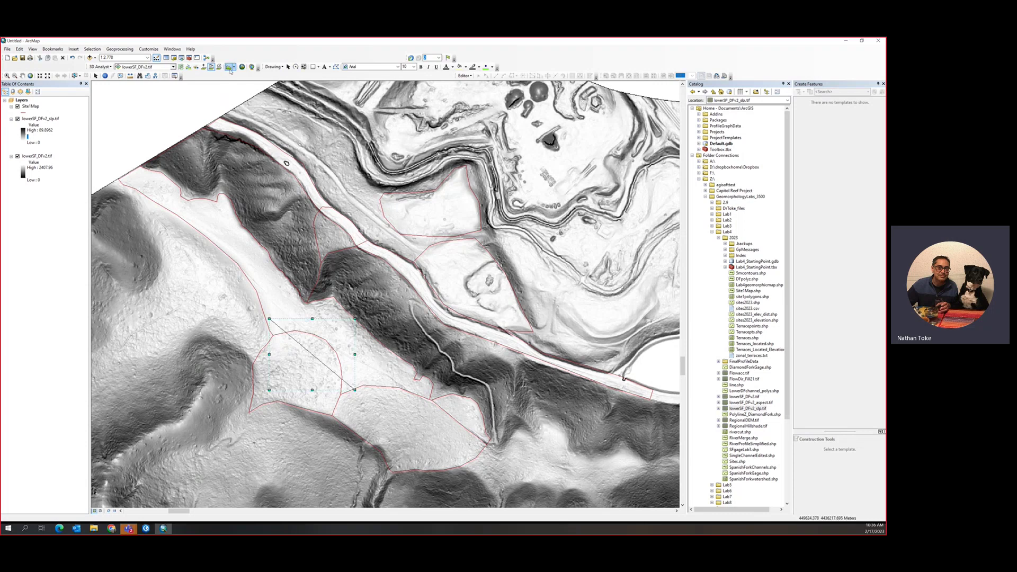
click(229, 66)
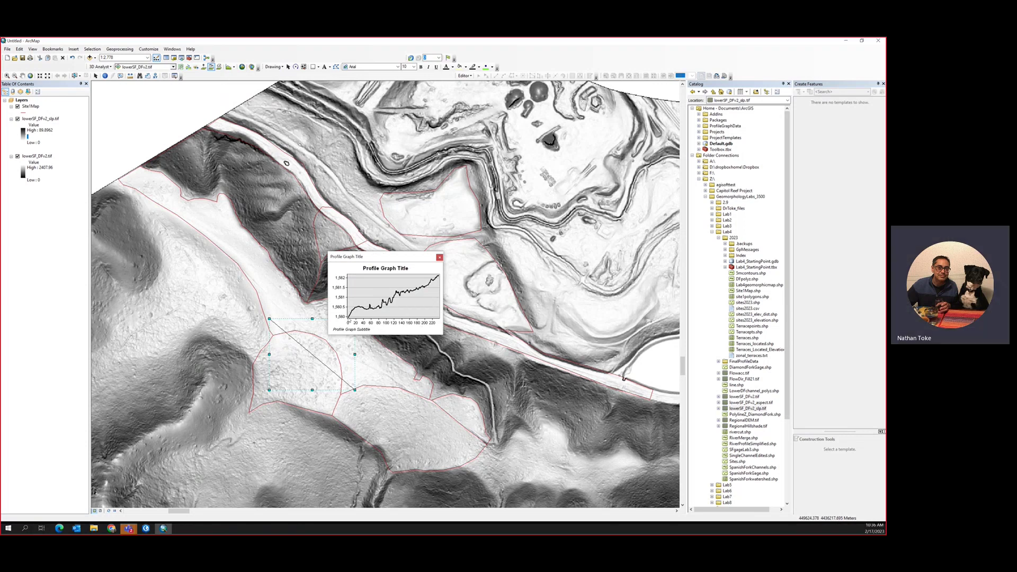
right_click(364, 310)
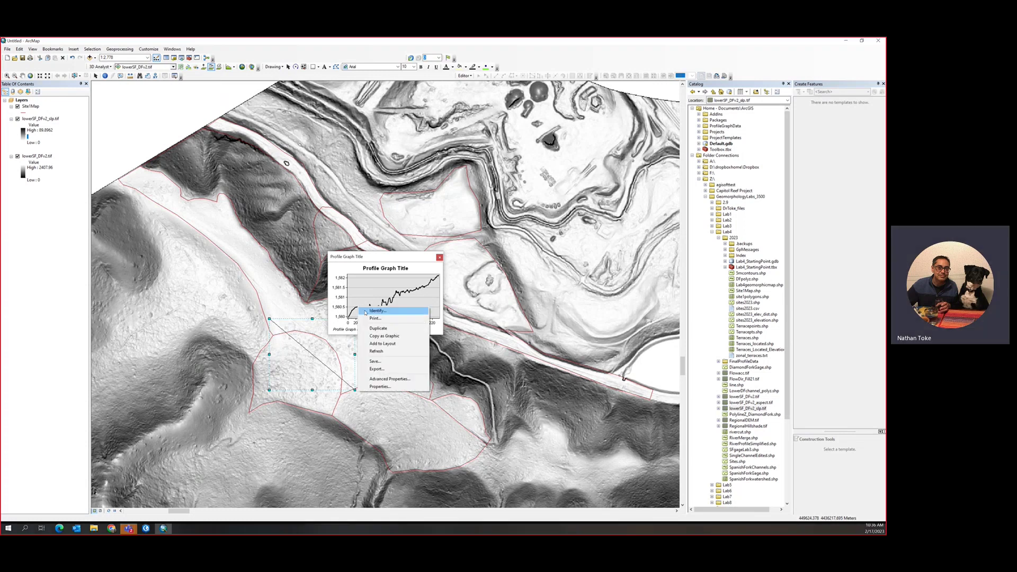
click(376, 310)
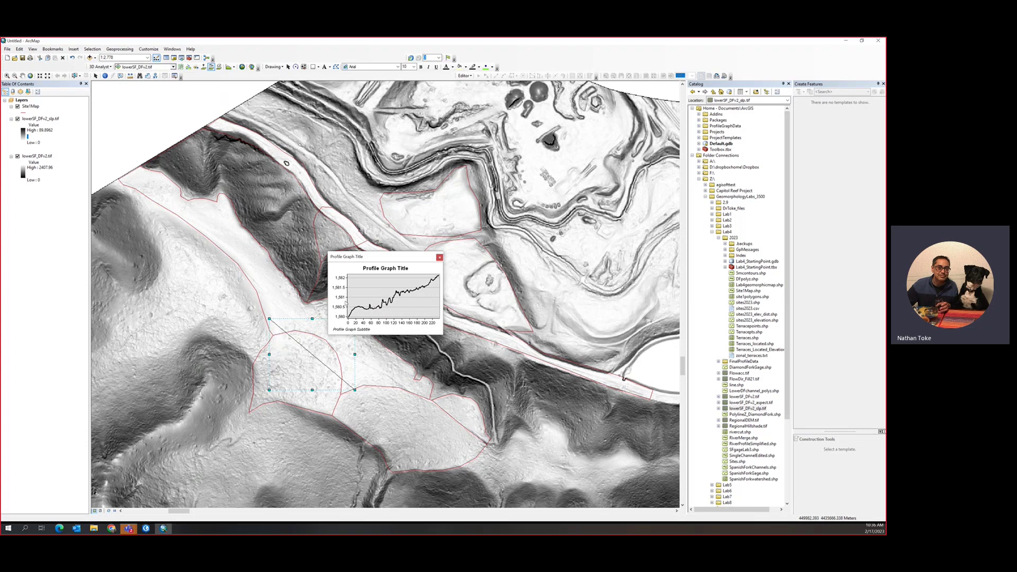
click(439, 257)
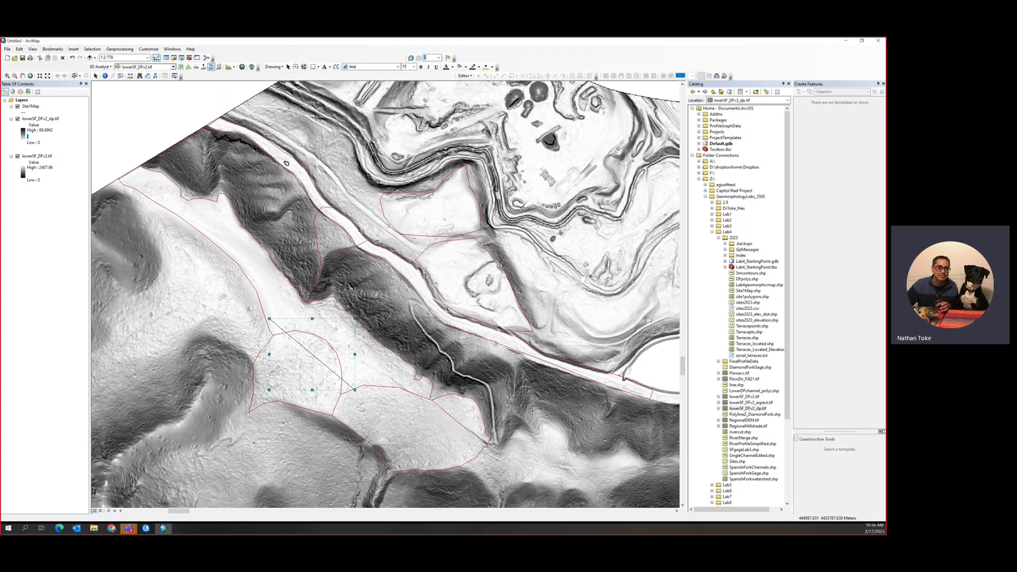
Plot a profile about 530 m long from southeast to northwest across the smooth surface southwest of the dark slopes, and identify points along its graph
click(402, 380)
double_click(201, 231)
click(230, 67)
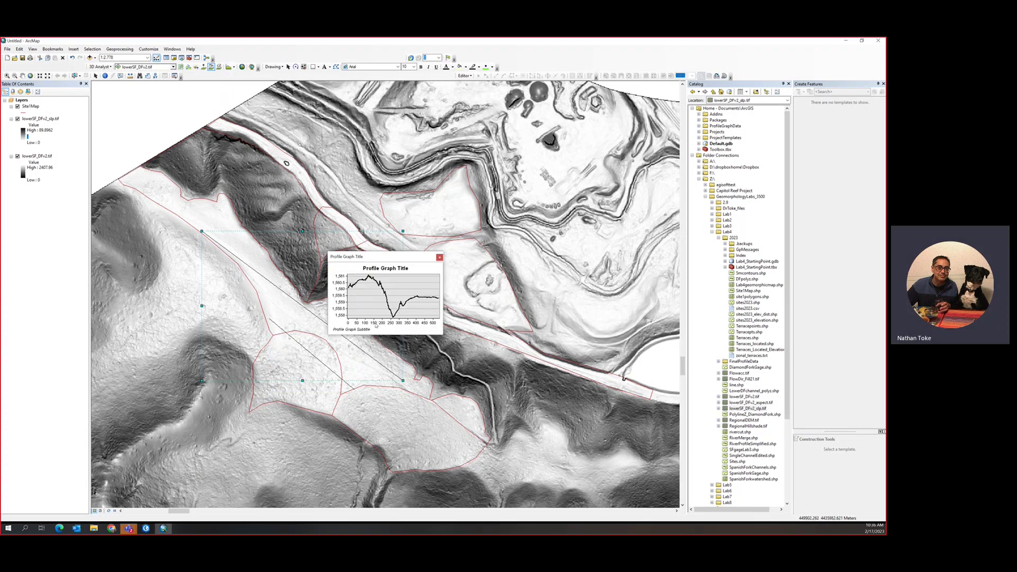
right_click(394, 319)
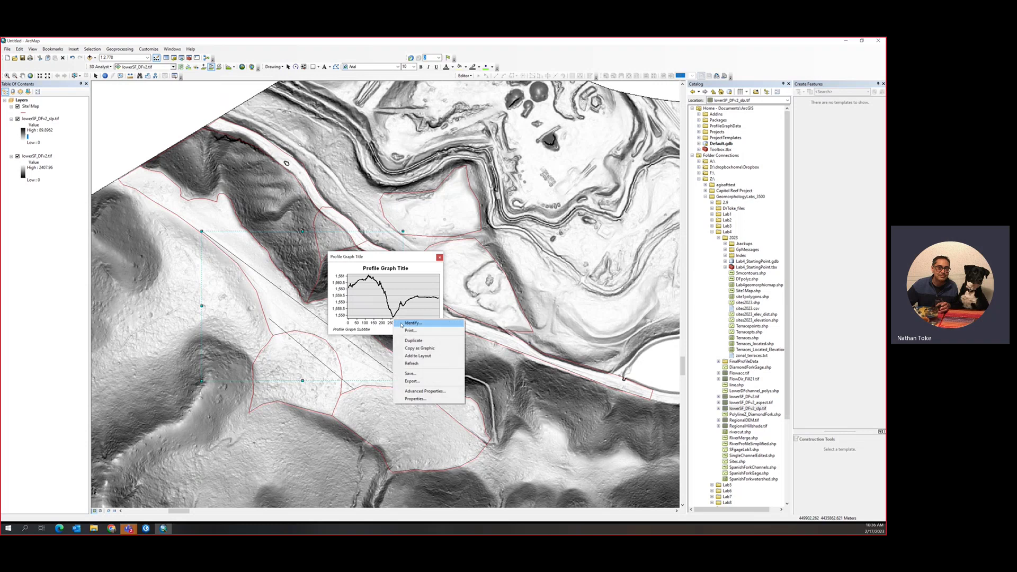
click(402, 324)
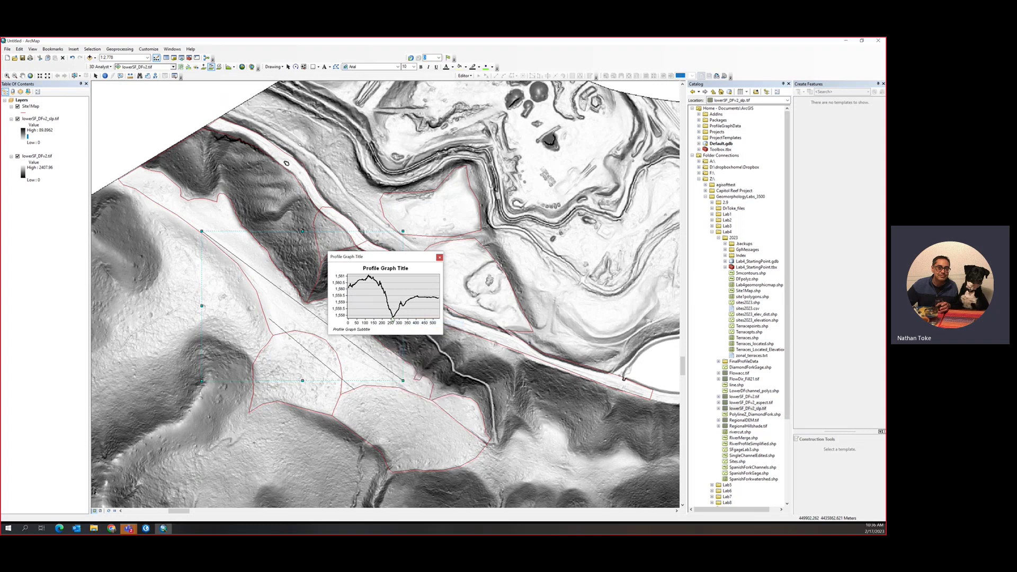
right_click(393, 318)
click(405, 321)
right_click(428, 300)
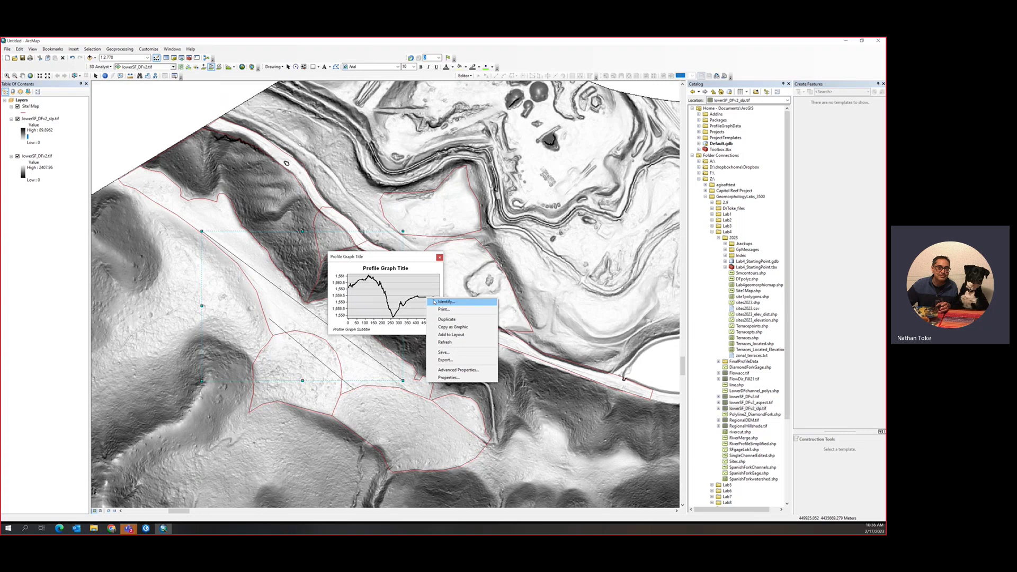
click(392, 358)
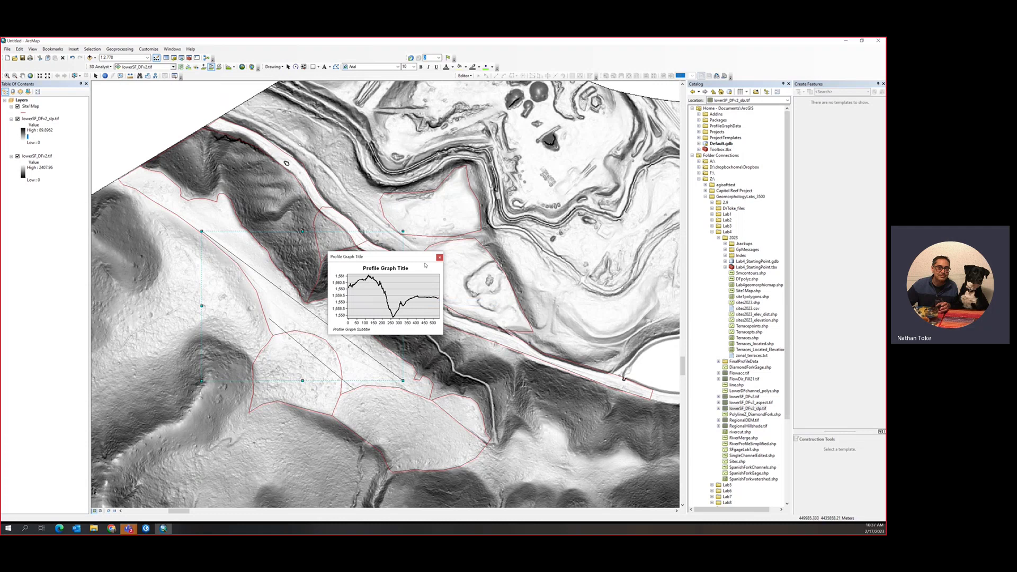
click(439, 257)
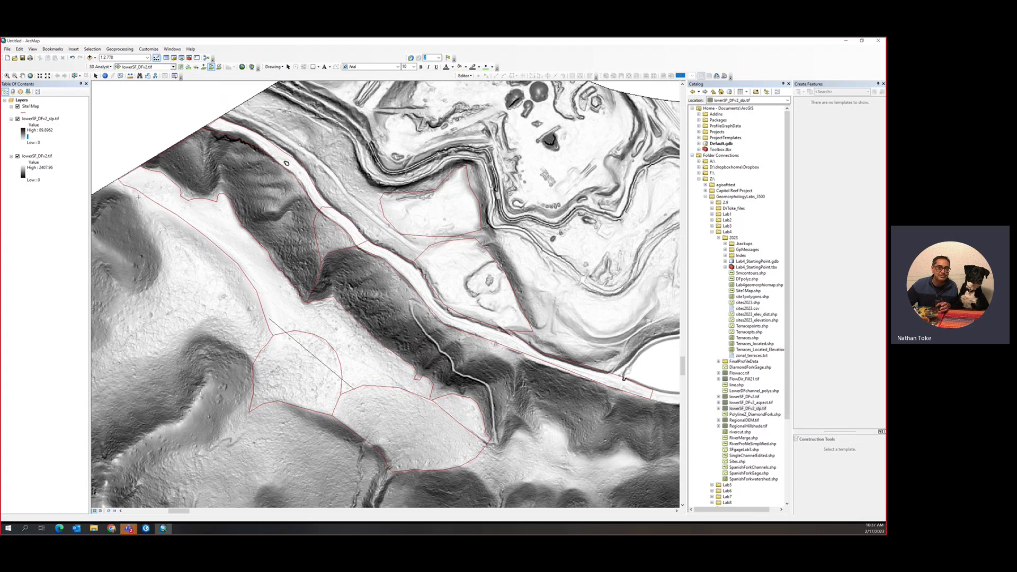
Delete the leftover profile line crossing the rounded polygon
click(288, 67)
click(302, 346)
key(Delete)
Plot a northward elevation profile about 240 m long across the two northeastern polygons, and identify its lower and upper surfaces on the graph
click(211, 67)
click(454, 294)
double_click(454, 184)
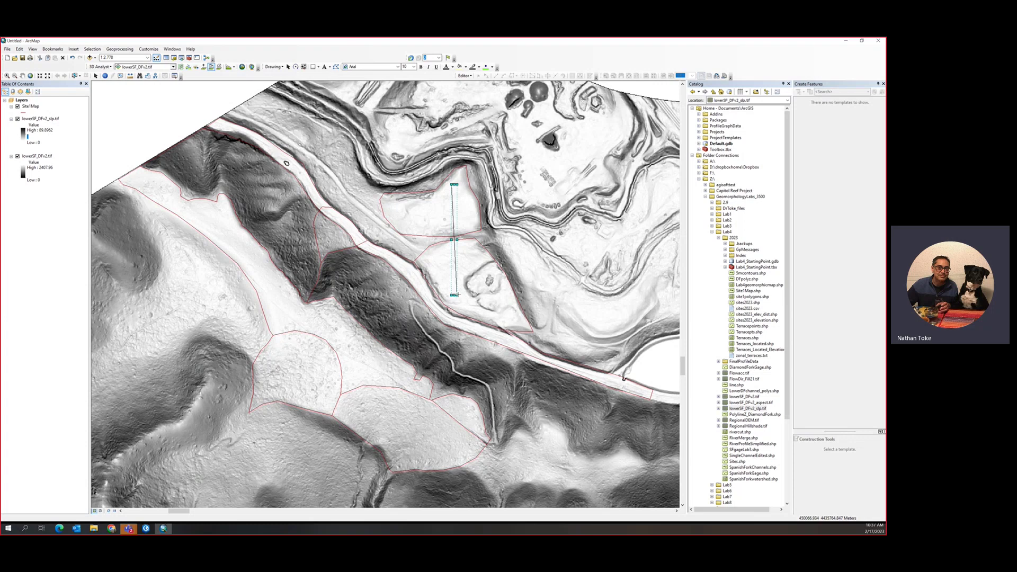
click(229, 67)
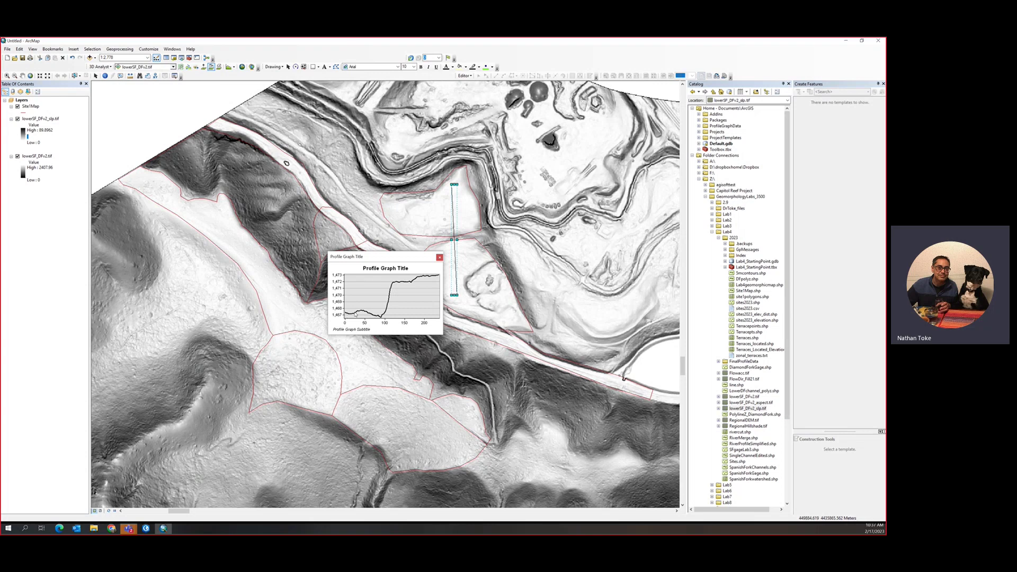
right_click(360, 312)
click(378, 316)
right_click(390, 303)
click(393, 306)
click(439, 257)
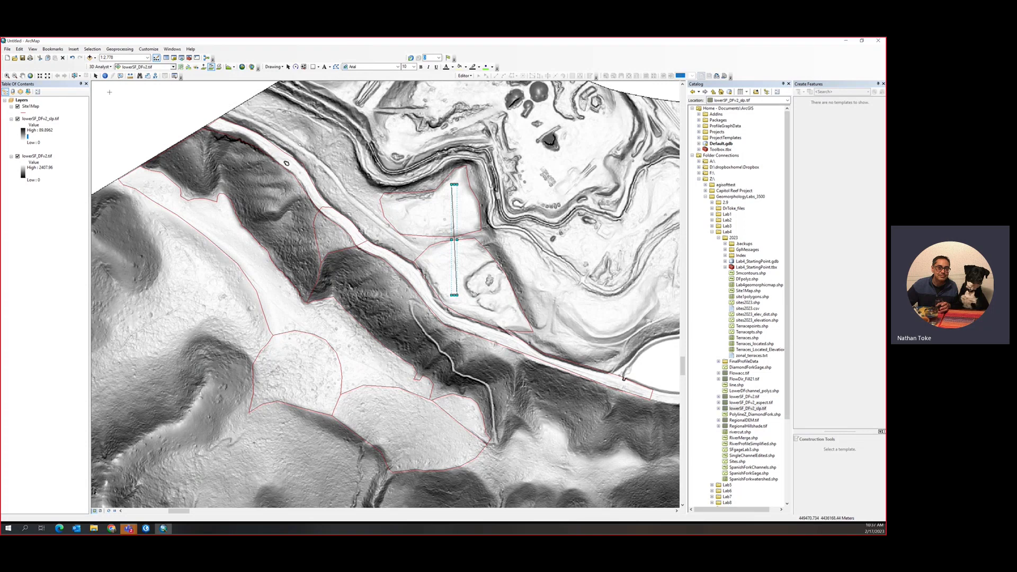
Delete the north-south profile line drawn across the two northeastern polygons
click(288, 66)
drag(454, 203, 458, 199)
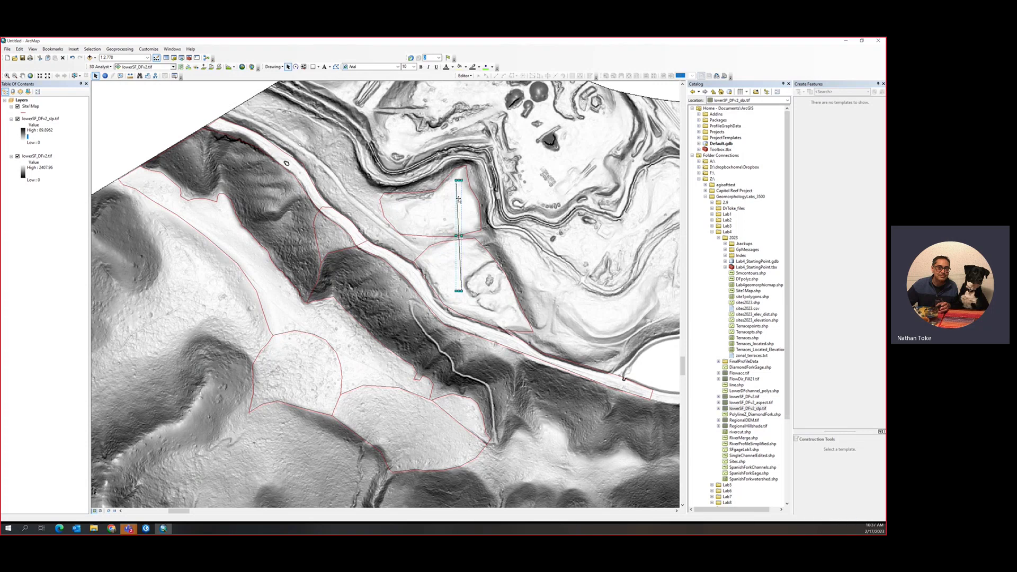
key(Delete)
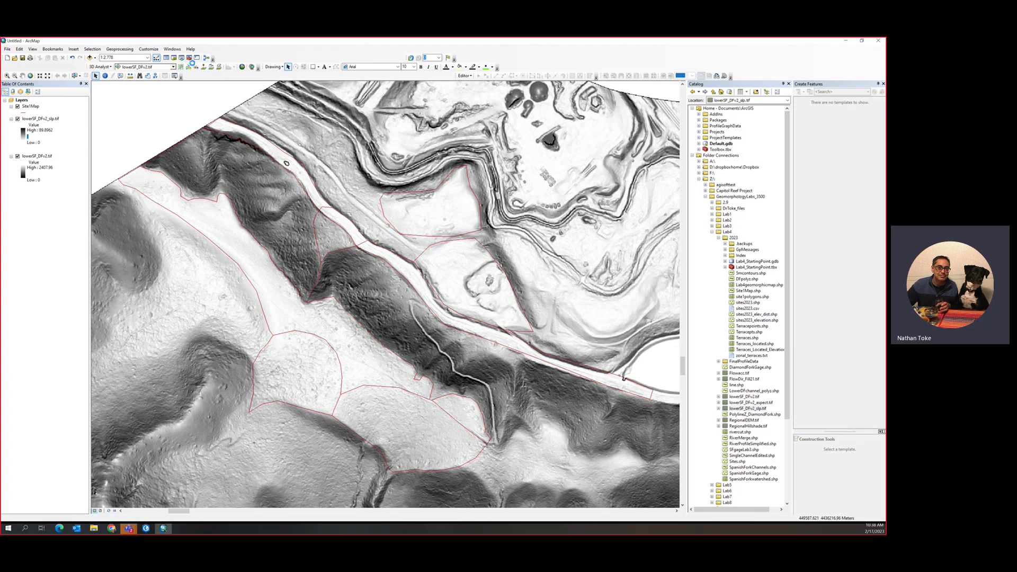
Open the Feature To Polygon tool from the Data Management Features toolset and add Site1Map as its input
click(189, 58)
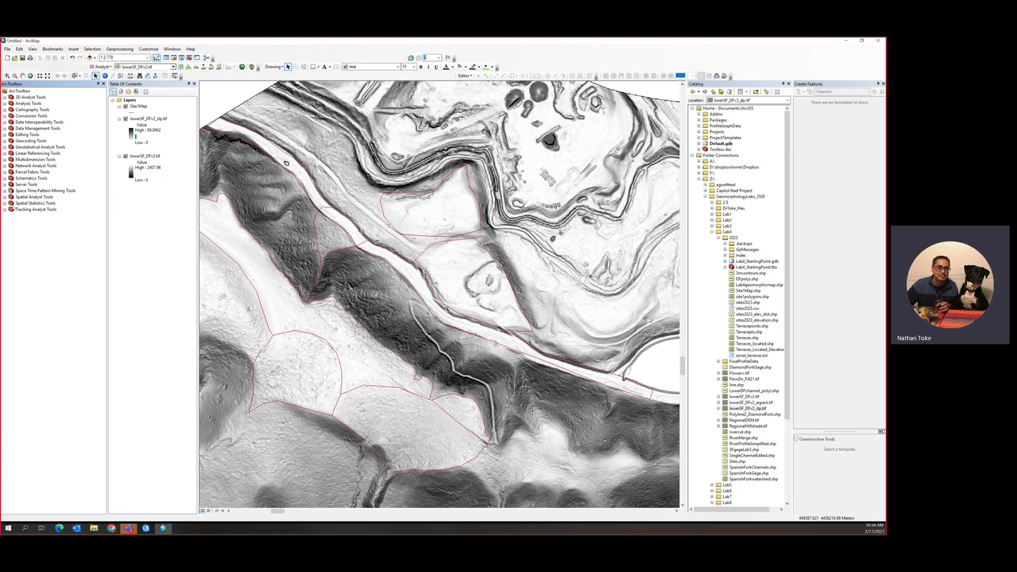
click(5, 122)
click(5, 123)
click(5, 129)
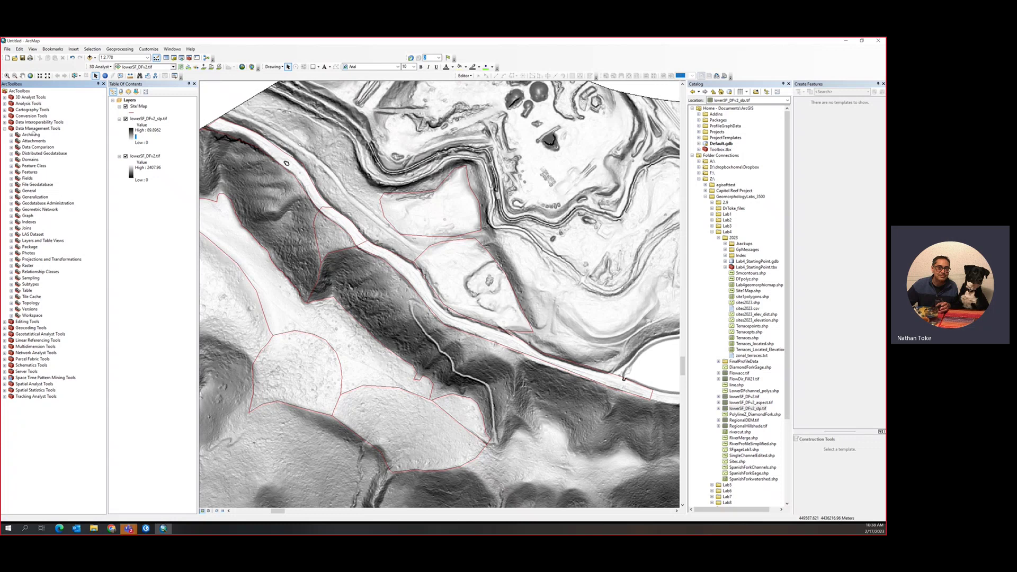
click(11, 172)
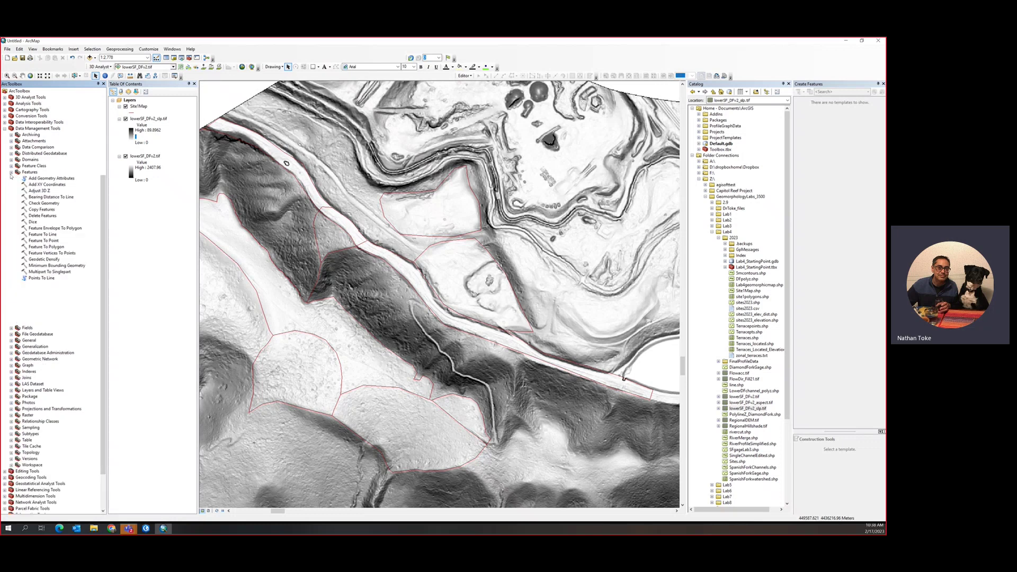
double_click(46, 246)
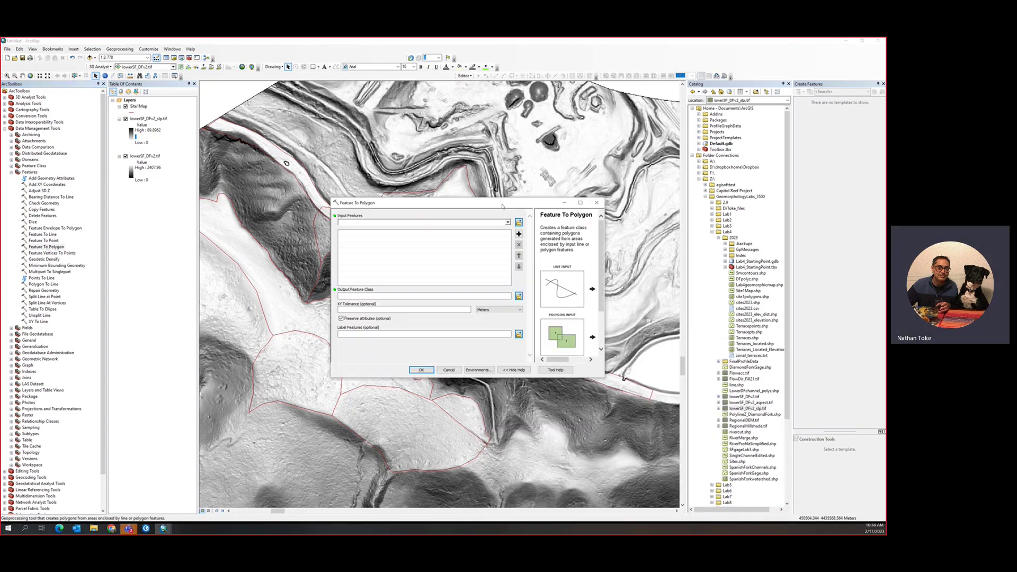
click(507, 221)
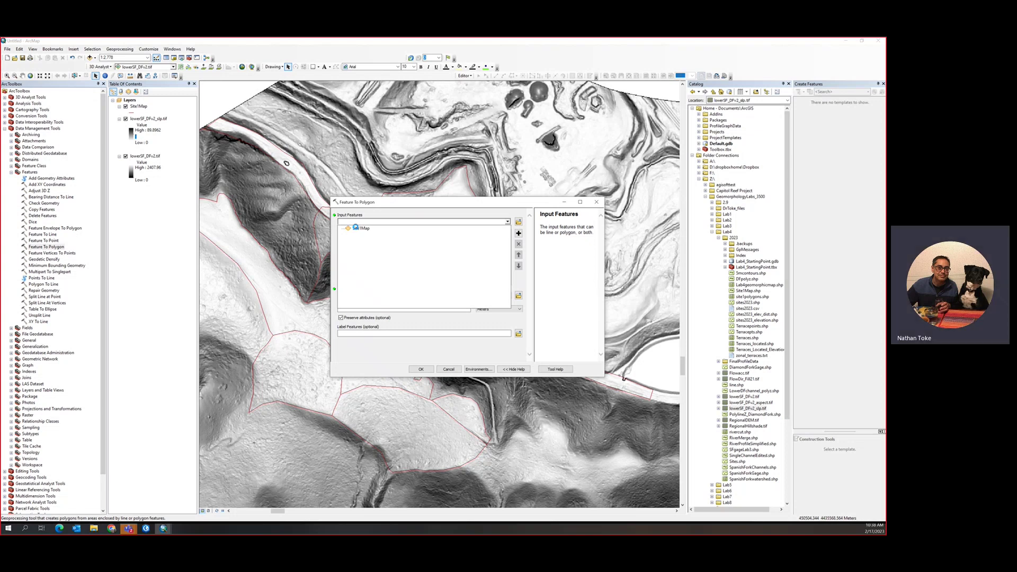
click(355, 228)
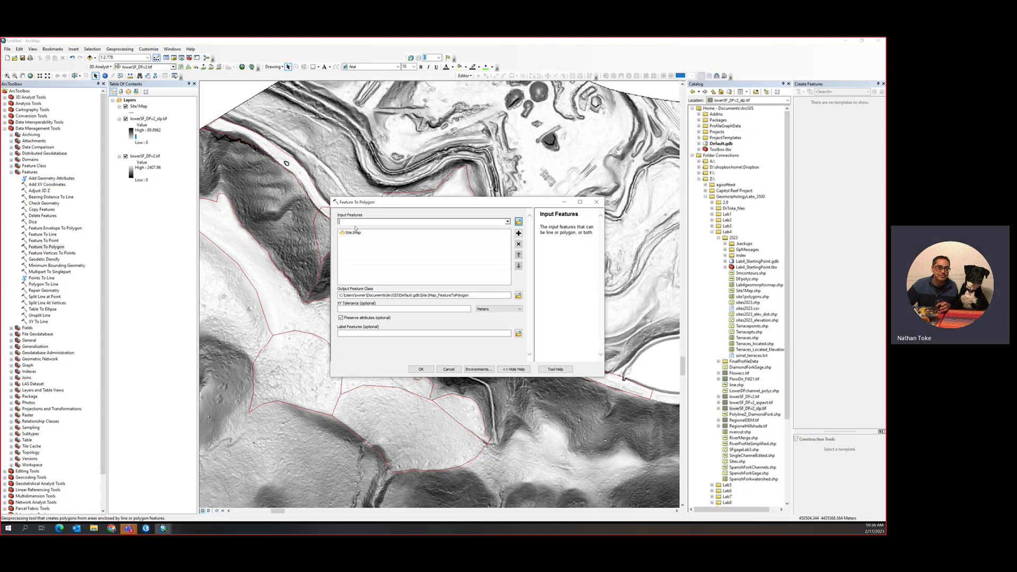
Browse the output feature class location to Z:\GeomorphologyLabs_3500\Lab4\2023
click(480, 295)
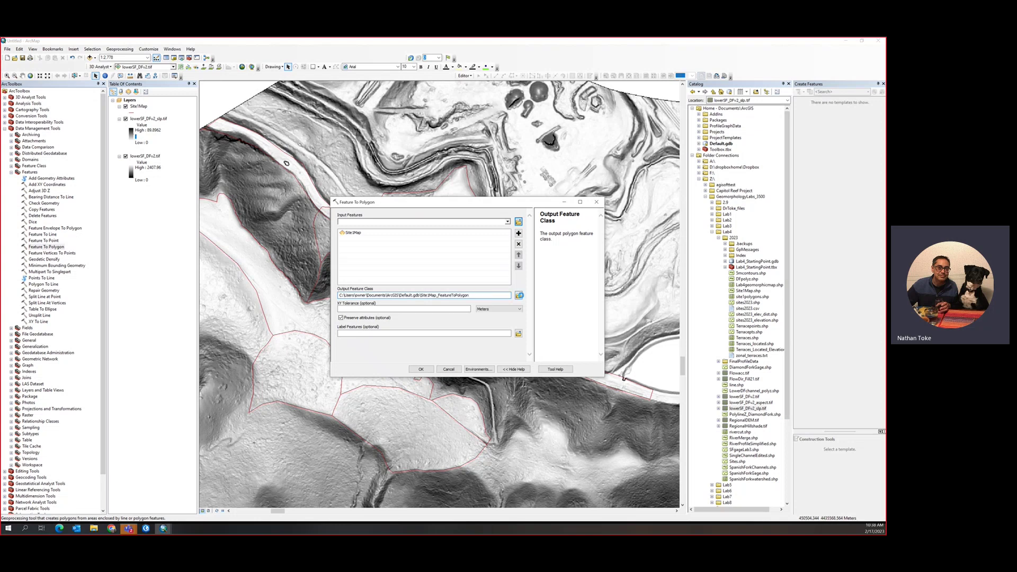
click(519, 295)
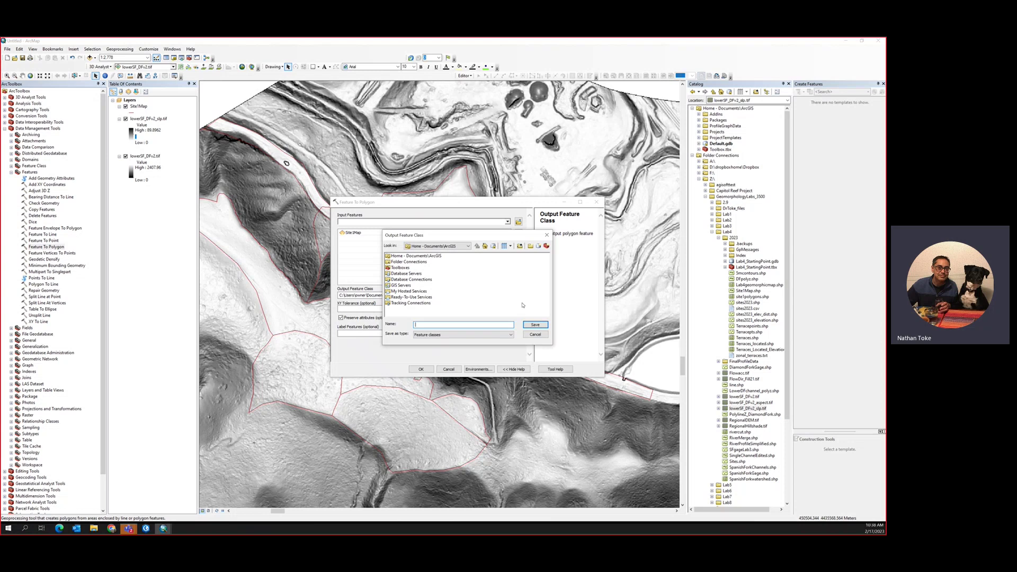
double_click(408, 262)
click(393, 273)
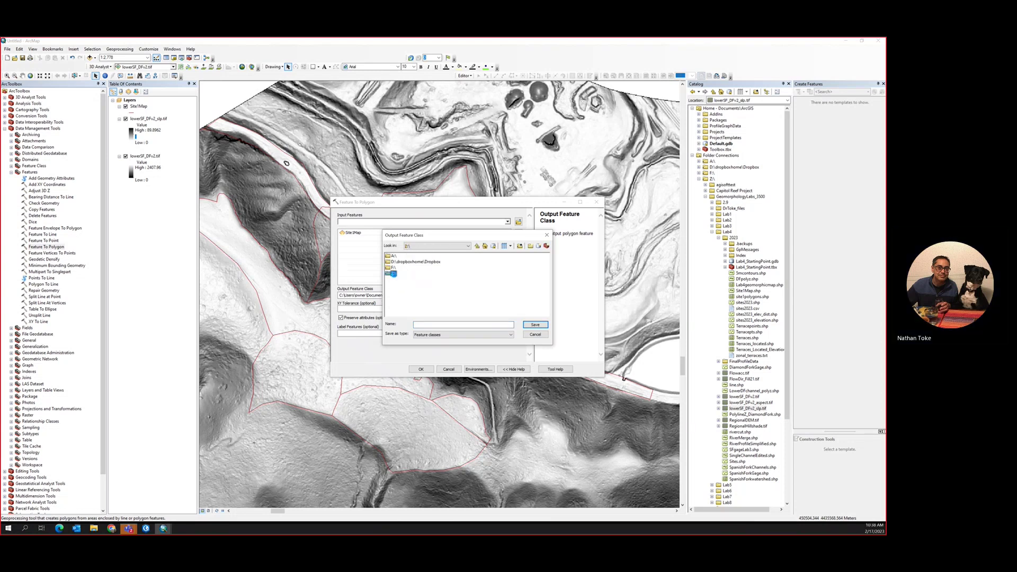
double_click(394, 273)
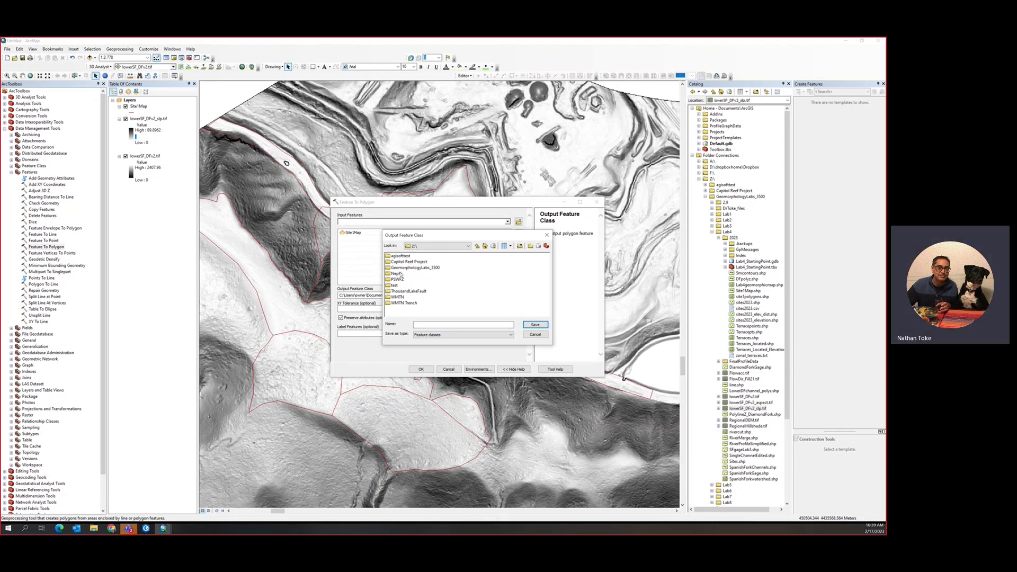
double_click(402, 268)
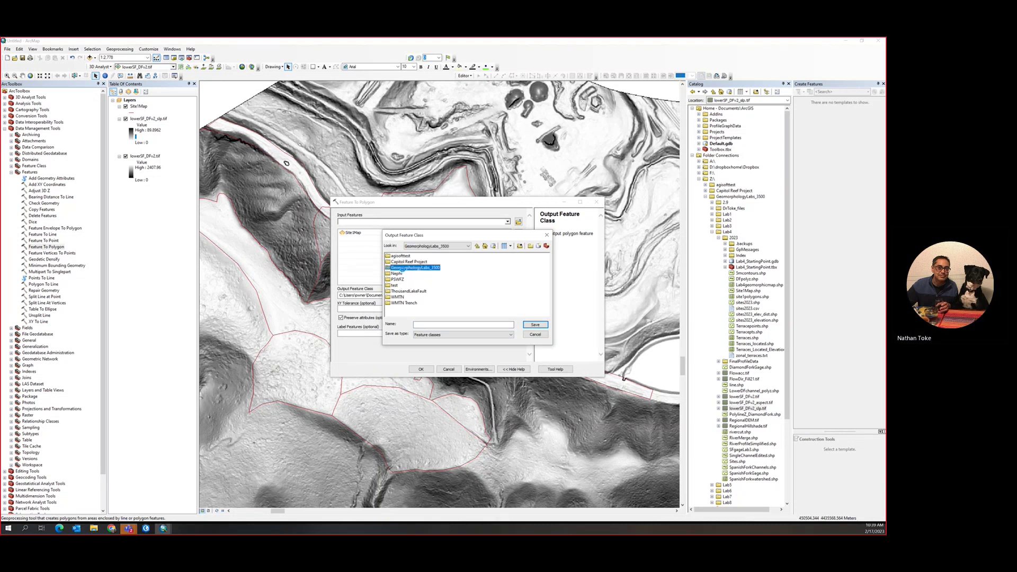
double_click(442, 262)
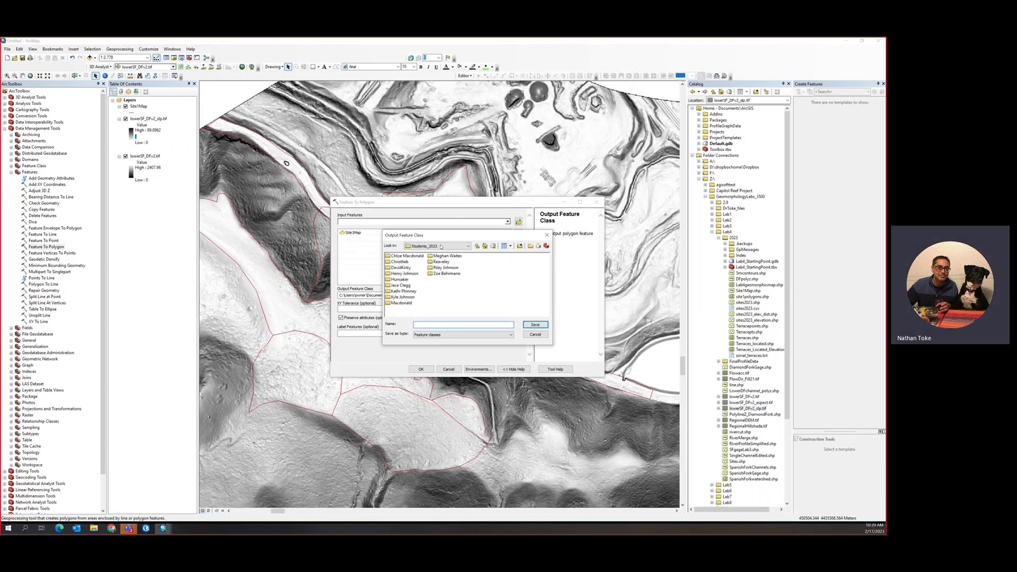
click(480, 246)
double_click(396, 285)
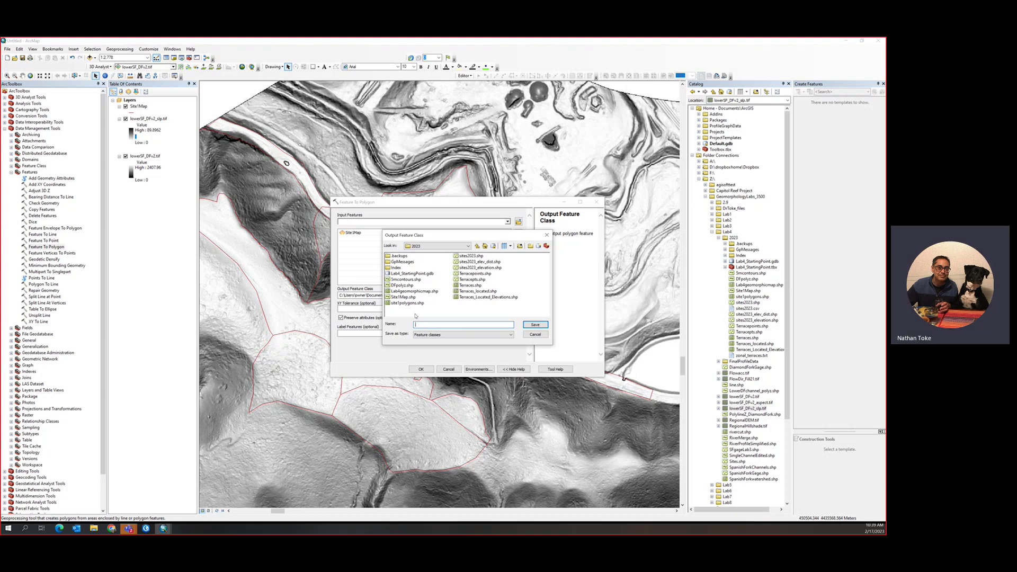
Choose site1polygons.shp as the output, accepting its replacement, and set the XY tolerance to 1 meter
click(413, 303)
click(535, 324)
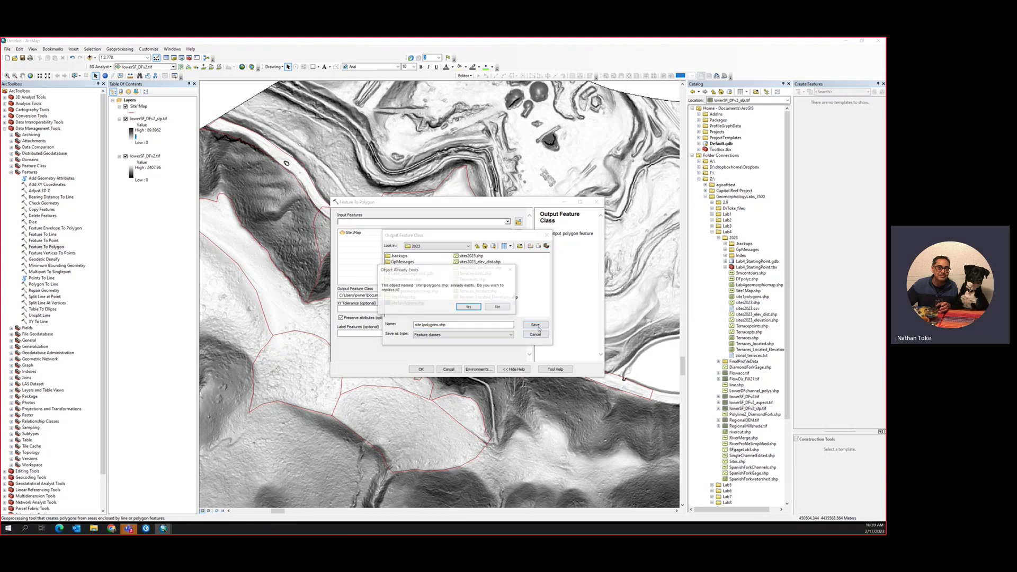
click(468, 307)
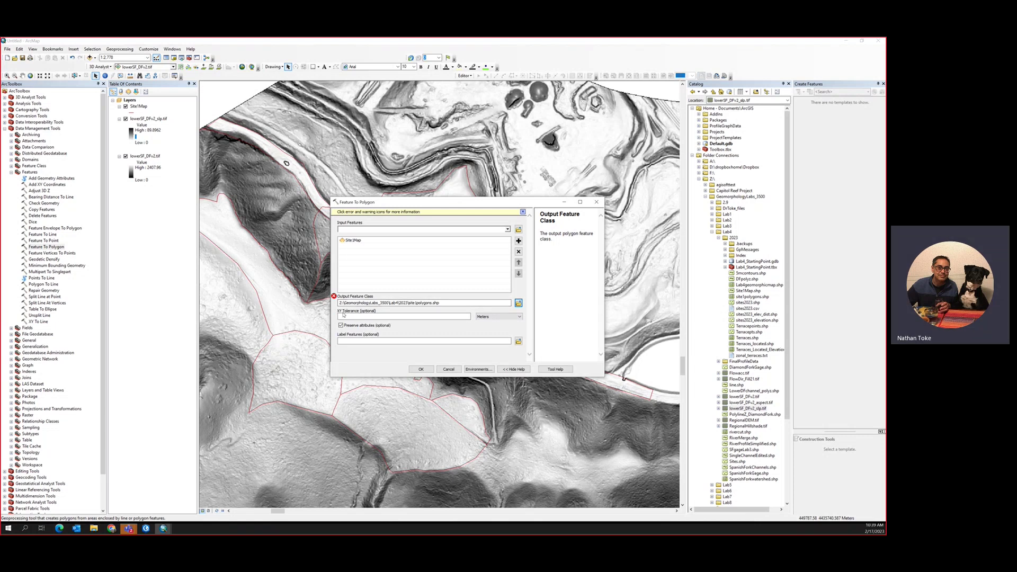
click(440, 317)
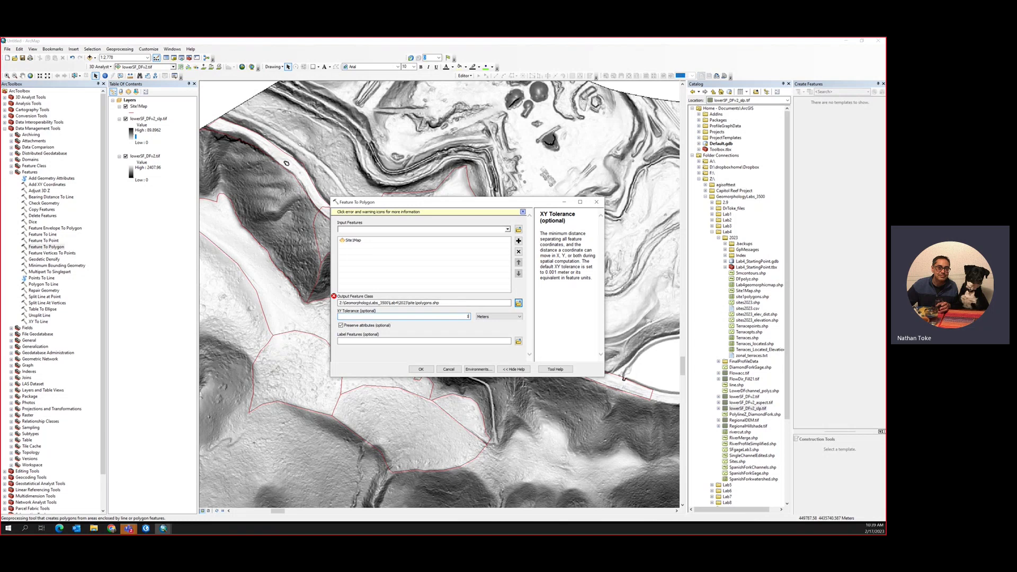
click(452, 332)
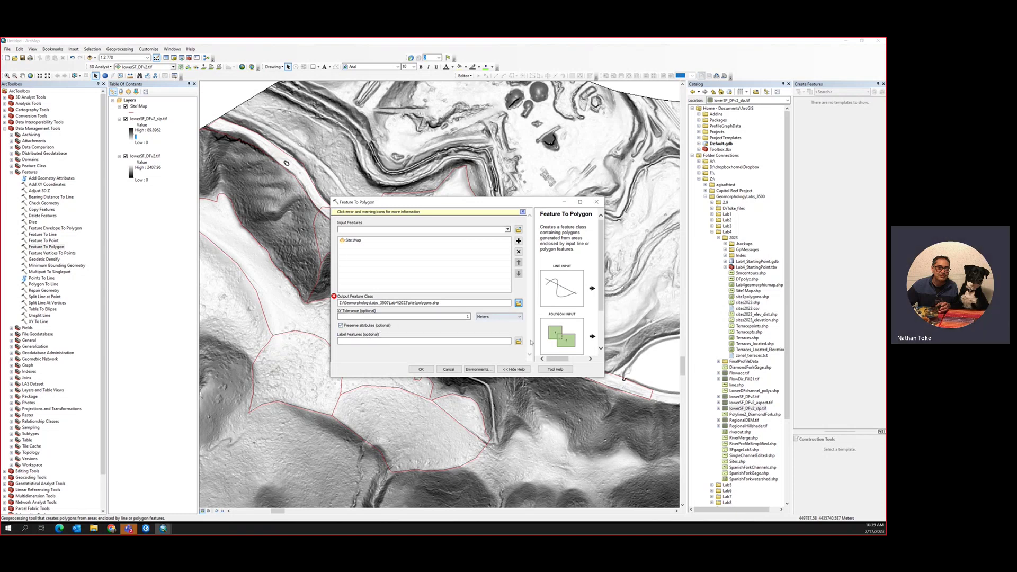
Change the Feature To Polygon output name to site1polygons2.shp and run the tool
click(421, 369)
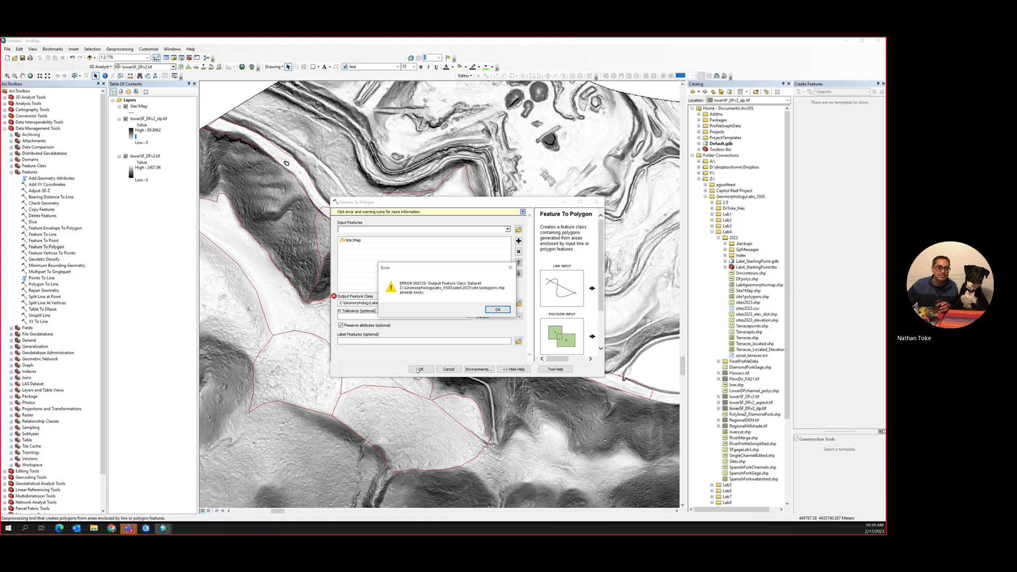
click(497, 309)
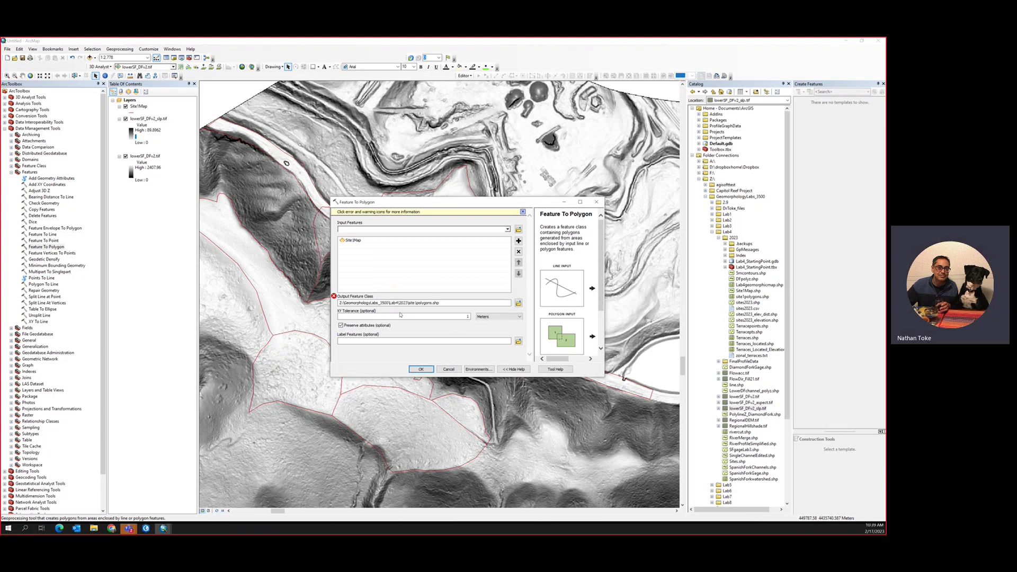
click(434, 303)
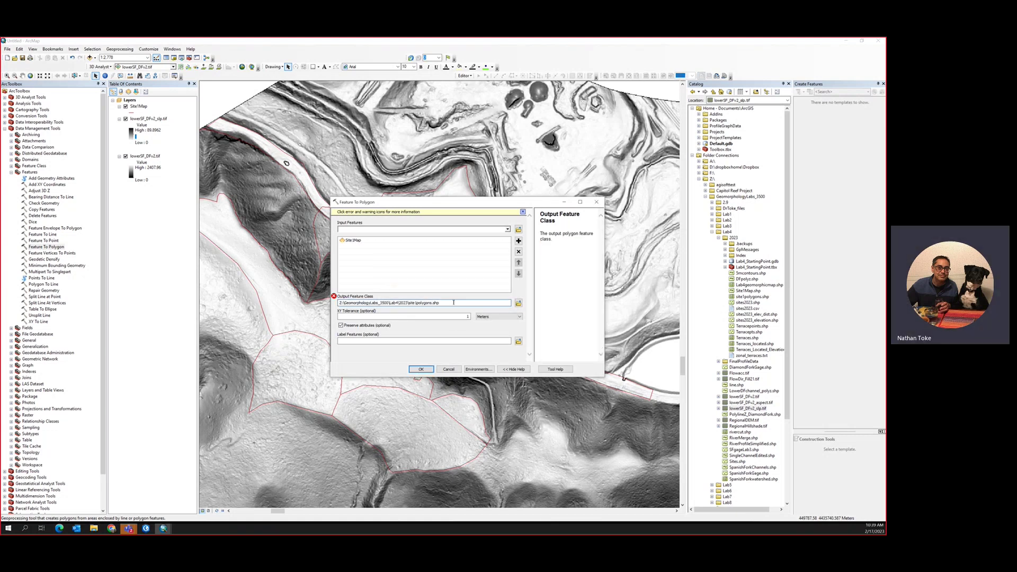
click(420, 369)
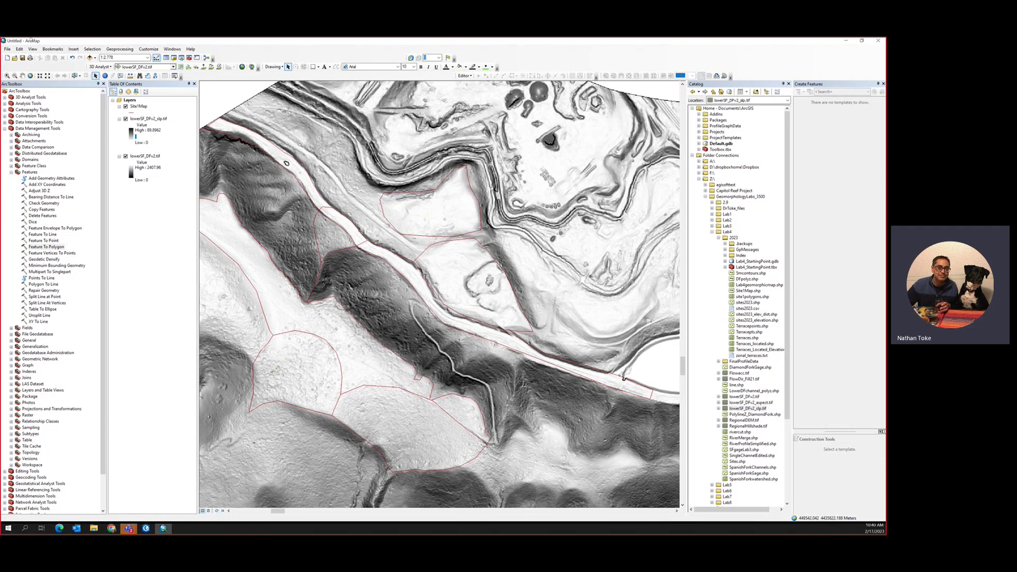
click(119, 49)
click(122, 49)
click(126, 50)
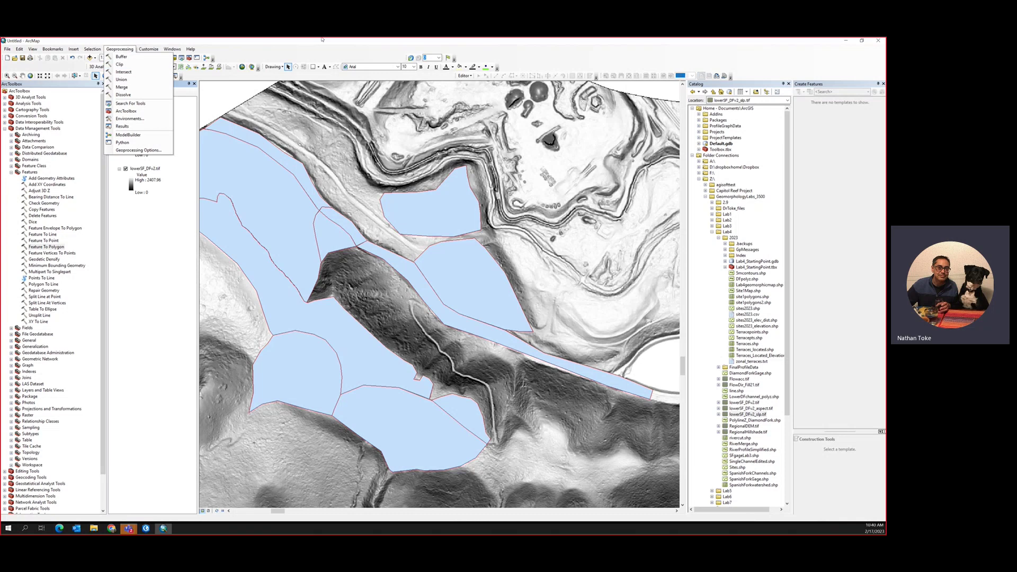
click(335, 54)
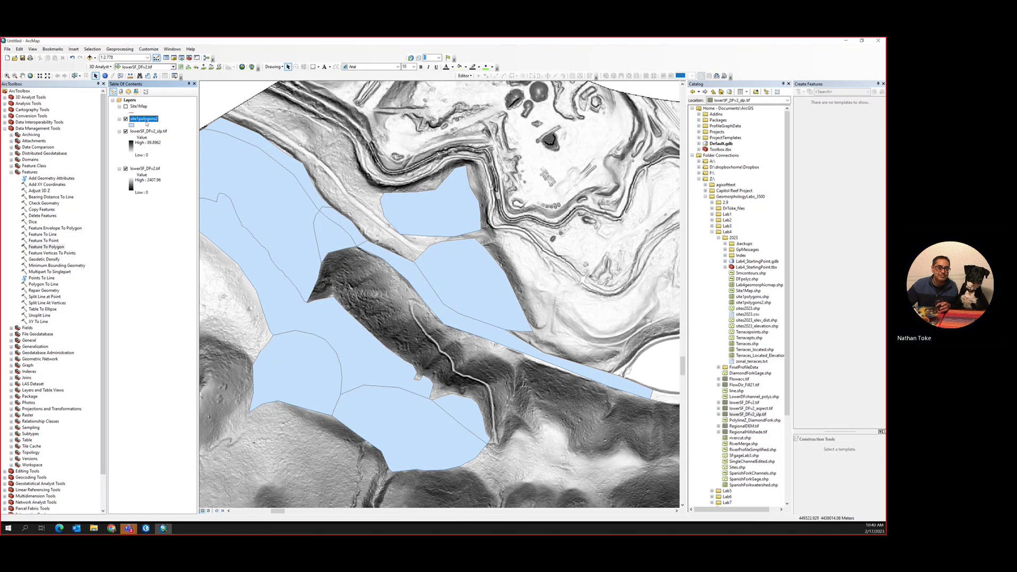
Add a text field named Class to the attribute table of the site1polygons2 layer
right_click(144, 120)
click(172, 142)
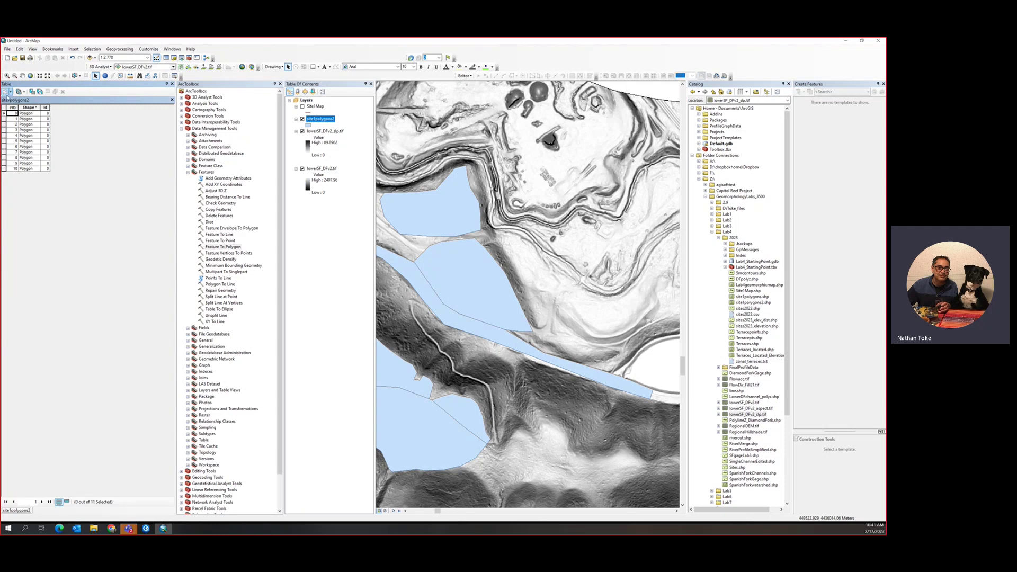
click(6, 92)
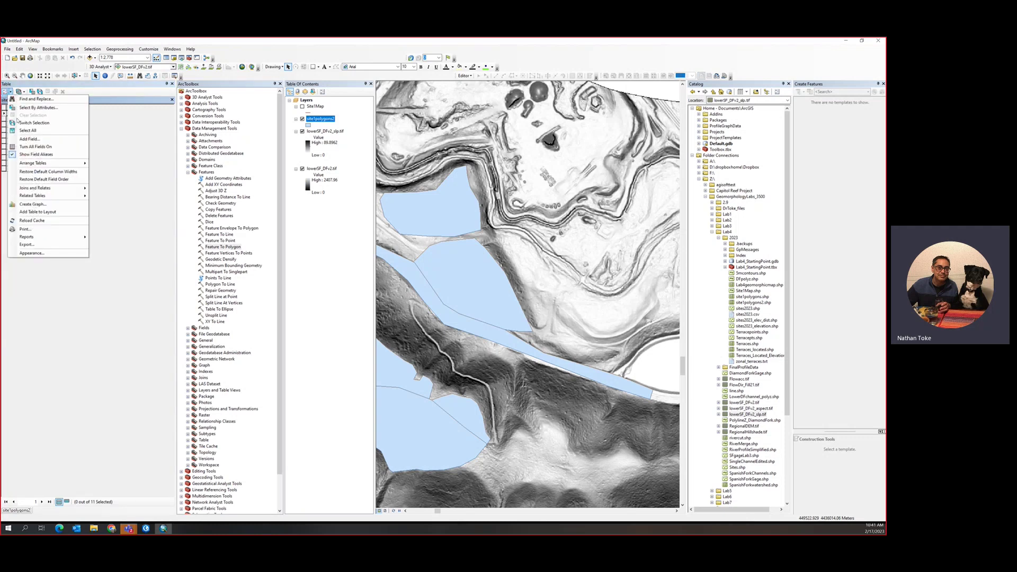
click(29, 138)
click(453, 256)
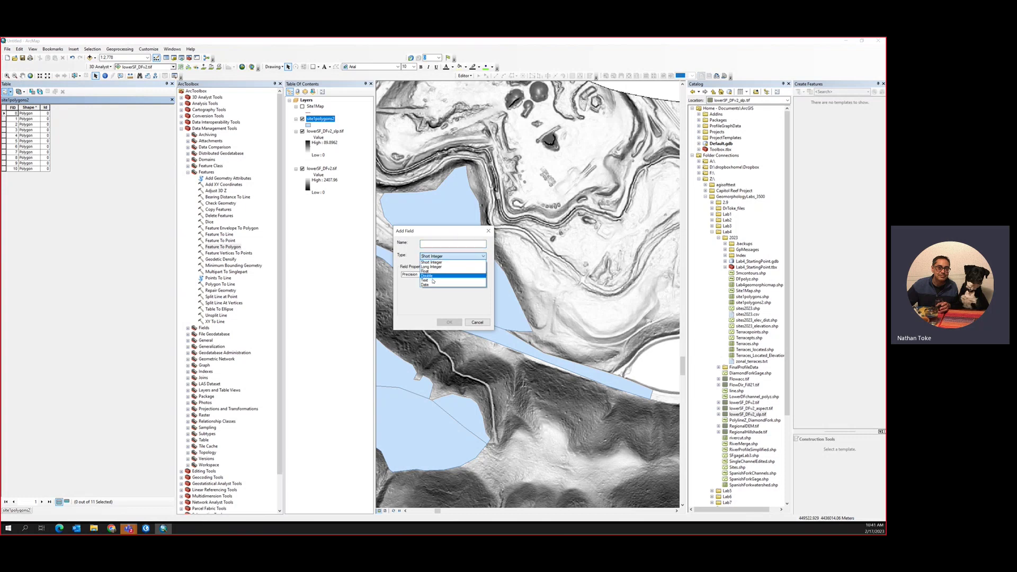
click(433, 280)
click(431, 243)
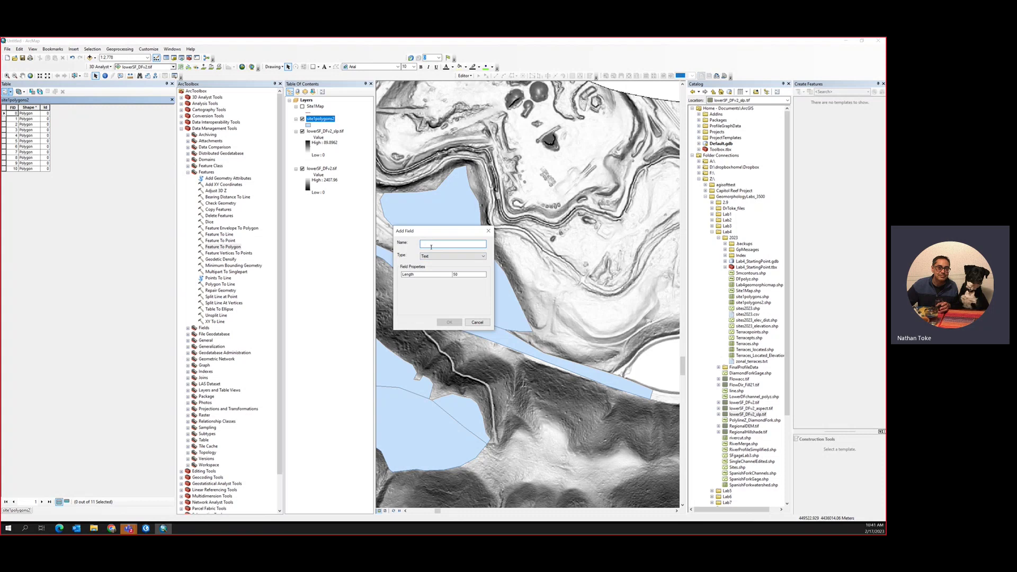
text(Nam)
key(BackSpace)
key(BackSpace)
key(BackSpace)
text(Class)
key(Return)
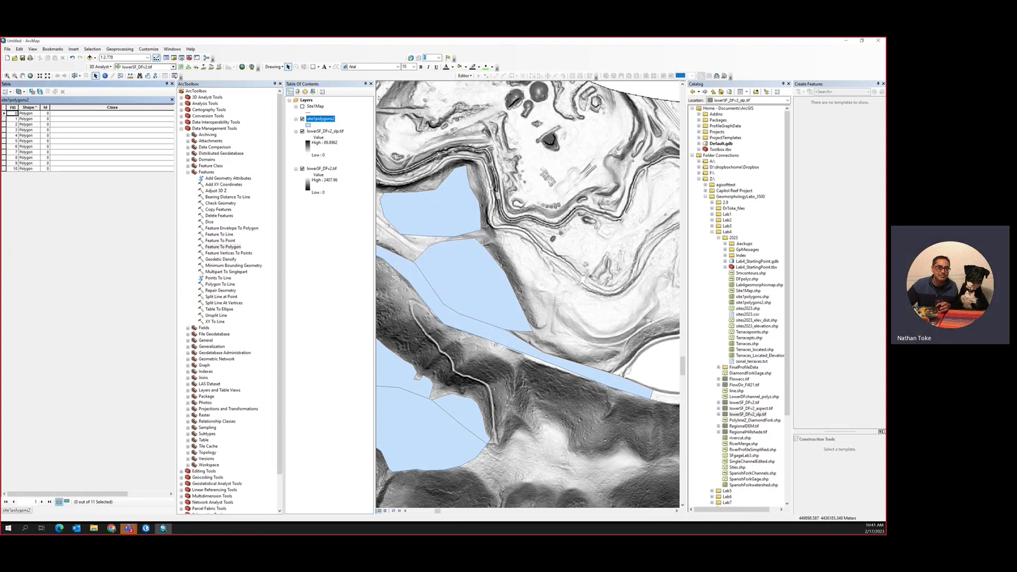
Close the ArcToolbox and Create Features windows, and select the first site1polygons2 record to highlight its polygon on the map
click(280, 84)
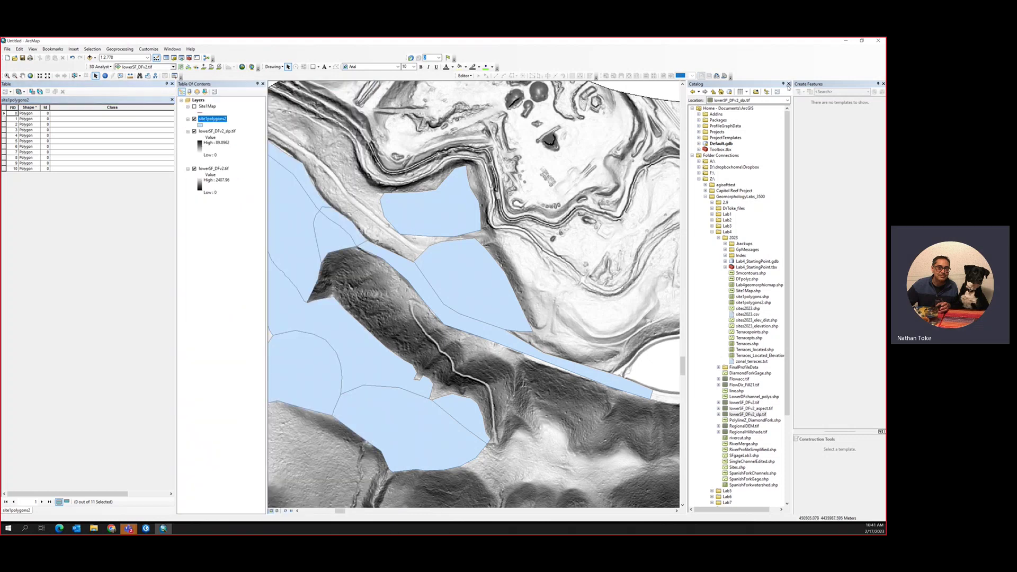
click(882, 84)
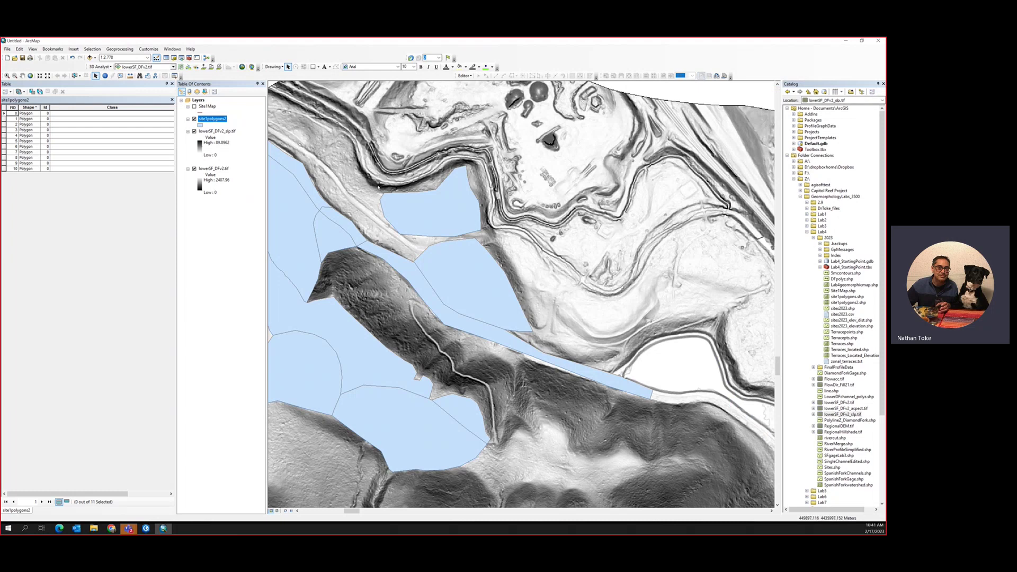
click(22, 75)
drag(399, 203, 611, 207)
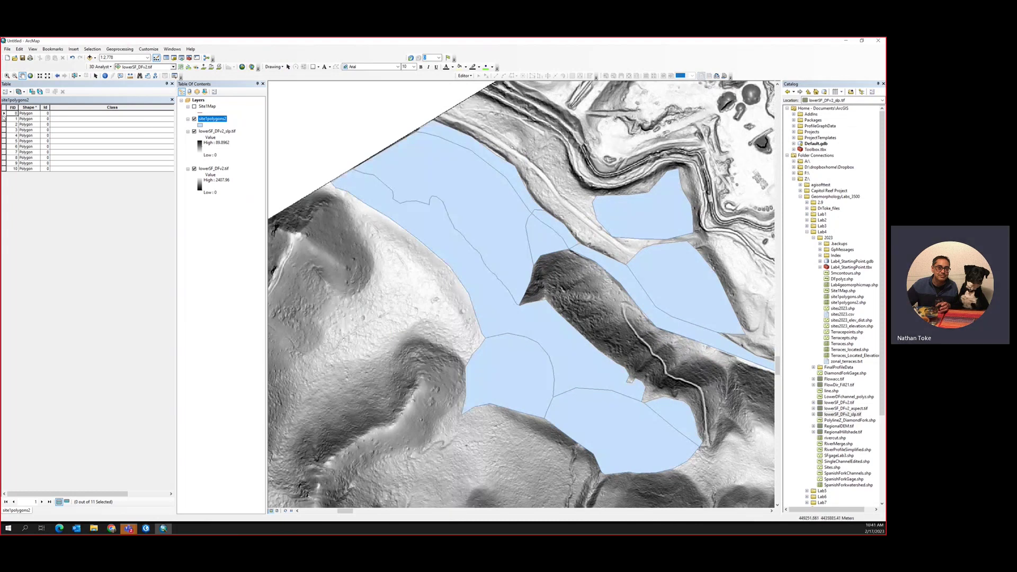
click(4, 113)
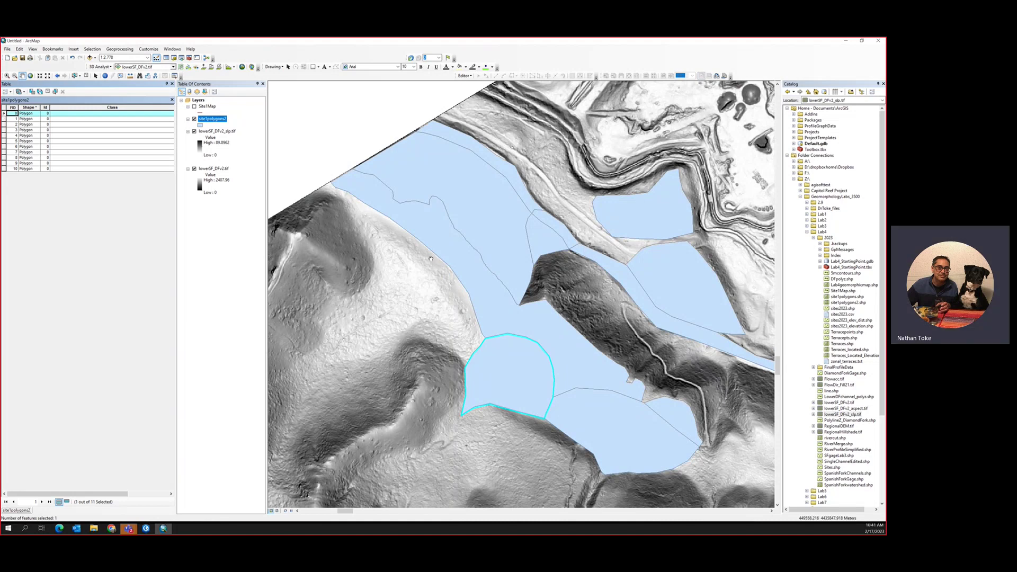
scroll(430, 258, up, 1)
scroll(431, 258, down, 1)
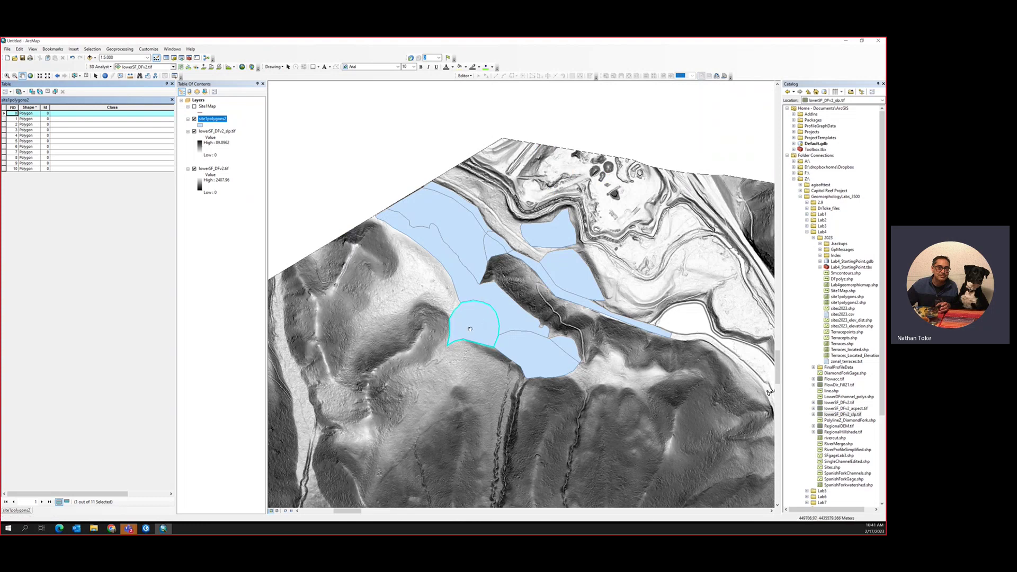
Try a solid yellow fill symbol for the site1polygons2 layer
click(202, 125)
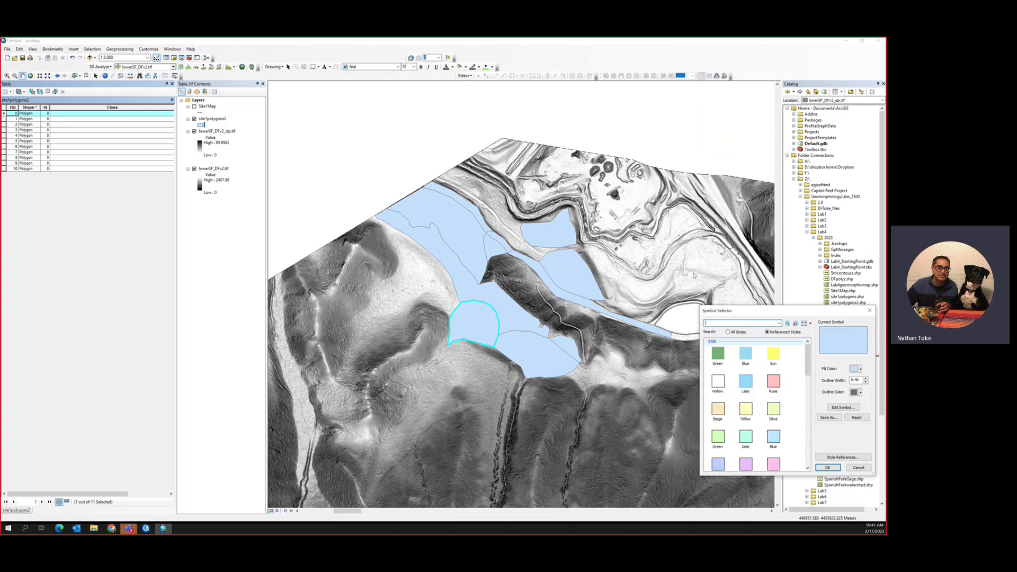
click(625, 247)
key(Return)
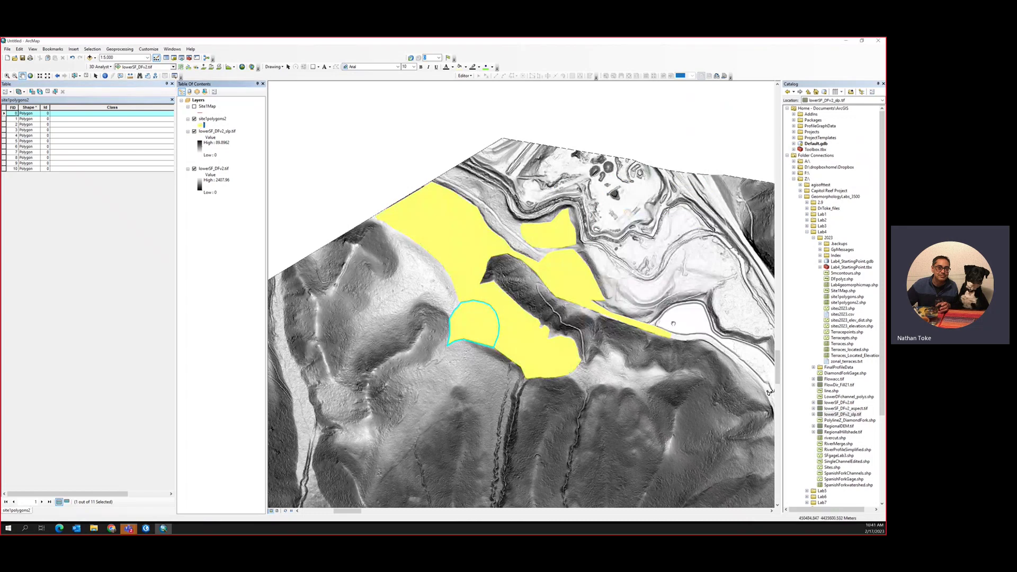
Give the site1polygons2 layer a light yellow-green fill symbol with dark outlines
click(201, 125)
click(429, 305)
click(483, 355)
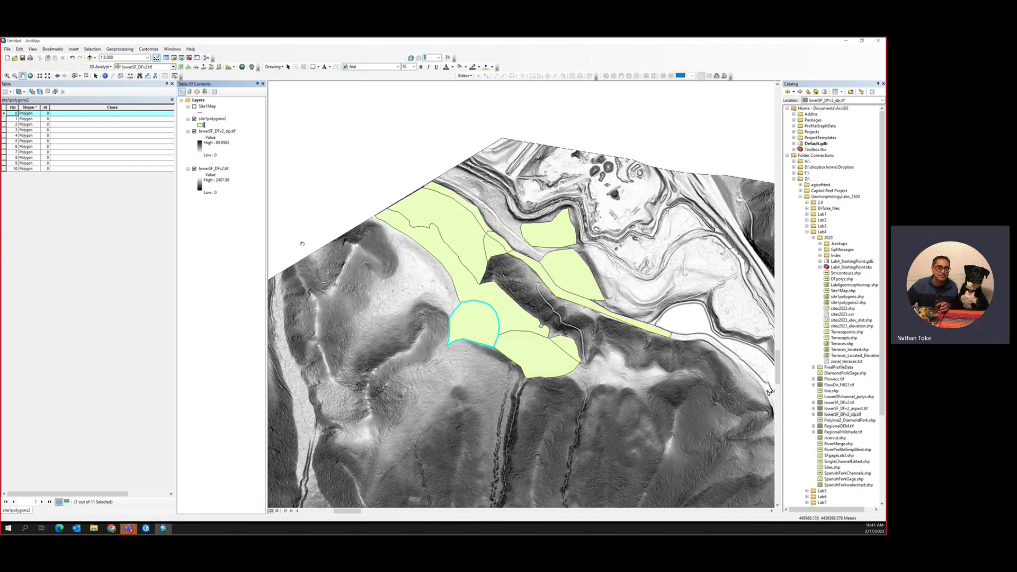
Start an edit session and select the site1polygons2 template in the Create Features window
click(111, 116)
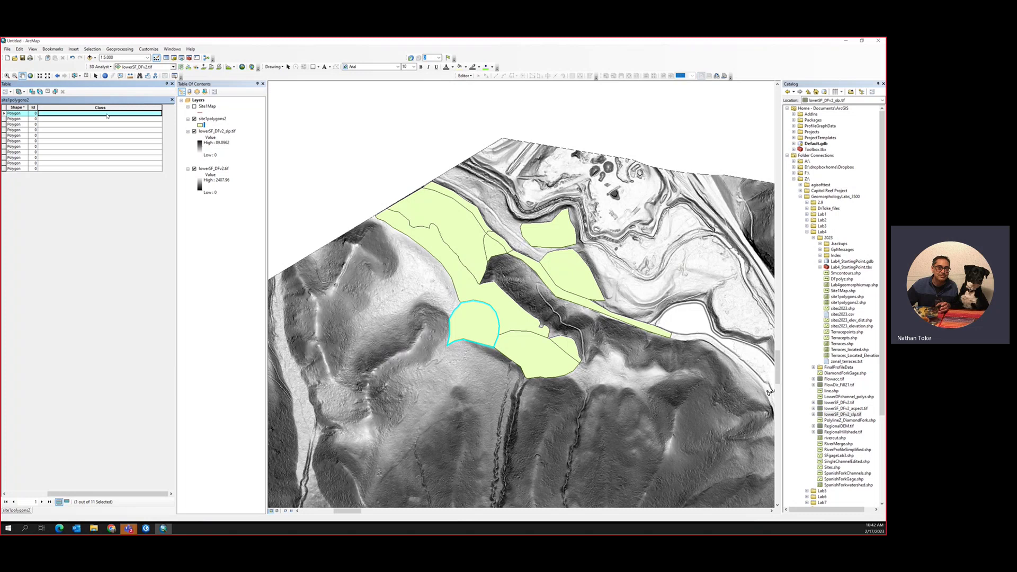
click(465, 75)
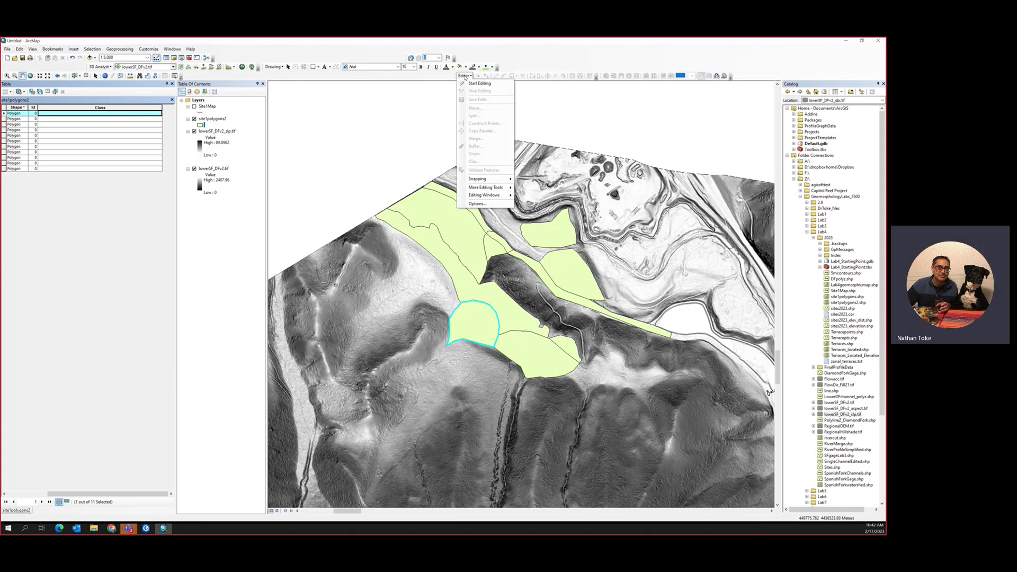
click(478, 83)
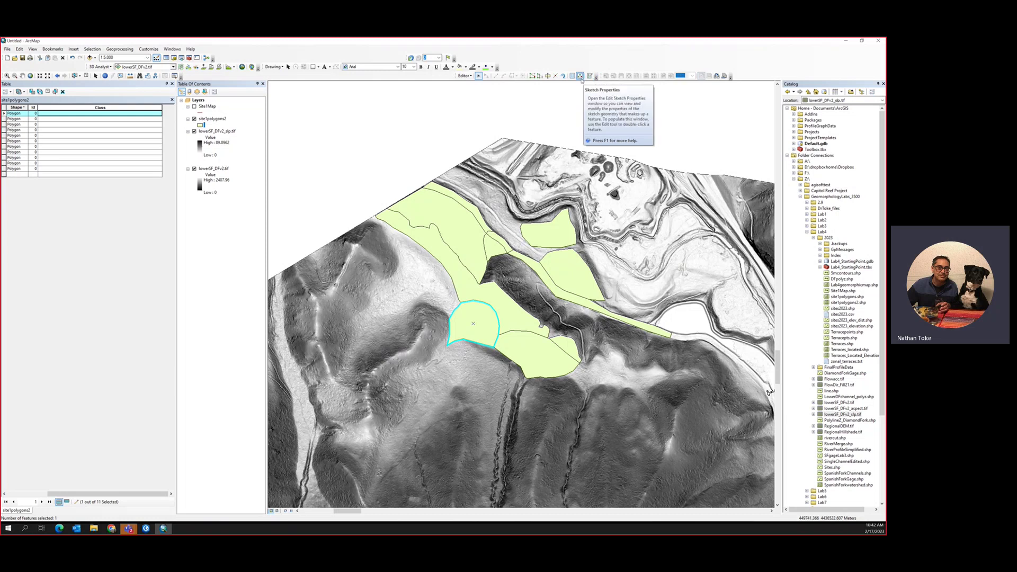
click(589, 76)
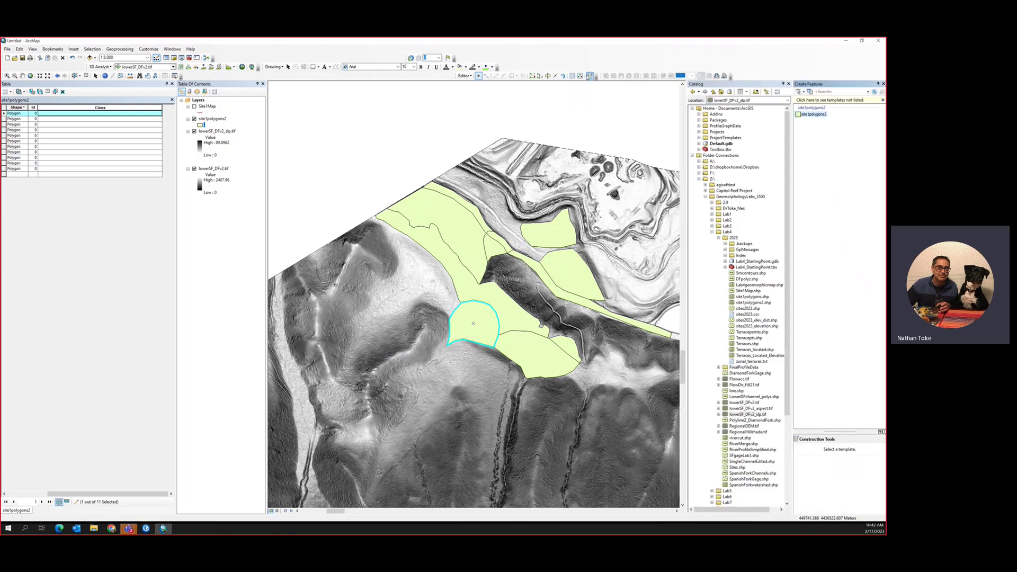
click(812, 115)
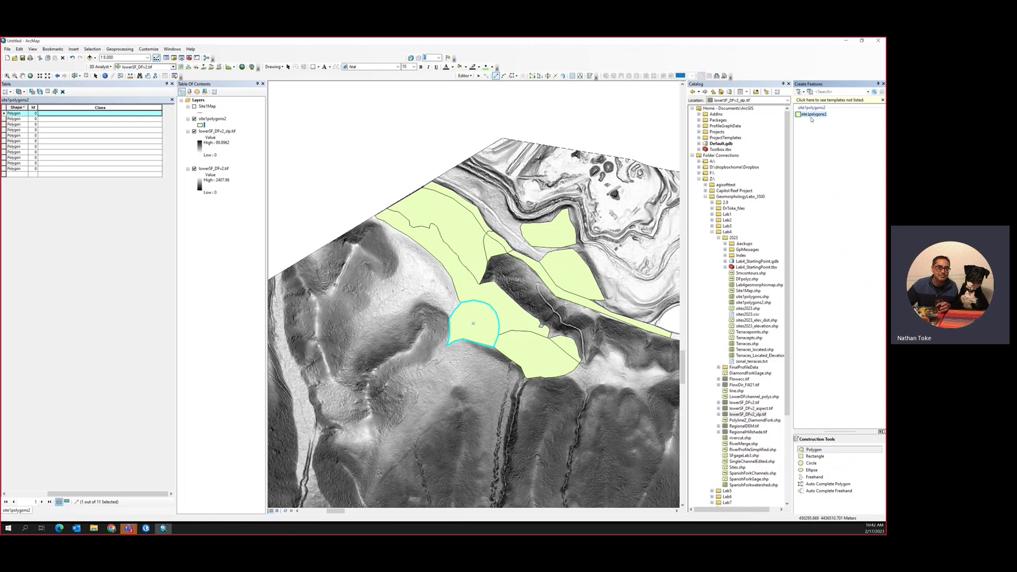
Set the Class of the first polygon record to Fan
click(68, 113)
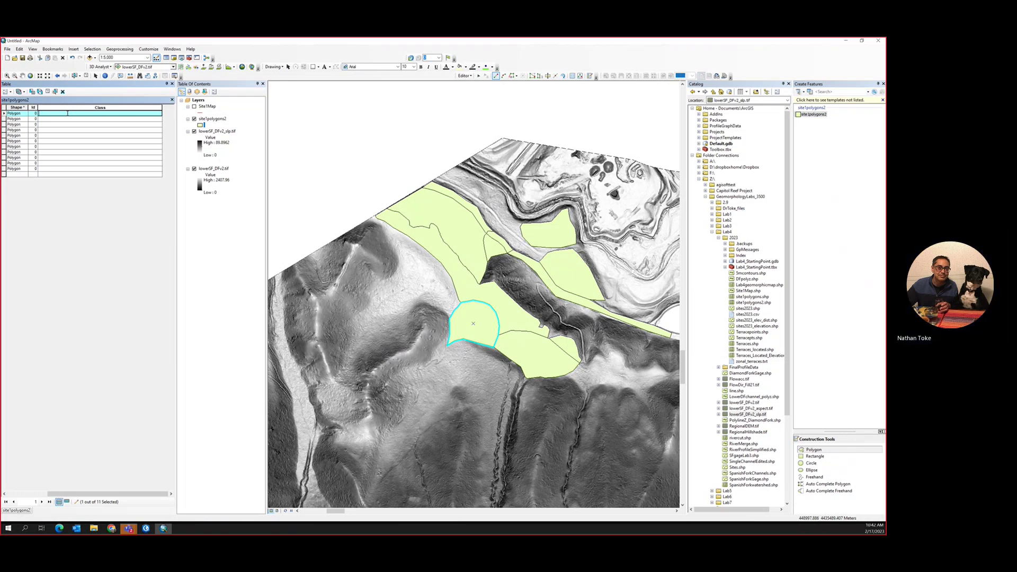
text(Ou)
key(BackSpace)
key(BackSpace)
key(BackSpace)
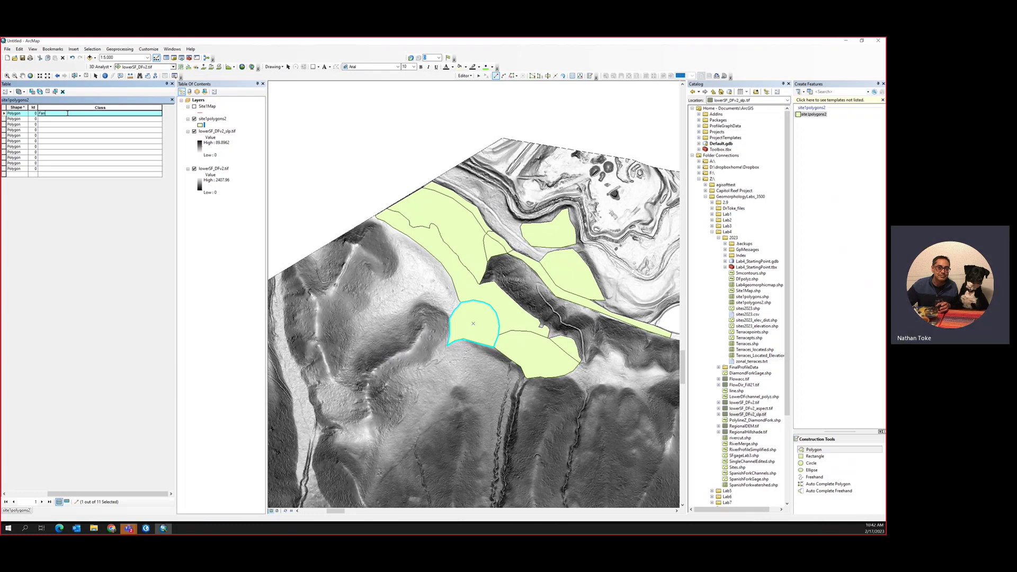
key(Return)
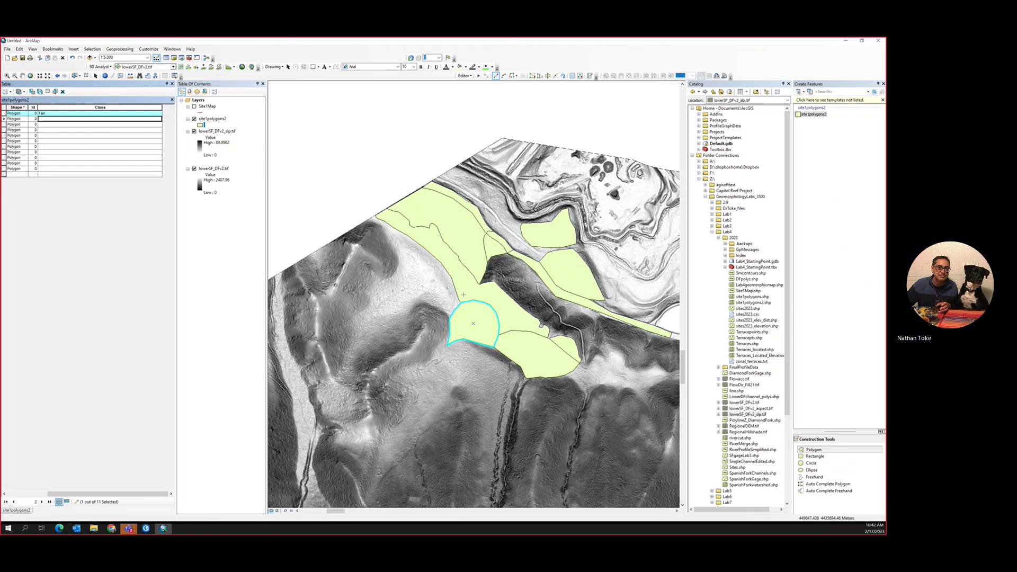
Select the second polygon record and set its Class to Terrace 2
click(4, 119)
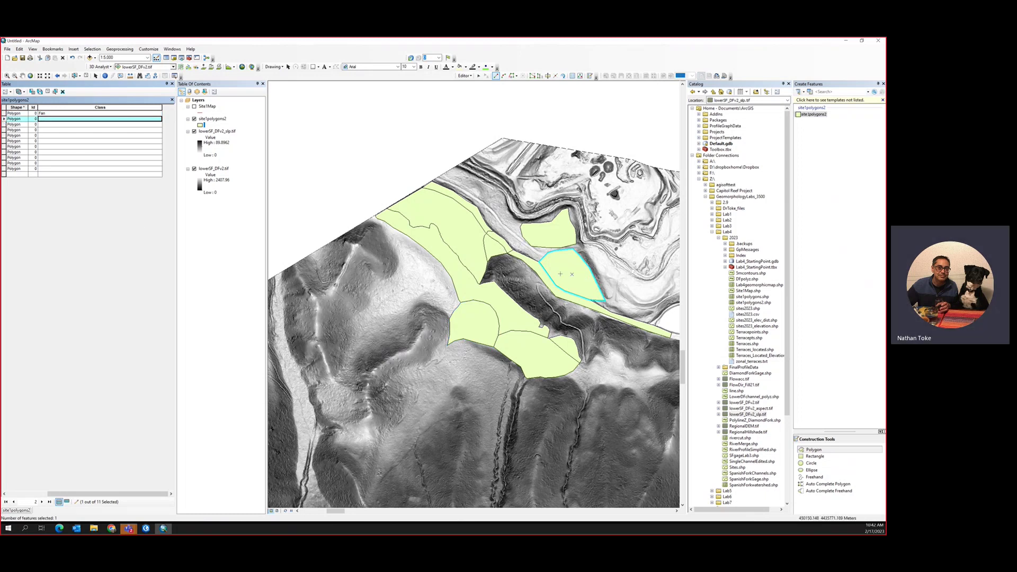
click(43, 119)
text(Terrace 2)
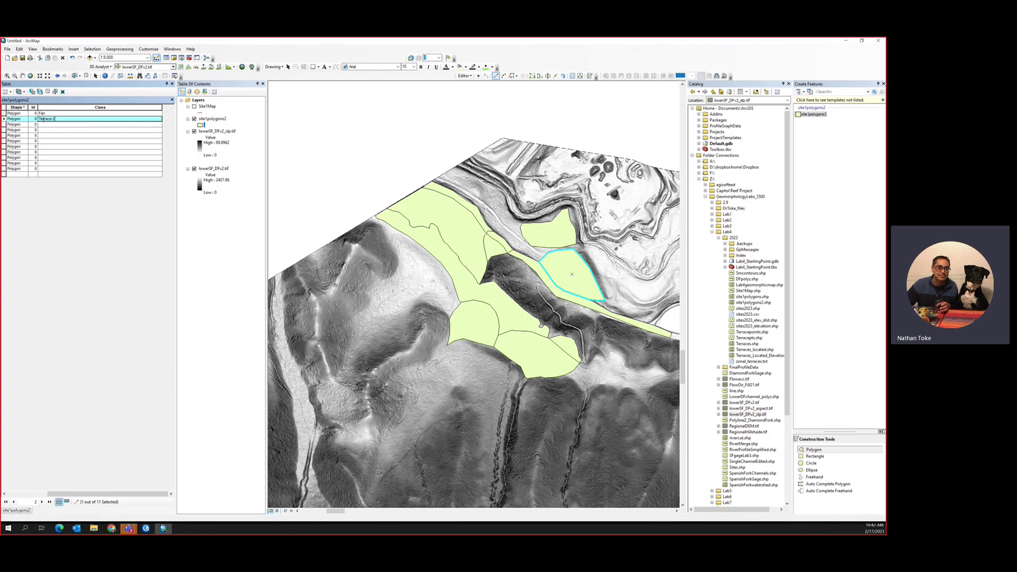
key(Return)
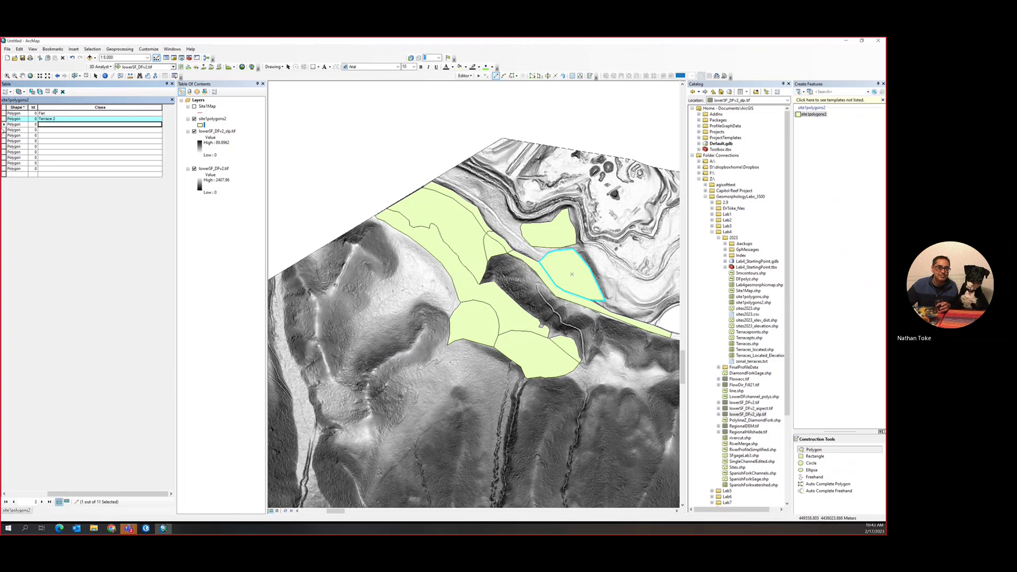
Select the third polygon record and set its Class to Fan
click(4, 124)
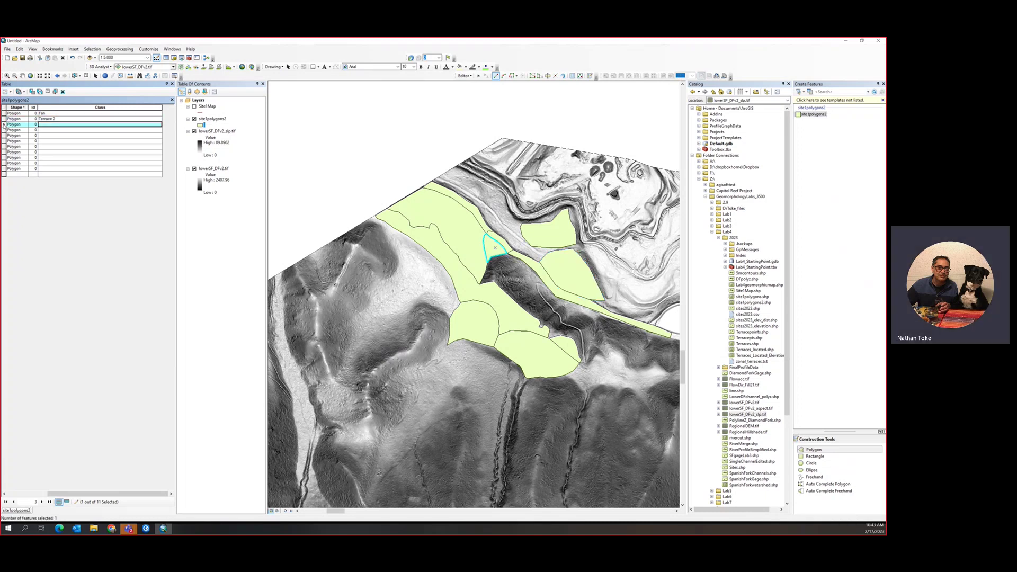
click(42, 124)
text(Fan)
key(Return)
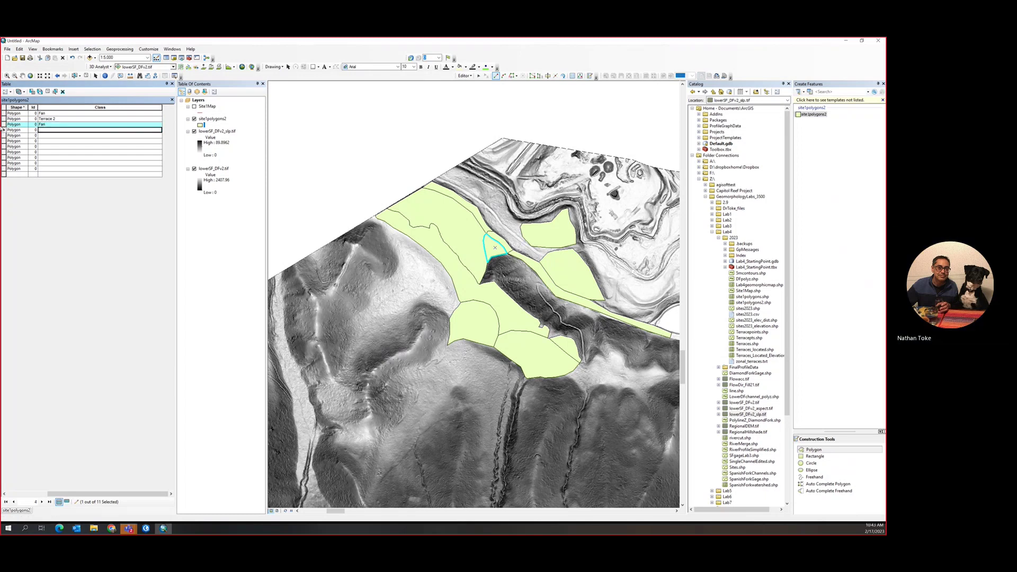
Zoom to the fourth polygon record and set its Class to Canal
double_click(3, 130)
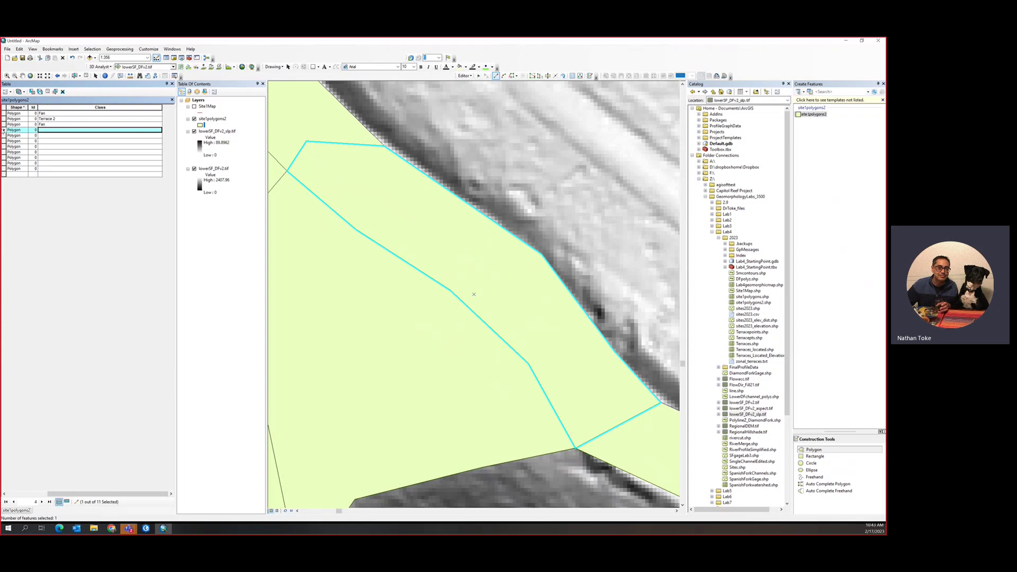
click(41, 130)
text(R)
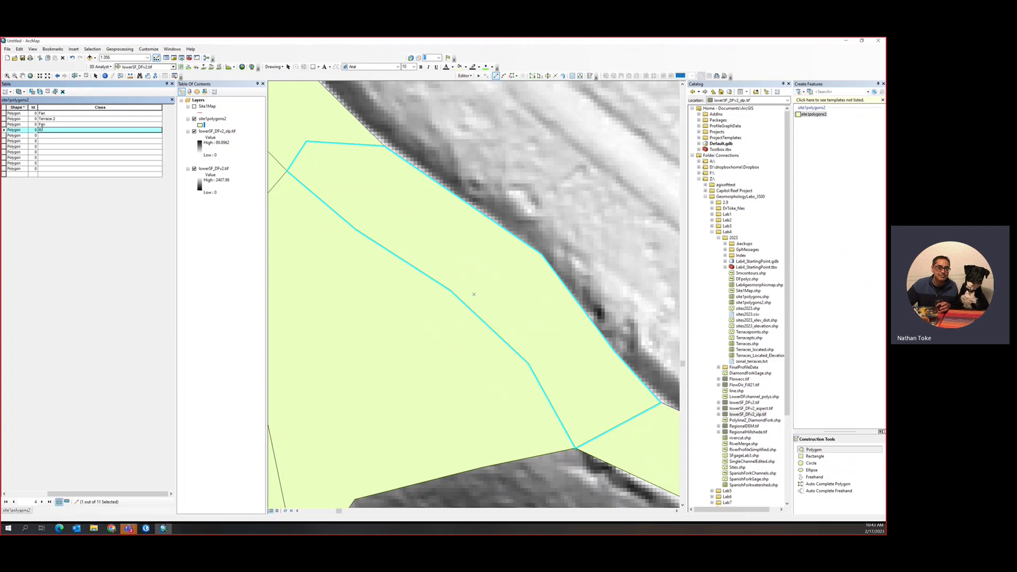
text(Came)
text(nal)
key(Return)
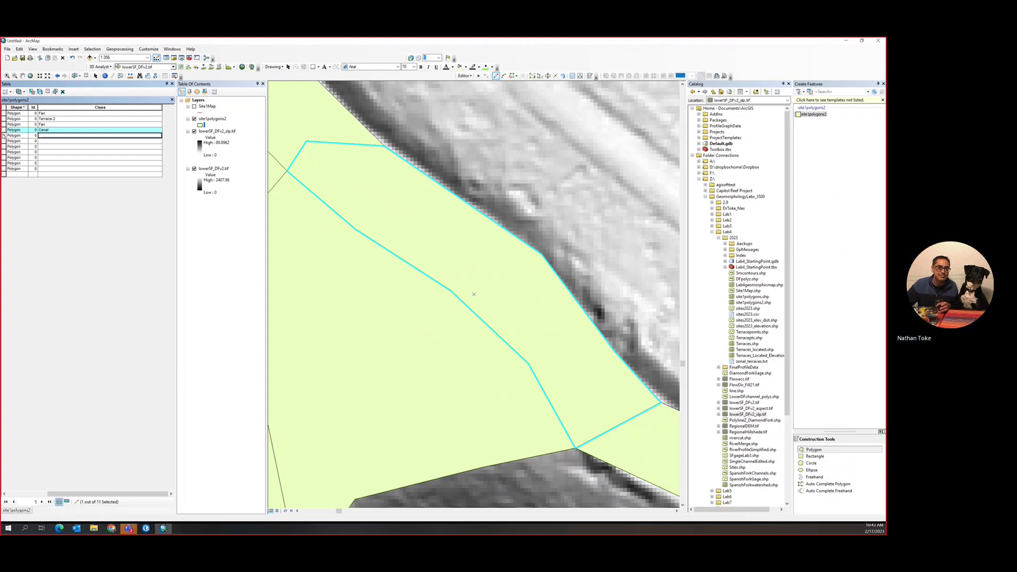
Zoom to the fifth polygon record and set its Class to Terrace 1
click(3, 135)
double_click(4, 136)
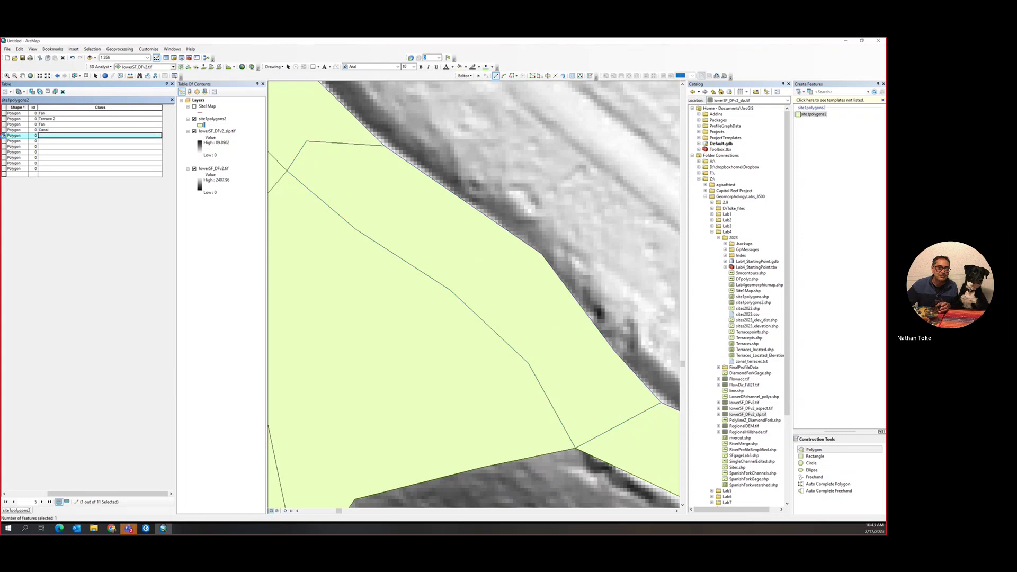
click(67, 136)
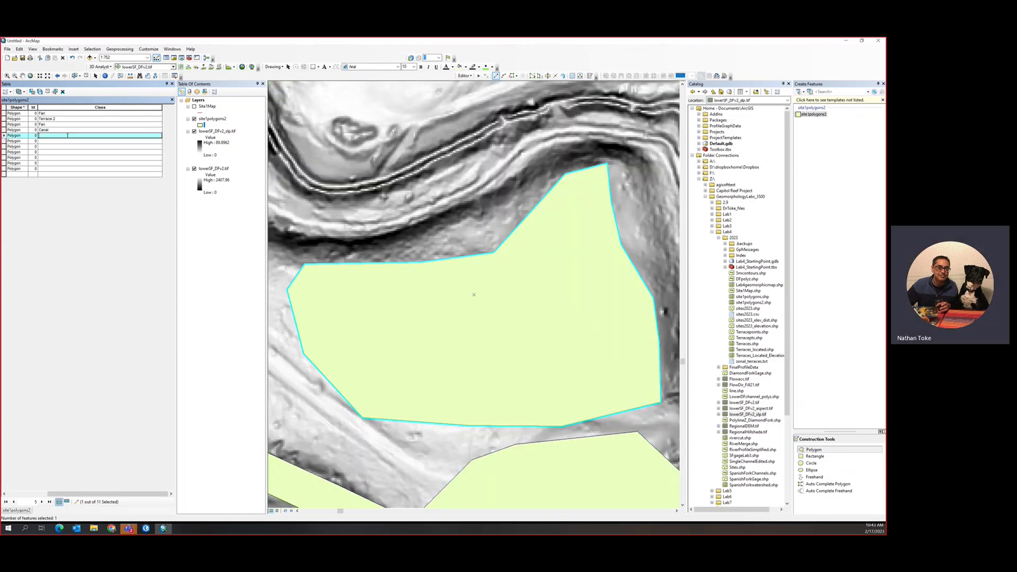
text(Terrace)
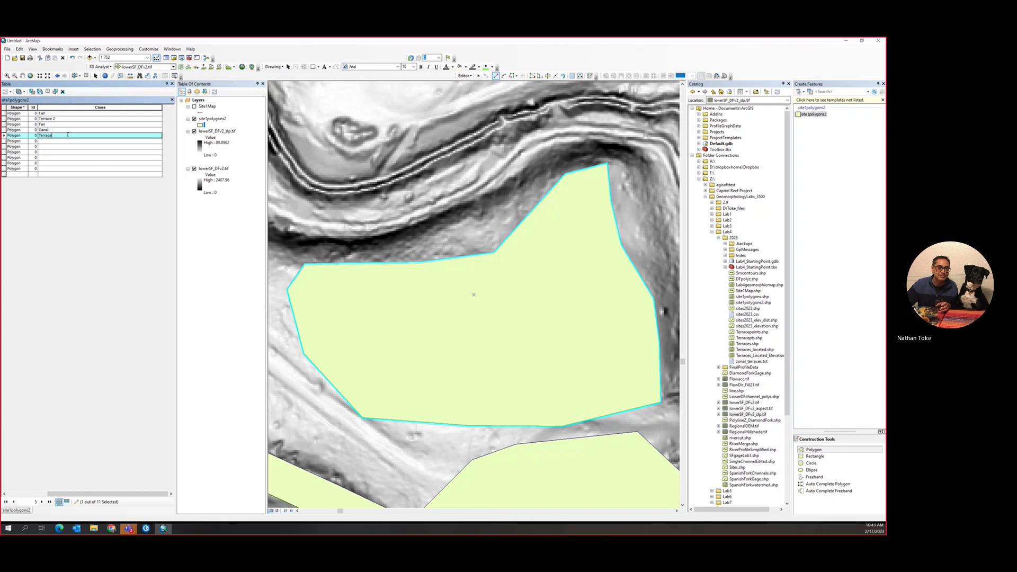
text( 1)
key(Return)
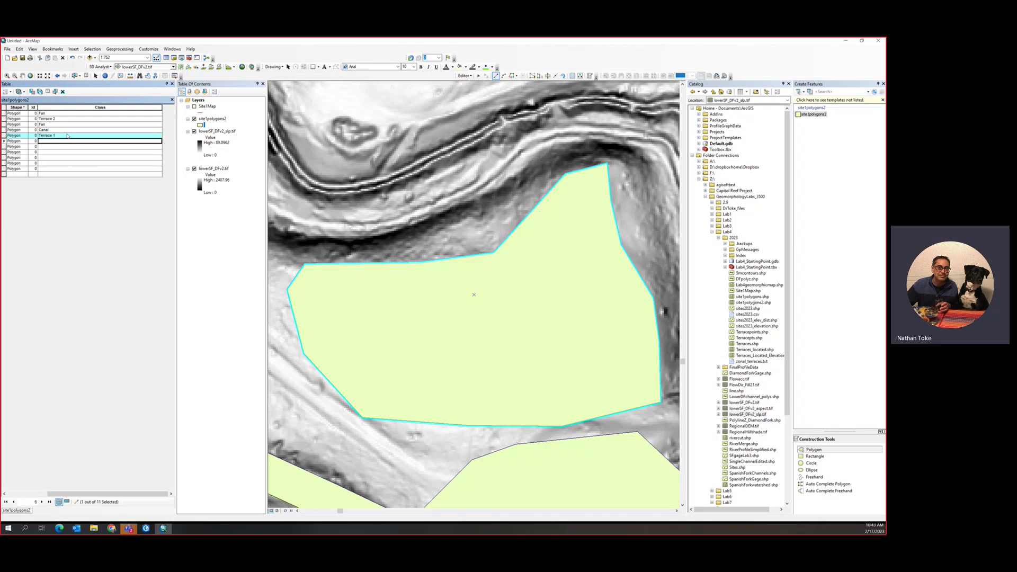
Select the sixth polygon record and set its Class to Bonneville Terrace
scroll(373, 293, down, 3)
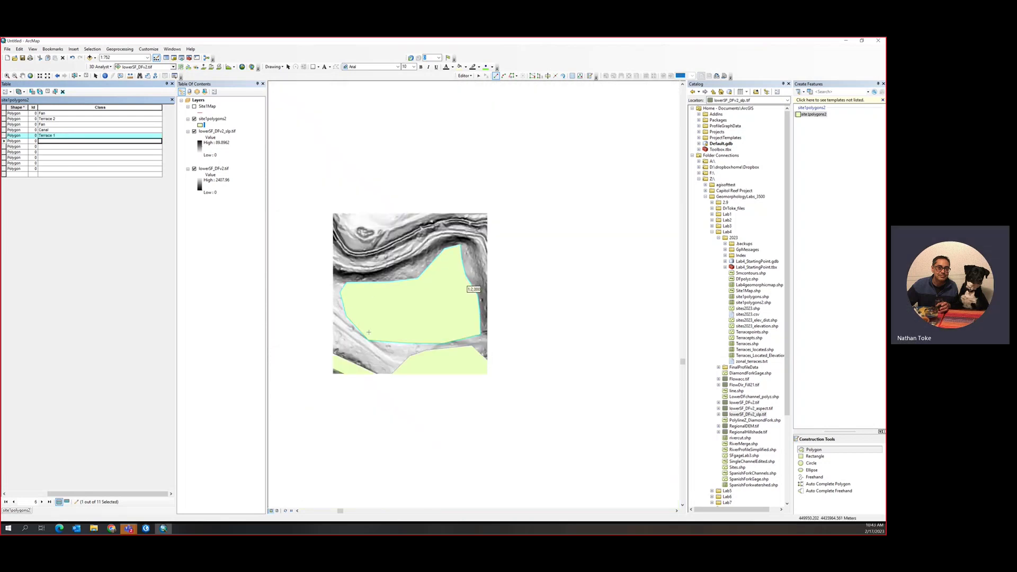
scroll(369, 332, down, 2)
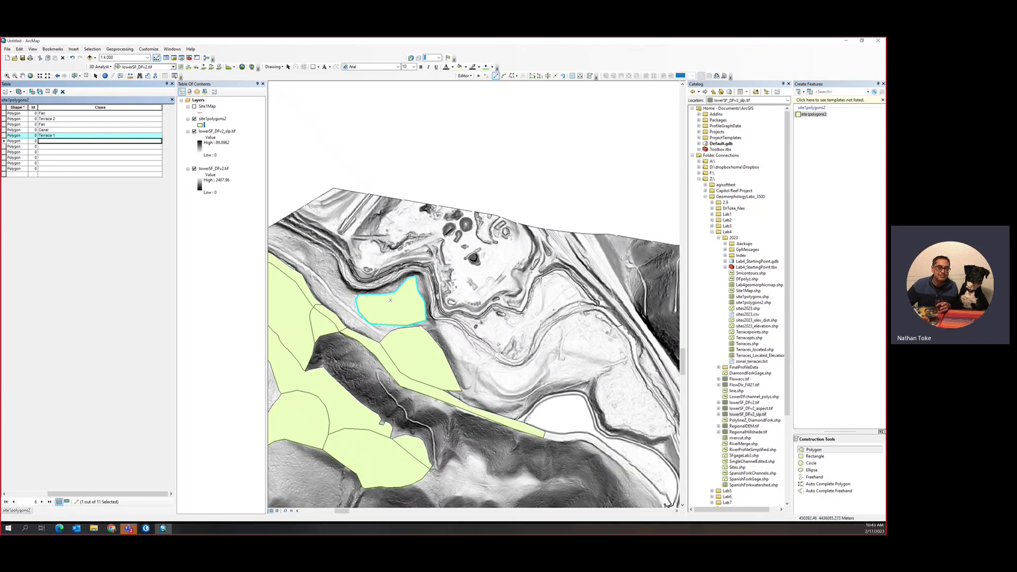
click(4, 141)
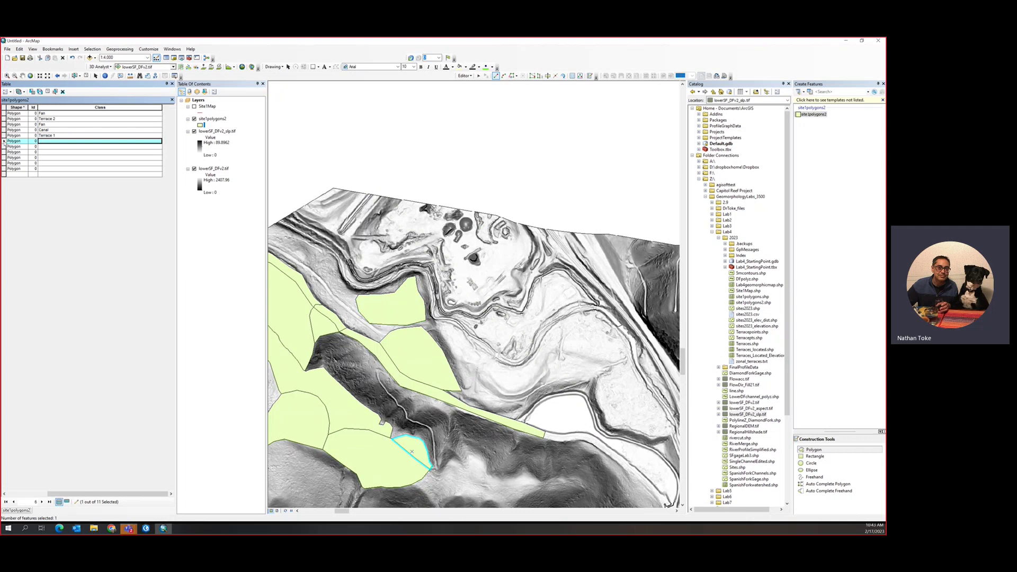
click(66, 140)
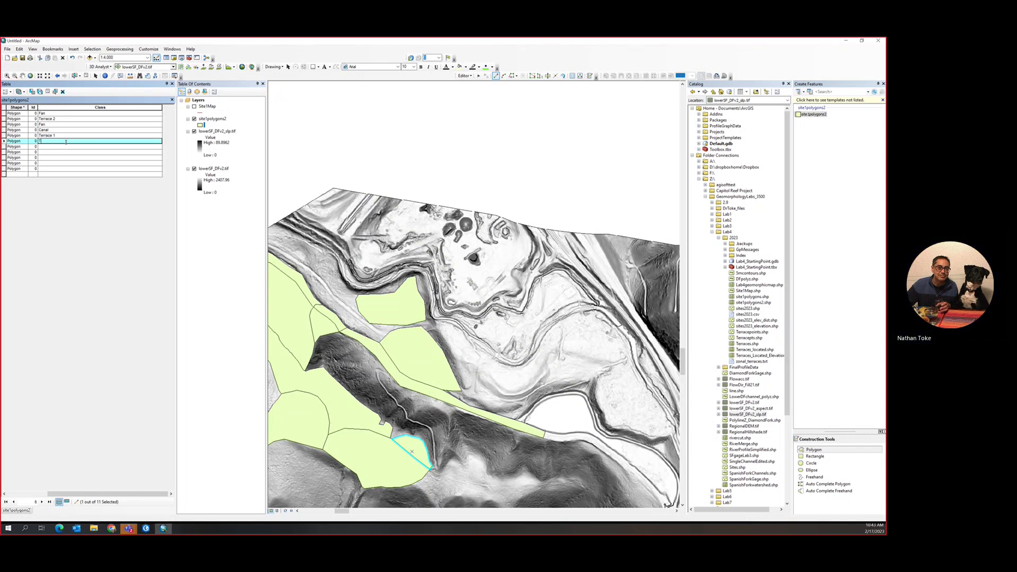
text(Bo)
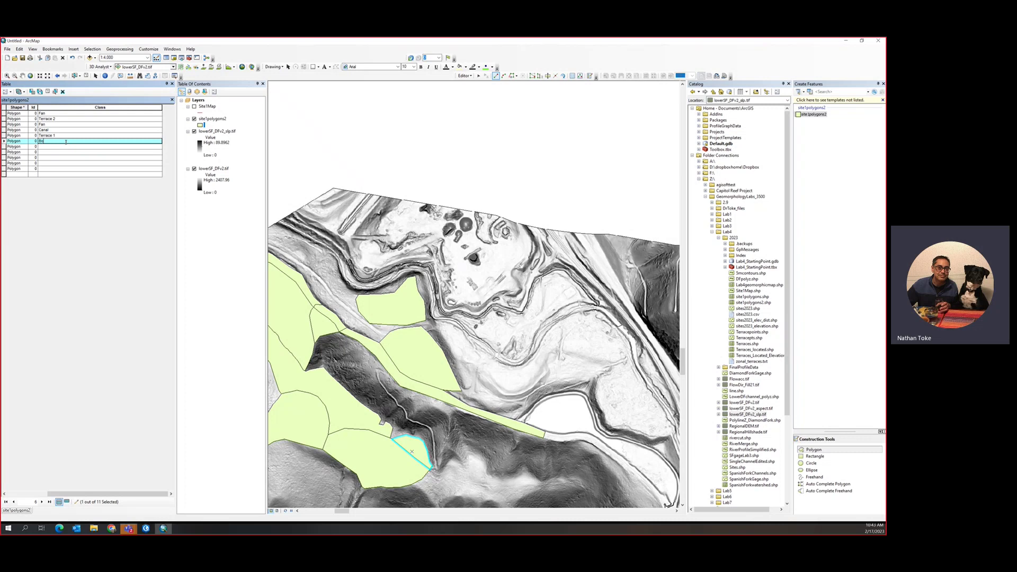
text(nneville Terrace)
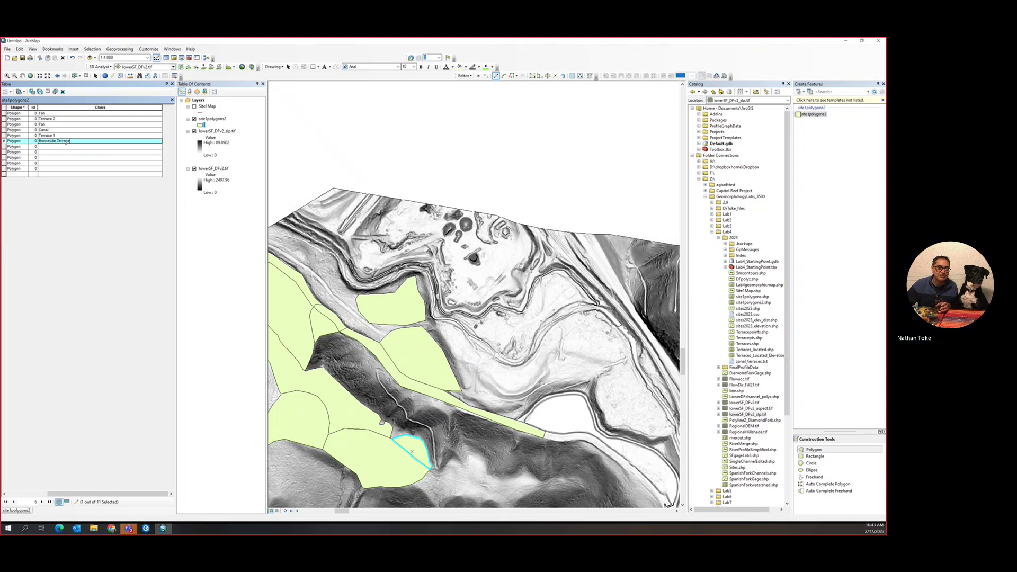
key(Return)
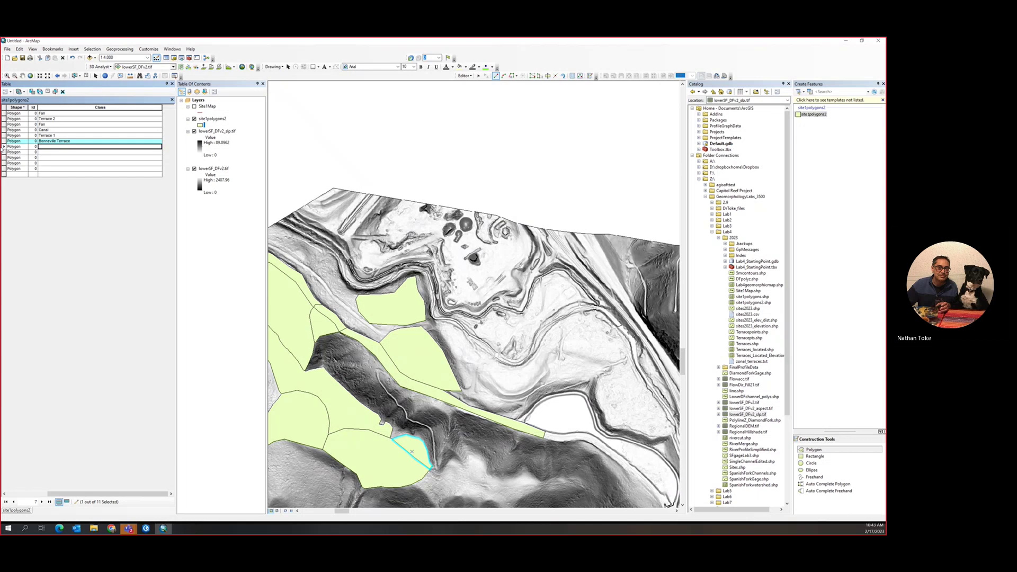
Select the seventh polygon record and set its Class to Fan
click(3, 147)
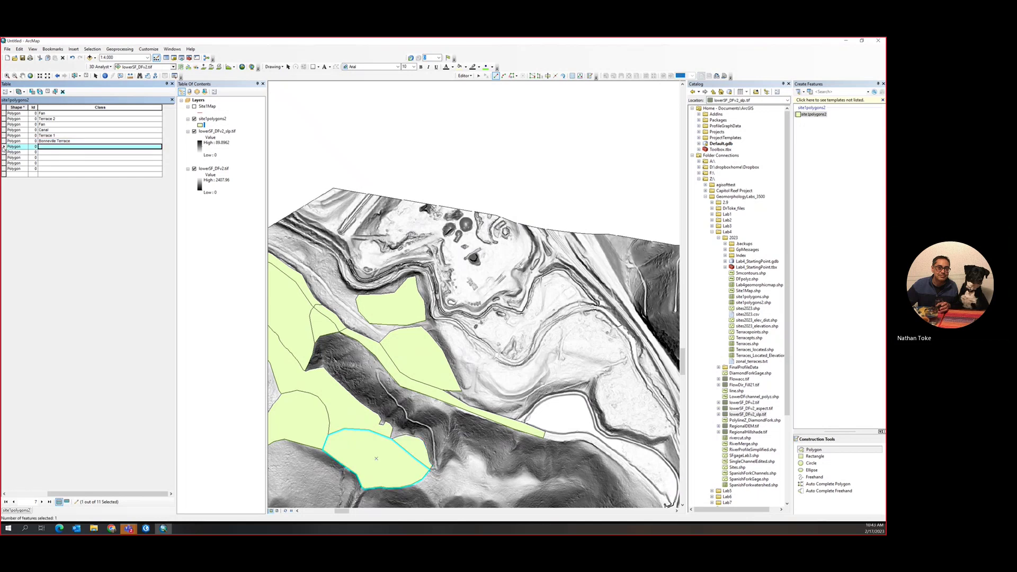
click(45, 148)
text(Fan)
key(Return)
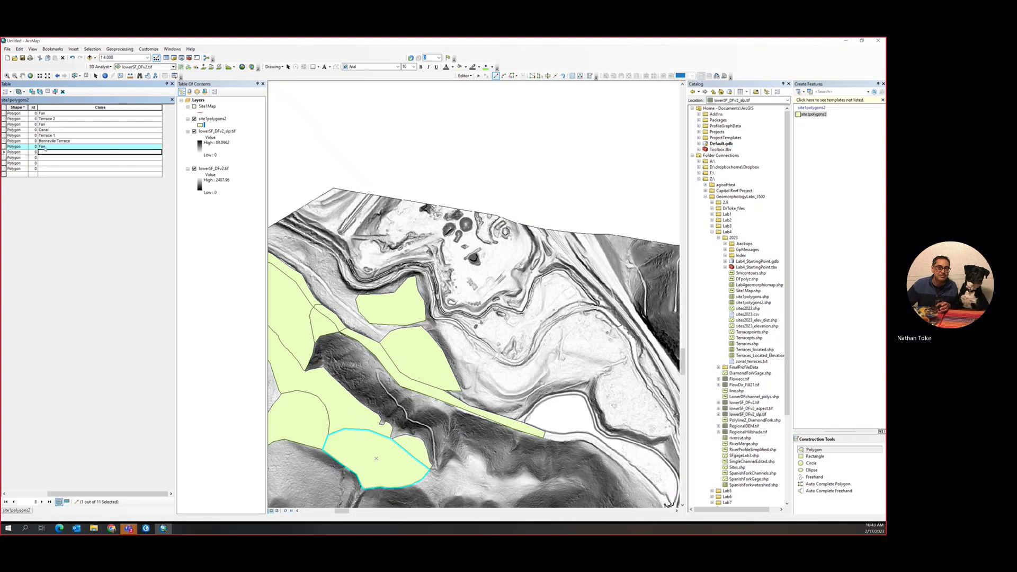
Select the eighth polygon record and set its Class to Canal
click(4, 151)
click(51, 152)
text(Cna)
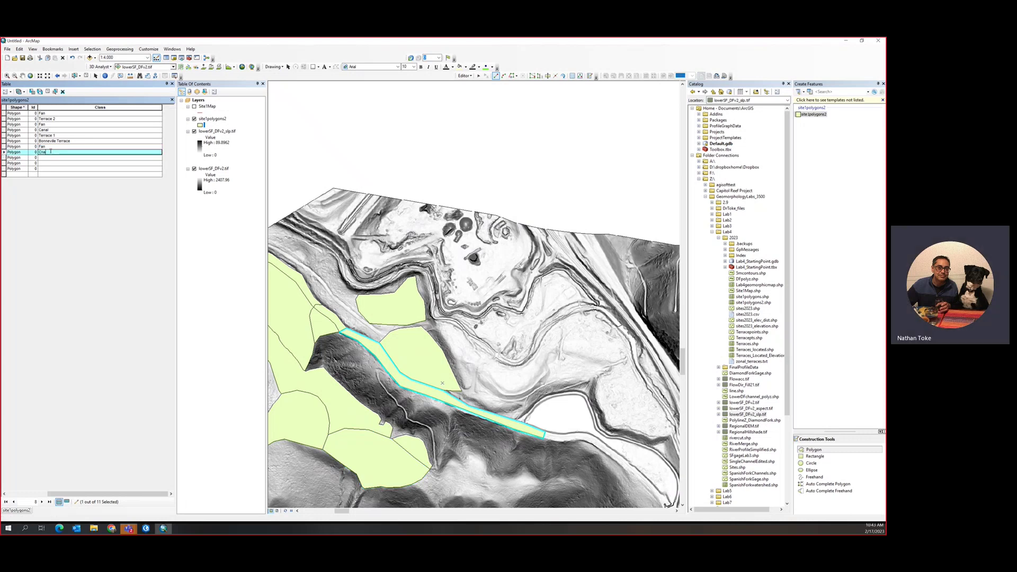
text(l)
key(BackSpace)
text(anal)
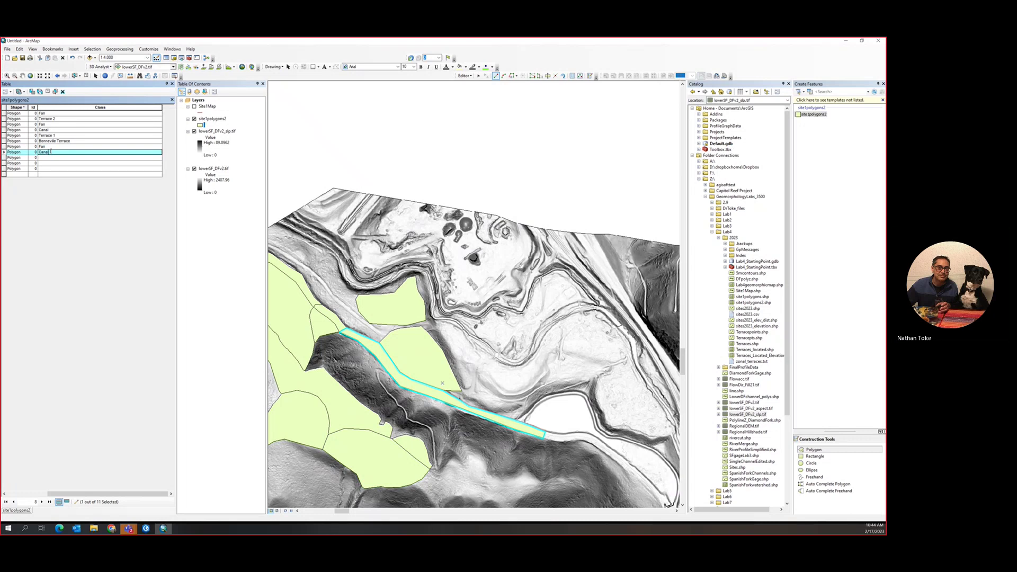
key(Return)
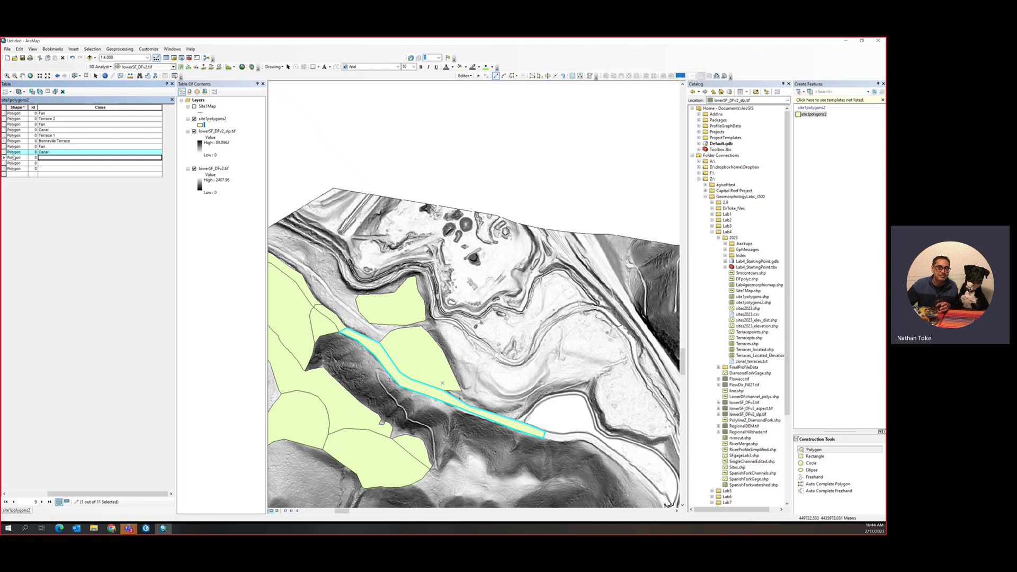
Zoom to the ninth polygon record and set its Class to Bonneville Terrace
double_click(4, 157)
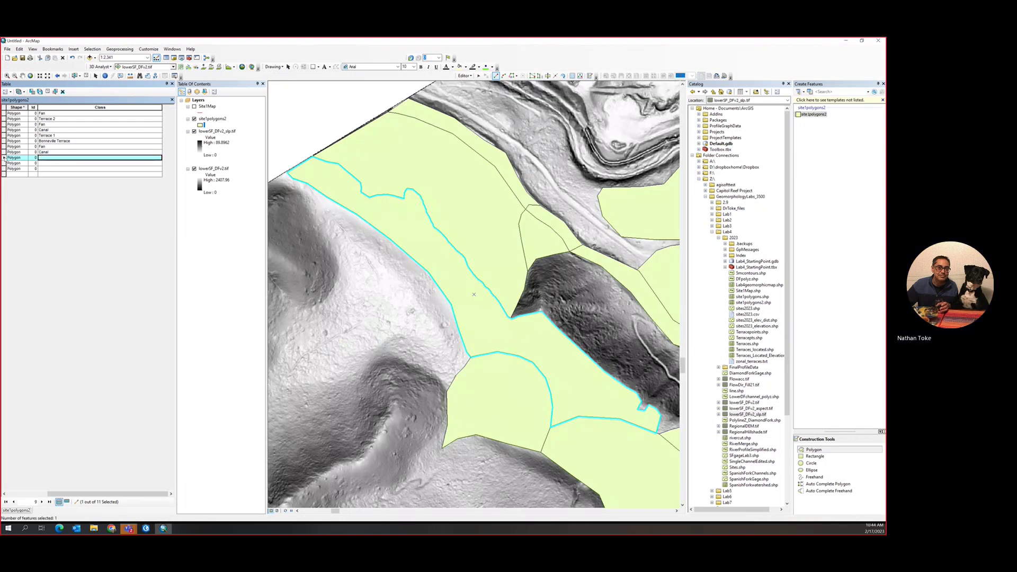
click(65, 157)
text(Bonneville Terrace)
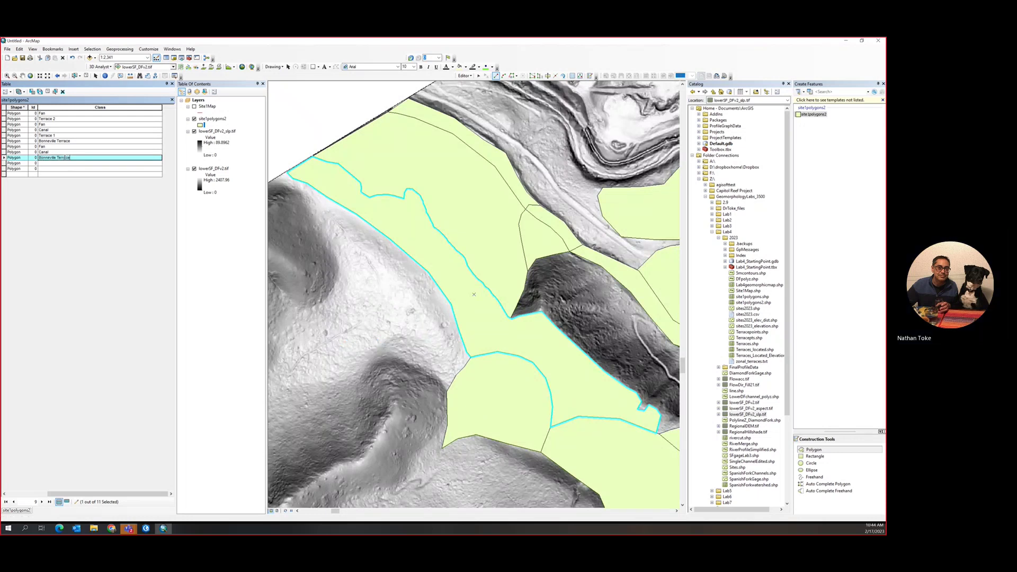
key(Return)
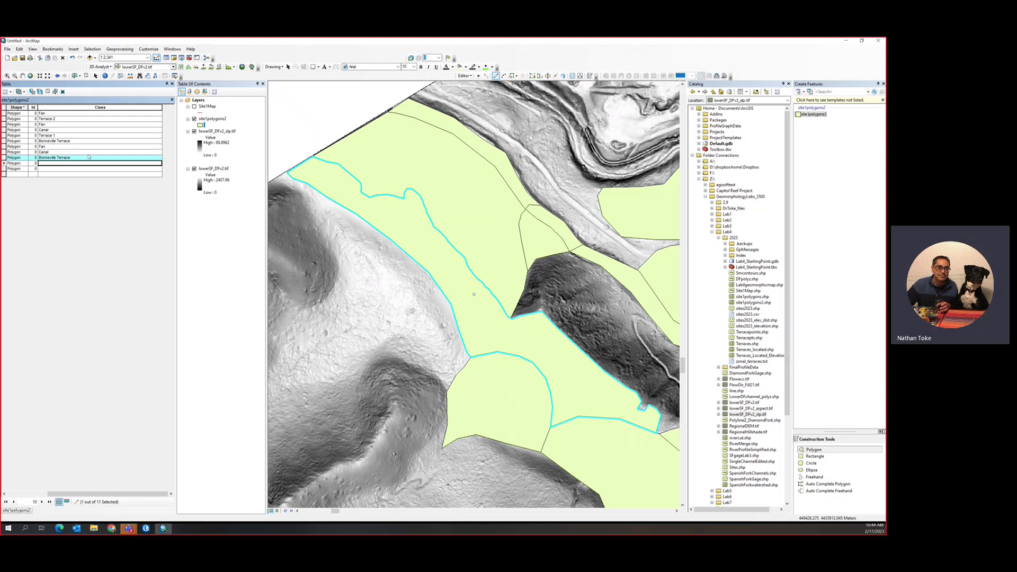
Select the tenth polygon record and set its Class to Hillslope
click(4, 163)
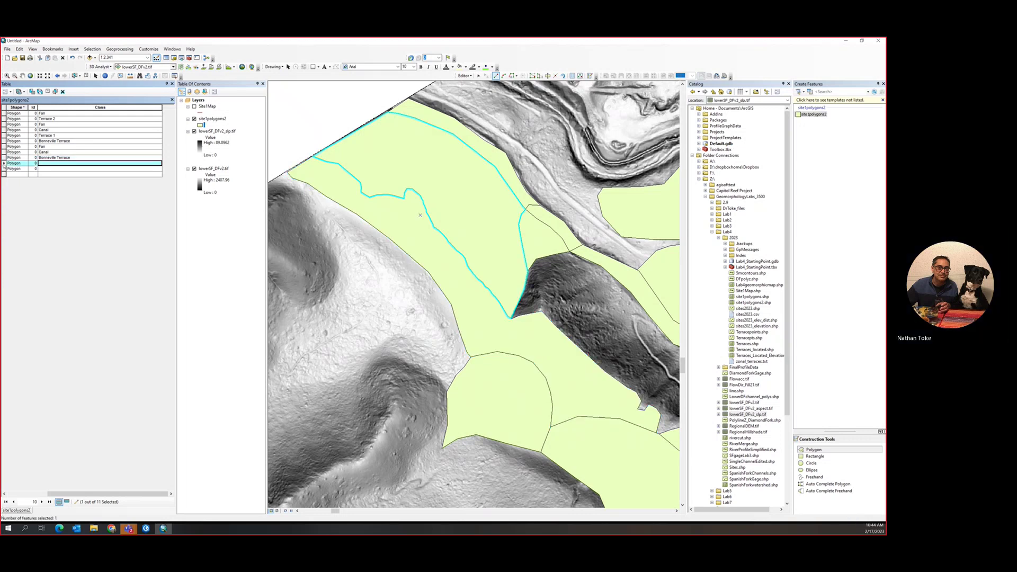
click(69, 165)
text(Hillslope)
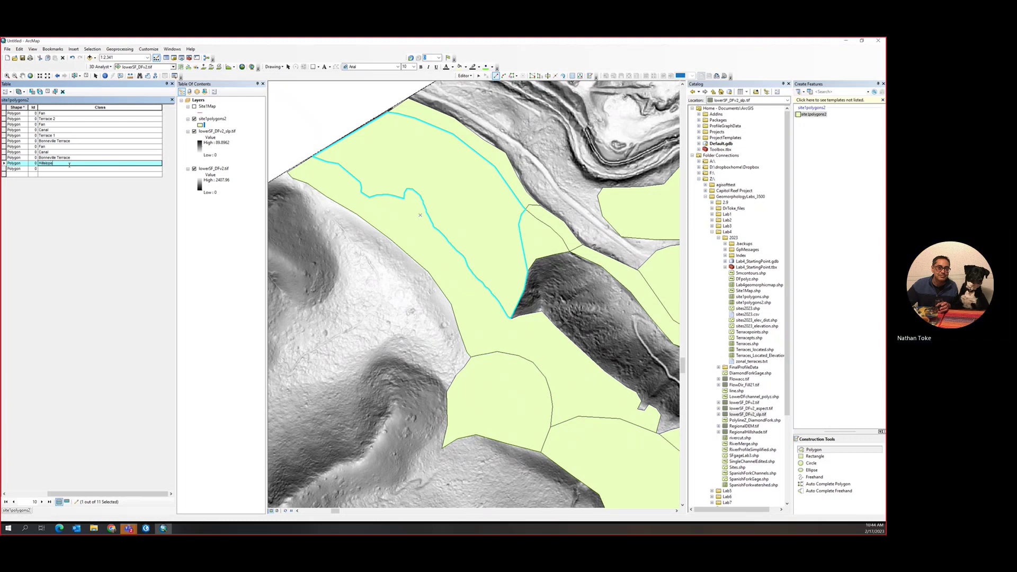
key(Return)
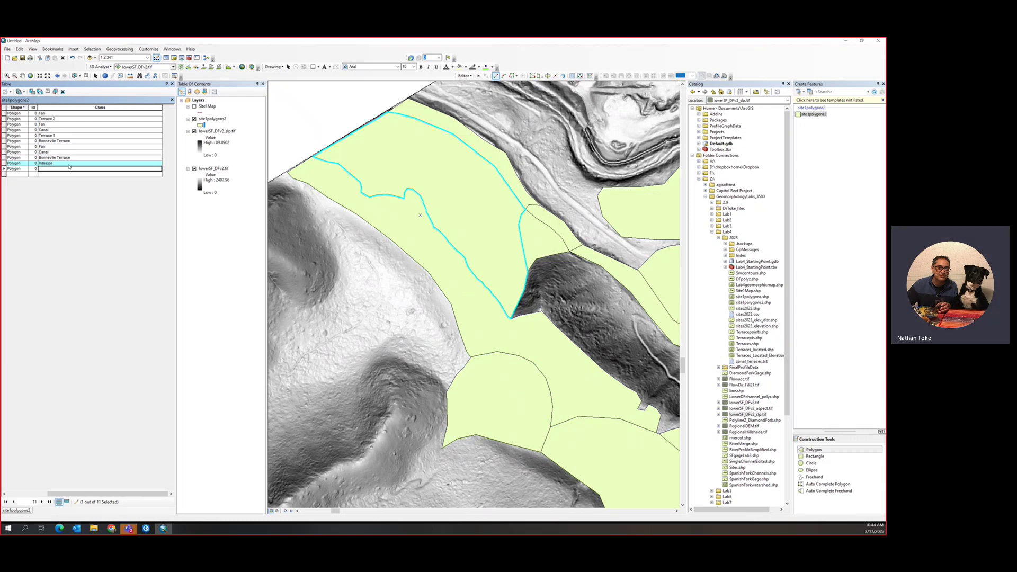
Select the eleventh polygon record and set its Class to Canal
click(4, 169)
click(64, 170)
text(Canal)
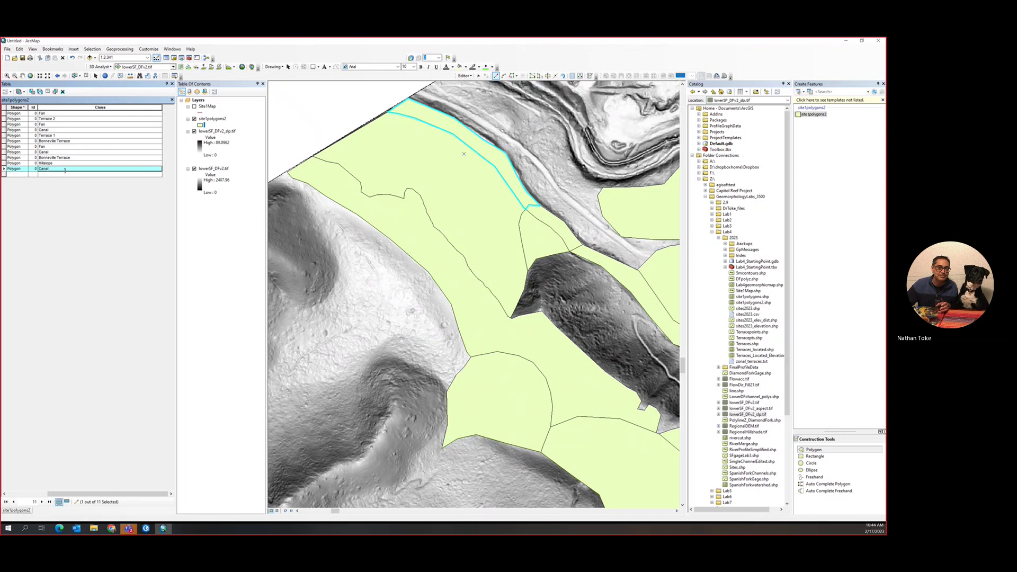
key(Return)
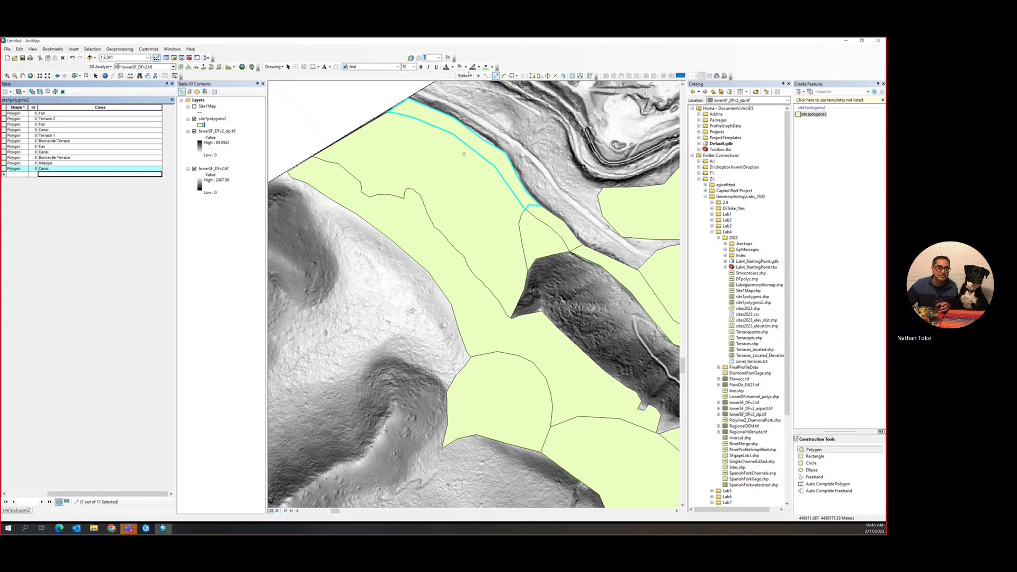
Save the Class edits and stop the editing session on the site1polygons2 layer
click(463, 76)
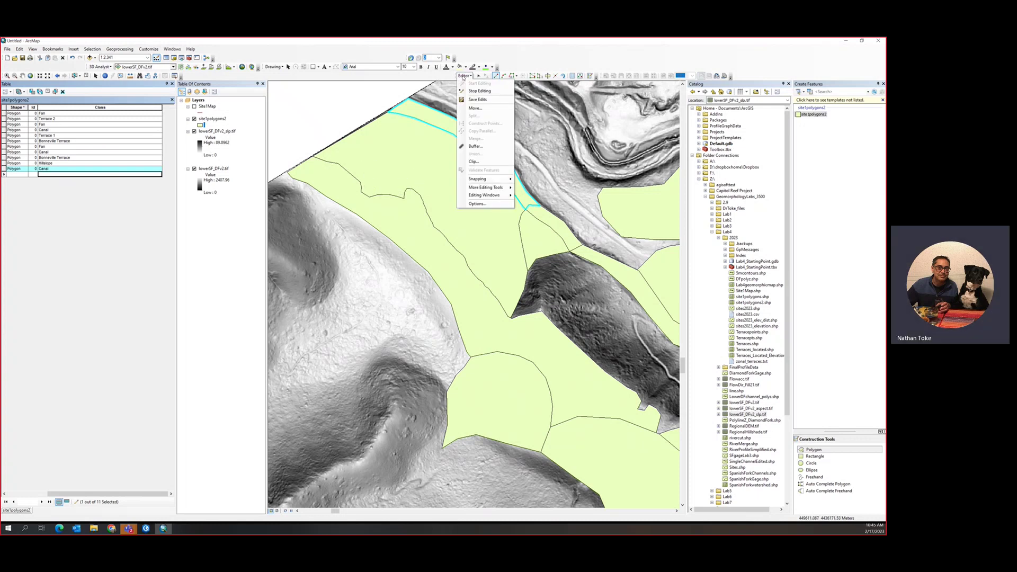
click(477, 100)
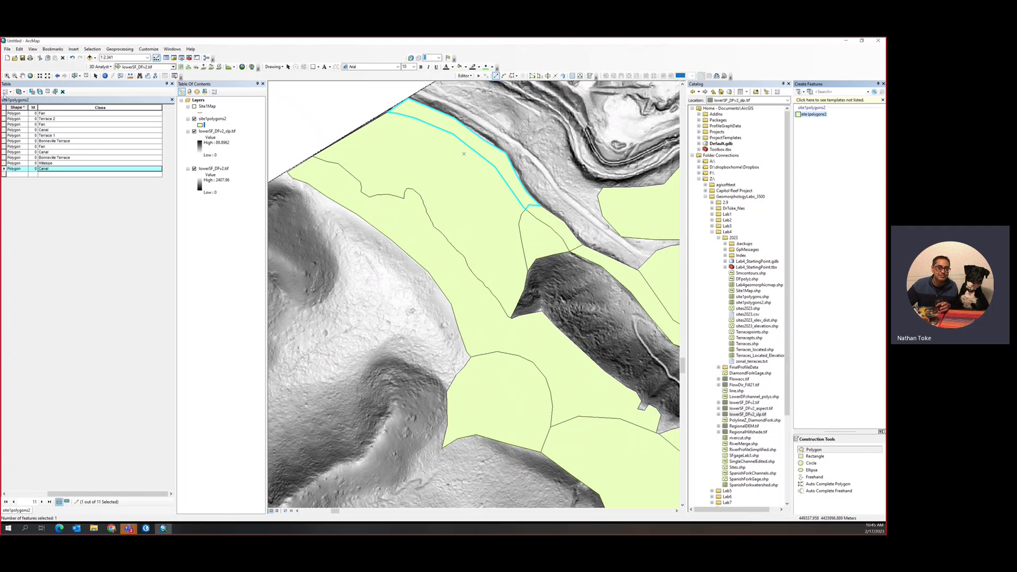
click(6, 91)
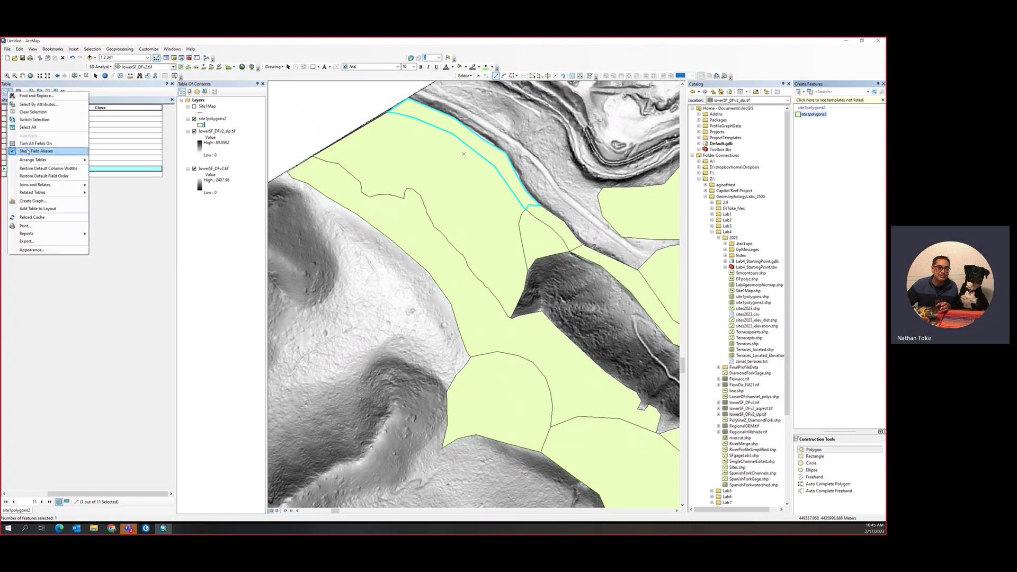
click(464, 76)
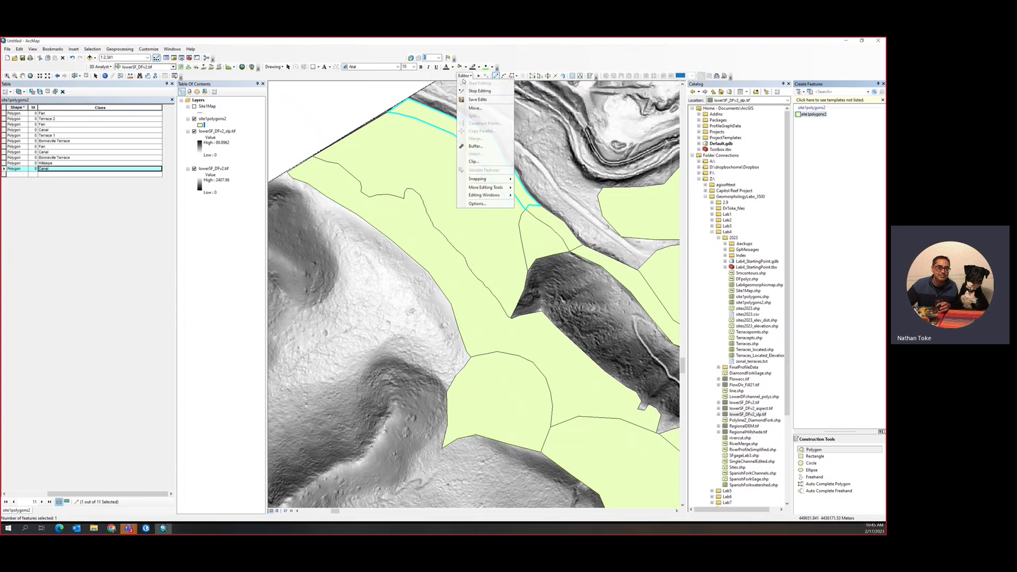
click(9, 92)
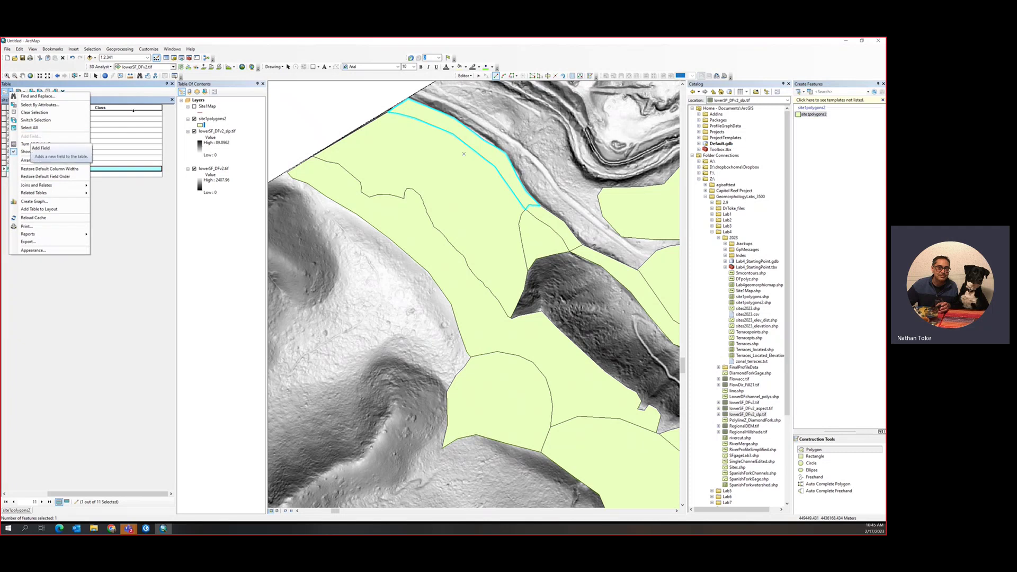
click(464, 75)
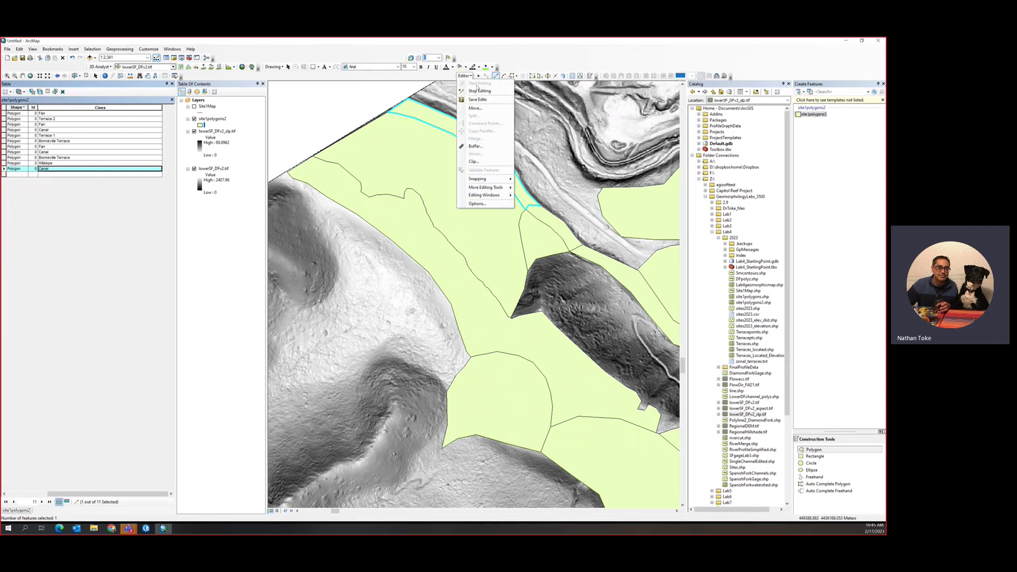
click(477, 91)
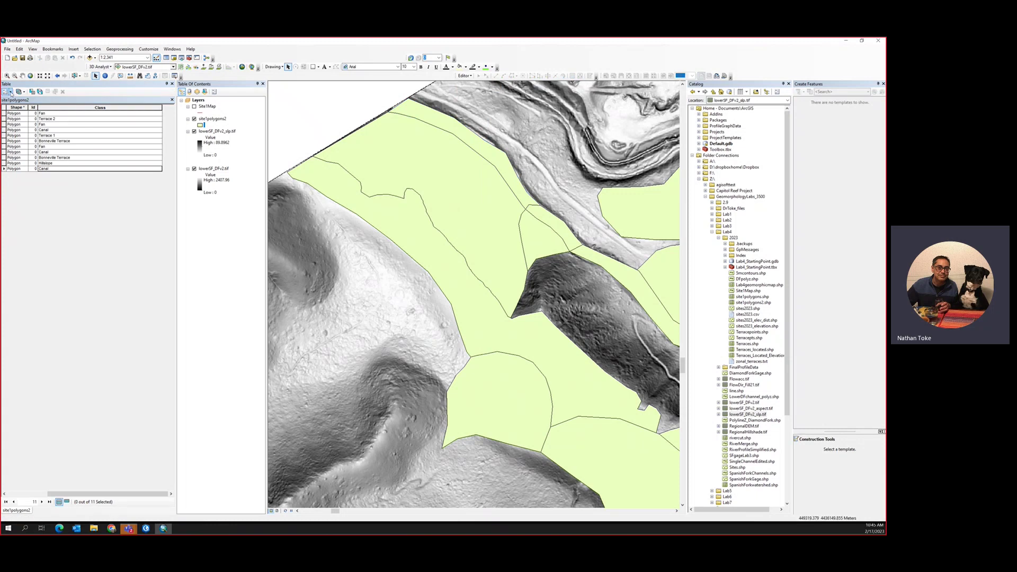
Check the attribute table's Add Field option, and zoom the map to the full extent of the site1polygons2 layer
click(10, 92)
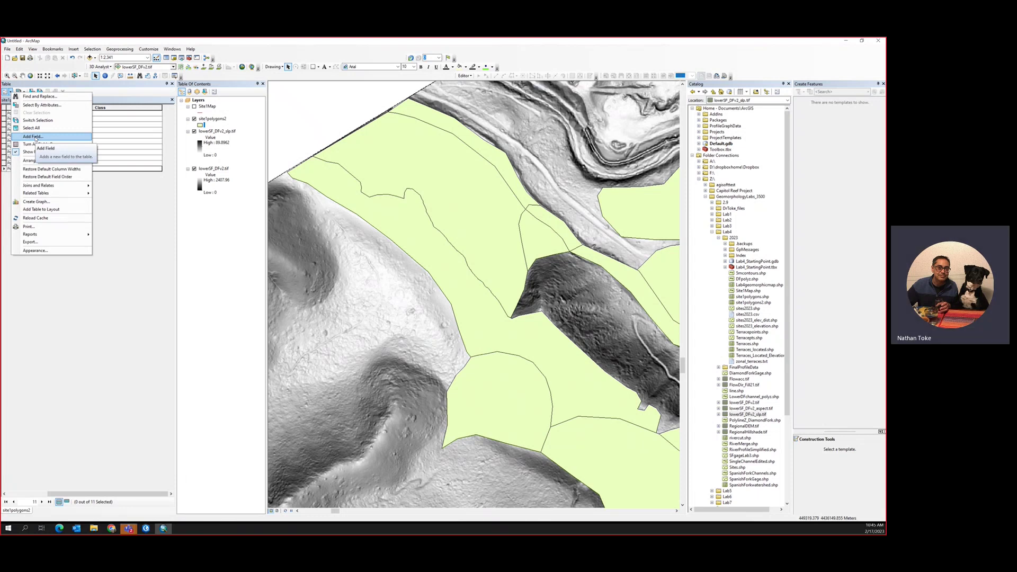
click(127, 195)
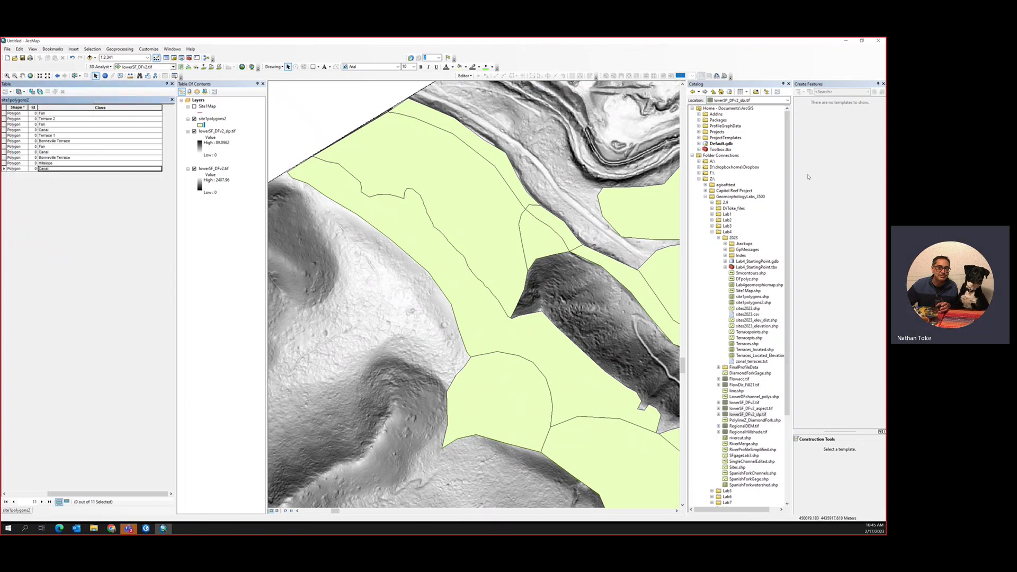
right_click(223, 120)
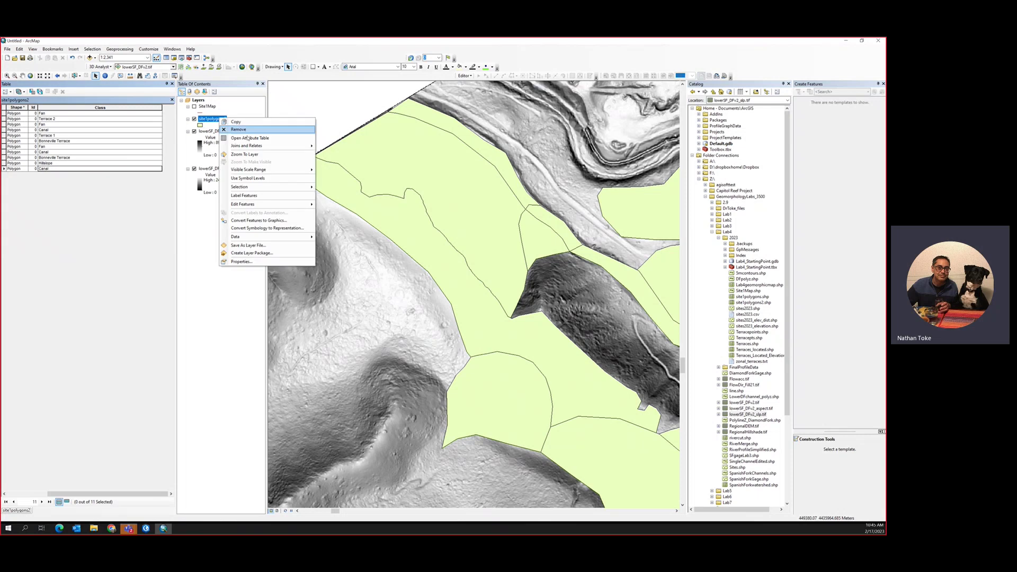
click(250, 157)
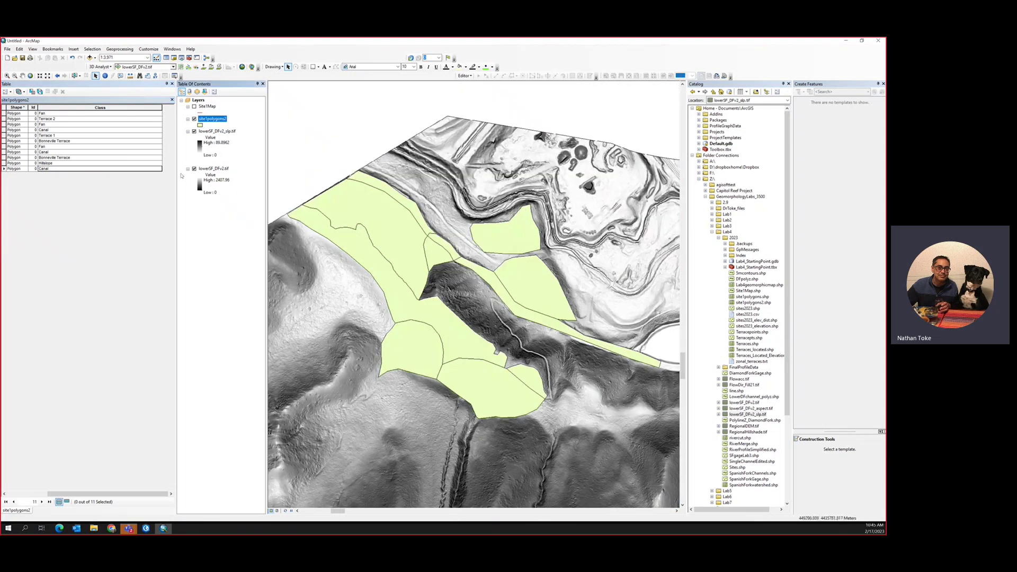
Symbolize the site1polygons2 layer by unique values of the Class field, excluding all other values and adding every class value
right_click(212, 125)
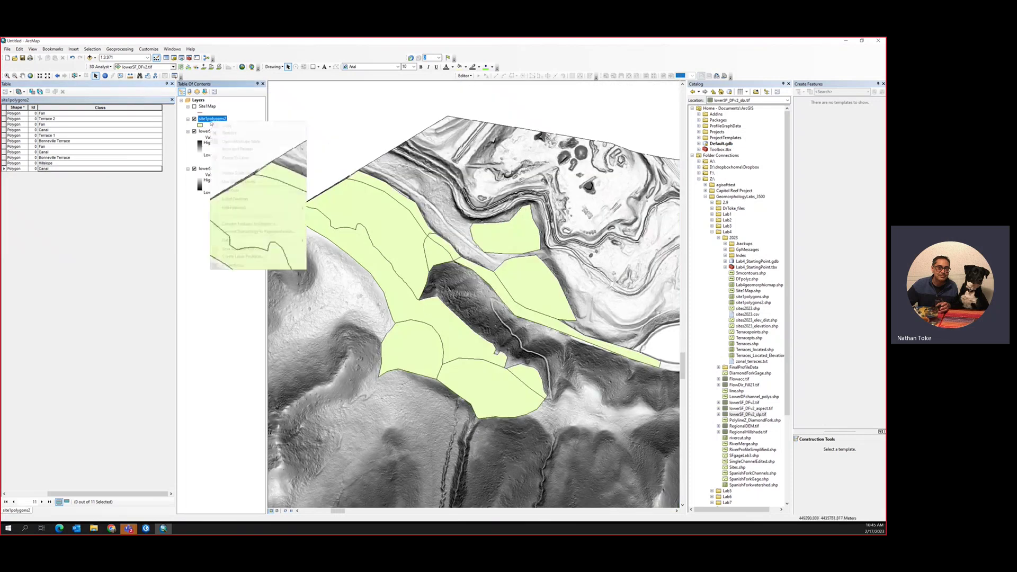
click(249, 266)
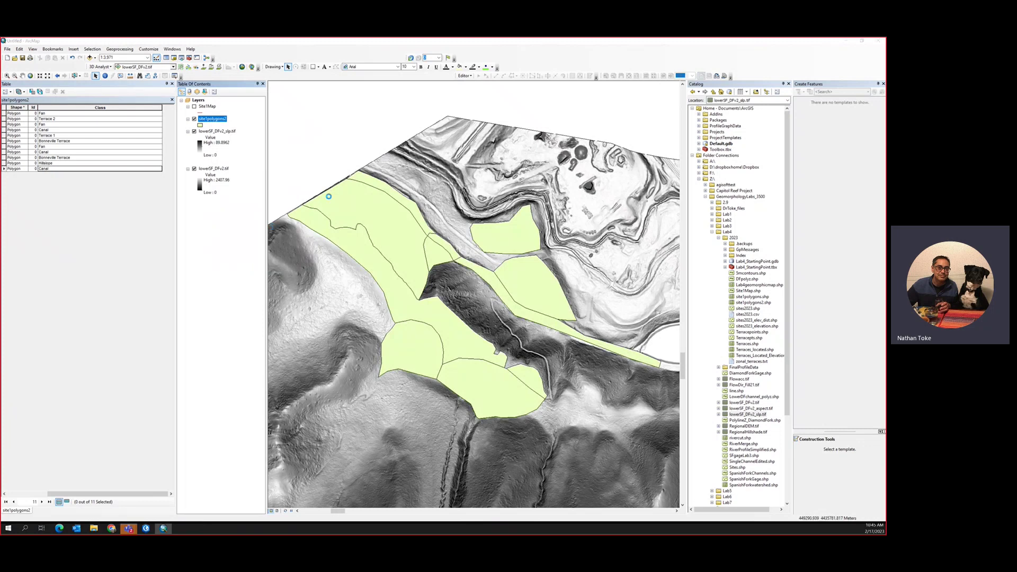
click(409, 198)
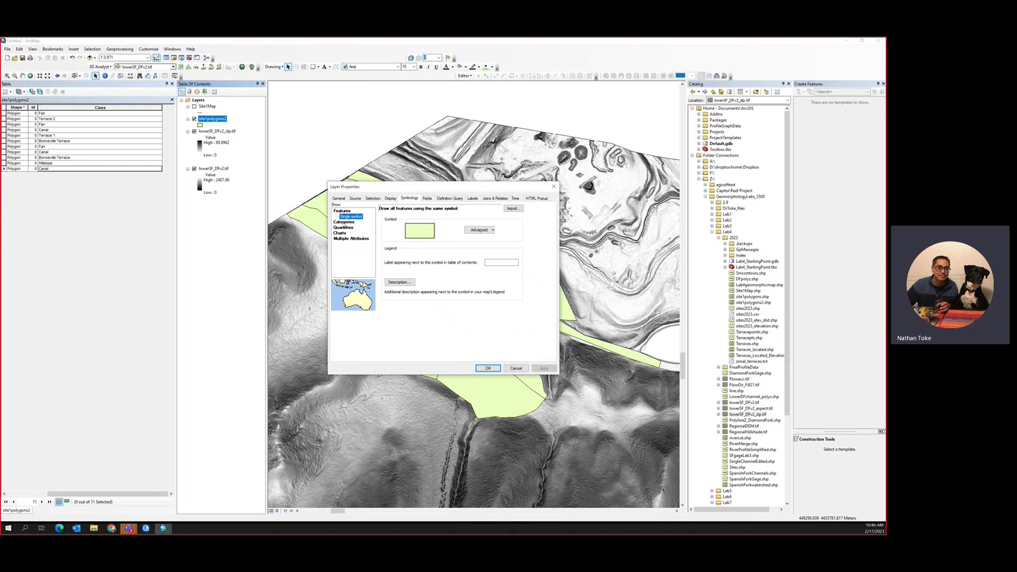
click(343, 222)
click(444, 223)
click(389, 235)
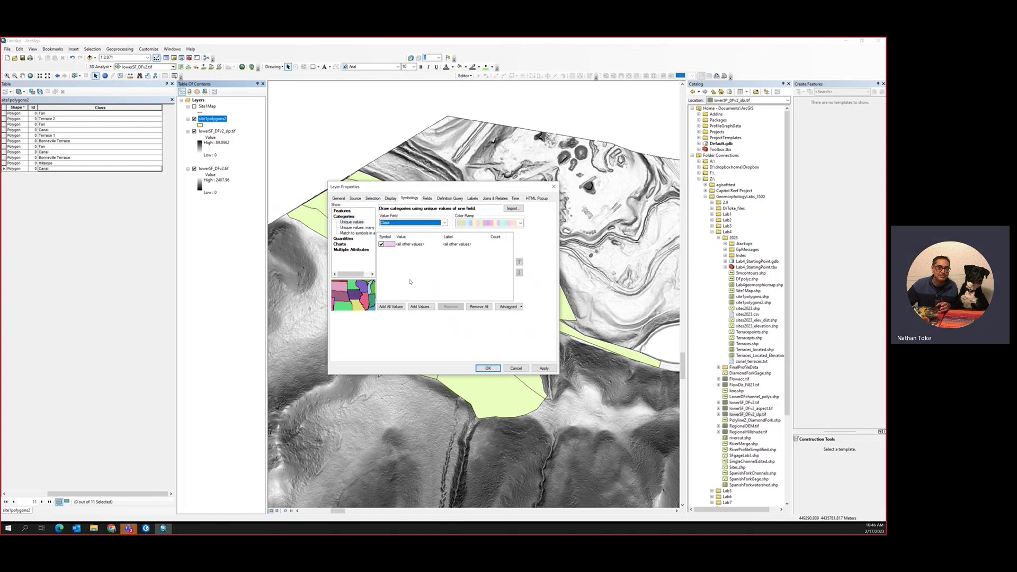
click(382, 244)
click(391, 307)
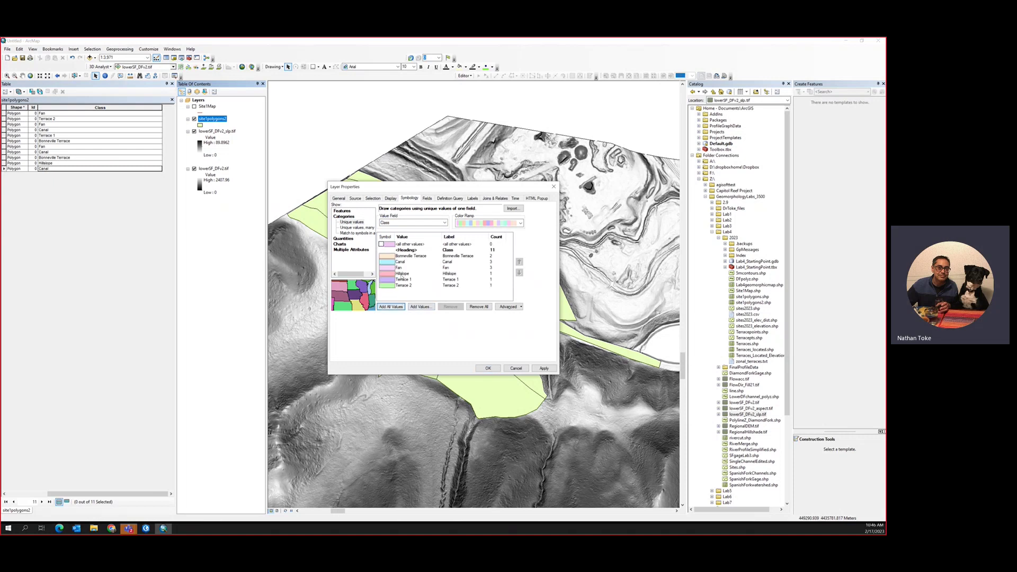
Assign the Hollow symbol to the Hillslope class and the light Green symbol to the Fan class
double_click(393, 273)
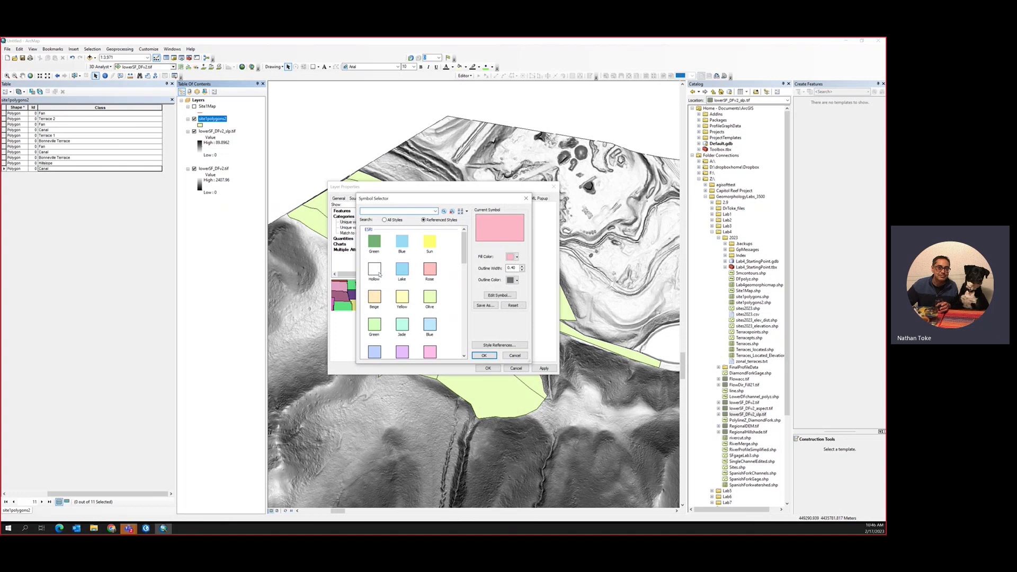
click(376, 271)
click(483, 355)
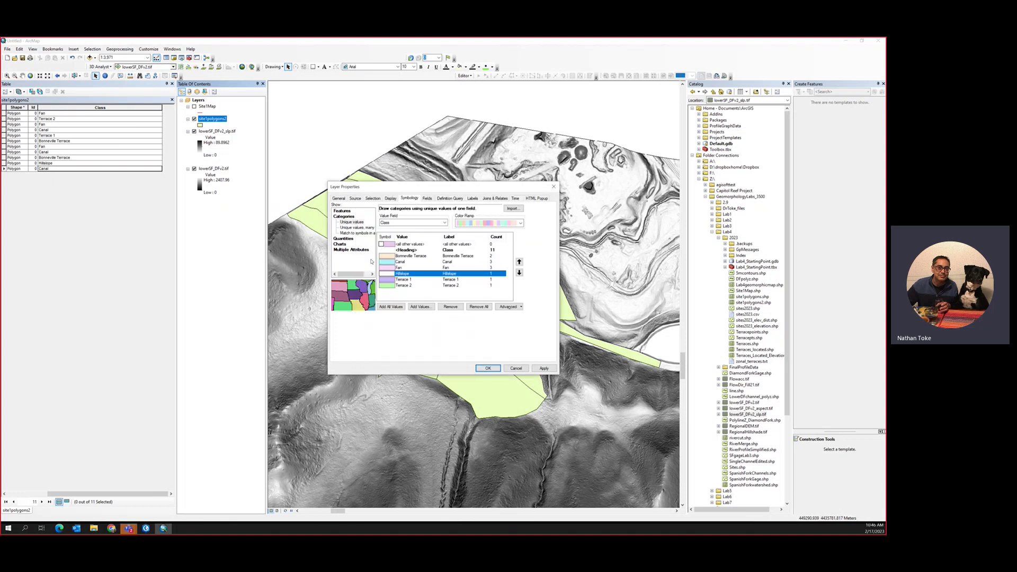
double_click(389, 270)
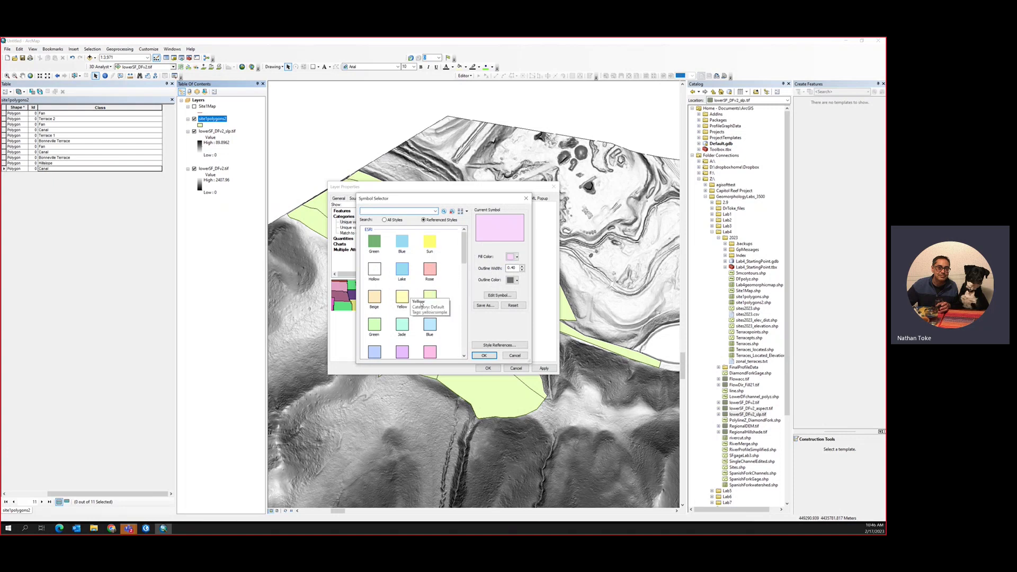
click(374, 325)
click(484, 355)
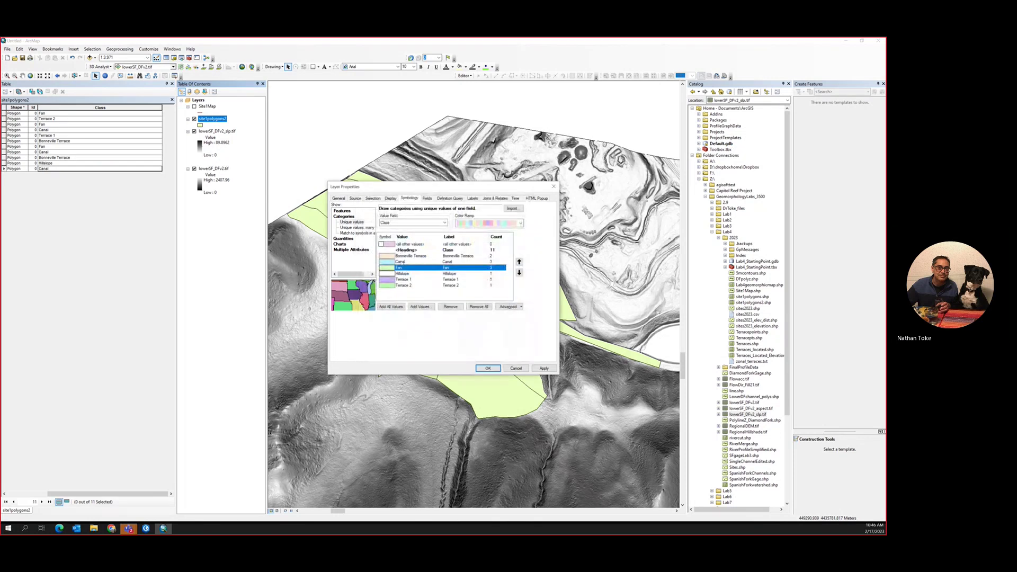
Assign the Lt Orange symbol to the Bonneville Terrace class
double_click(389, 256)
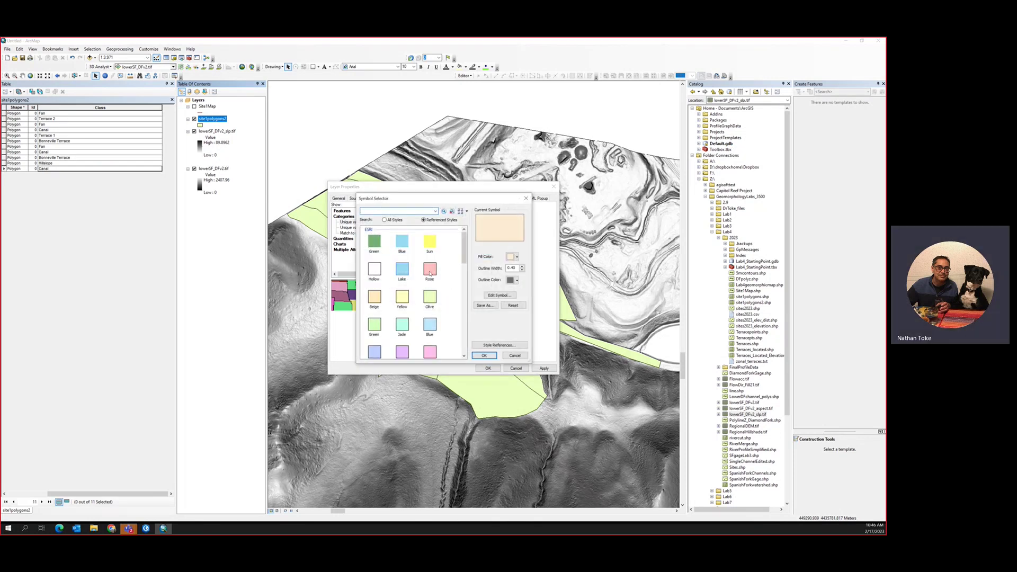
scroll(425, 286, up, 2)
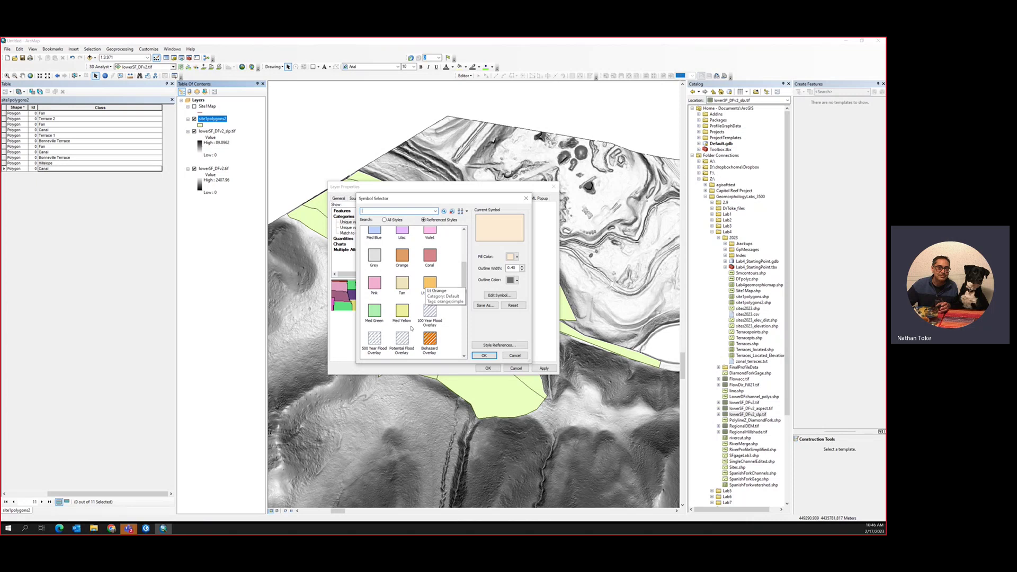
click(429, 285)
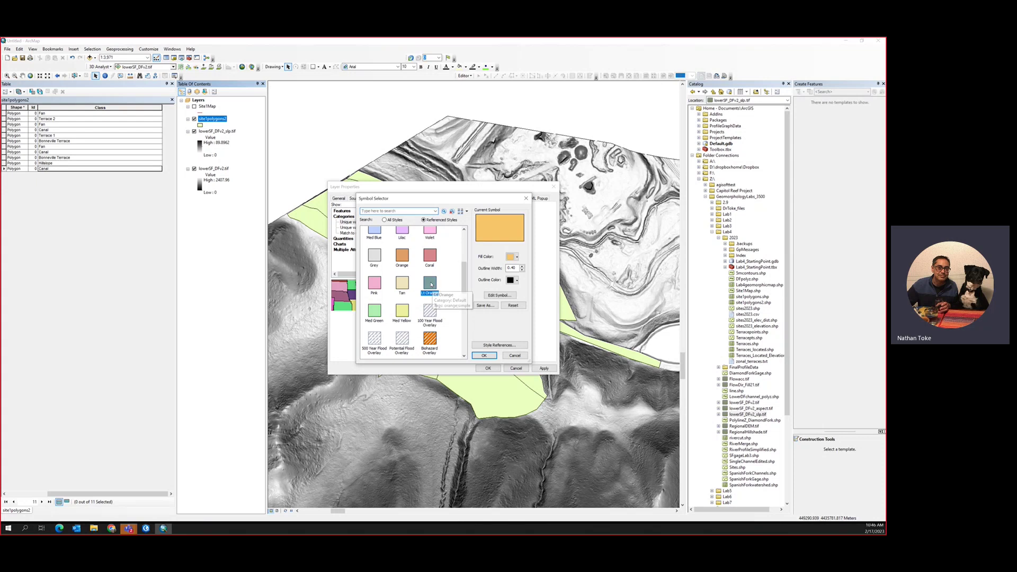
click(494, 356)
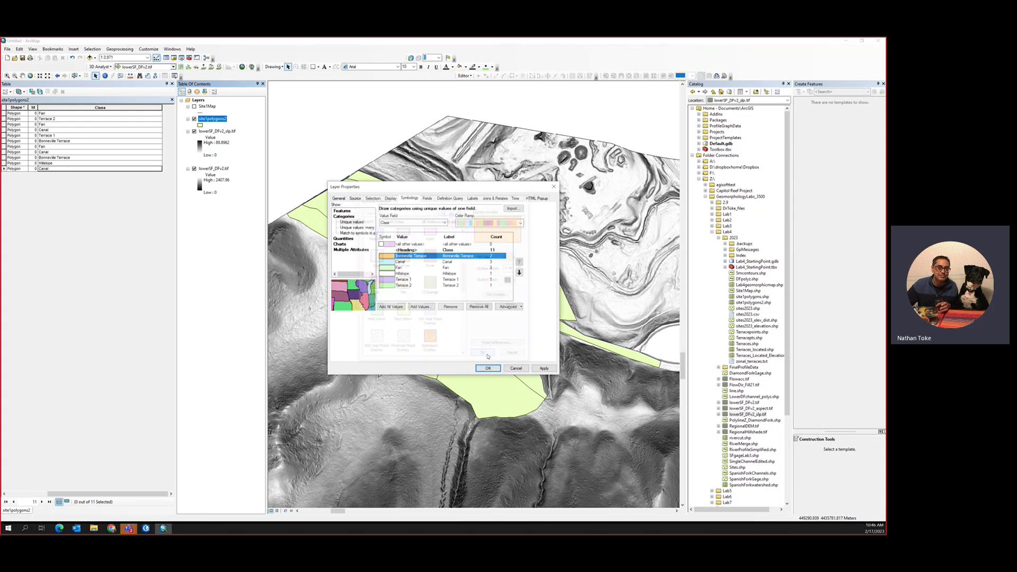
Assign the Med Yellow symbol to the Terrace 1 class
double_click(388, 280)
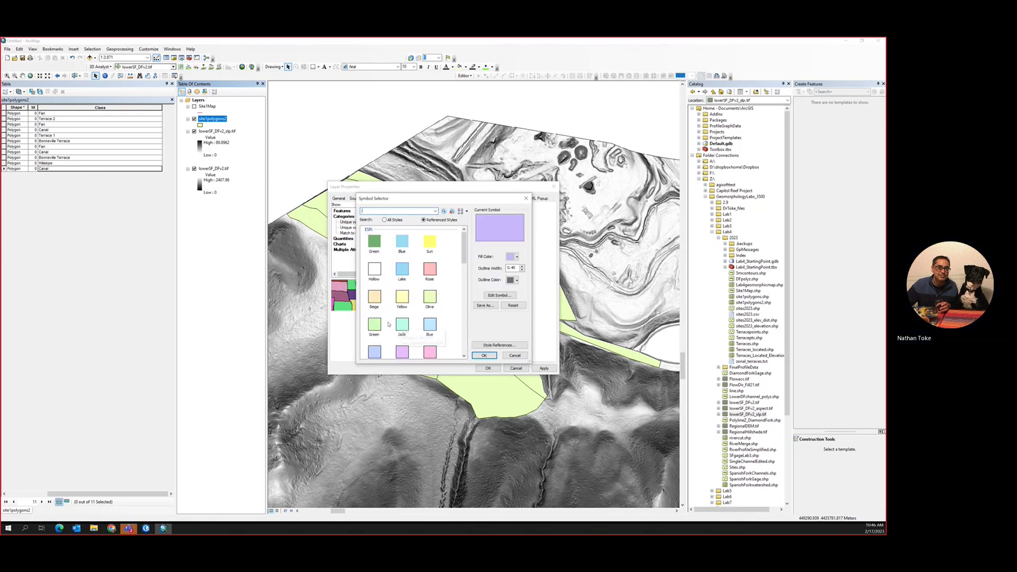
scroll(387, 323, down, 4)
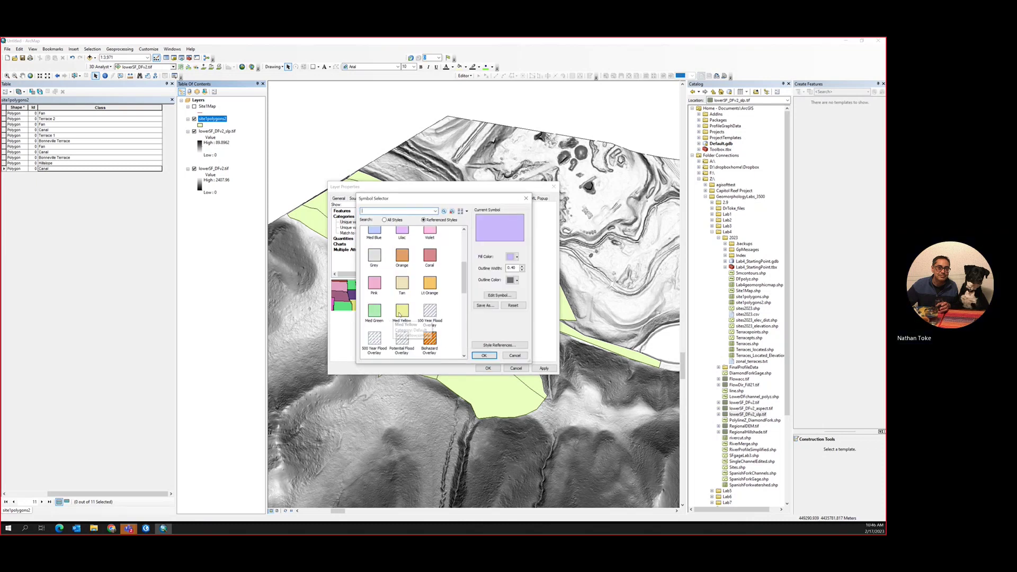
click(402, 312)
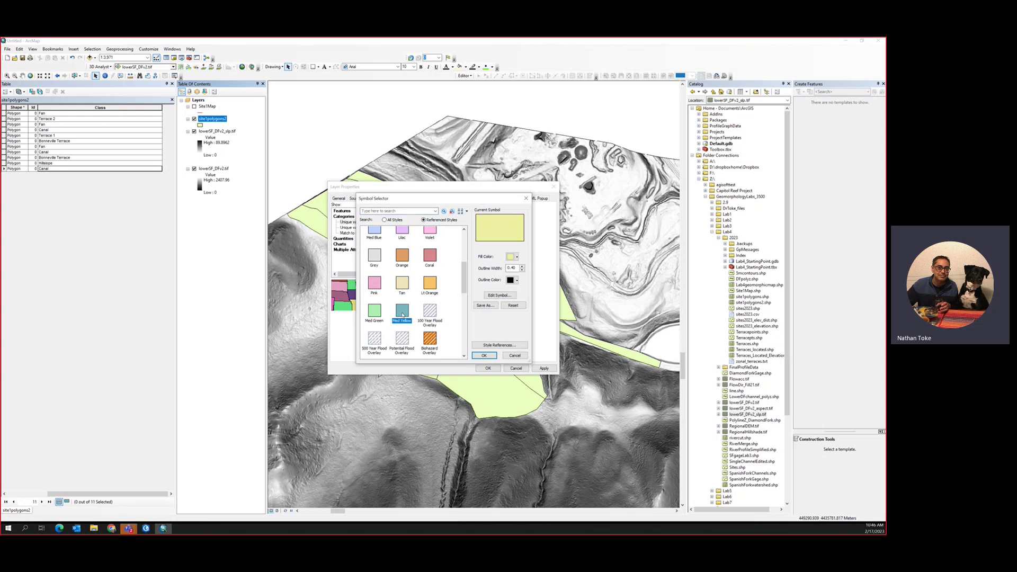
click(483, 355)
Assign the Med Yellow symbol to the Terrace 2 class
double_click(392, 286)
scroll(395, 287, down, 1)
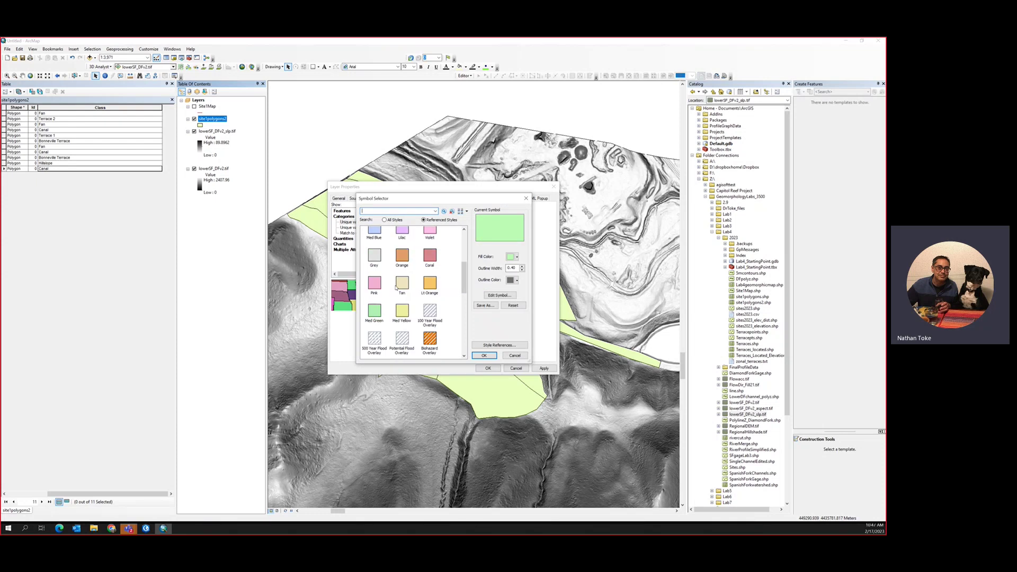
click(401, 313)
click(486, 357)
Assign the Tan symbol to the Terrace 1 class and apply the class symbology to the site1polygons2 layer
double_click(384, 281)
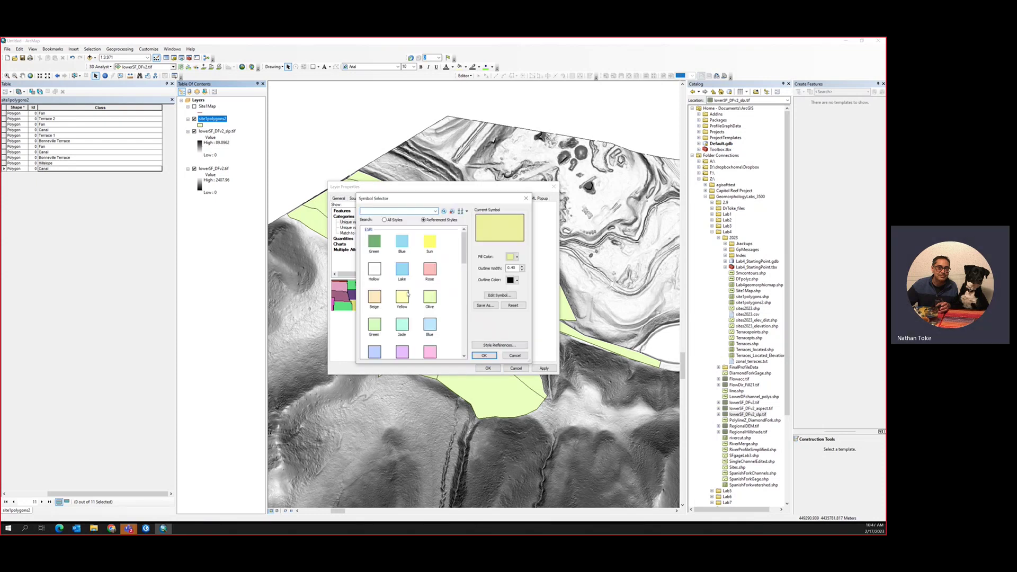
scroll(407, 295, down, 1)
click(402, 326)
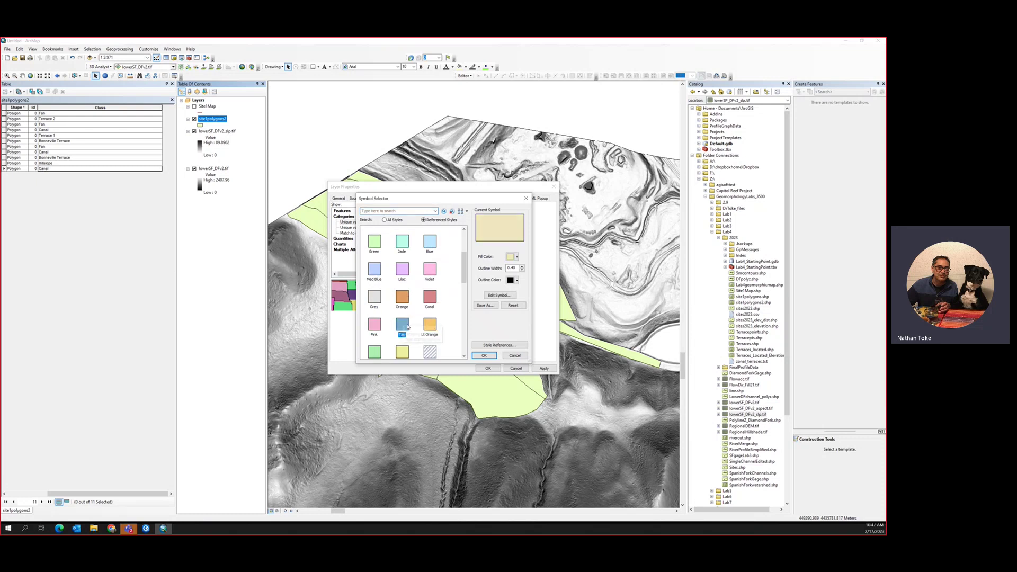
click(484, 355)
click(488, 368)
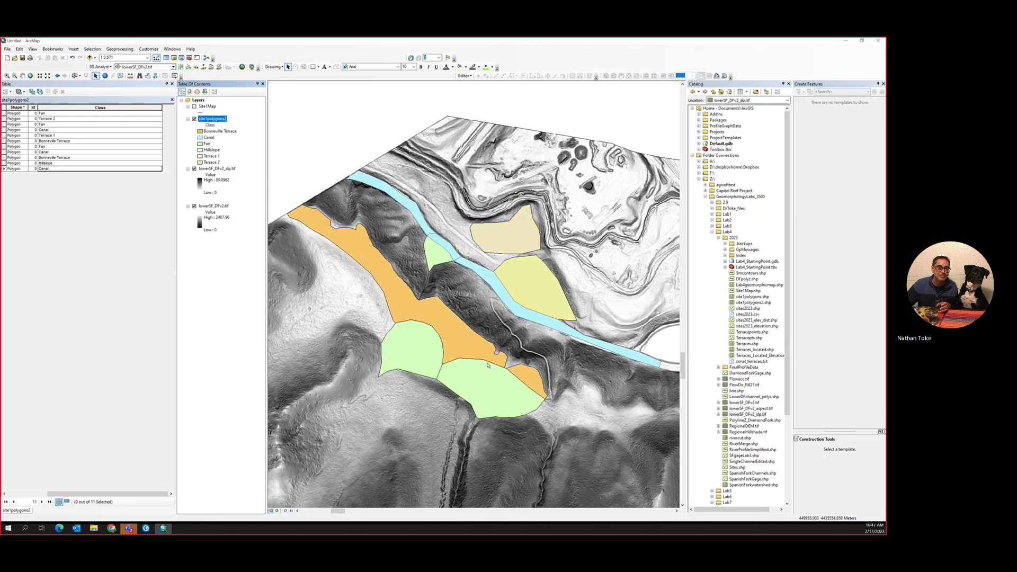
Change the Hillslope class symbol of the site1polygons2 layer to Pink
scroll(462, 329, up, 2)
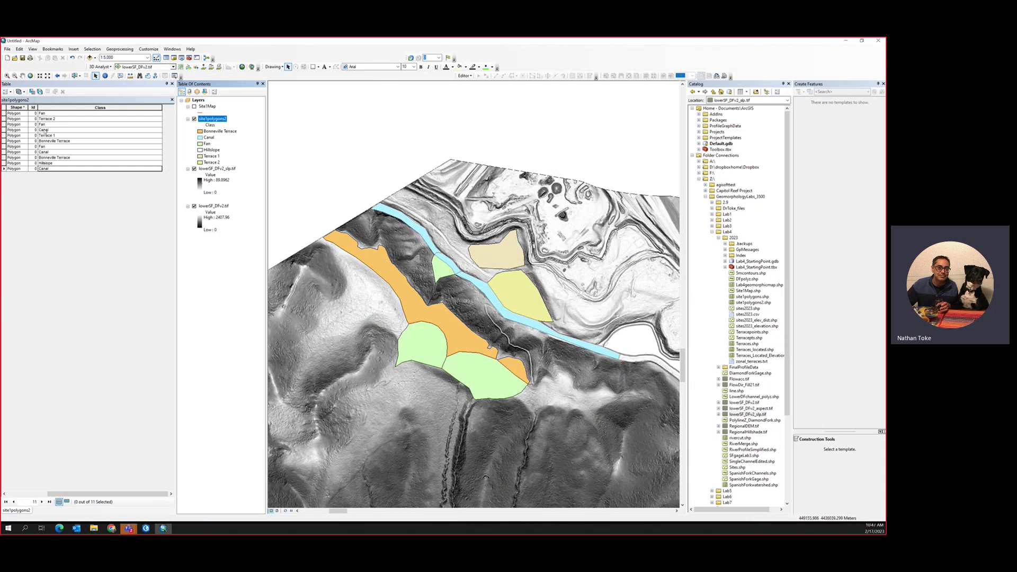
double_click(200, 150)
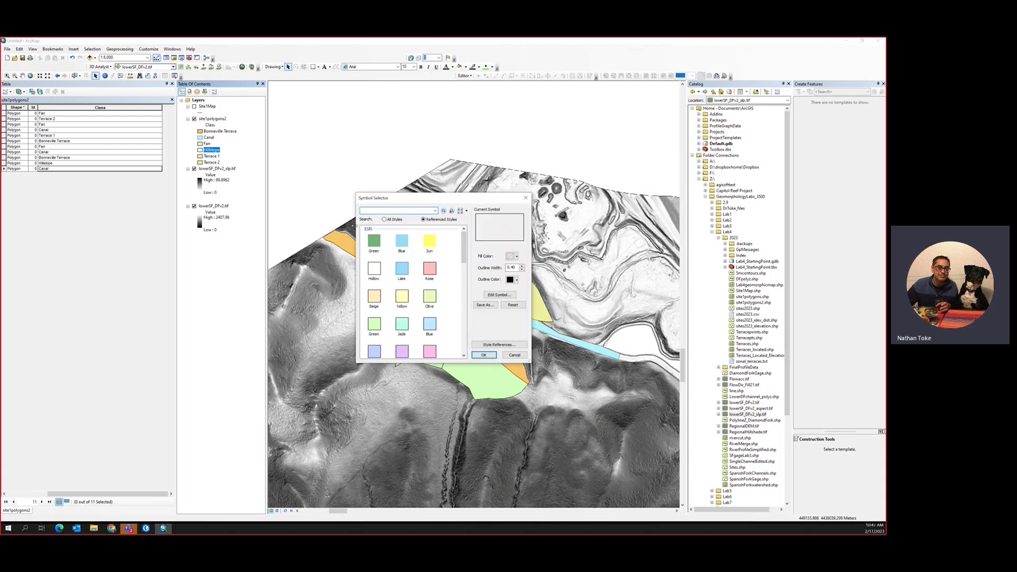
scroll(390, 302, down, 5)
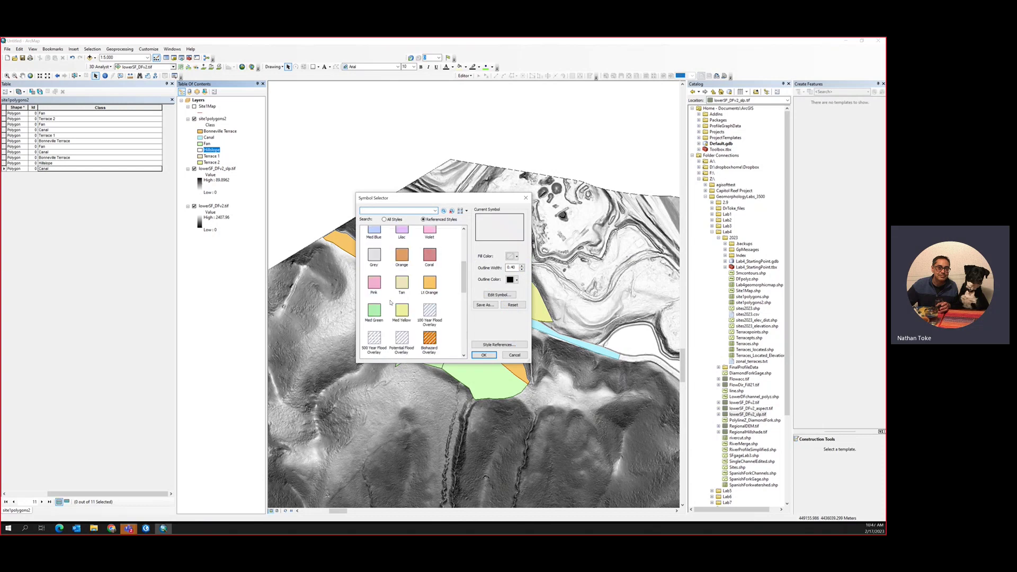
click(376, 285)
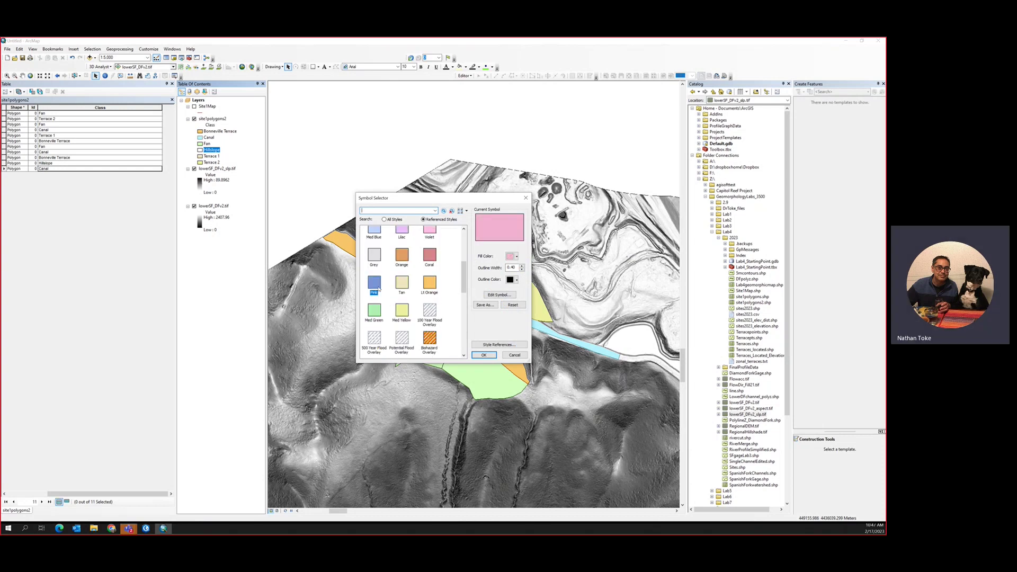
click(483, 355)
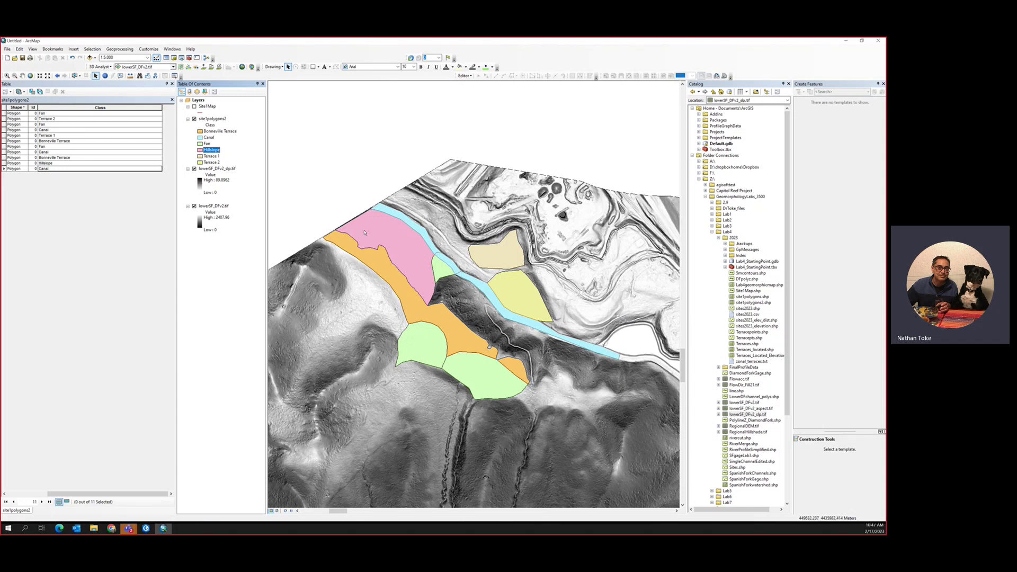
Return the Hillslope class of the site1polygons2 layer to the Hollow symbol
click(200, 150)
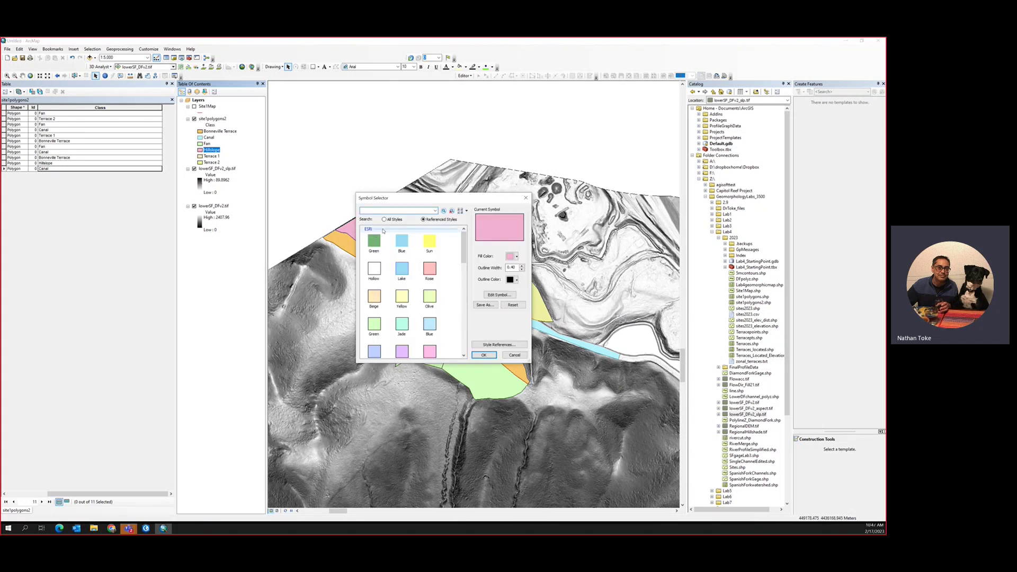
click(374, 270)
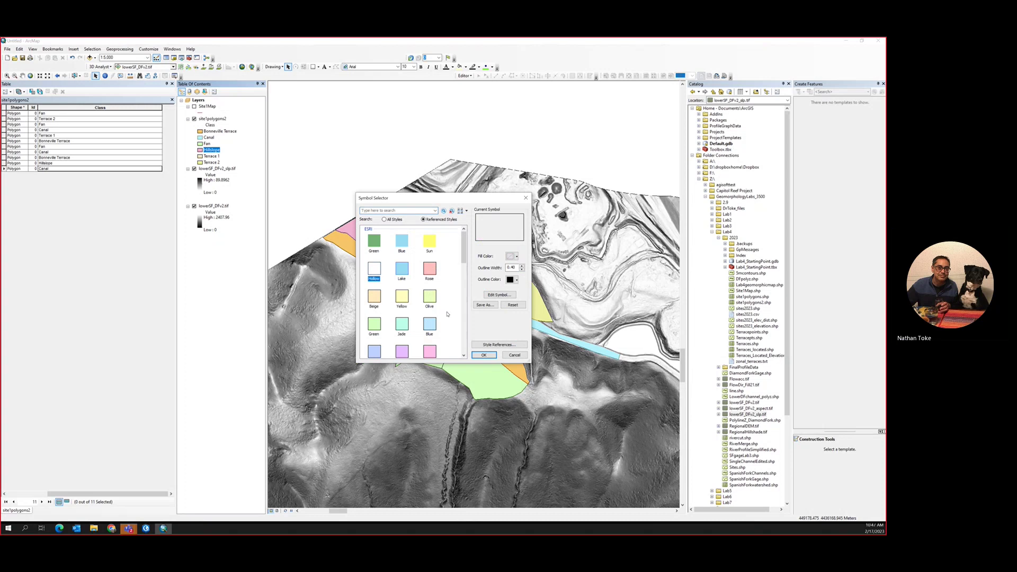
click(484, 356)
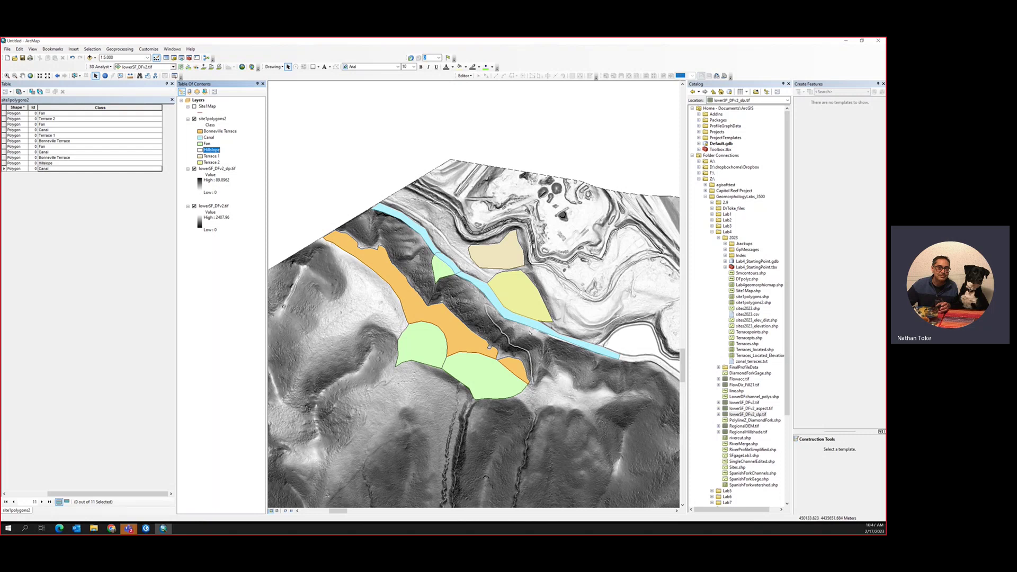
scroll(524, 329, down, 1)
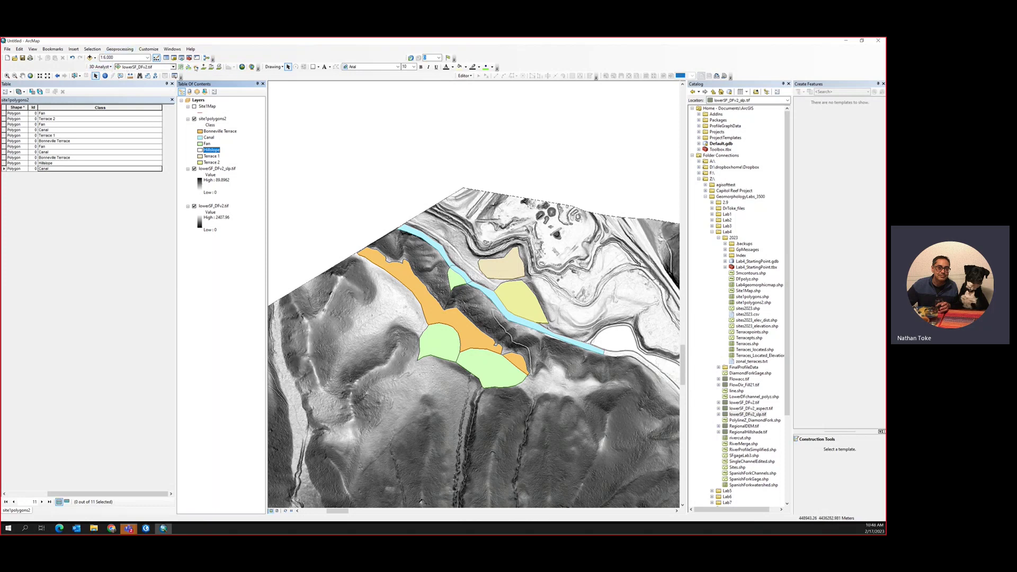
click(149, 49)
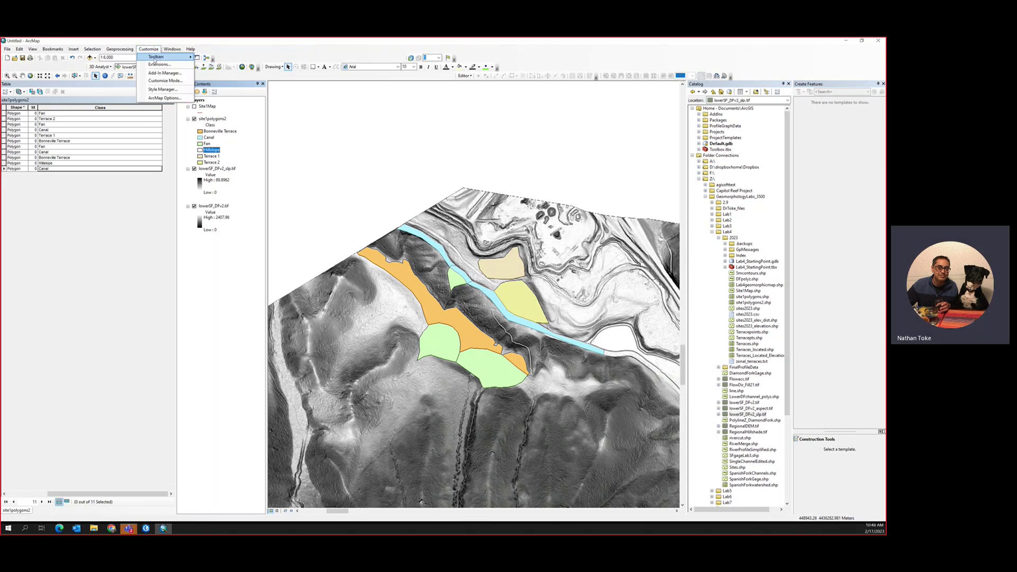
mouse_move(158, 56)
key(Escape)
key(Escape)
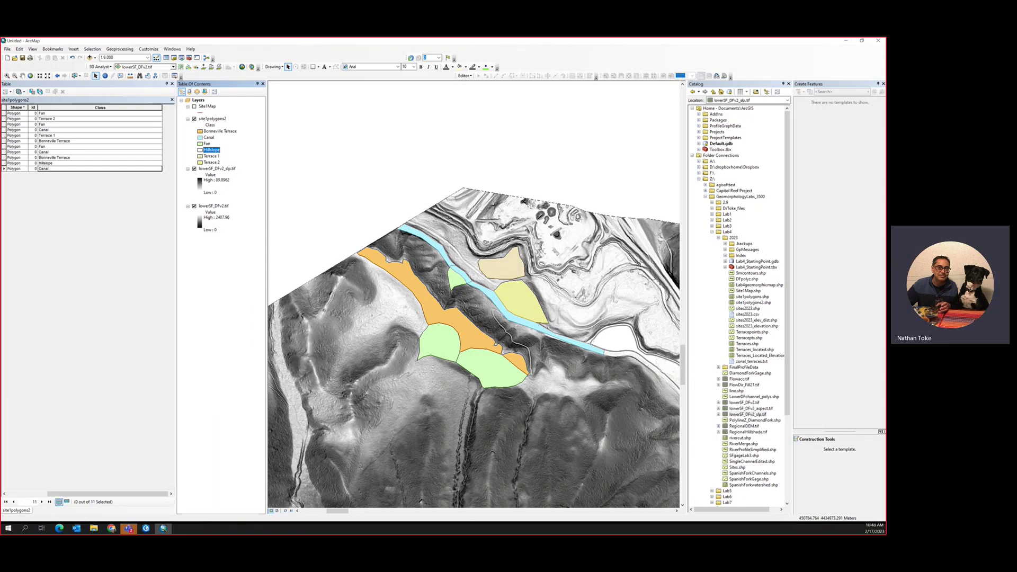
Switch to the Lab4_StartingPoint project in ArcGIS Pro
key(alt+Tab)
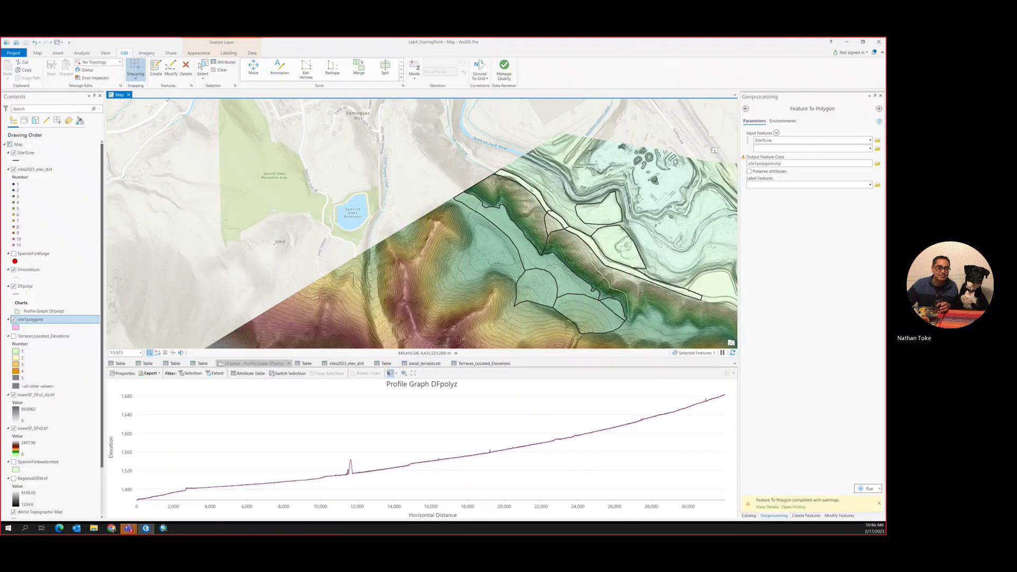